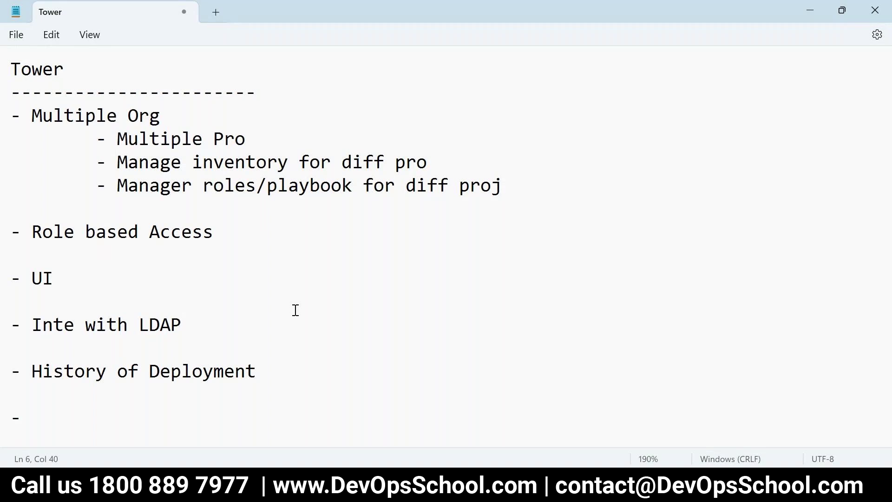
Complete the Notepad bullet so it reads 'Multiple Project'
click(252, 139)
text(jex)
key(BackSpace)
text(ct)
Switch to the Chrome window showing the Vault lab manual
drag(321, 398, 1, 68)
click(185, 186)
key(alt+Tab)
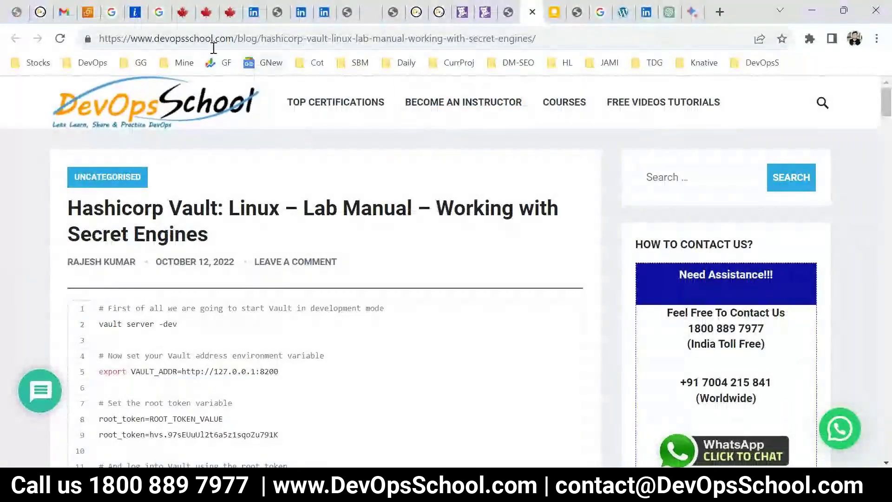
Sign in to the AWS EC2 console as the root user
click(88, 11)
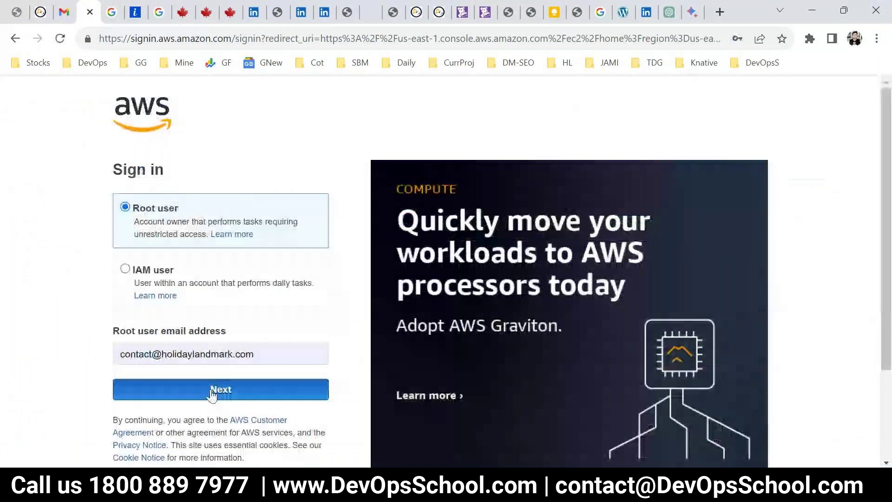
click(212, 390)
key(Return)
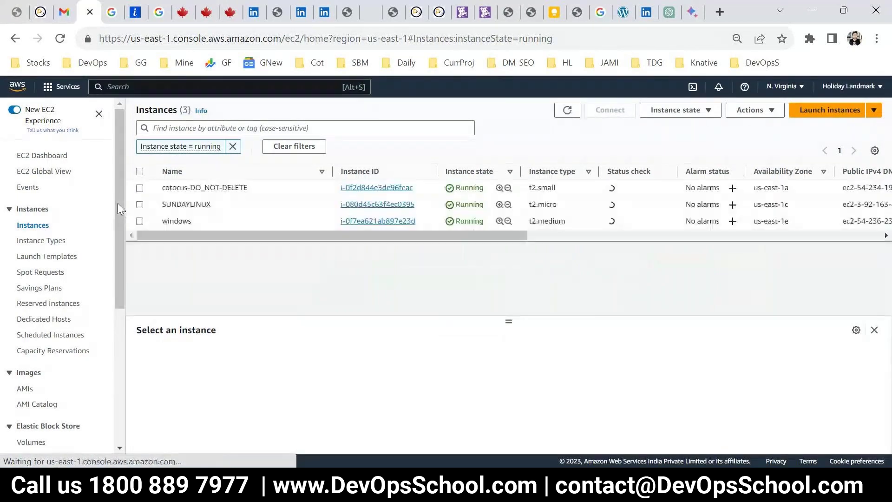
Terminate the SUNDAYLINUX and windows instances, then view running instances from the EC2 Dashboard
click(297, 204)
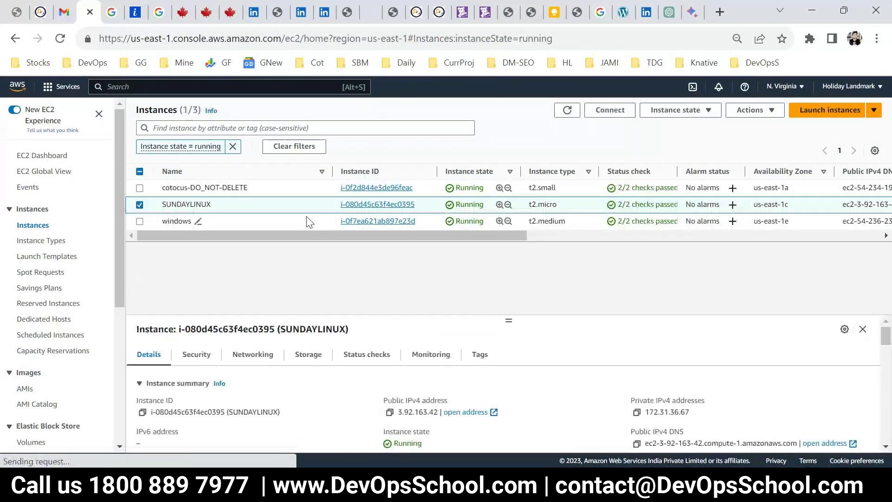
click(139, 220)
click(679, 110)
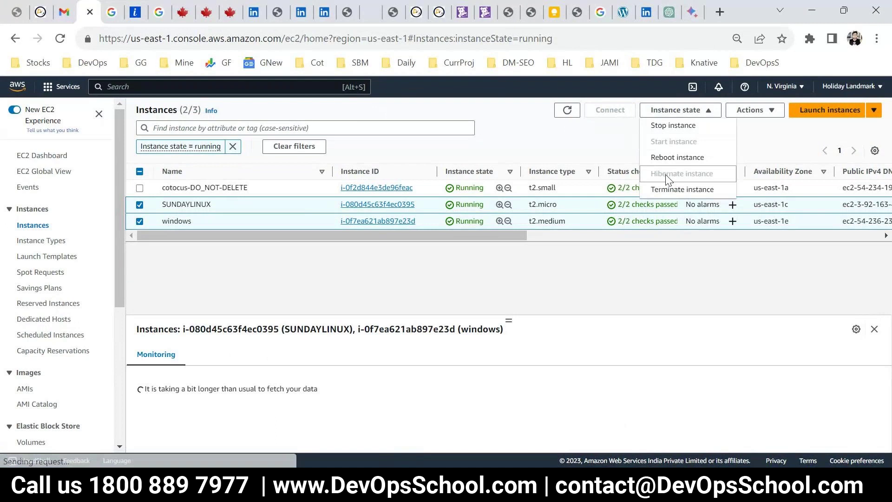
click(681, 189)
click(677, 387)
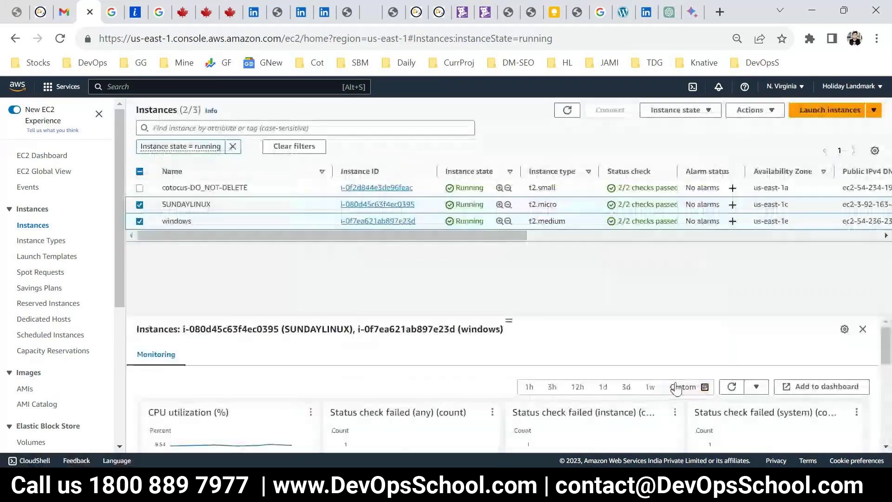
click(44, 158)
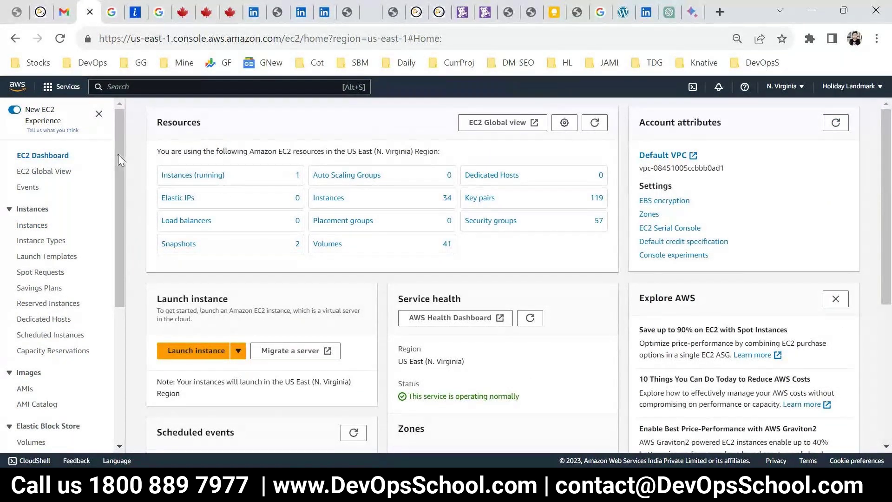
click(204, 176)
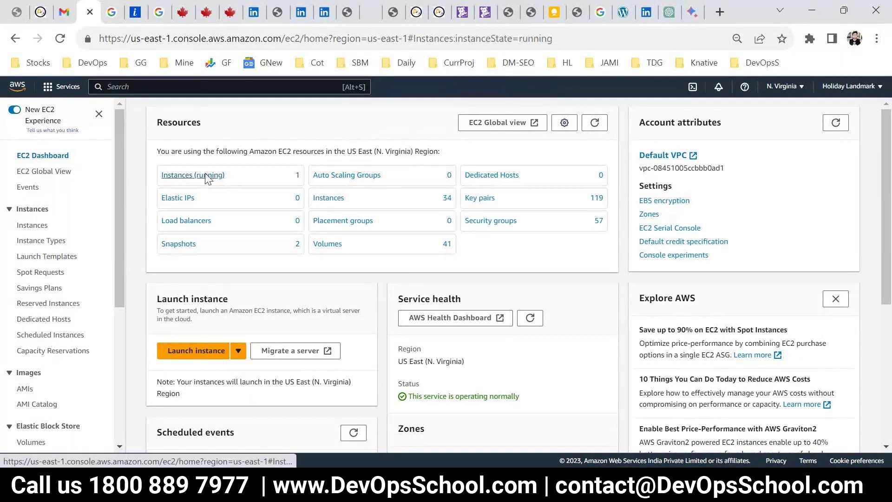
Start a new instance named TOWER using the Ubuntu Server 20.04 LTS image
click(822, 135)
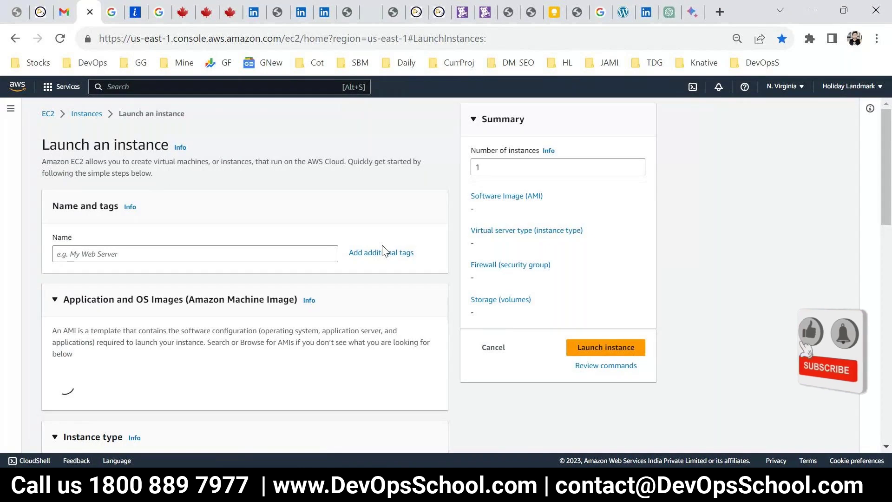
click(206, 254)
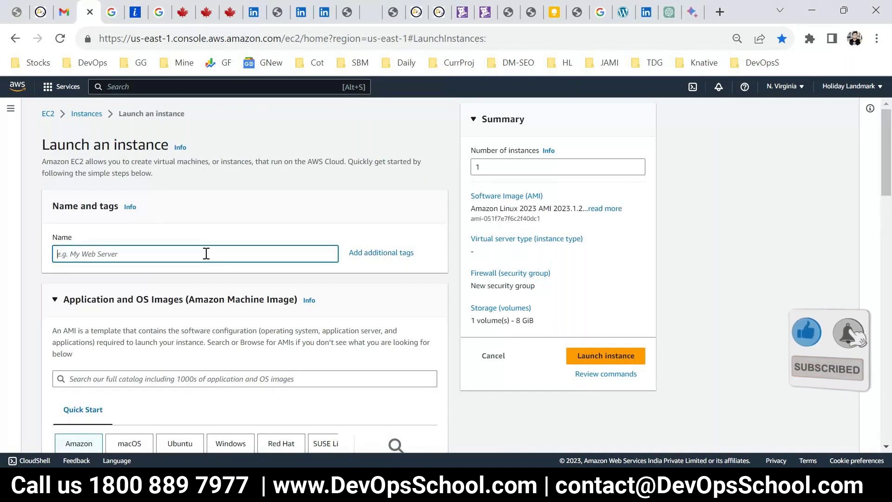
text(TOWER)
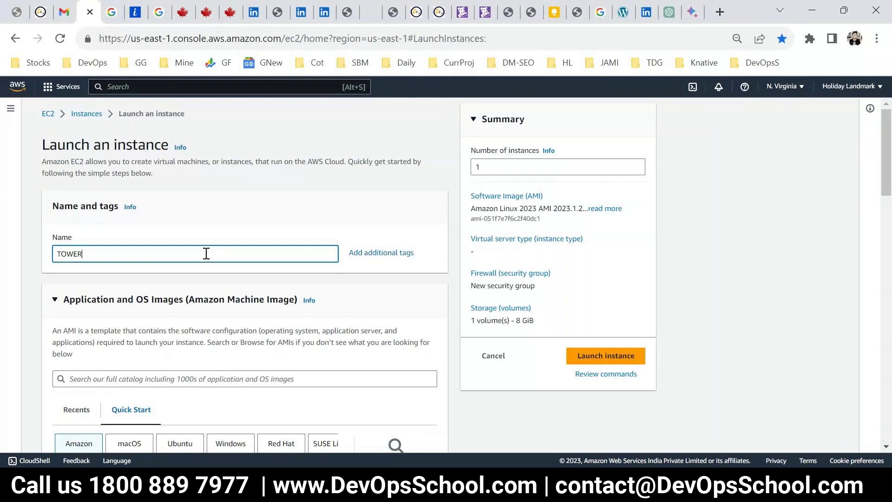
scroll(206, 254, down, 7)
click(181, 246)
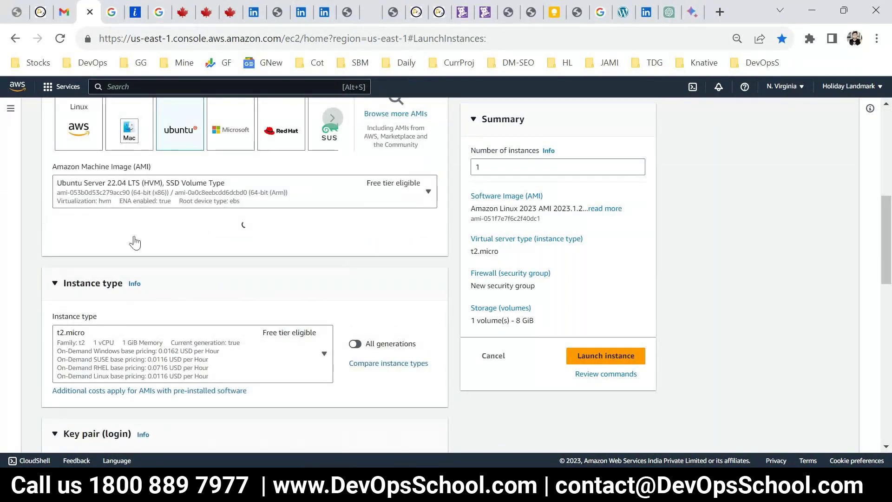
click(232, 191)
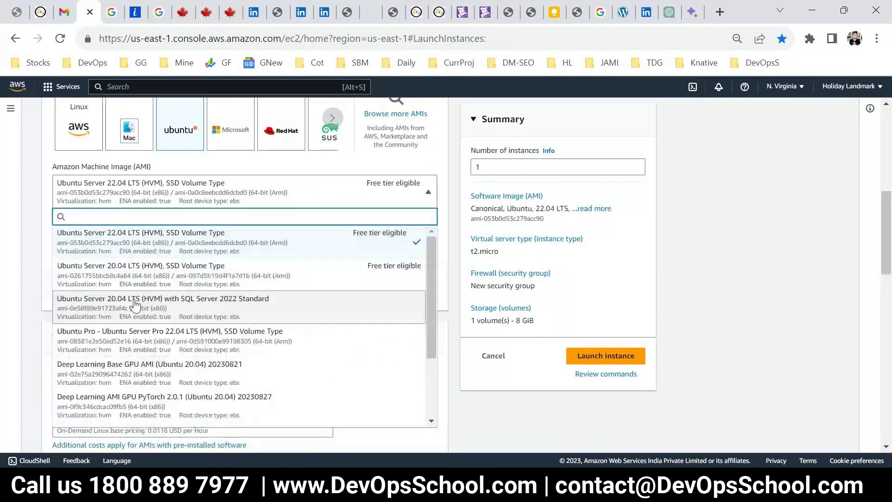
click(186, 266)
scroll(270, 317, down, 1)
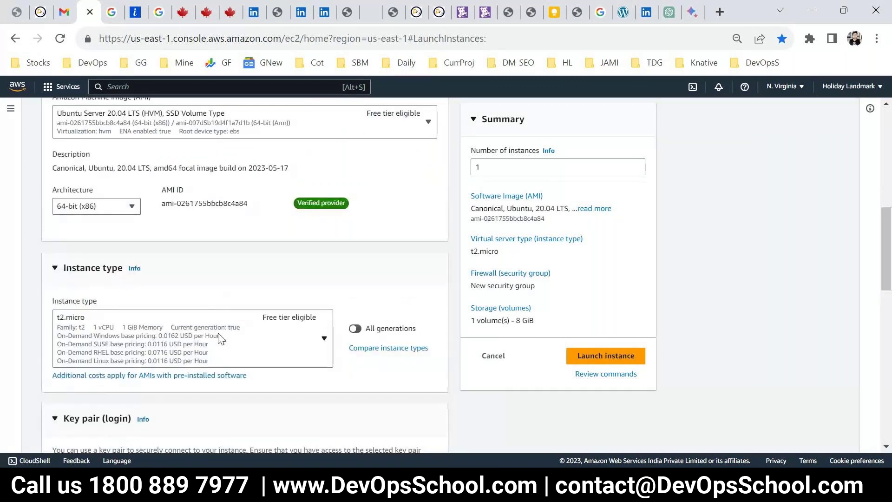
Choose the t2.large instance type and the SUNDAYLINUX key pair
click(220, 339)
scroll(250, 324, down, 2)
scroll(139, 363, down, 5)
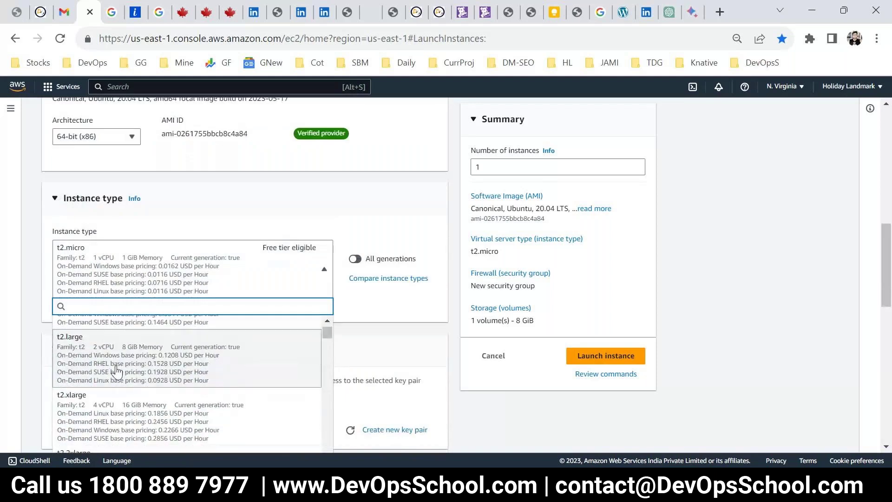
click(115, 365)
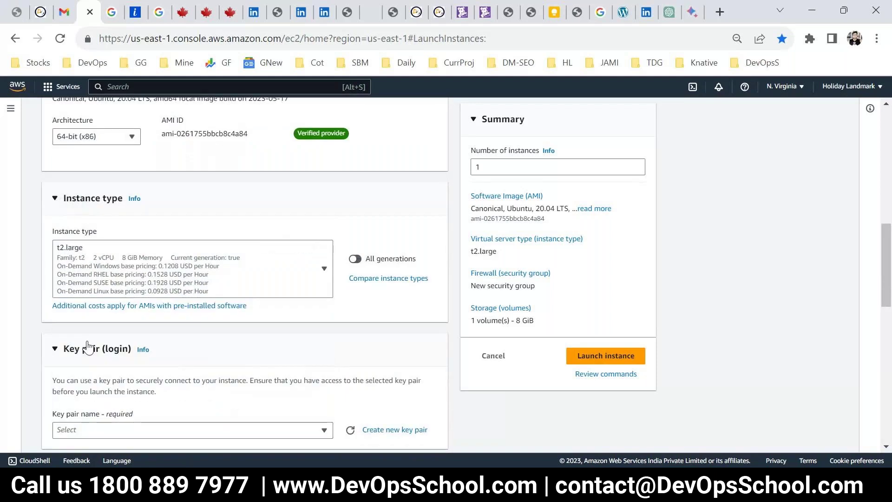
scroll(195, 324, down, 3)
click(139, 291)
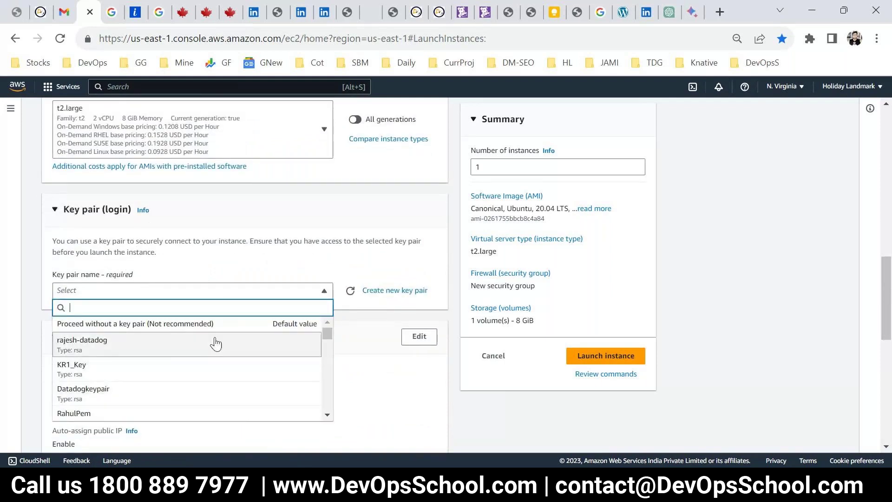
text(SUN)
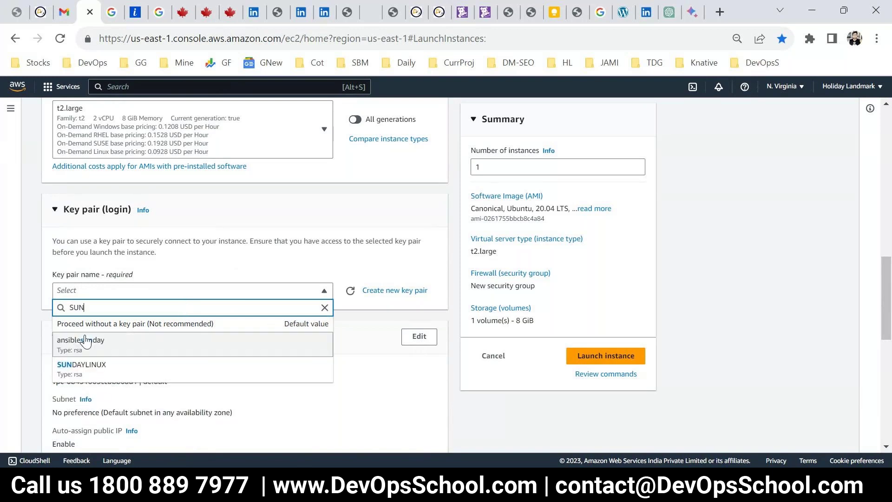
click(74, 365)
Use the existing default security group
scroll(213, 338, down, 1)
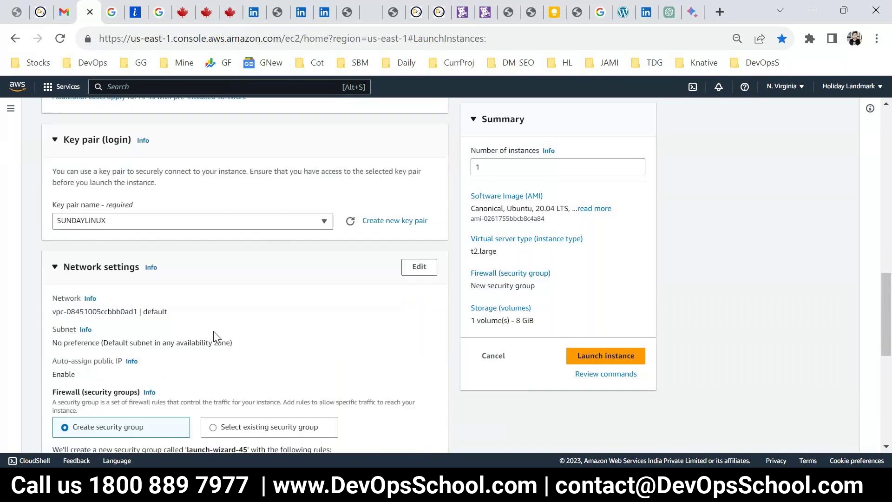
scroll(299, 333, down, 3)
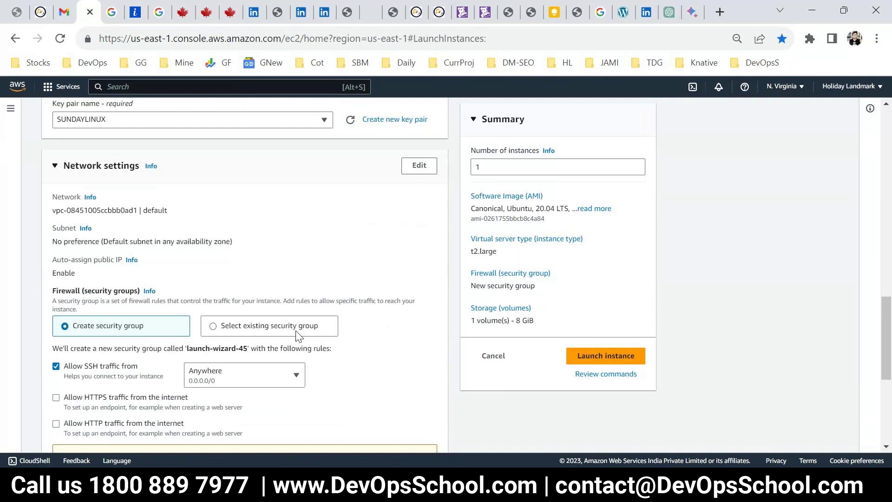
click(212, 287)
click(214, 326)
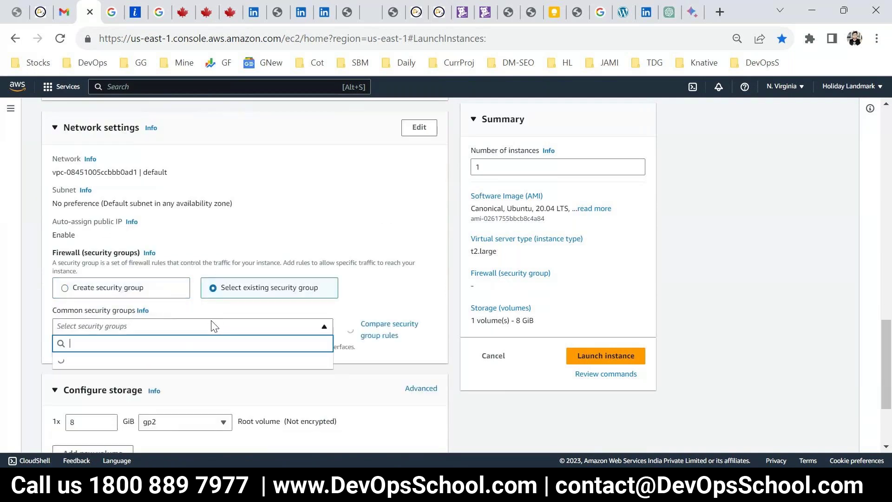
text(de)
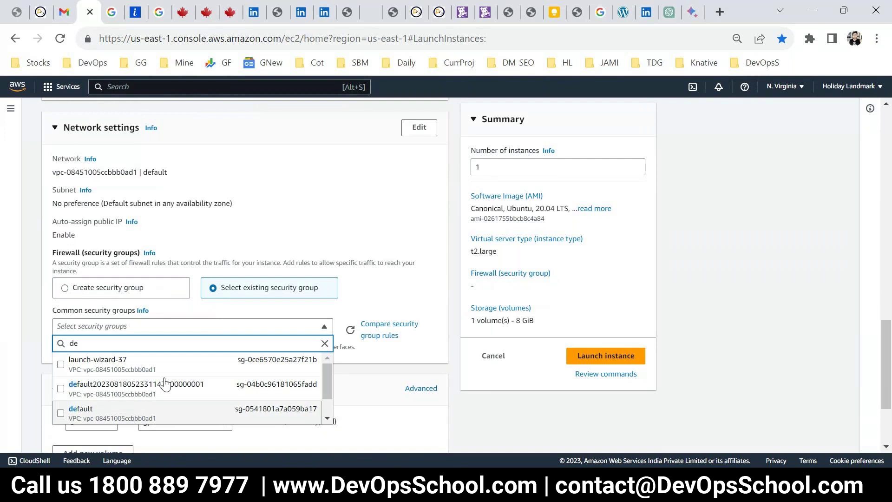
click(101, 413)
Set storage to 30 GiB and launch the instance
scroll(186, 348, down, 3)
double_click(72, 305)
text(3)
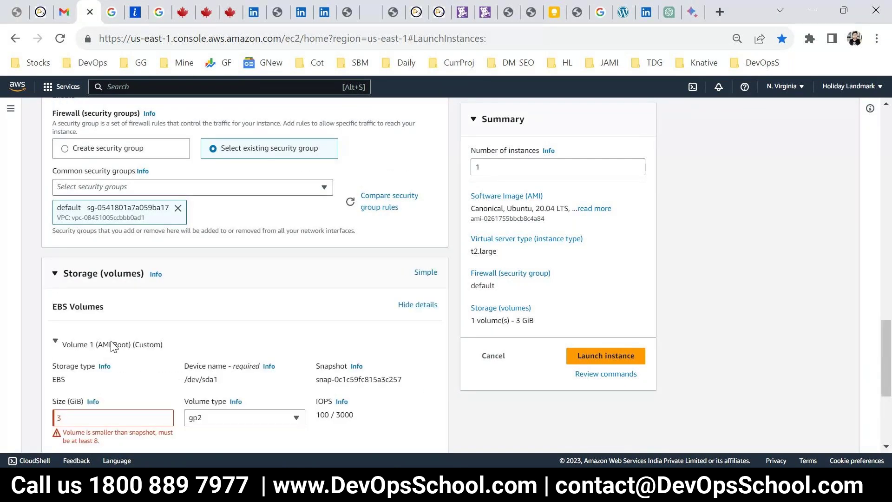
click(91, 419)
text(0)
scroll(94, 412, down, 4)
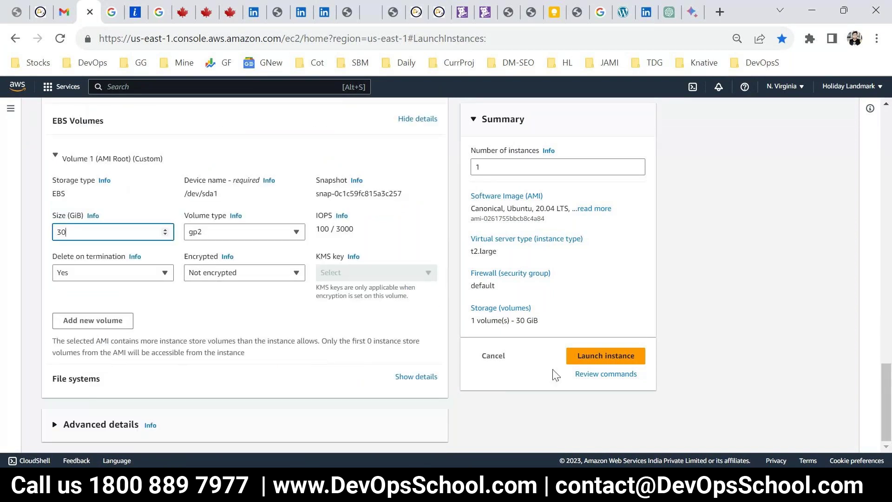
click(580, 361)
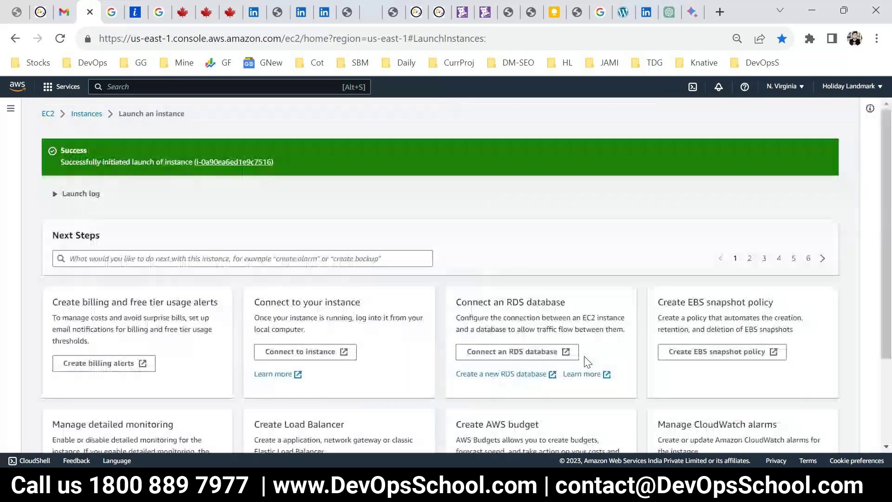
Open the running instances list from the EC2 Dashboard
scroll(587, 362, down, 3)
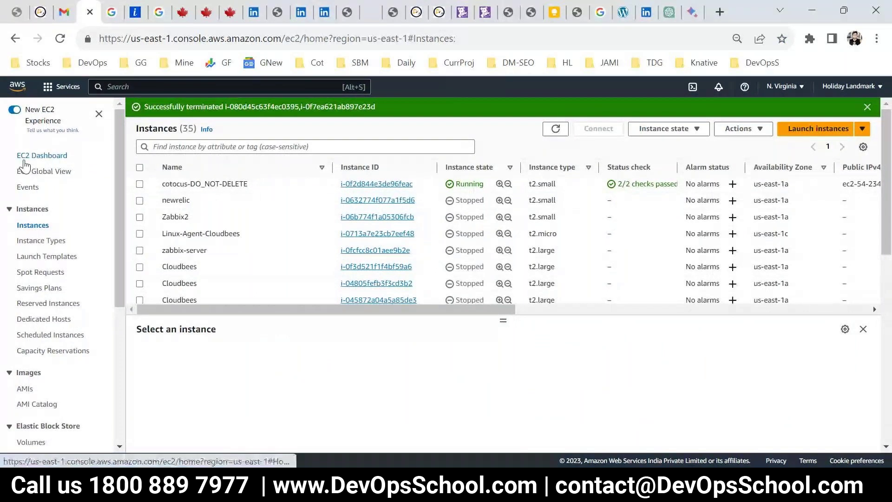
click(24, 160)
click(208, 175)
Refresh until TOWER appears, then copy its public IPv4 address 34.226.249.36
click(555, 128)
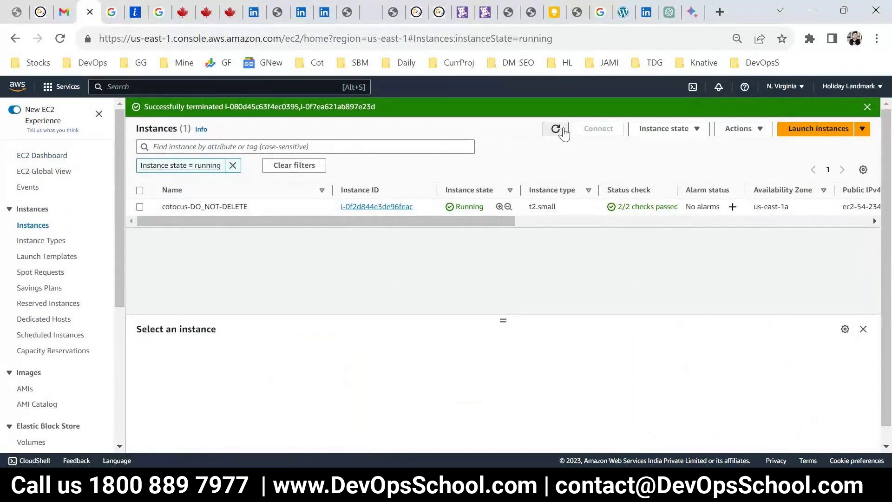
click(556, 129)
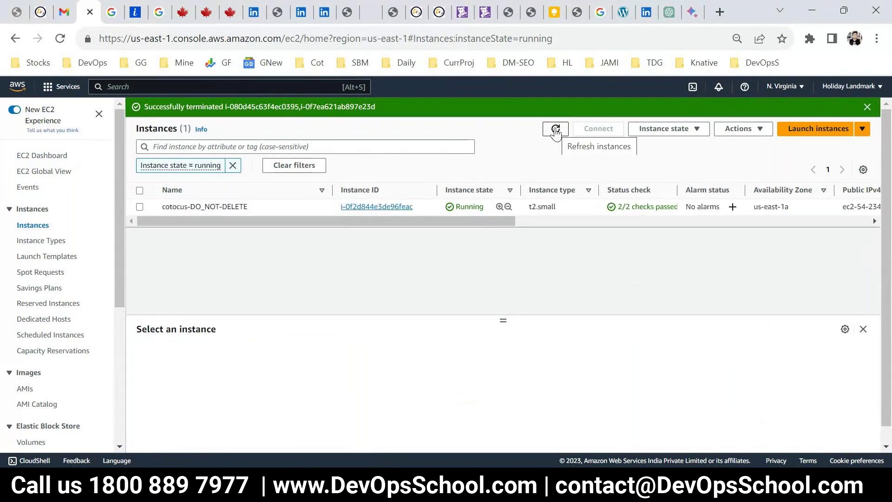
click(556, 130)
click(556, 130)
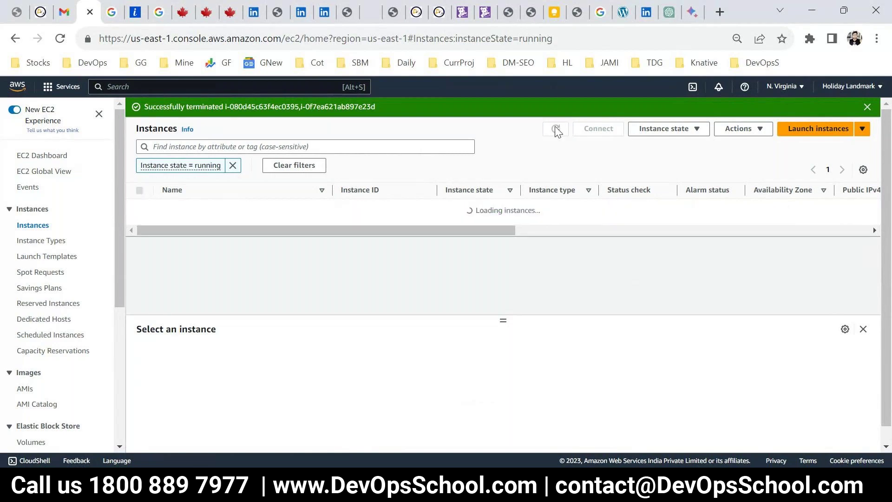
click(556, 130)
click(556, 130)
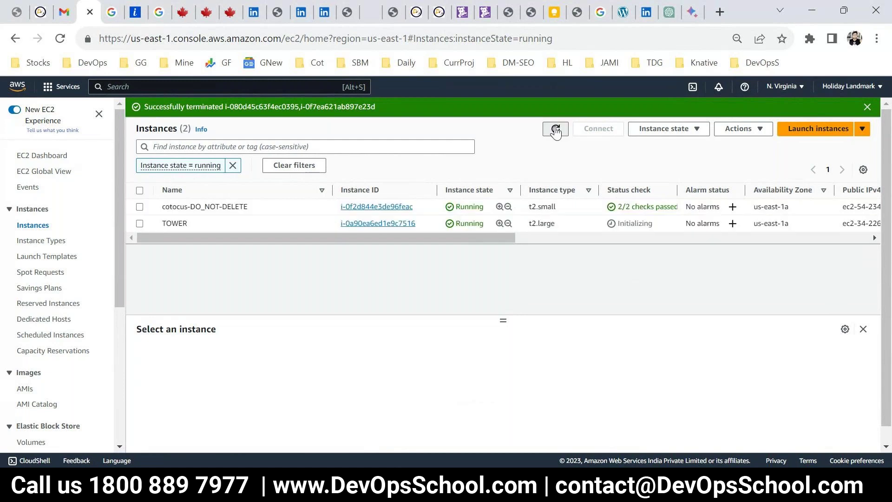
click(205, 229)
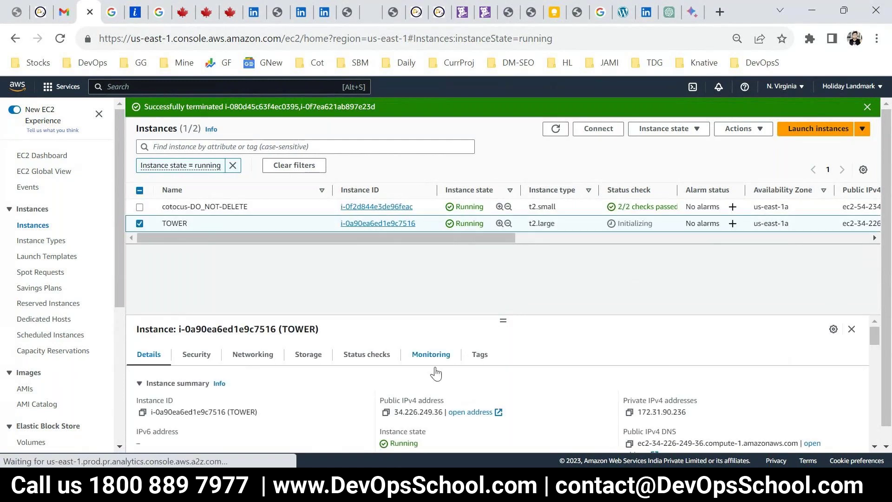
click(386, 412)
Connect PuTTY to 34.226.249.36 using the SUNDAYLINUX.ppk private key and accept the host key
key(super)
text(pu)
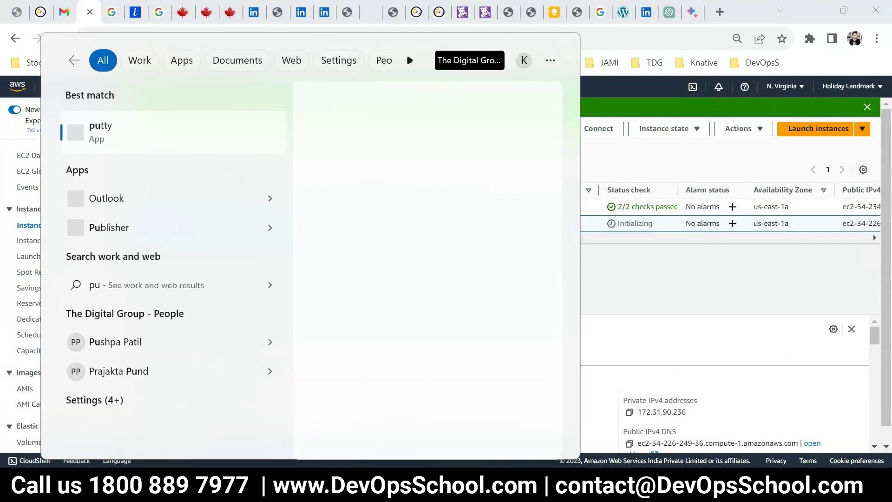
text(t)
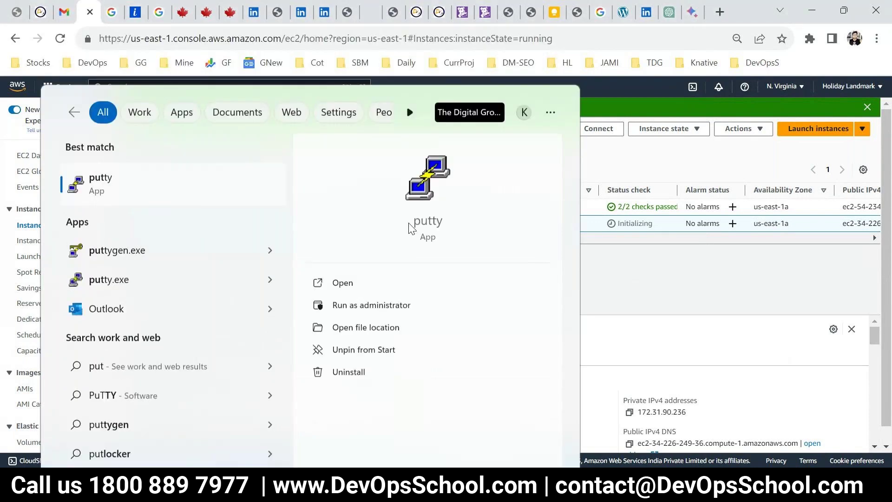
click(411, 228)
key(ctrl+v)
click(304, 293)
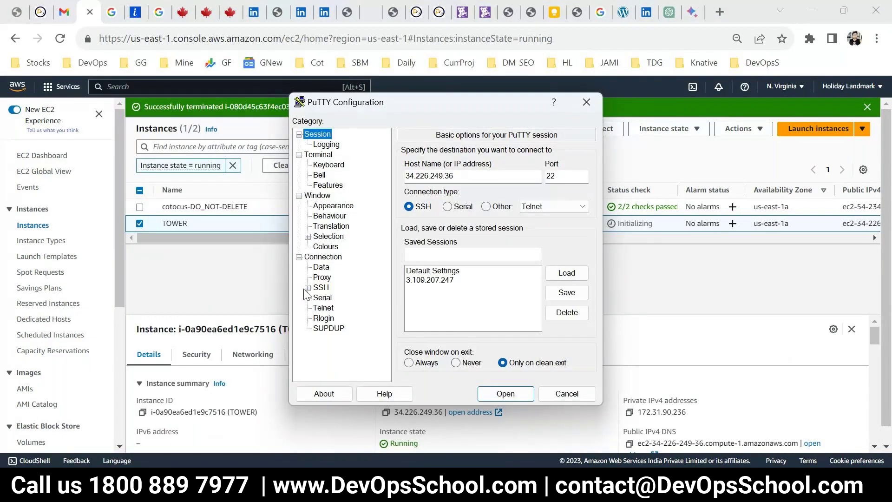
click(307, 288)
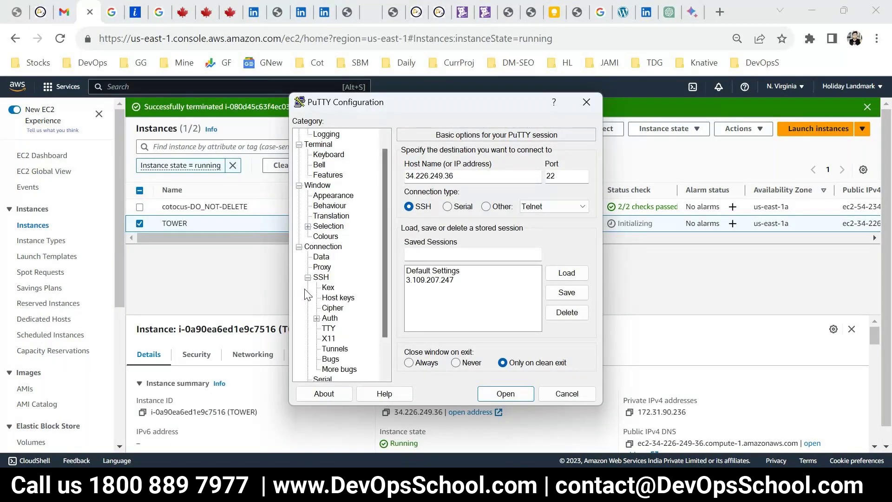
double_click(330, 317)
click(349, 328)
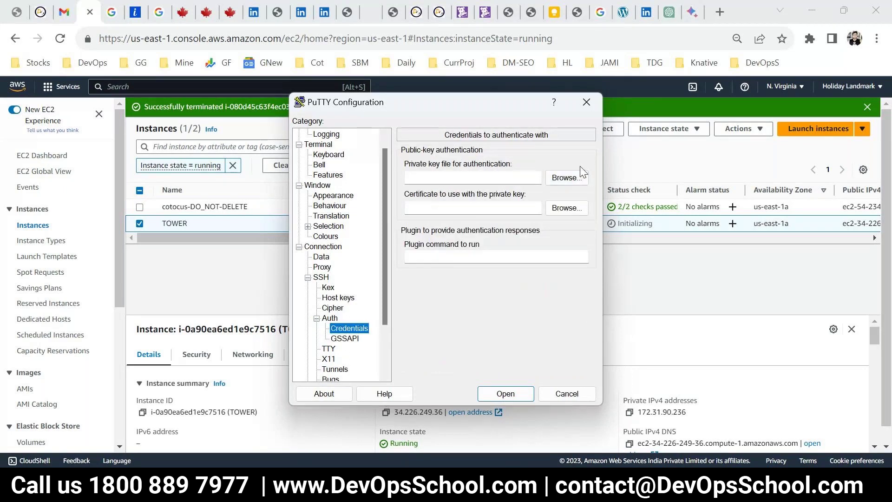
click(567, 177)
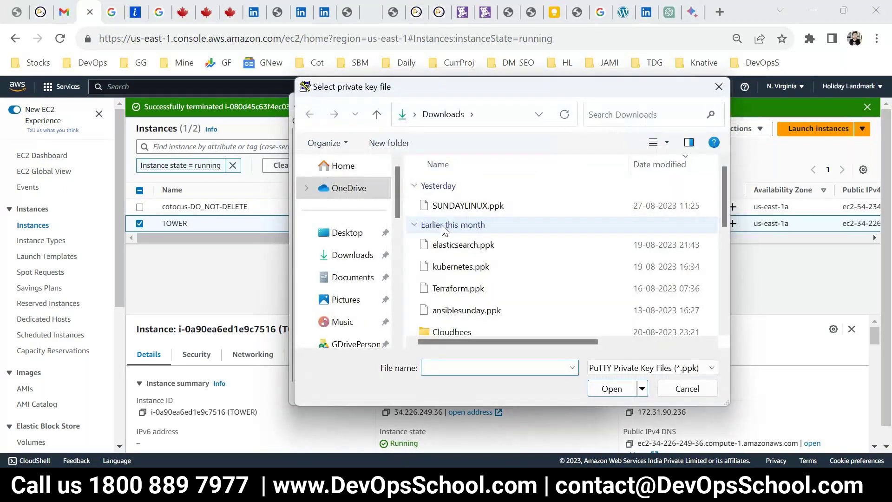
click(446, 207)
key(Return)
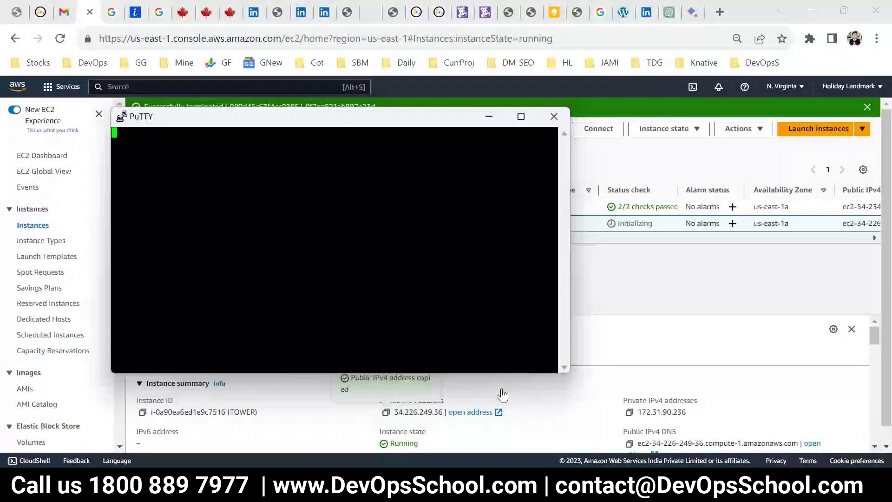
click(364, 335)
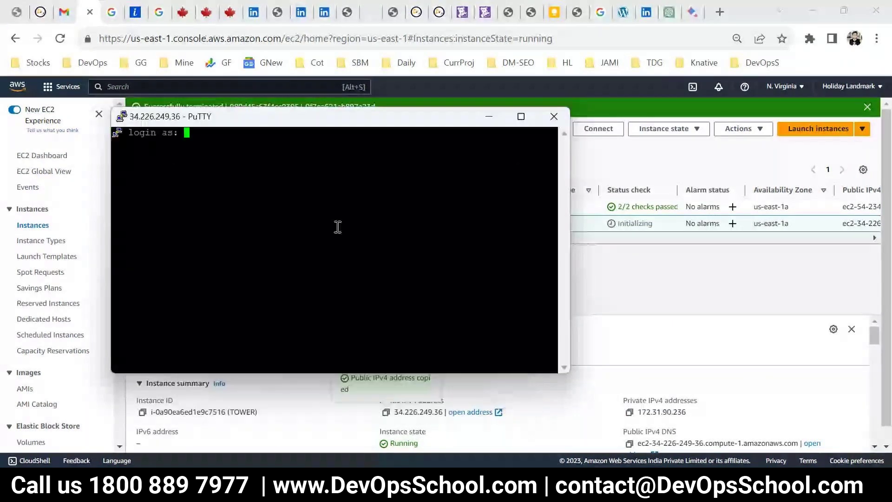
Change the terminal font to Courier New bold 12-point and apply it
right_click(322, 111)
click(343, 318)
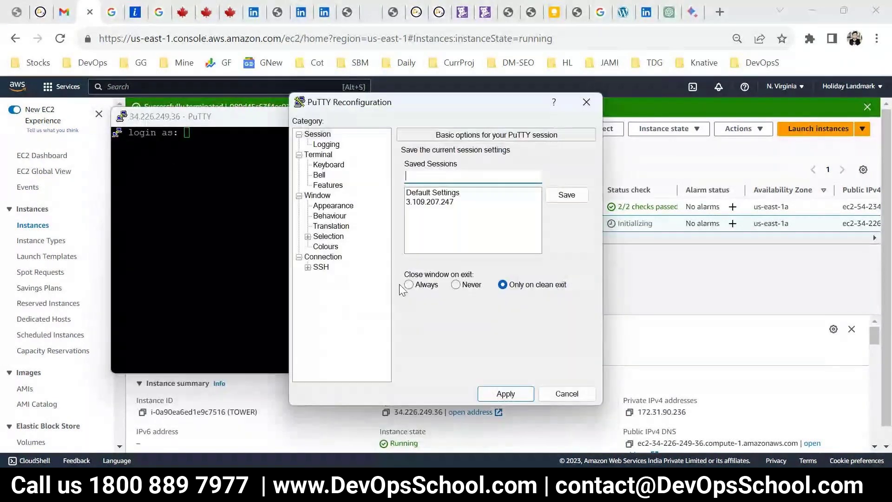
click(326, 246)
click(351, 208)
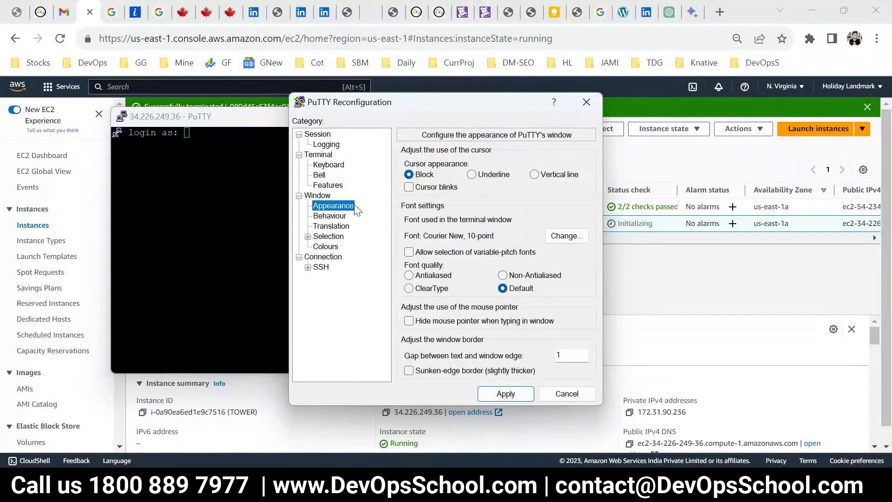
click(566, 236)
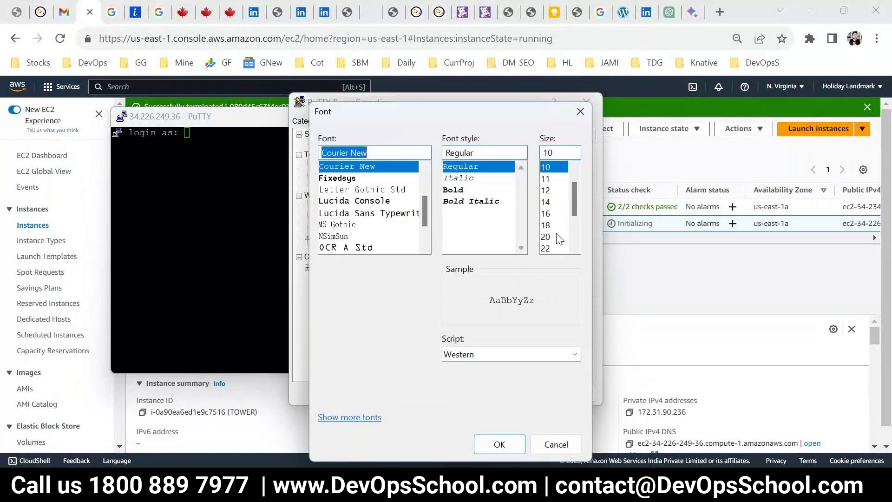
click(453, 190)
click(546, 190)
click(499, 445)
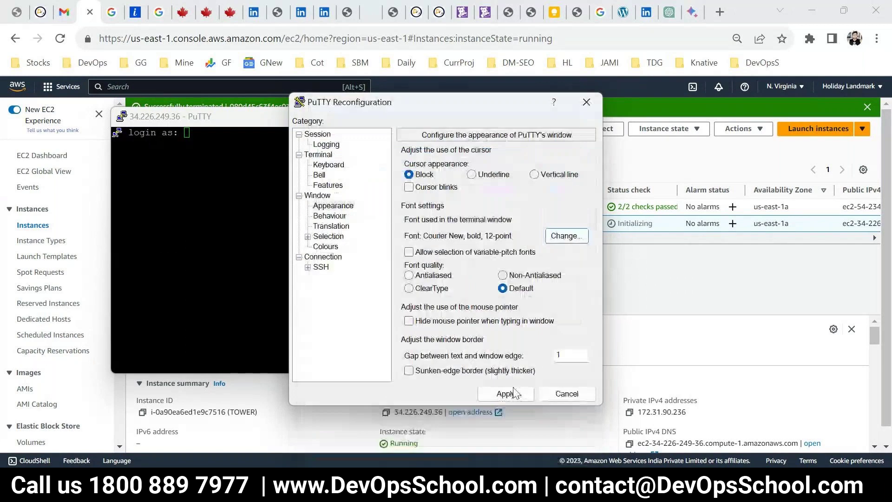
click(506, 394)
drag(338, 128, 378, 86)
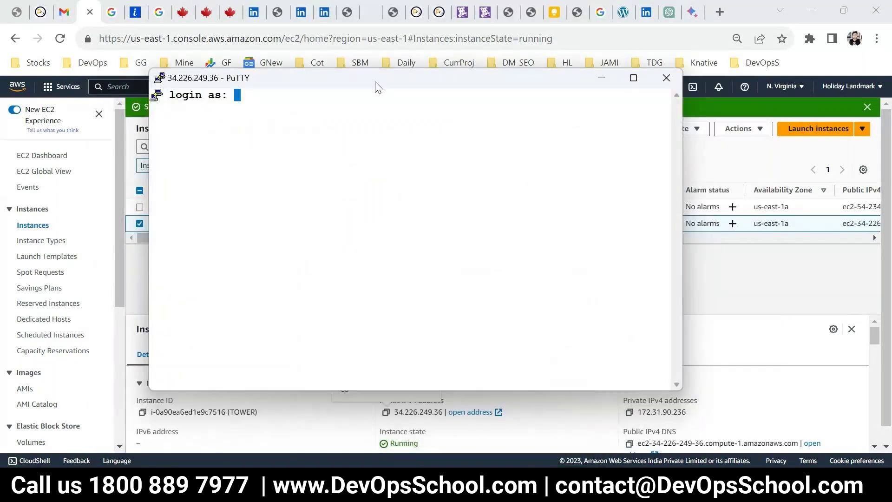
Log in as ubuntu, maximize the terminal, and clear the screen
text(ubuntu)
key(BackSpace)
key(BackSpace)
text(tu)
key(Return)
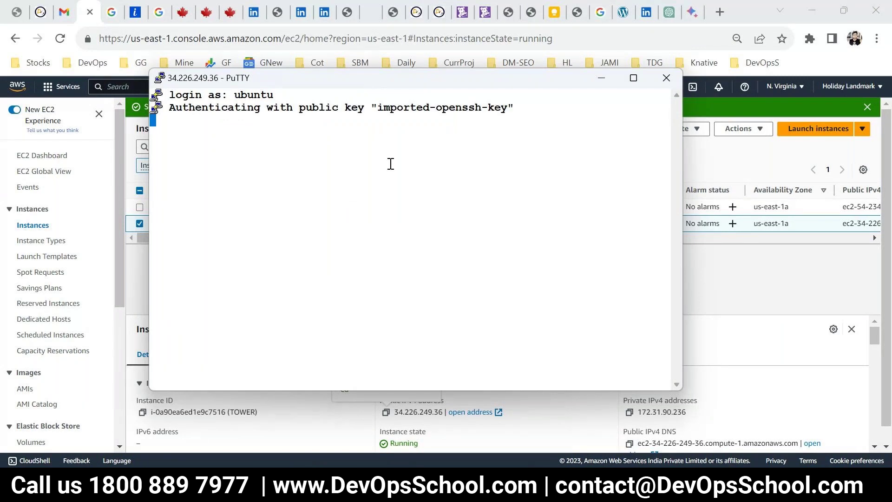
key(super+Up)
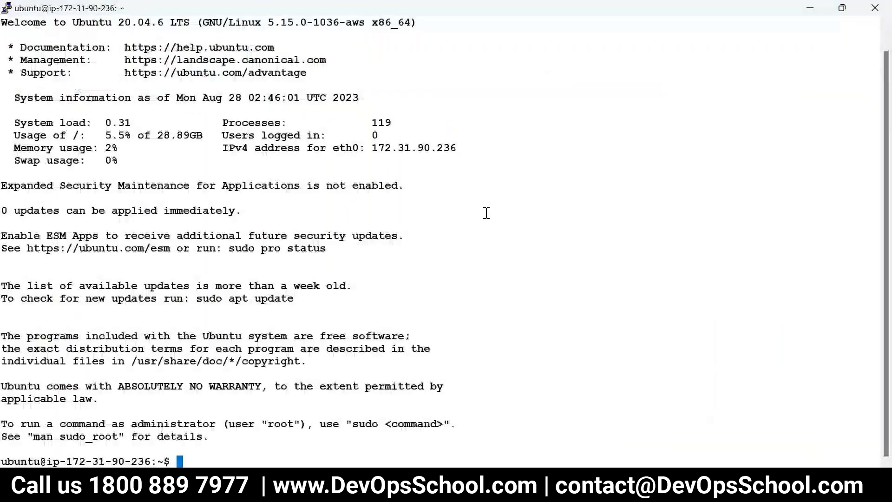
text(clea)
key(BackSpace)
key(BackSpace)
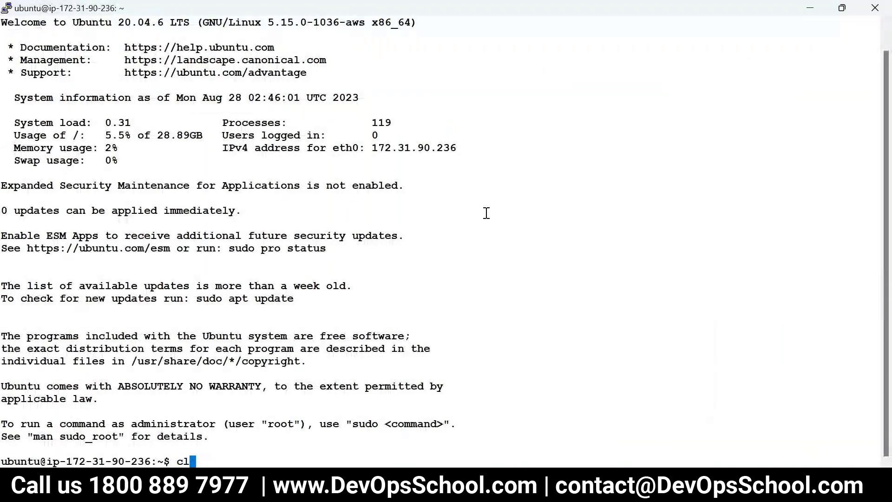
text(ear)
key(Return)
Switch to a root shell with sudo -s, clear it, and list /home/ubuntu
text(sudo -s)
key(Return)
text(clear)
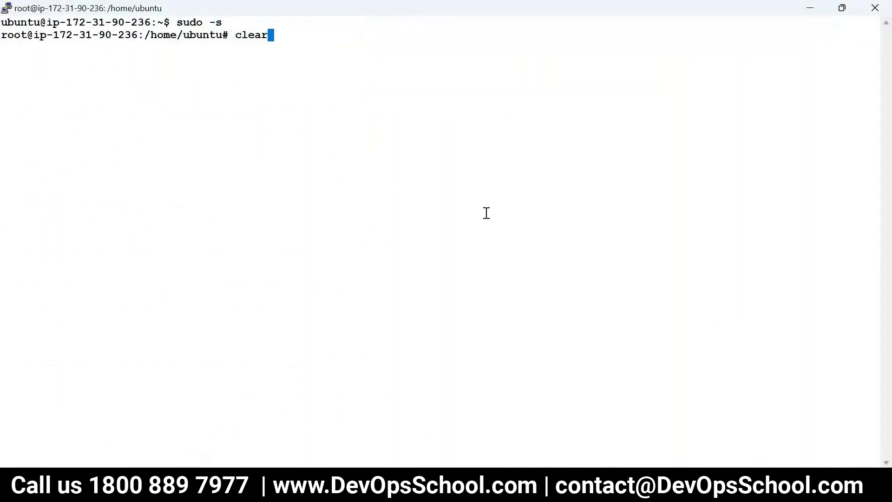
key(Return)
text(ls)
key(Return)
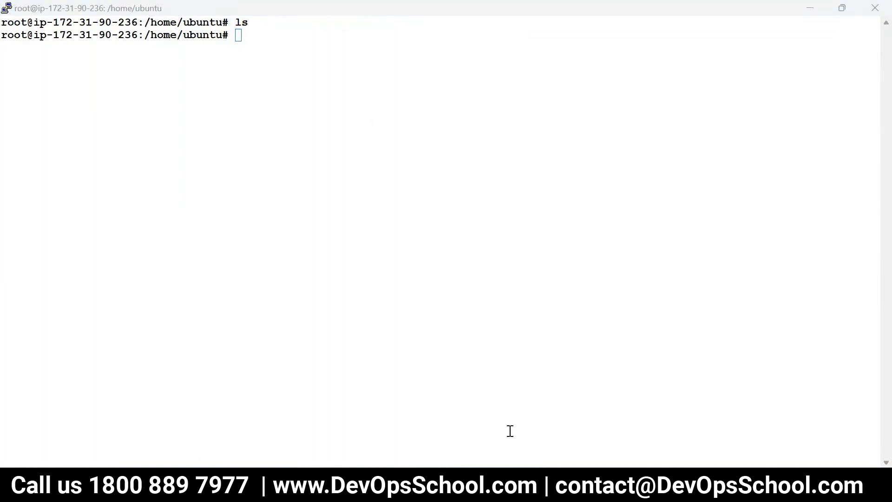
Bring the EC2 browser window back to the front
mouse_move(499, 457)
click(813, 15)
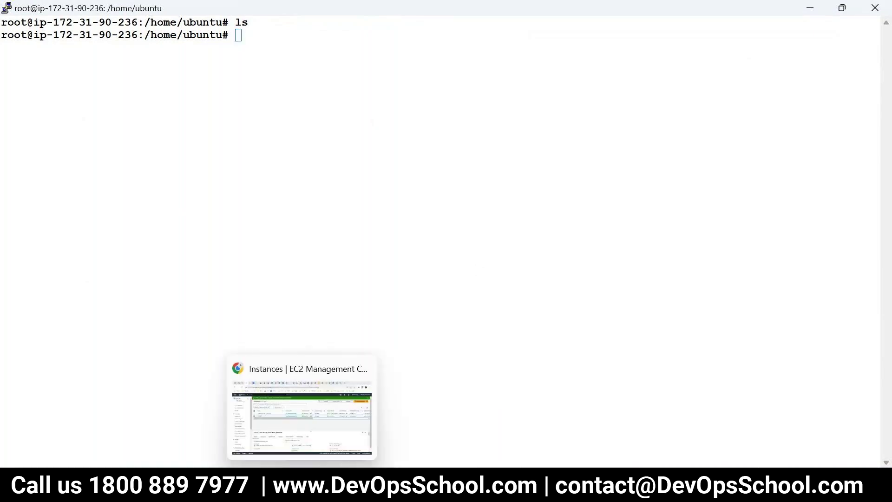
click(301, 490)
Search Google for 'ansible tower download' in a new tab
click(720, 11)
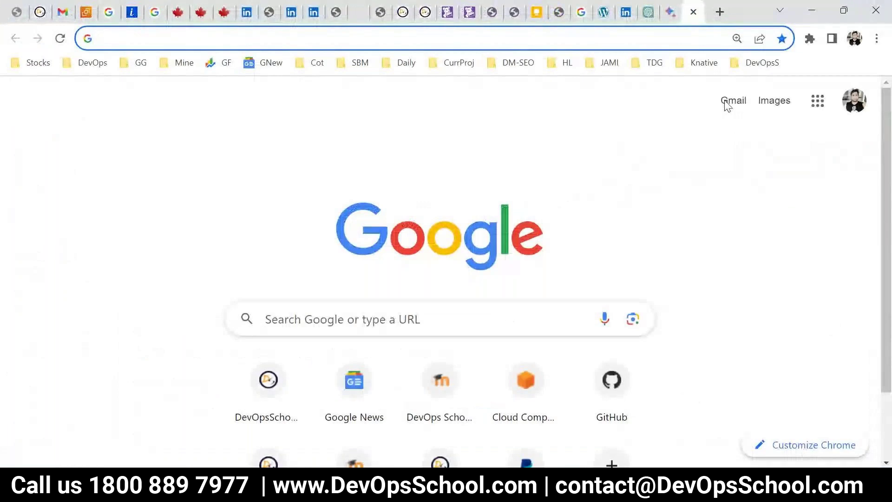
text(ansible)
key(BackSpace)
text(e tower )
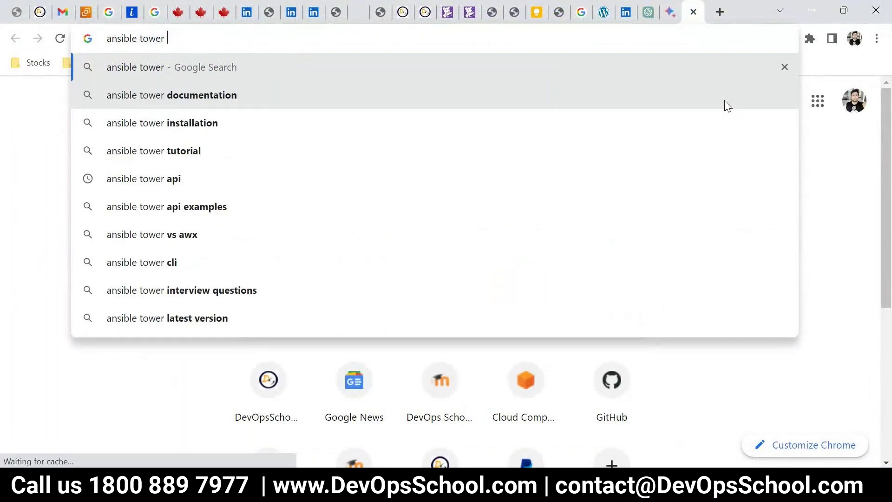
text(download)
key(Return)
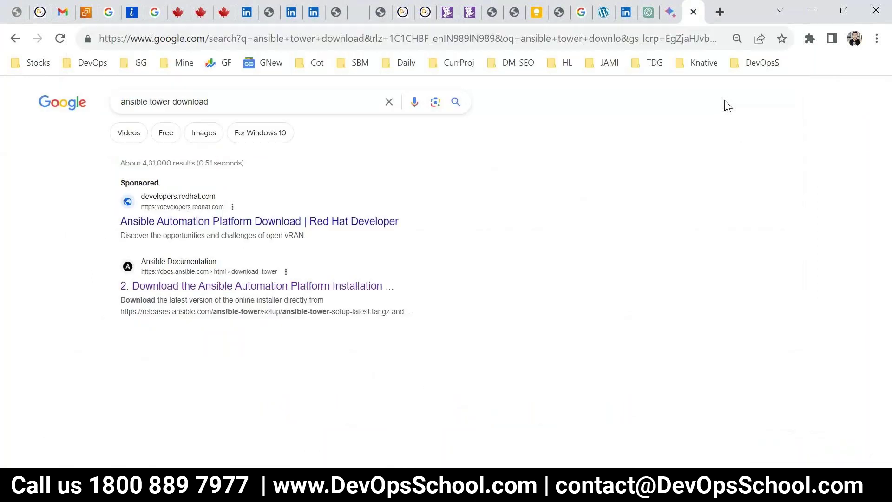
Open the docs.ansible.com download page and copy the ansible-tower-setup-latest.tar.gz link
key(ctrl+plus)
key(ctrl+plus)
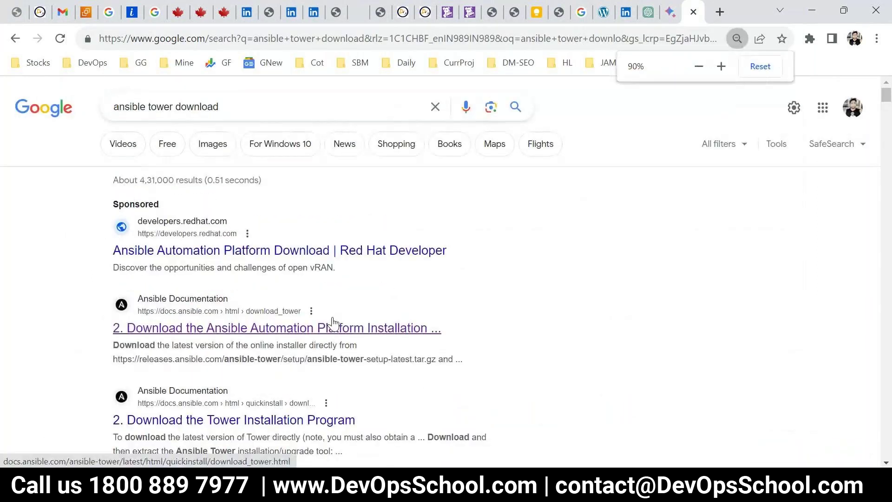
scroll(286, 313, down, 1)
click(223, 259)
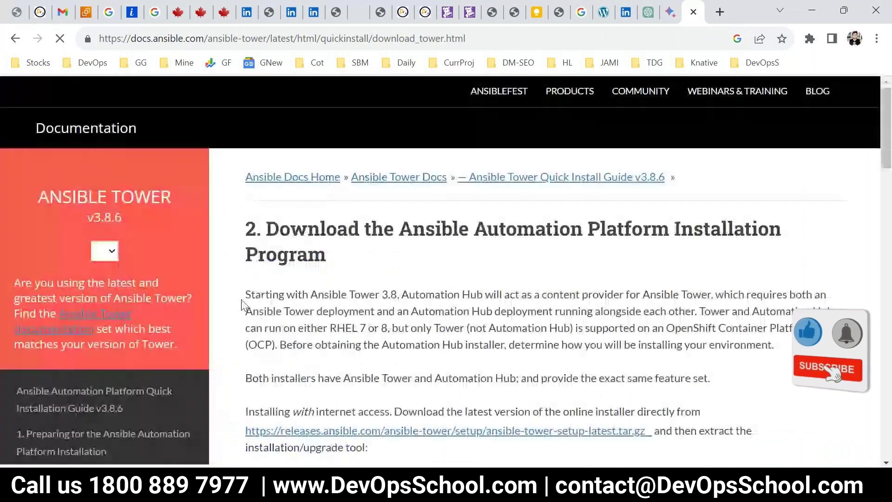
scroll(351, 338, down, 3)
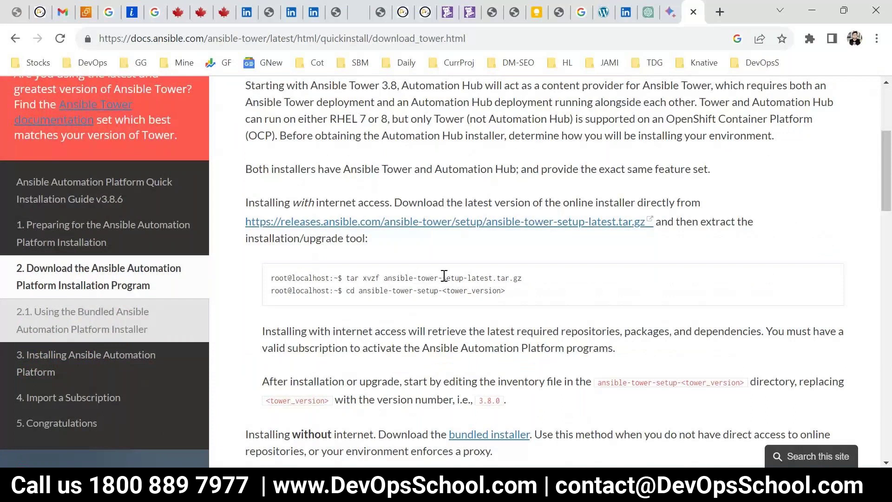
right_click(462, 227)
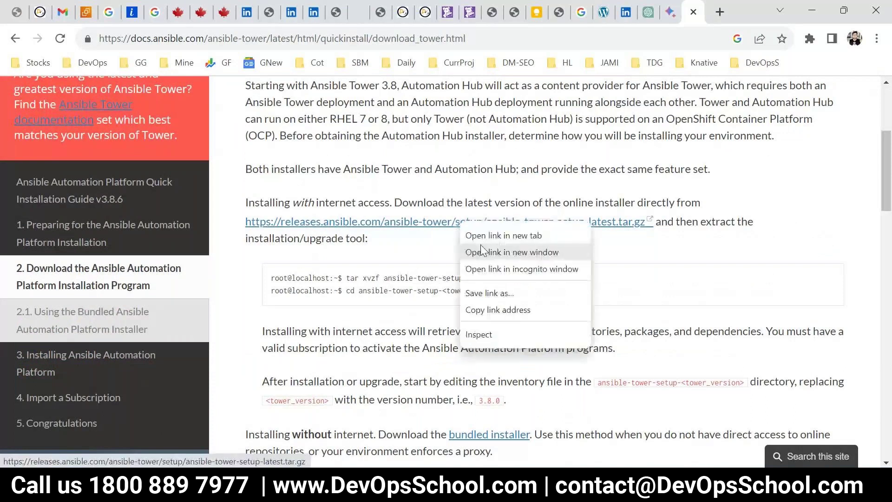
click(499, 309)
In the root terminal, go to the home directory and clear the screen
key(alt+Tab)
text(cd)
key(Return)
text(clear)
key(Return)
Download the Ansible Tower installer tarball with wget and list the downloaded files
text(wget)
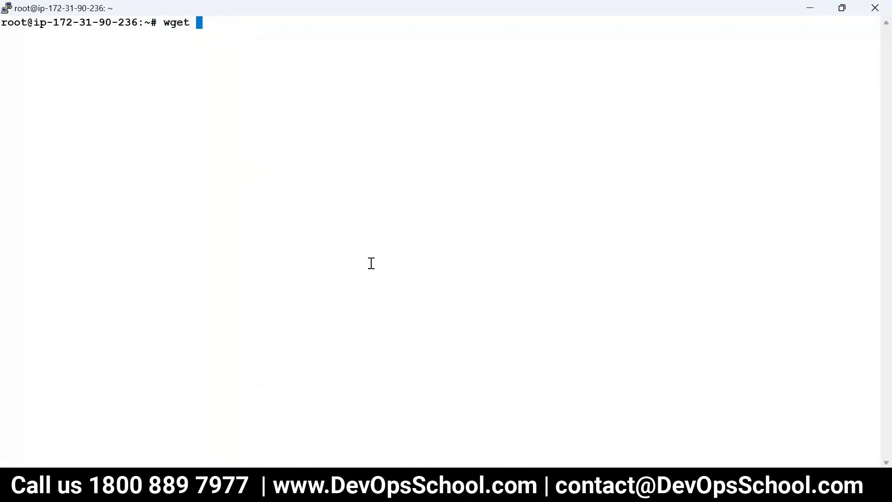
right_click(382, 215)
key(Return)
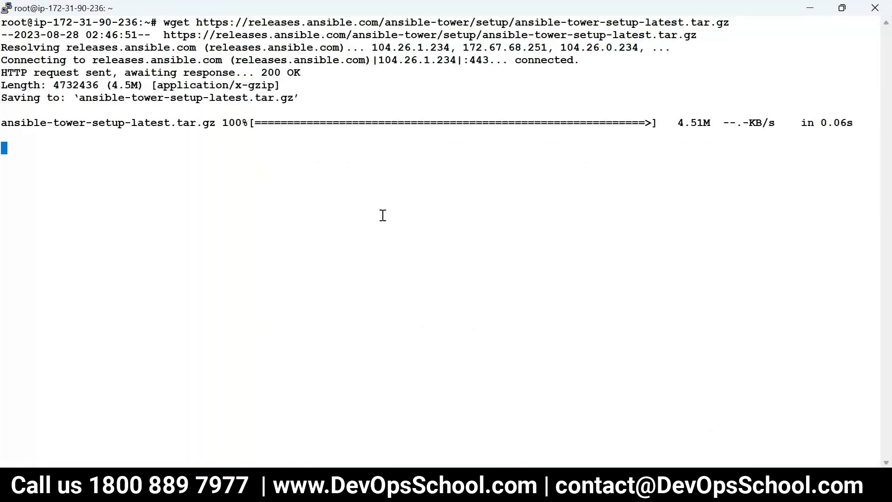
text(clear)
key(Return)
text(ls)
key(Return)
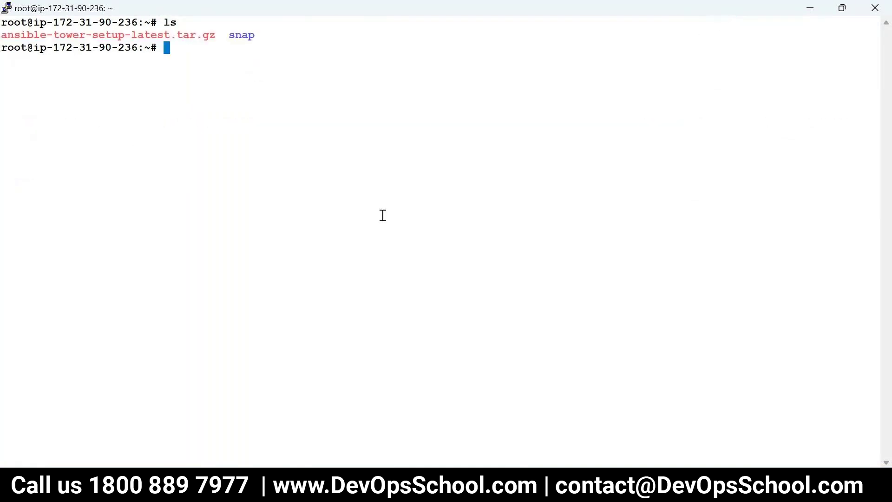
Extract the installer tarball with tar -zxvf, then clear the screen and list the home folder
double_click(184, 36)
text(tar -zx)
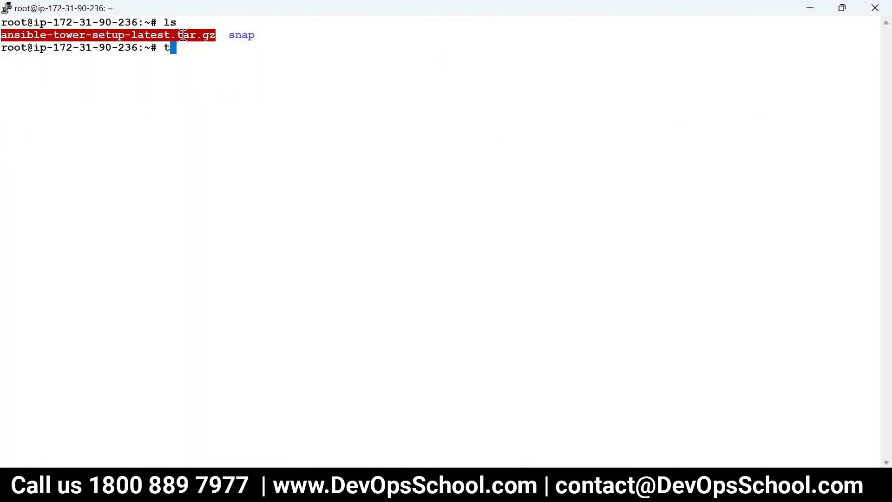
text(vf)
right_click(281, 193)
key(Return)
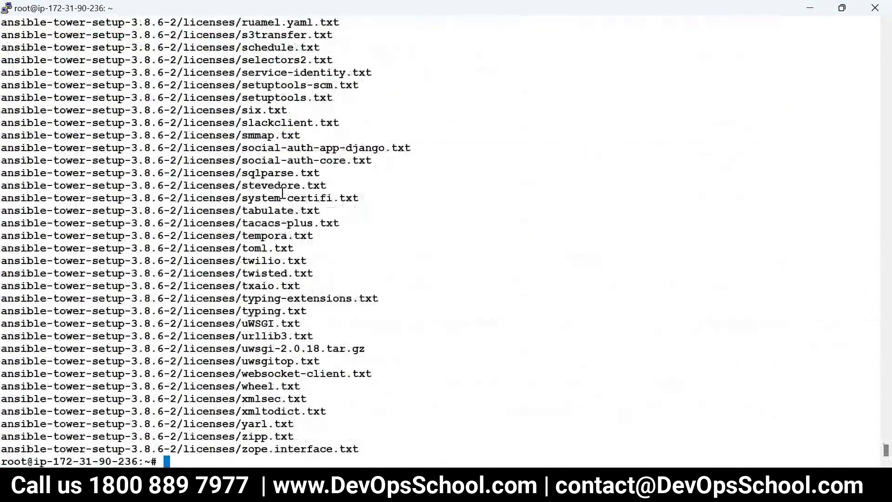
text(clesr)
key(Return)
text(ls)
key(BackSpace)
key(BackSpace)
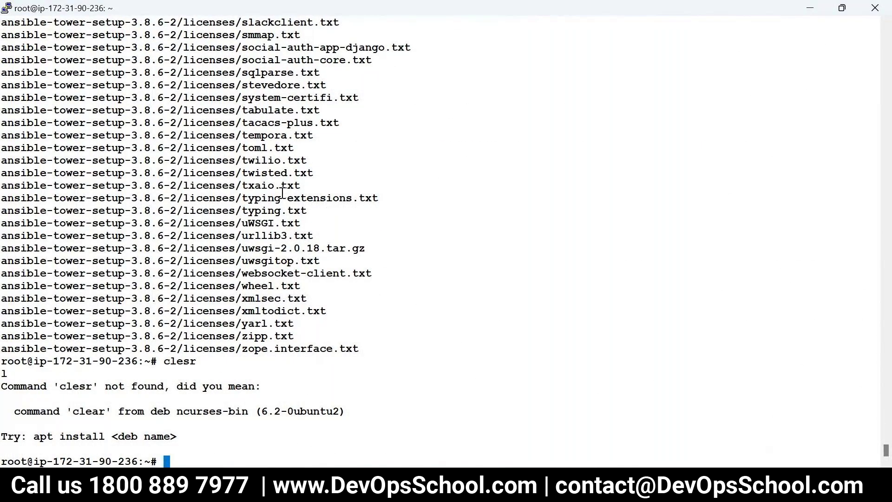
text(ls)
key(ctrl+l)
key(Return)
Change into ansible-tower-setup-3.8.6-2 and list its files
text(cd)
double_click(139, 35)
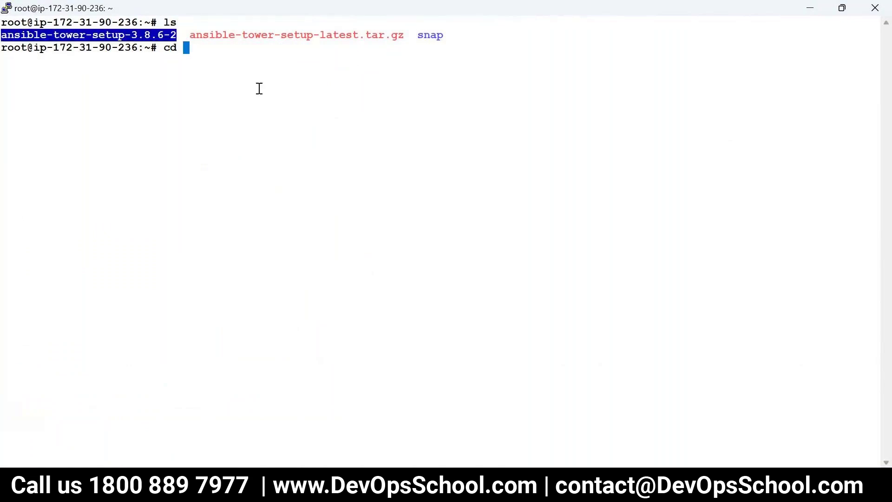
right_click(258, 88)
key(Return)
text(ls)
key(Return)
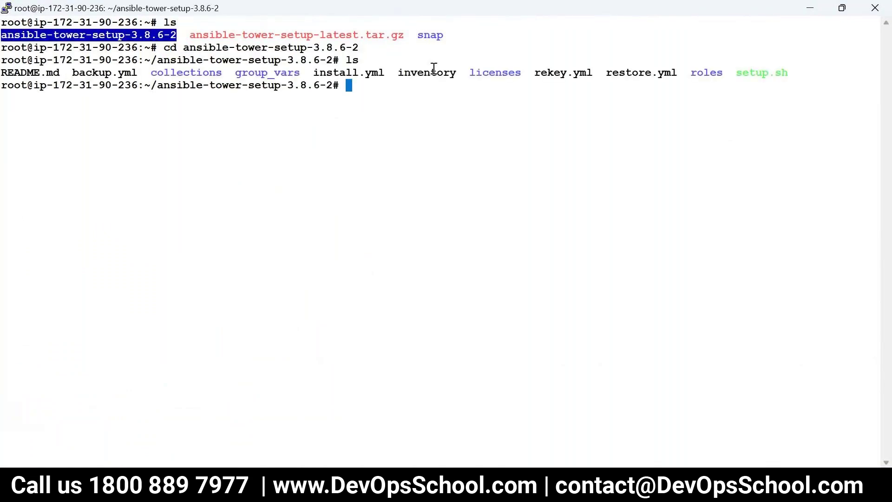
List the contents of the roles folder, then list the setup folder again
double_click(707, 73)
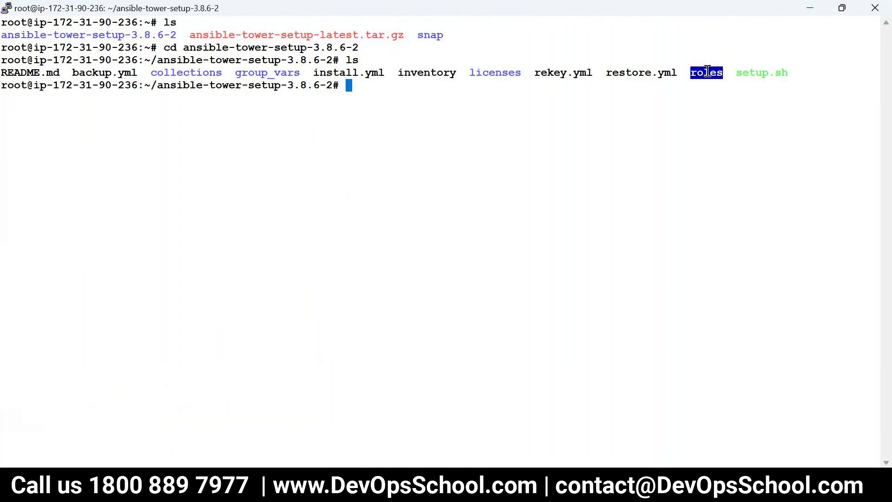
text(ls)
key(Return)
text(l.)
key(BackSpace)
text(s r)
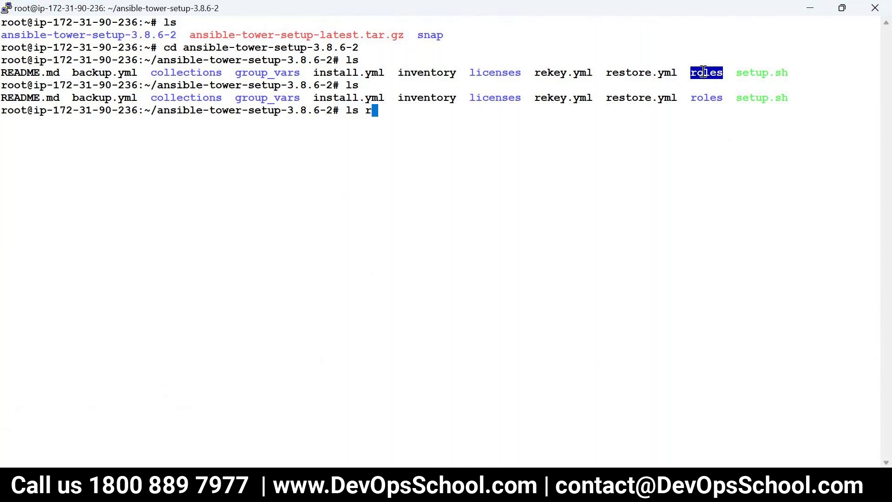
key(Tab)
key(Return)
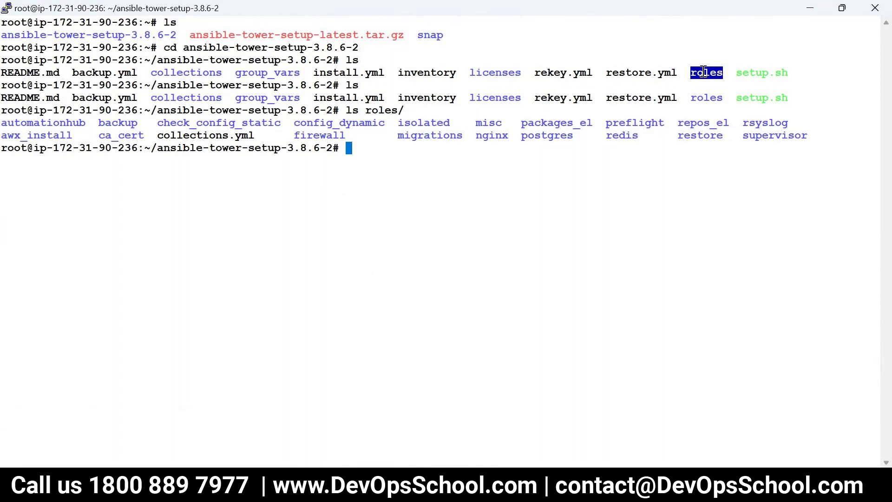
text(ls)
key(Return)
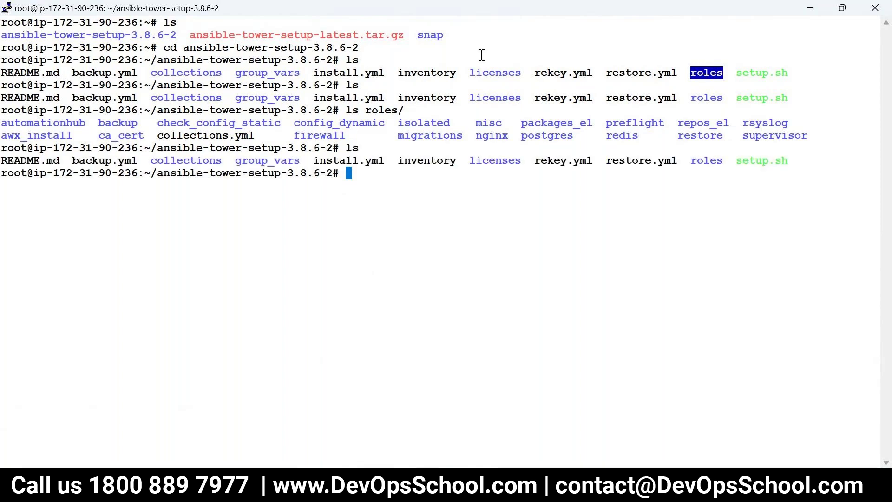
double_click(342, 160)
key(super+c)
text(more)
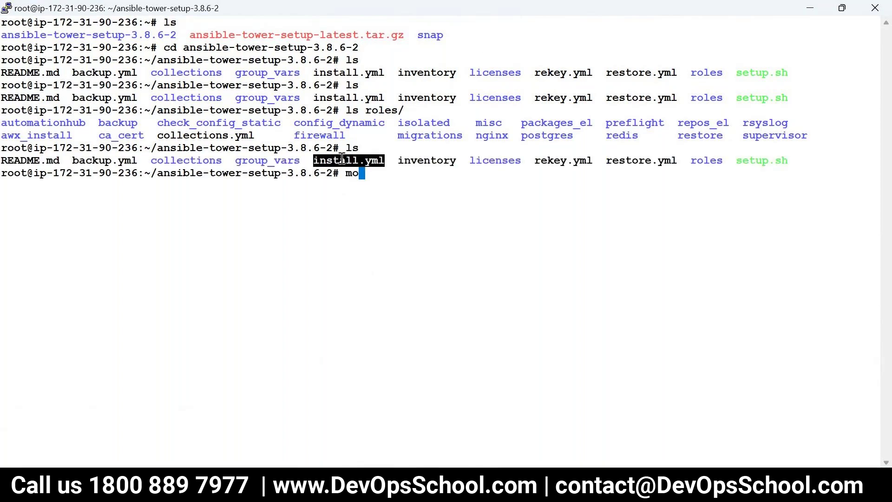
right_click(359, 205)
key(Return)
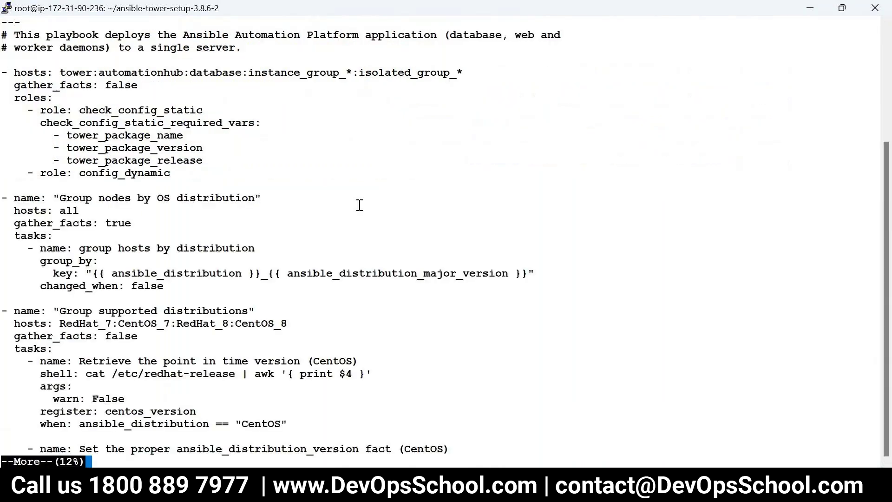
text(qclear)
key(Return)
text(ls)
key(Return)
text(more)
double_click(439, 36)
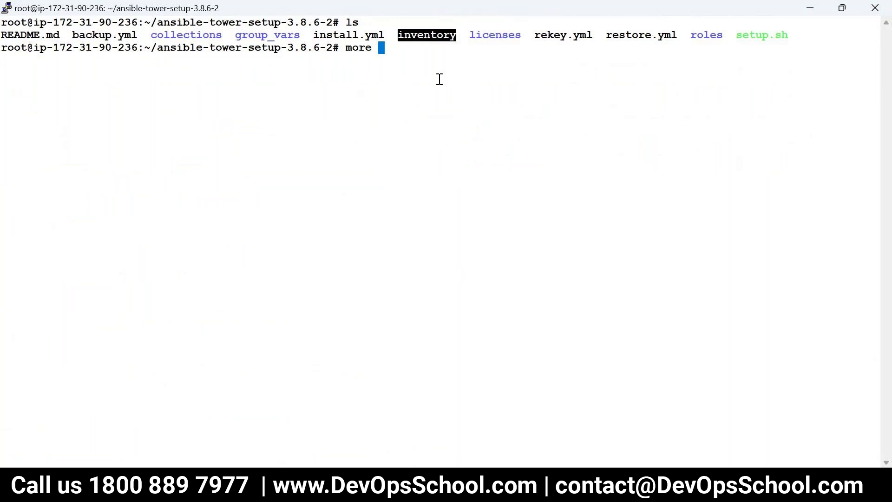
right_click(438, 79)
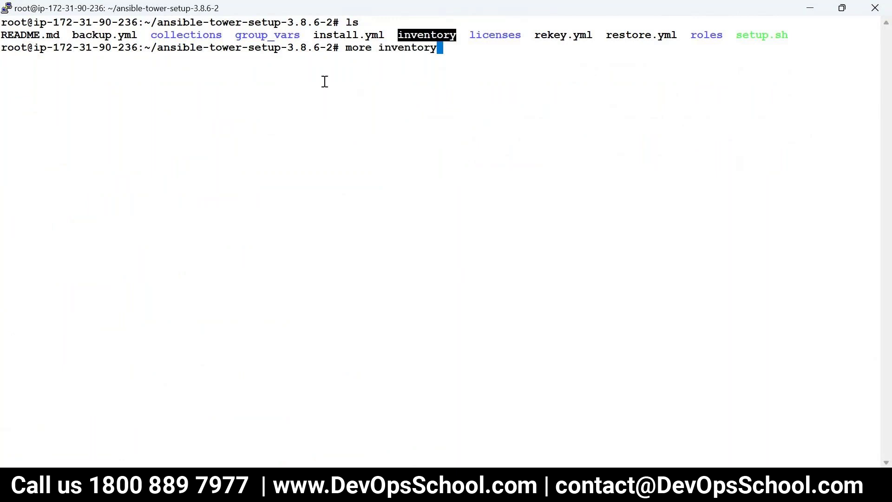
key(Return)
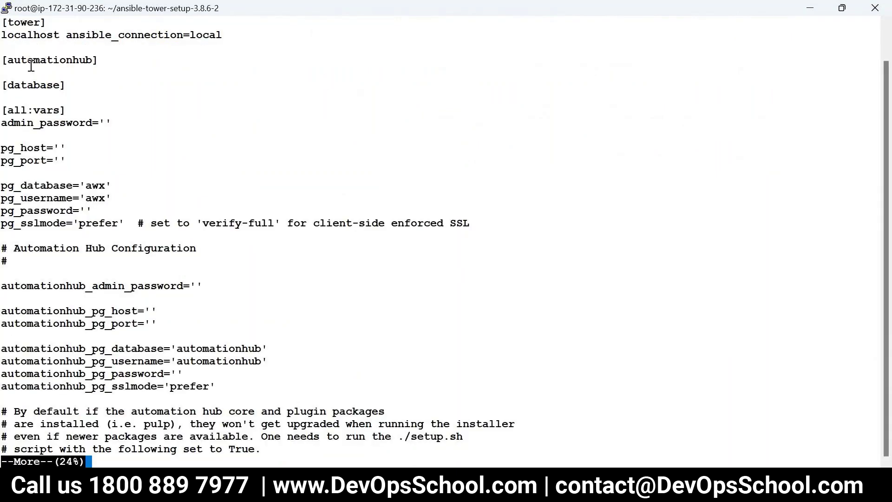
drag(7, 35, 239, 40)
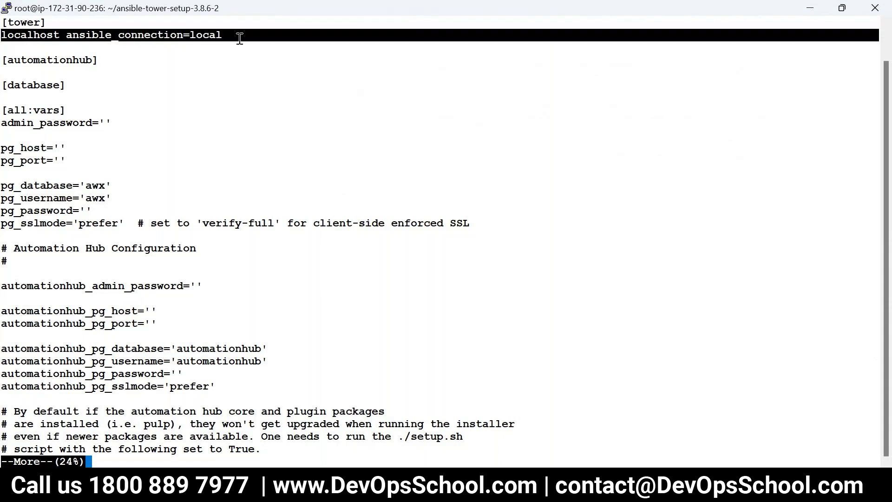
key(q)
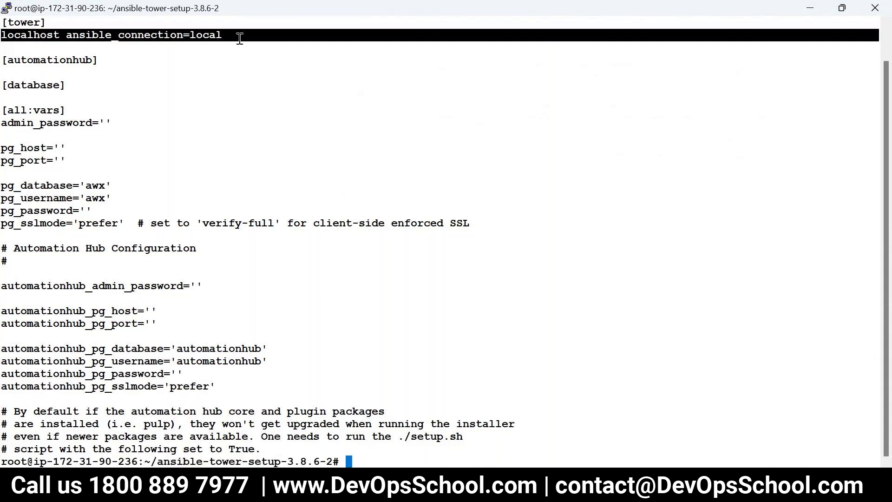
key(Return)
key(ctrl+l)
text(ls)
key(Return)
drag(494, 19, 285, 34)
click(311, 47)
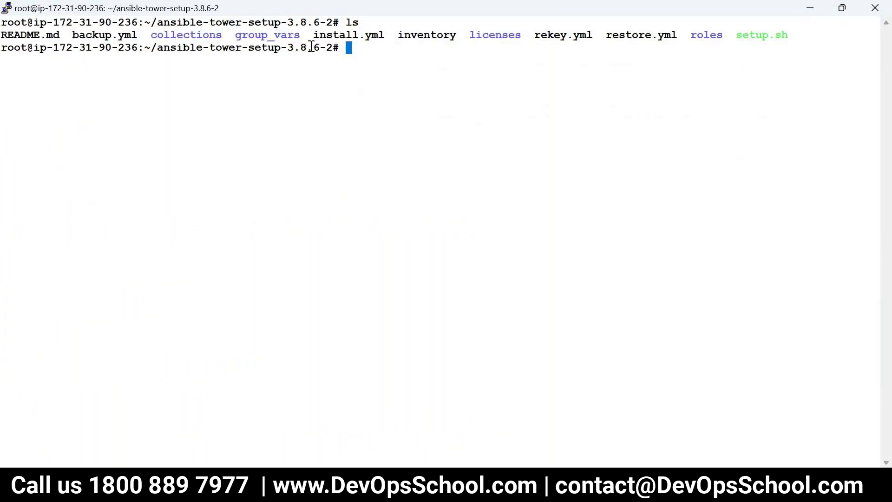
double_click(343, 37)
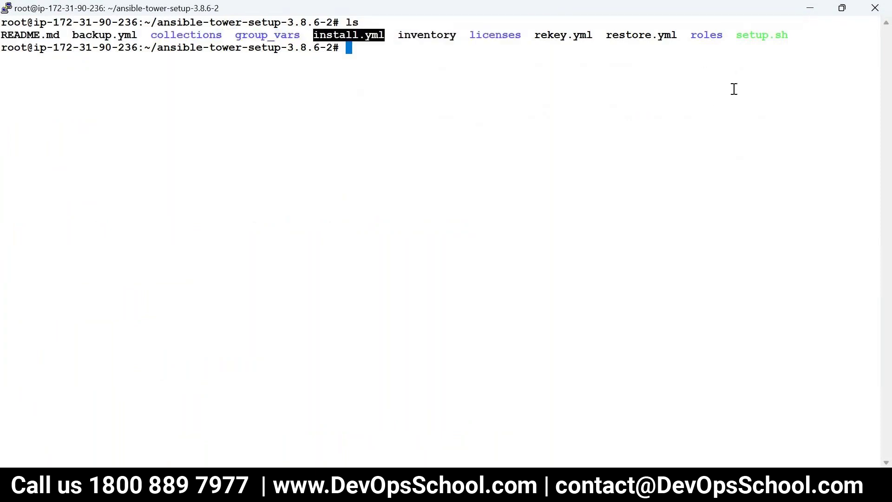
double_click(757, 38)
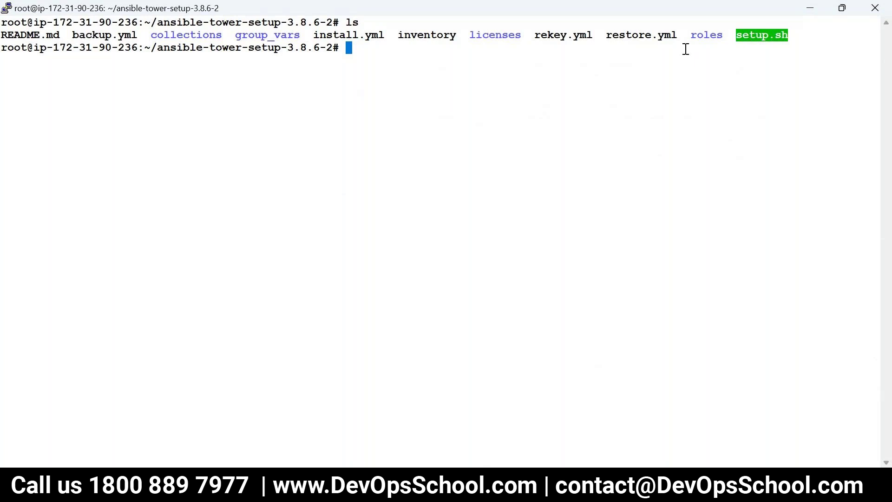
click(415, 41)
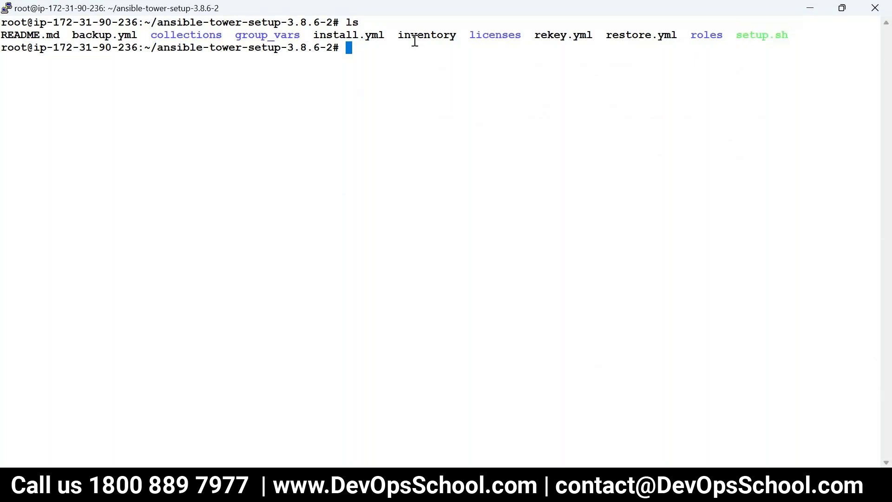
double_click(415, 41)
key(super+c)
text(cat)
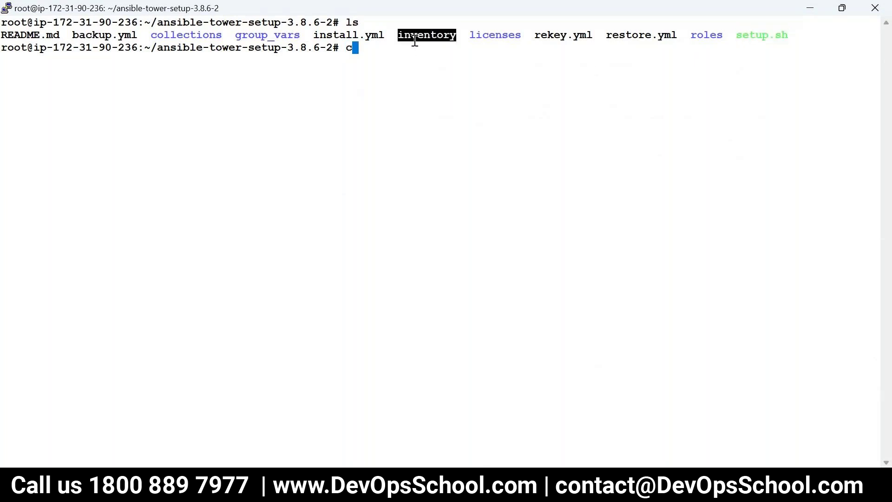
key(BackSpace)
key(BackSpace)
key(BackSpace)
text(vi)
Open the inventory file in vi and fill in the admin_password value
right_click(491, 141)
key(Return)
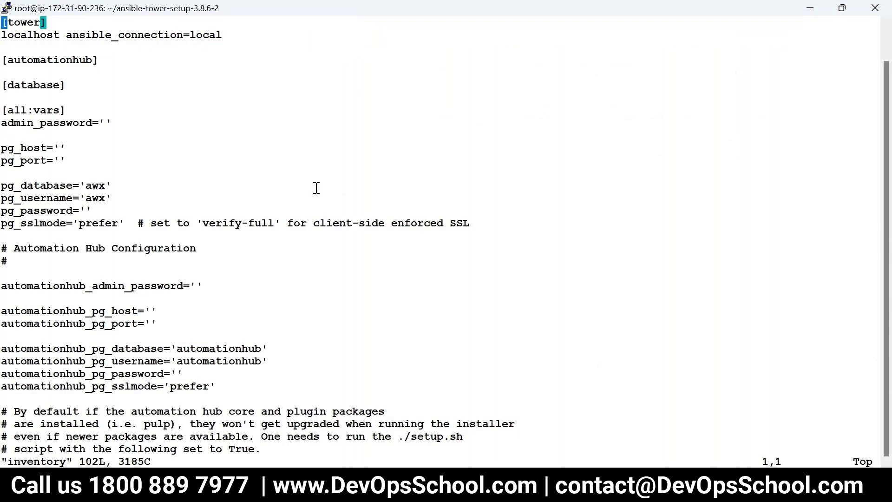
key(Down)
key(Down)
key(Down)
key(Down)
key(Down)
key(Down)
key(Down)
key(Down)
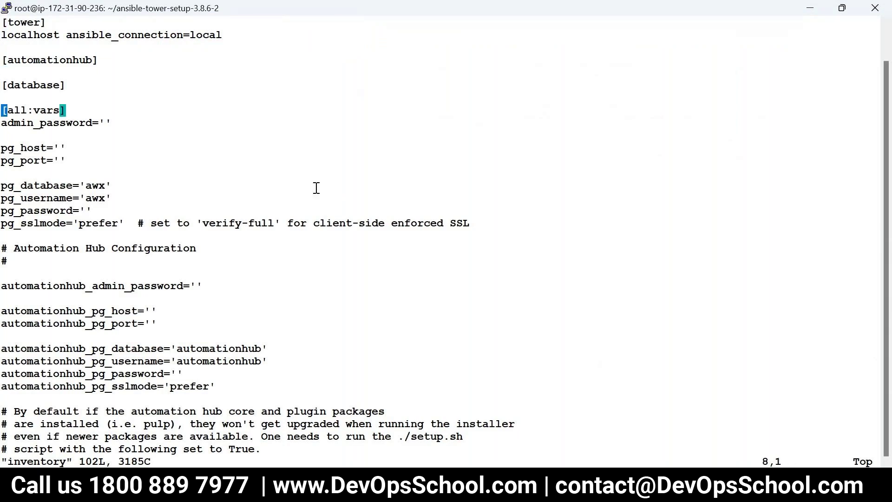
key(Right)
key(Right)
key(Right)
key(Right)
key(Right)
key(Right)
key(Right)
key(Right)
key(Right)
key(Right)
key(Right)
key(Right)
key(Right)
key(Right)
key(Right)
key(Right)
text(iadmin123)
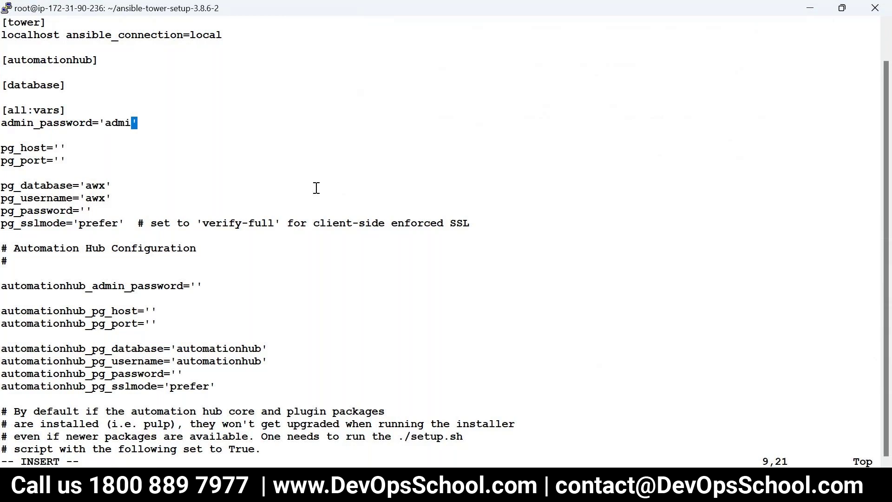
Fill in the pg_password value, save the file with :wq, and clear the screen
key(Down)
key(Down)
key(Down)
key(Down)
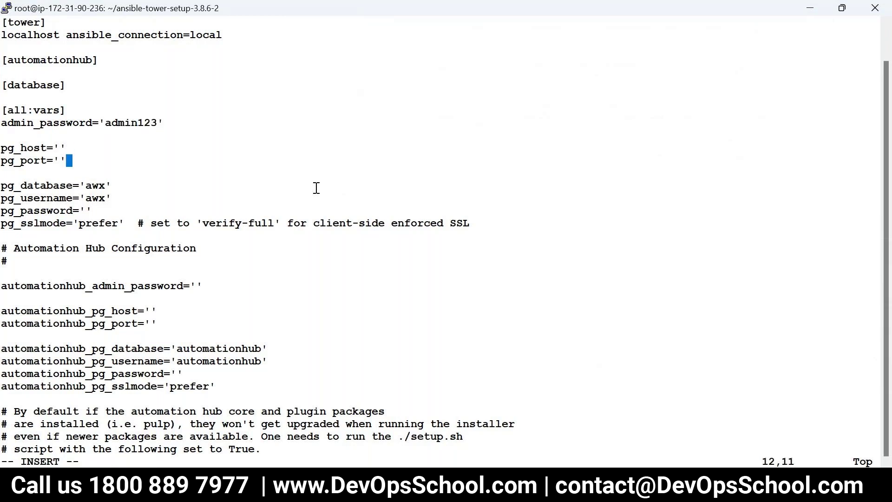
key(Down)
key(Down)
key(Down)
key(Left)
text(i)
key(BackSpace)
text(admin123)
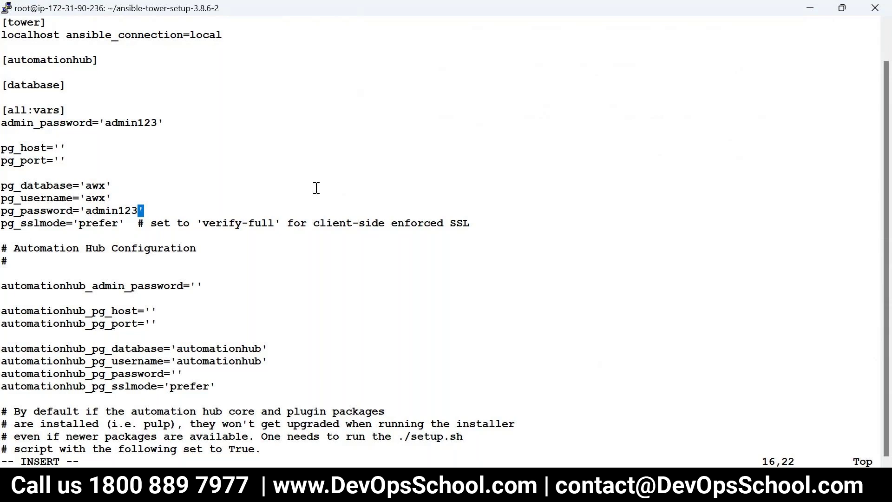
key(Escape)
text(:wq)
key(Return)
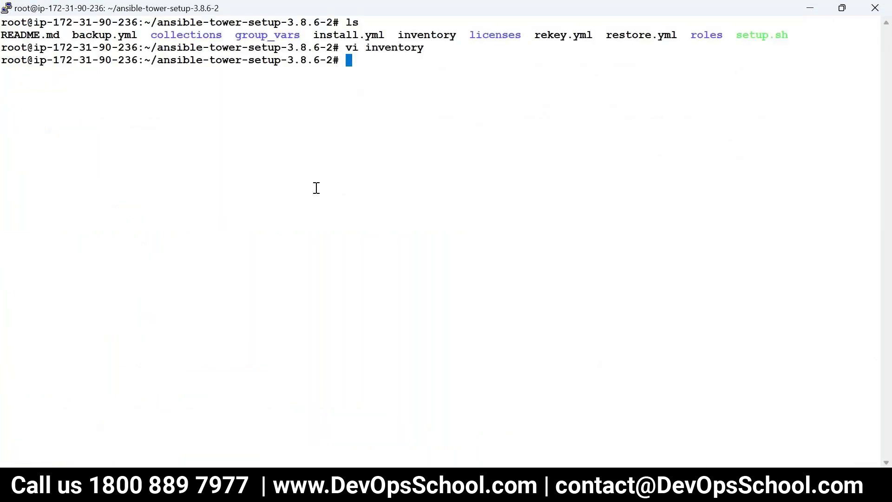
text(clear)
key(Return)
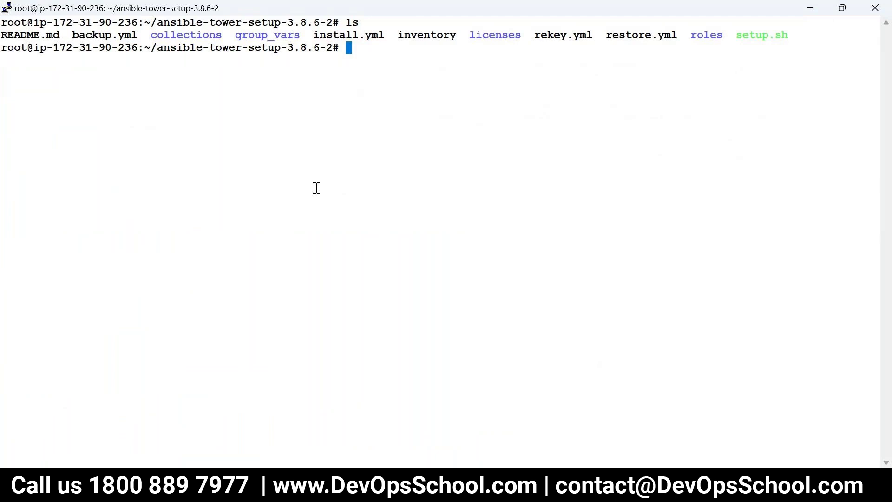
double_click(758, 31)
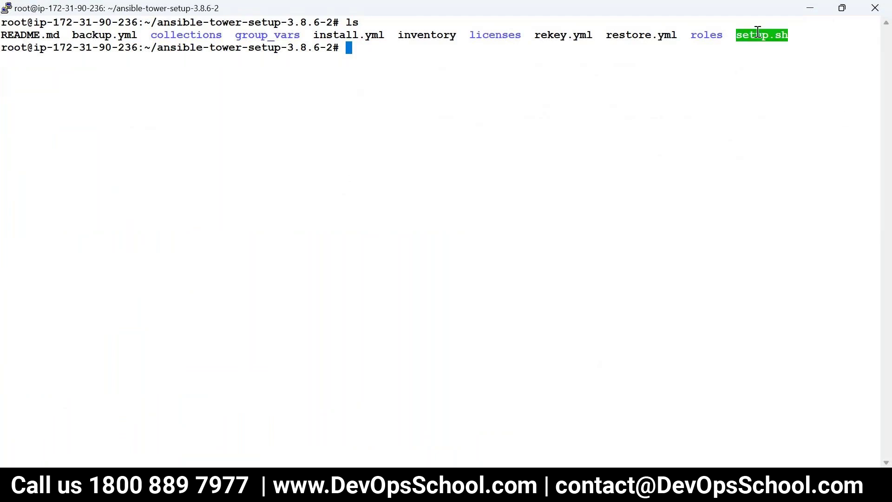
text(./se)
key(Tab)
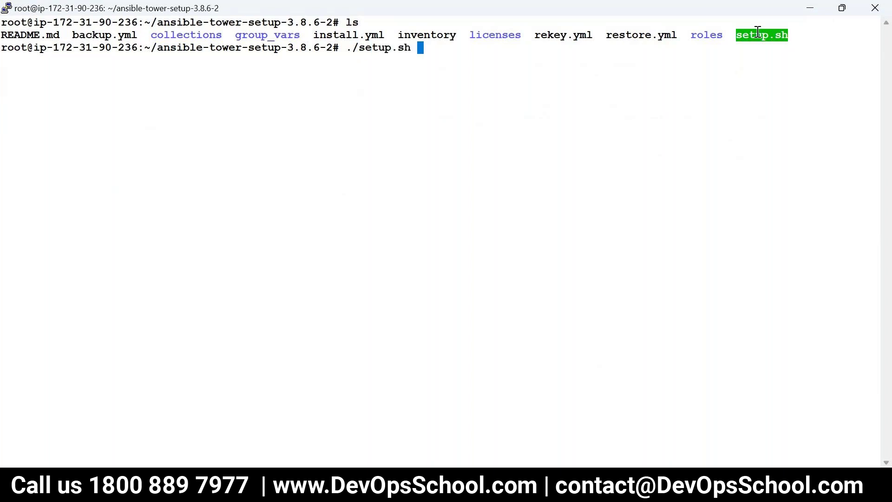
key(Return)
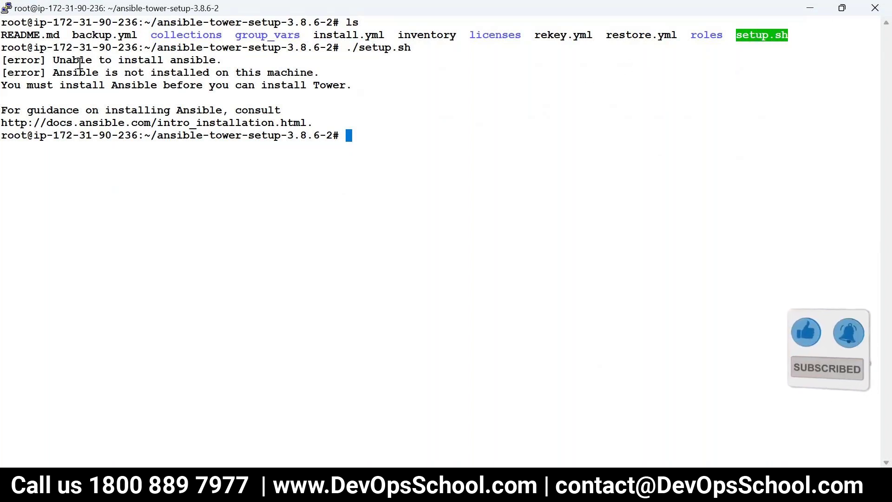
click(184, 59)
triple_click(158, 59)
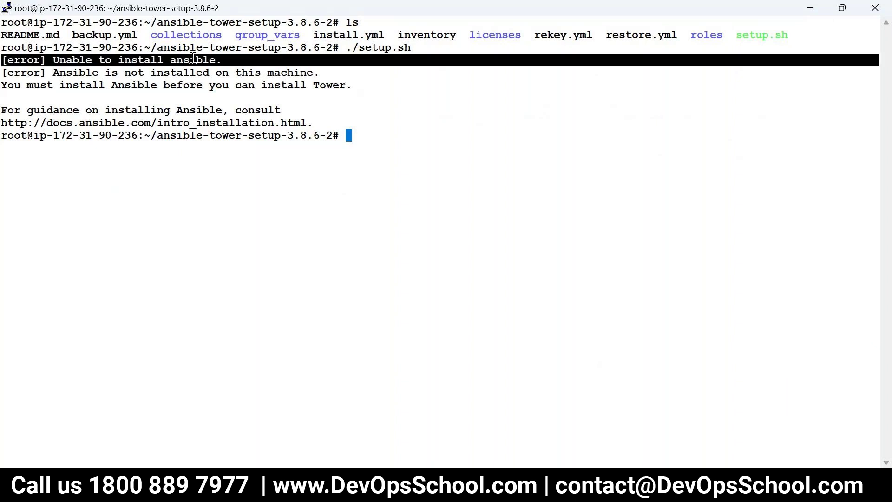
double_click(114, 73)
drag(114, 73, 316, 72)
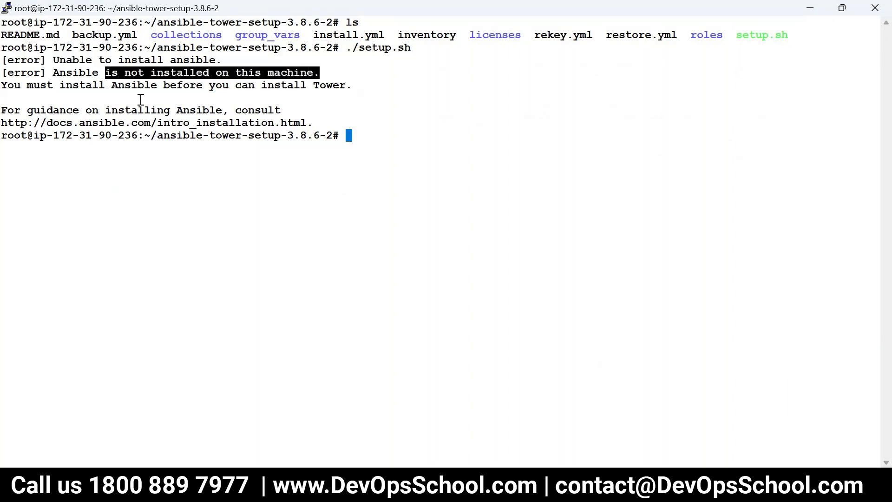
click(73, 88)
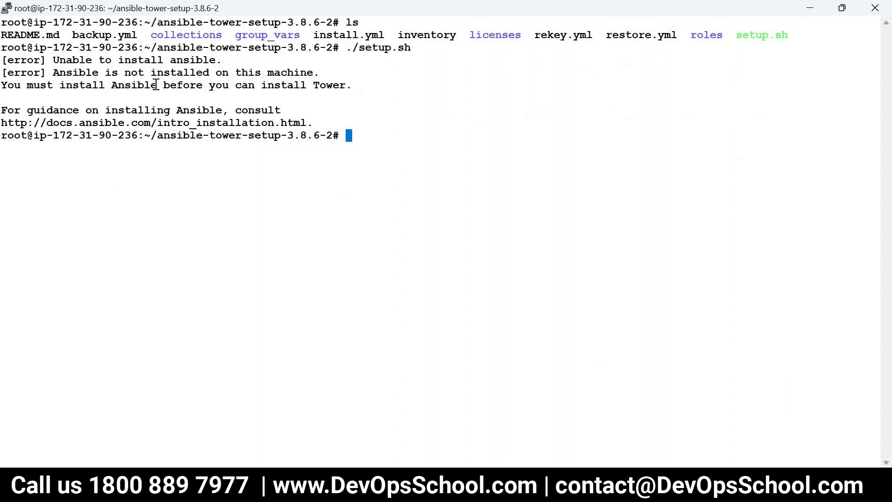
triple_click(278, 78)
click(310, 90)
double_click(747, 33)
double_click(751, 33)
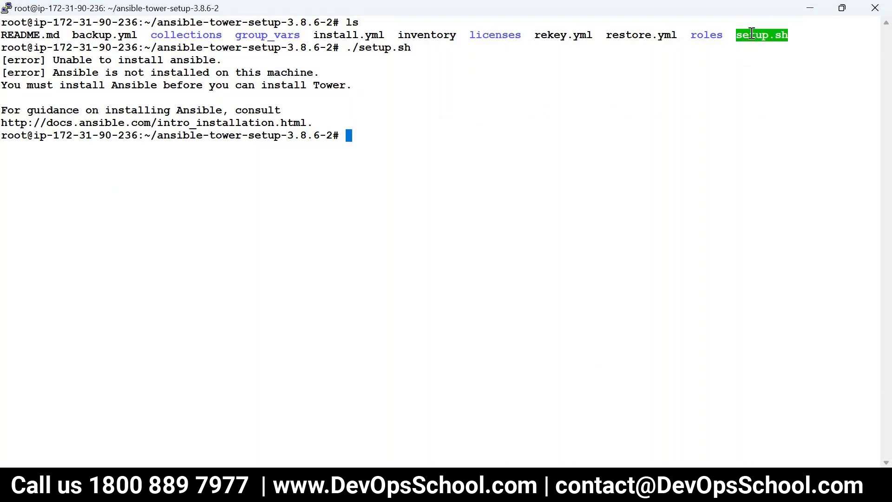
Refresh the package lists with apt-get update, correcting the mistyped apt-update
text(apt-update)
key(Return)
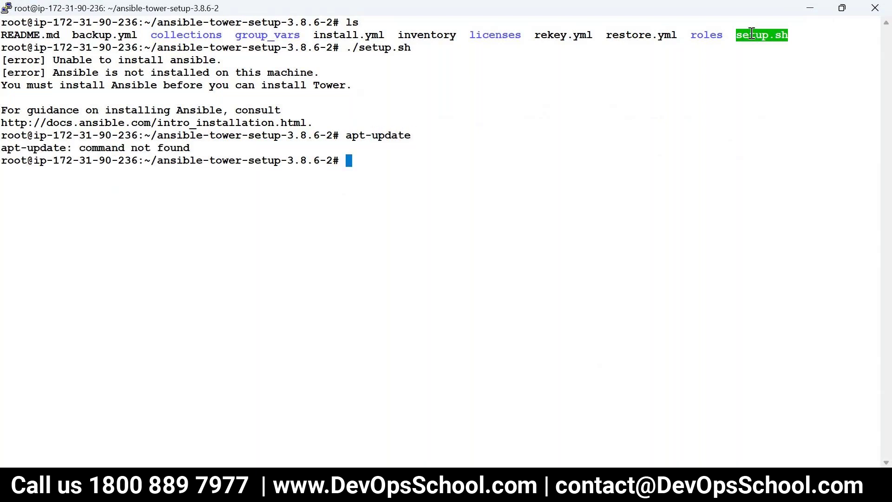
key(Up)
key(BackSpace)
key(BackSpace)
key(BackSpace)
key(BackSpace)
key(BackSpace)
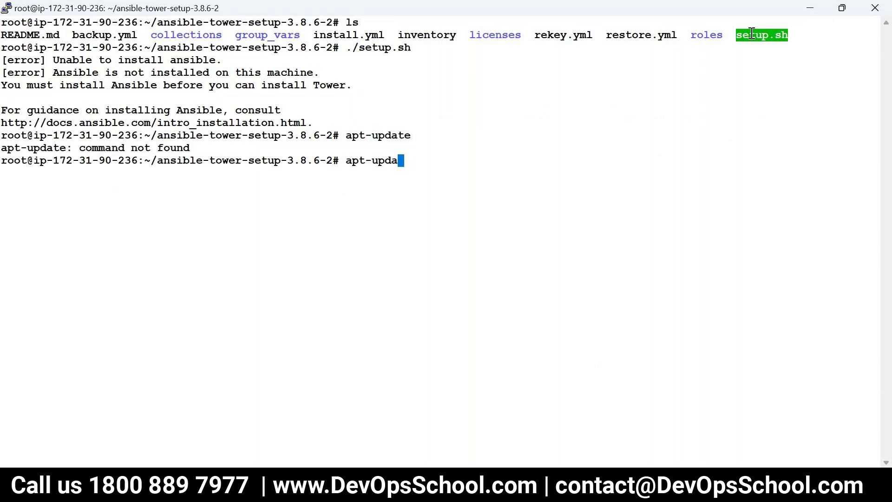
key(BackSpace)
text(get update)
key(Return)
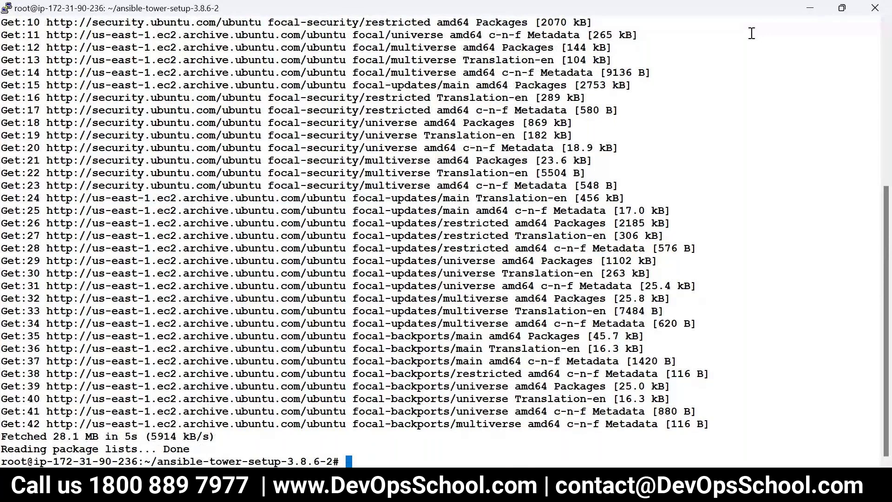
Clear the screen and rerun ./setup.sh, which still reports Ansible is not installed
text(clear)
key(Return)
text(ls)
key(Return)
text(./)
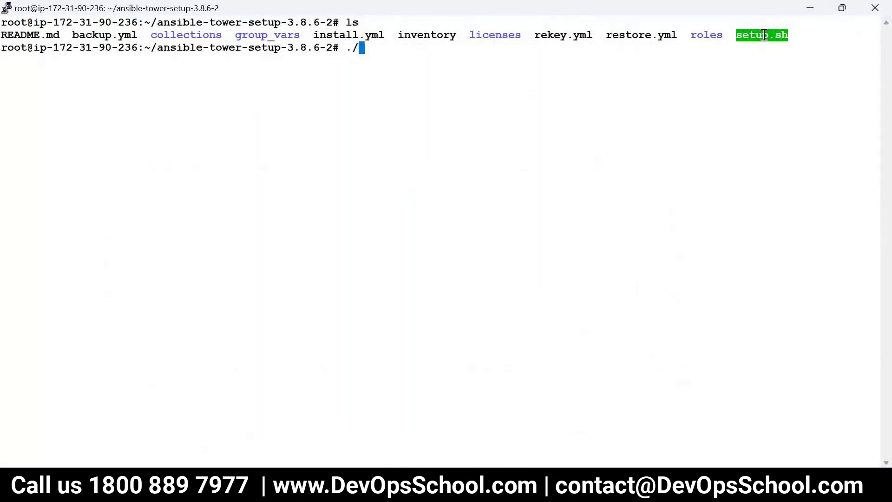
text(setup.sh)
key(Return)
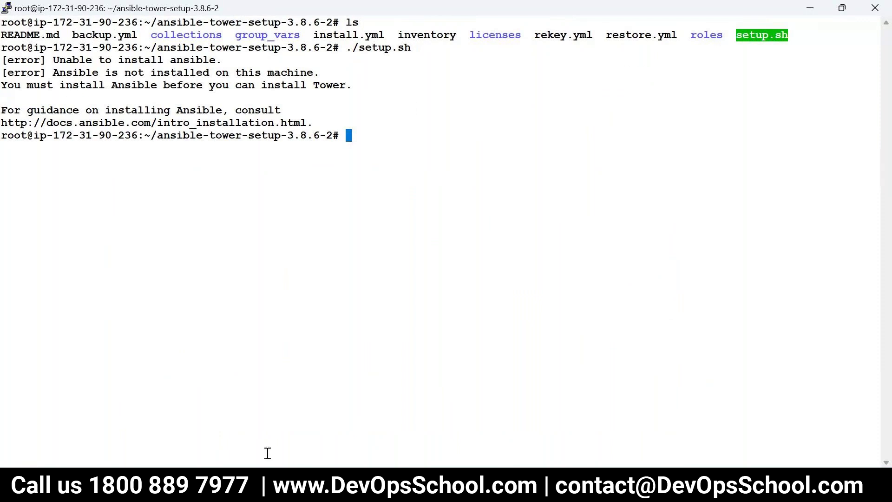
click(267, 483)
Search 'install ansible ubuntu devopsscho' and open the Ansible Installation and Configuration Guide
key(ctrl+t)
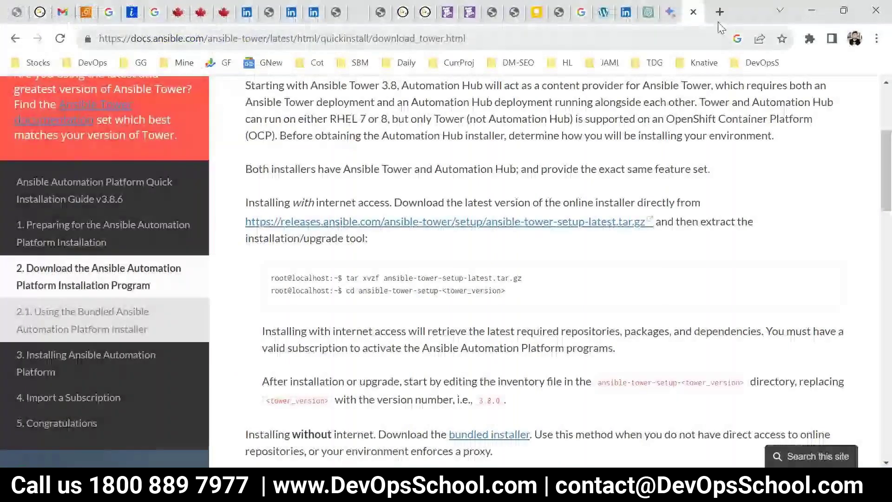
text(install ansil)
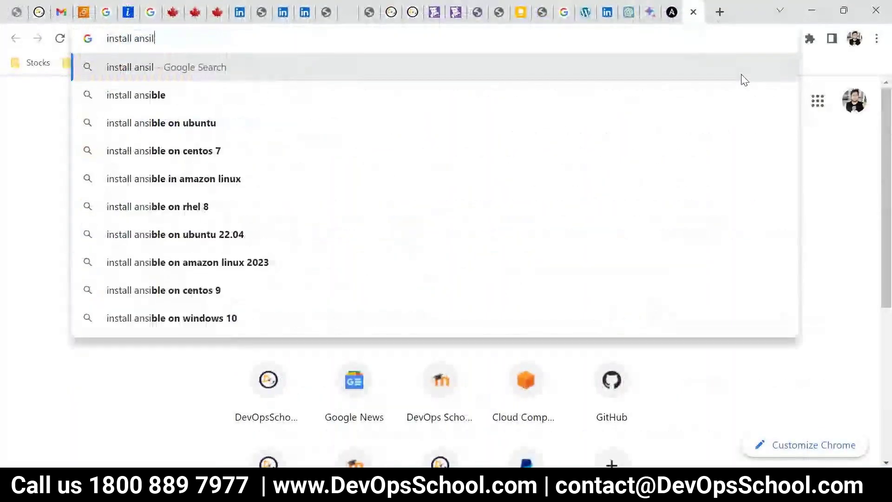
key(BackSpace)
text(ble )
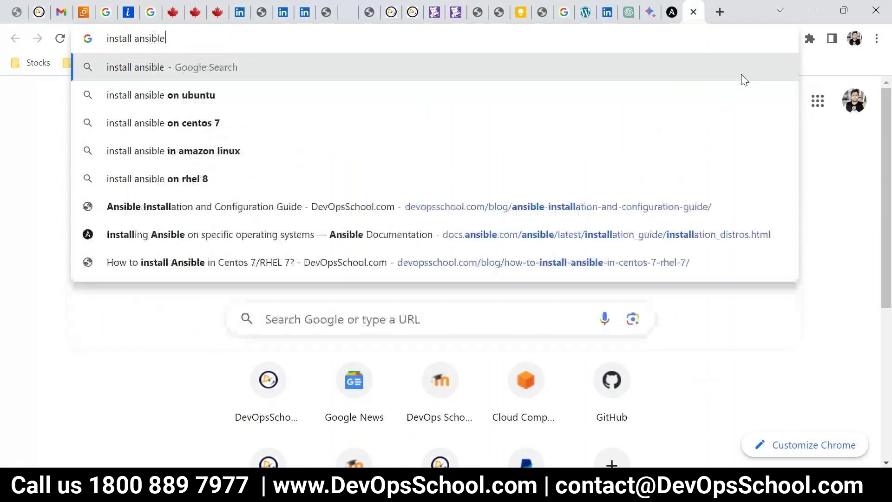
text(ubuntu devopsschool)
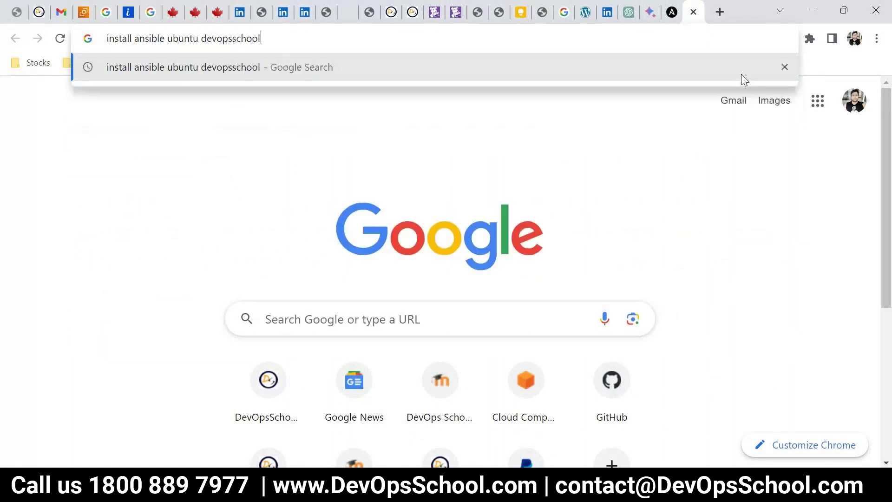
key(Return)
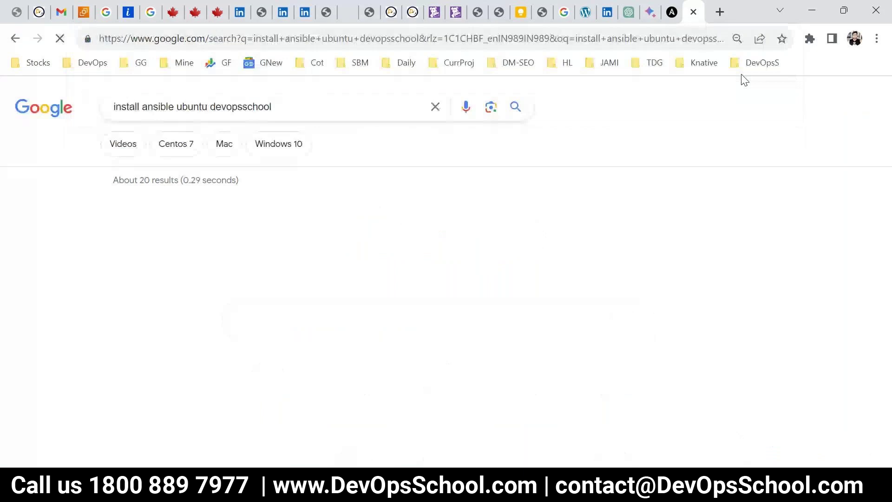
click(356, 237)
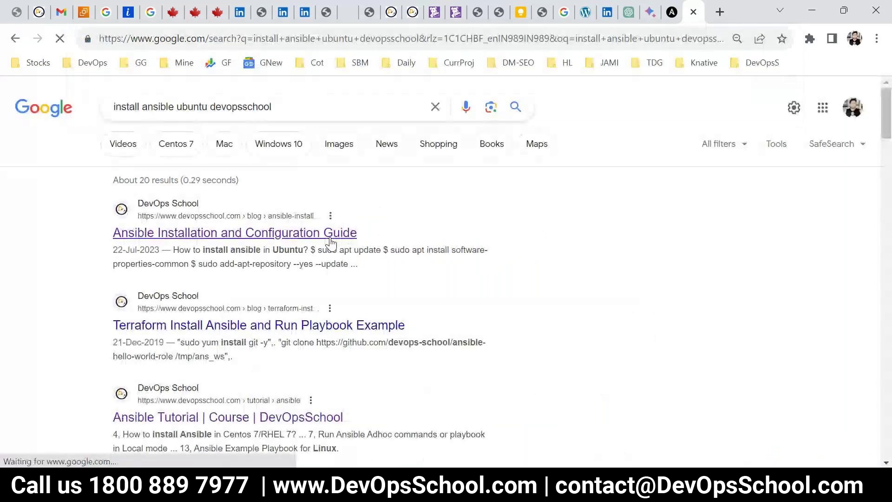
Run the guide's software-properties-common install command in PuTTY, then select the add-apt-repository line
scroll(294, 324, down, 3)
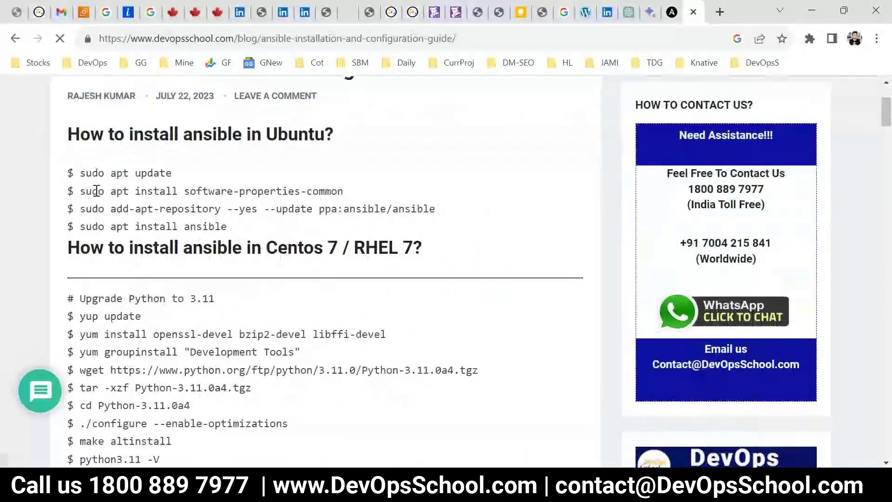
drag(83, 191, 422, 197)
key(ctrl+c)
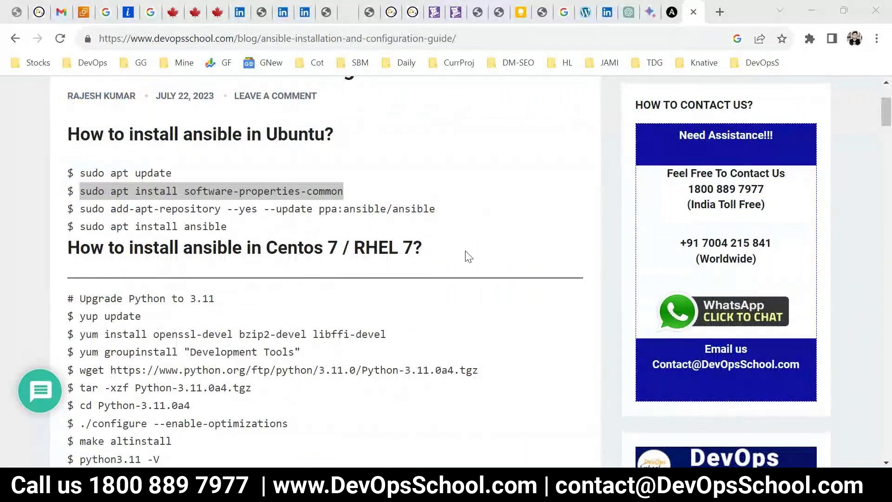
key(alt+Tab)
right_click(420, 153)
key(Return)
key(alt+Tab)
click(81, 210)
drag(82, 210, 492, 209)
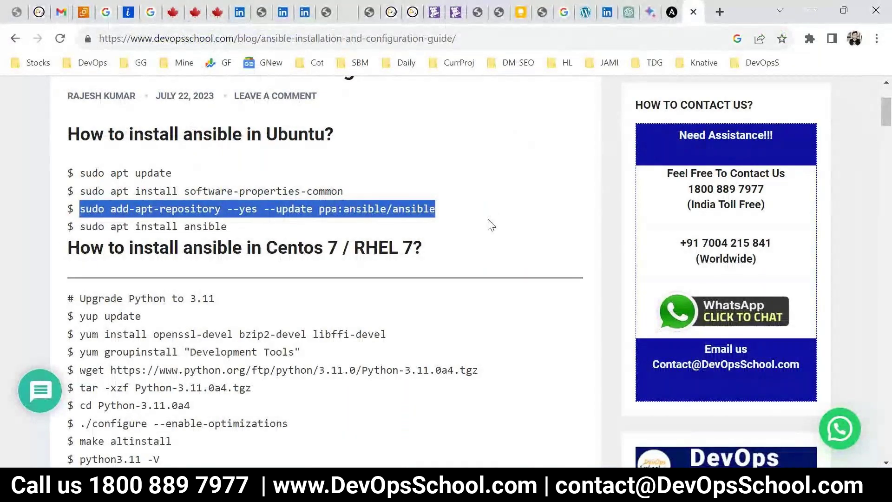
Confirm the software-properties-common install with y and load fast.com to check connection speed
key(alt+Tab)
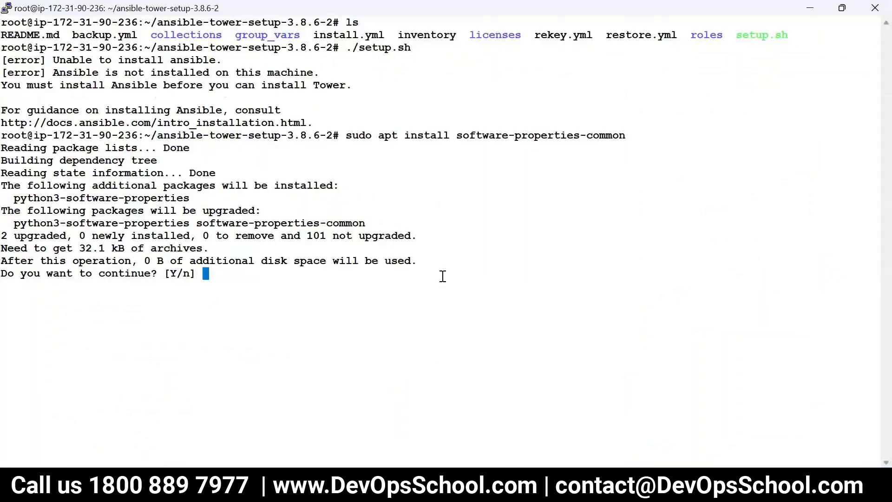
text(y)
key(Return)
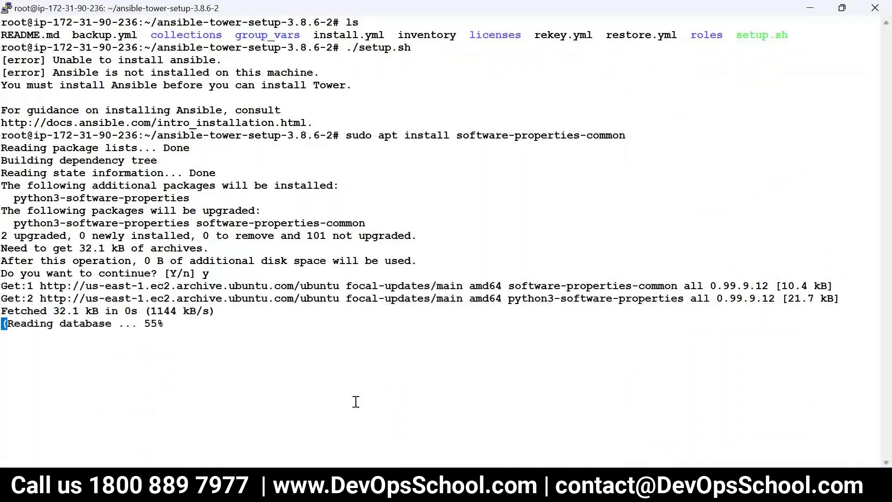
key(alt+Tab)
click(720, 12)
text(fast.com)
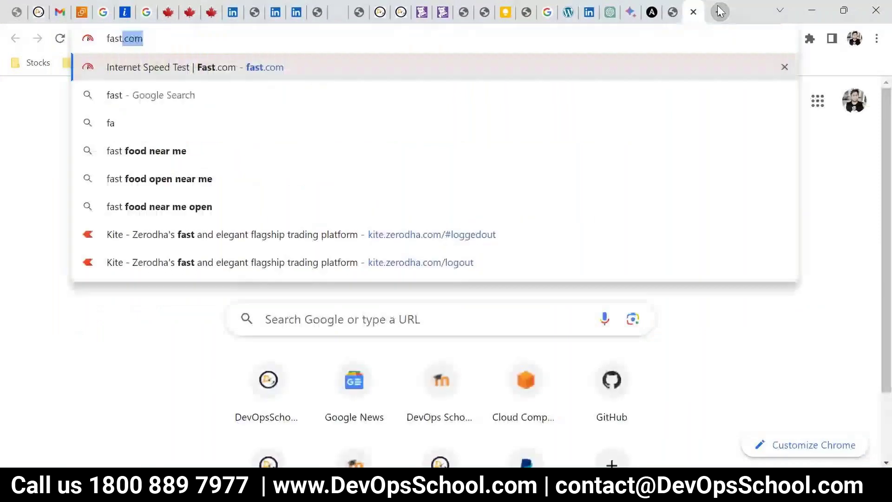
key(Return)
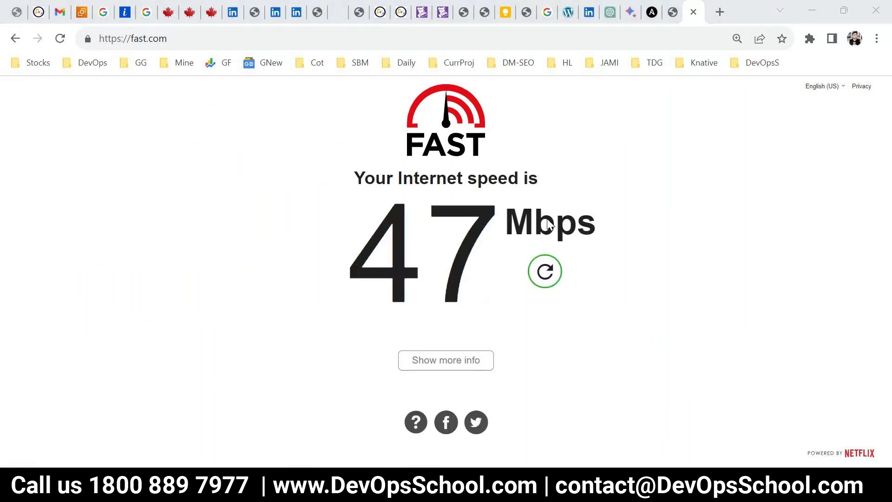
Run the add-apt-repository command for the Ansible PPA, then copy 'sudo apt install ansible' from the guide
key(alt+Tab)
right_click(414, 270)
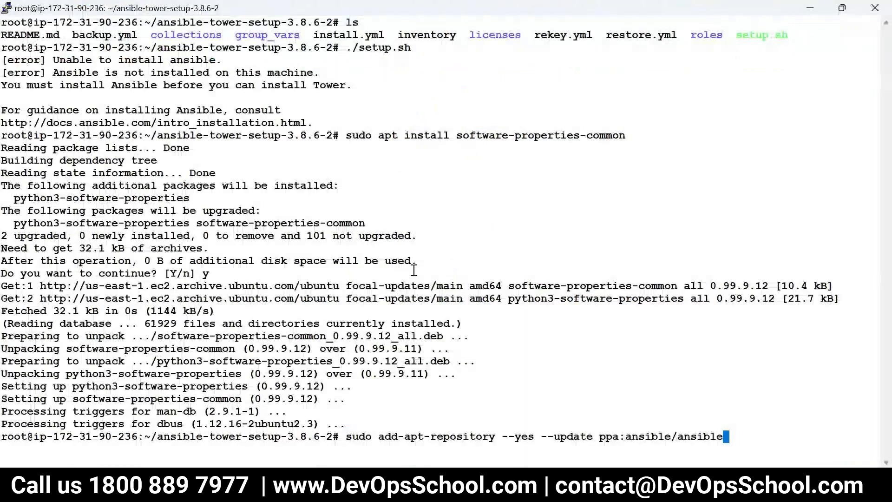
key(Return)
key(alt+Tab)
drag(79, 227, 271, 236)
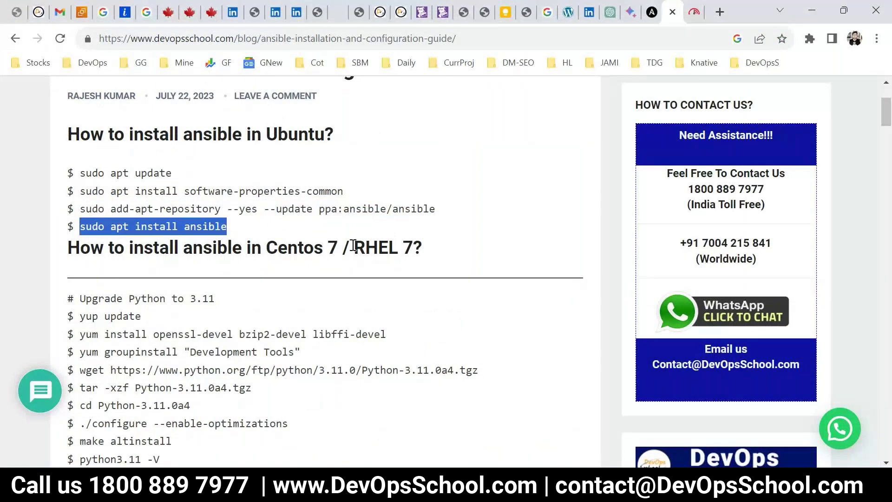
key(alt+Tab)
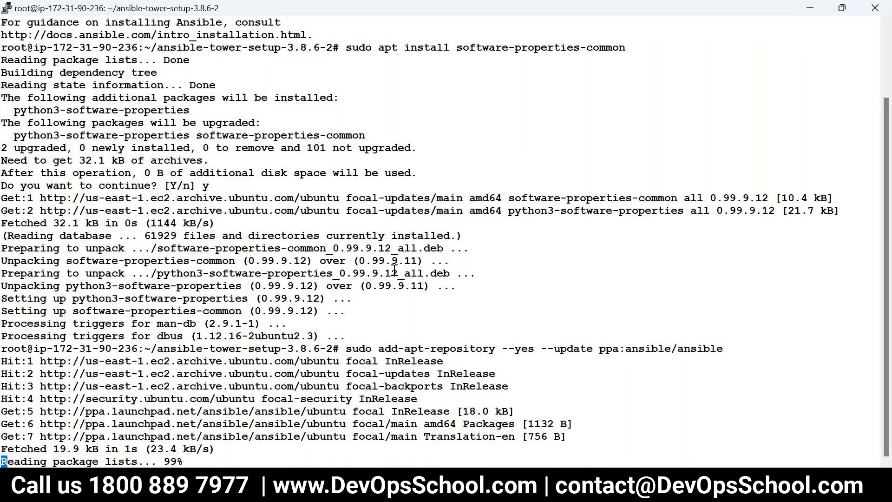
text(clea)
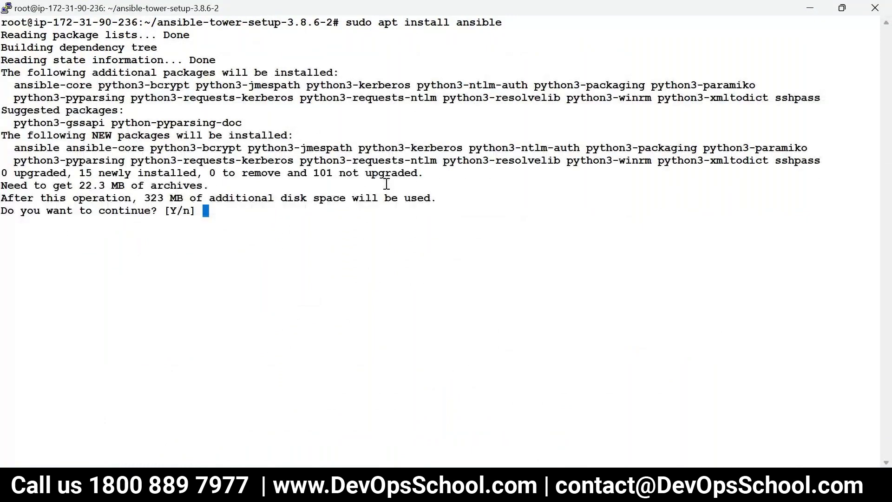
Confirm installing Ansible and its dependencies with y, then clear and list the setup folder
text(y)
key(Return)
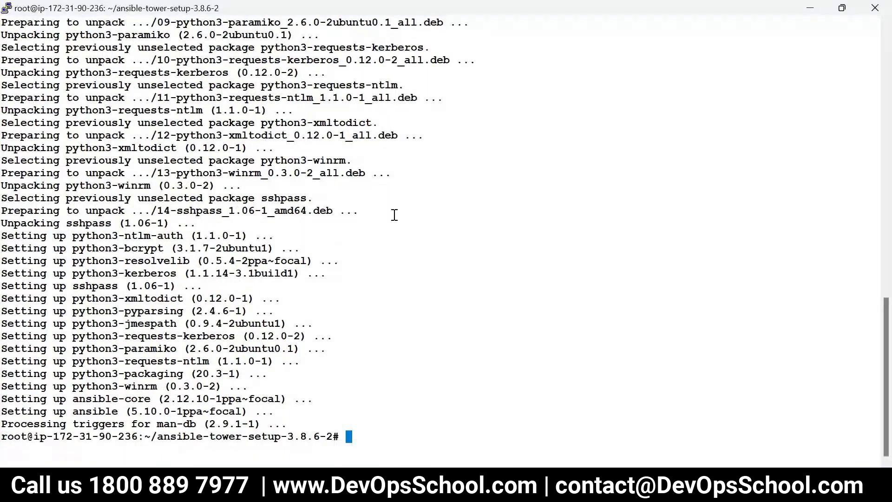
text(ls)
key(ctrl+l)
key(Return)
Run ./setup.sh using Tab completion to complete the script name
text(./pse)
key(BackSpace)
key(BackSpace)
key(BackSpace)
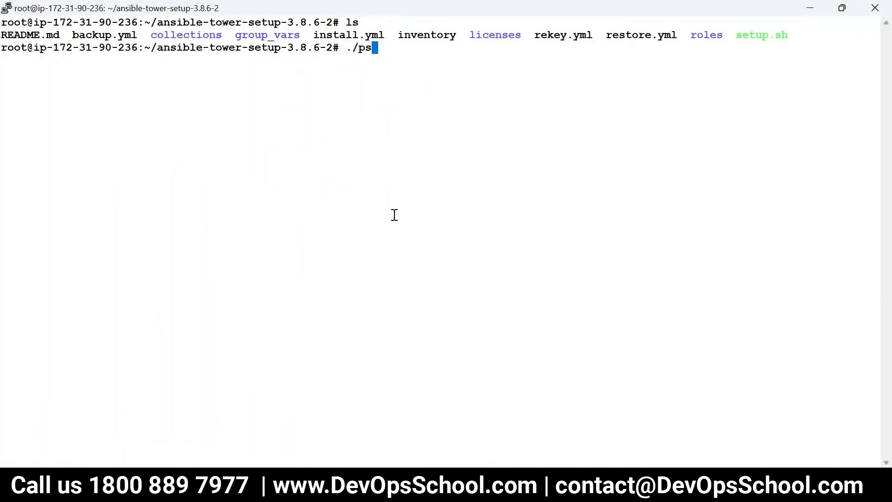
text(s)
key(Tab)
key(Return)
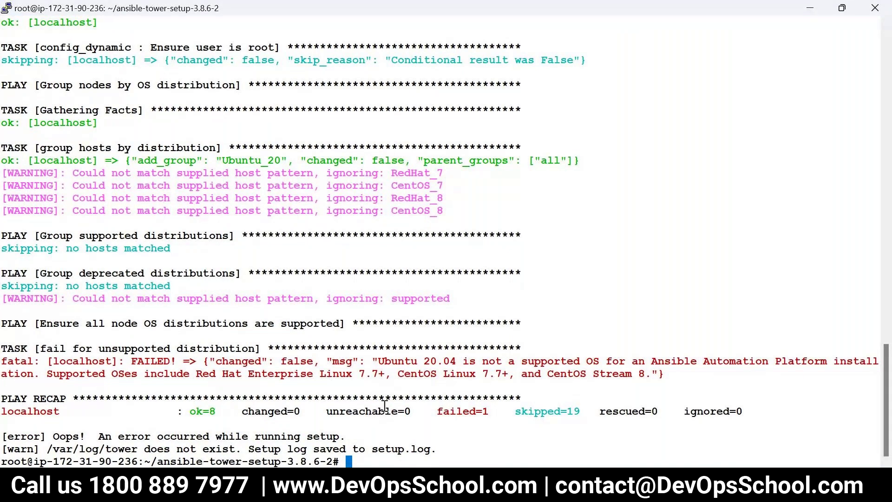
Highlight the Ubuntu 20.04 unsupported error and the supported OS list, then return to the Ansible guide
drag(379, 361, 559, 361)
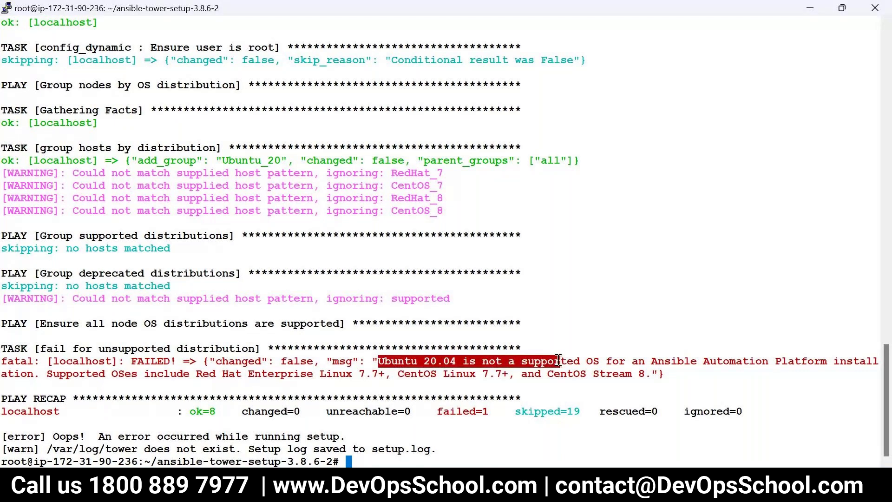
drag(559, 361, 730, 361)
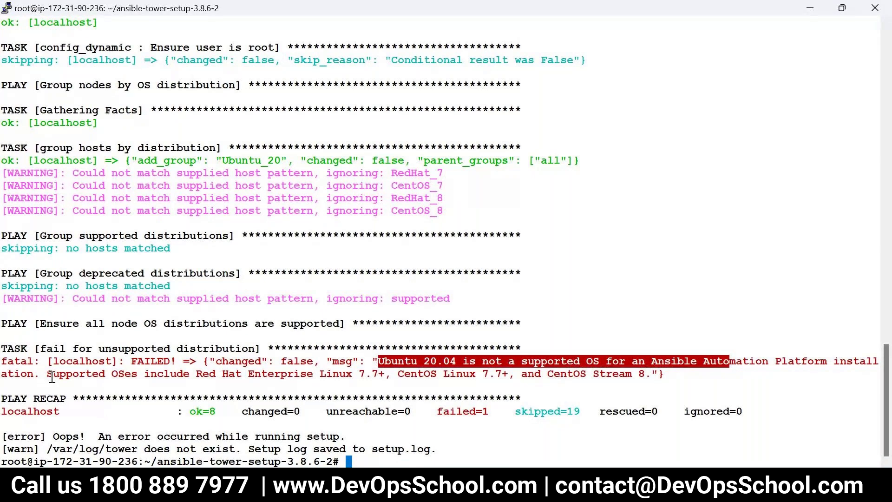
drag(51, 375, 468, 375)
drag(639, 375, 341, 378)
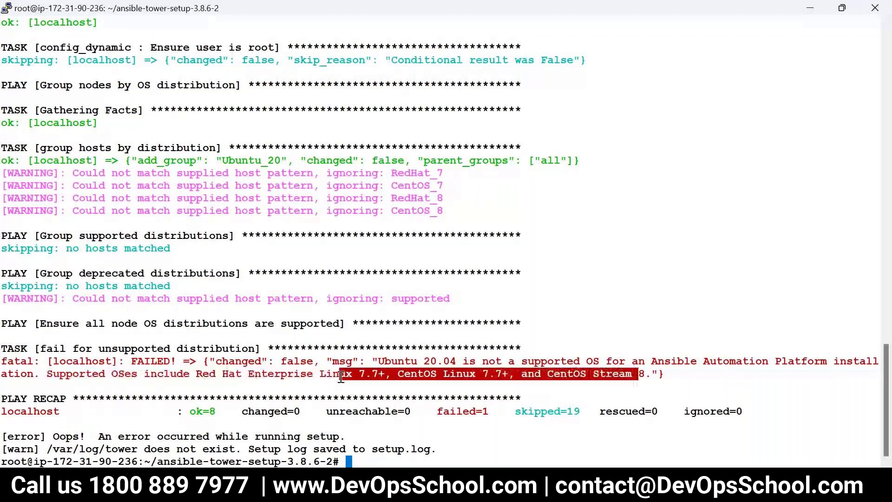
click(306, 378)
double_click(304, 377)
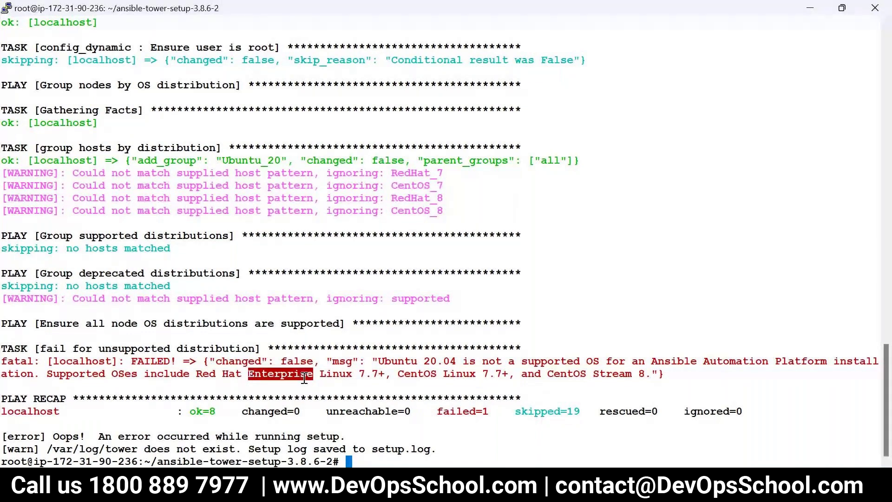
drag(86, 377, 342, 375)
key(alt+Tab)
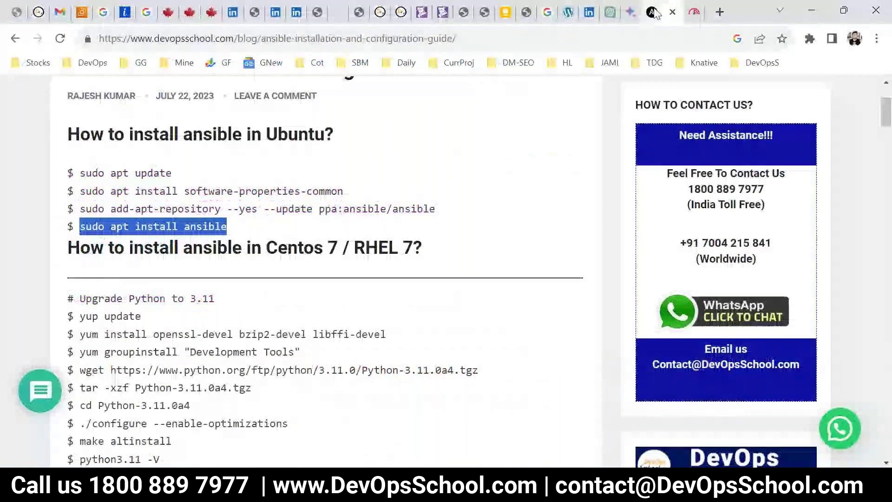
Find the docs.ansible.com tab and open '1. Preparing for the Ansible Automation Platform Installation'
click(569, 13)
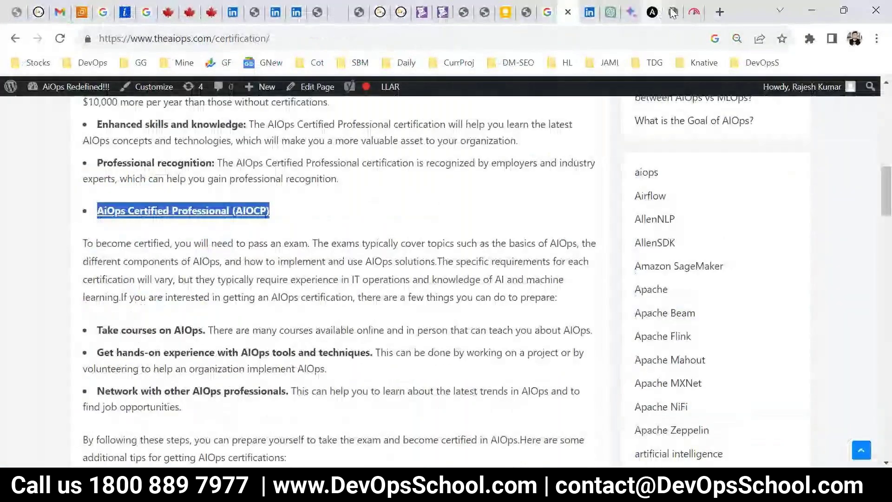
click(652, 11)
click(694, 12)
click(6, 43)
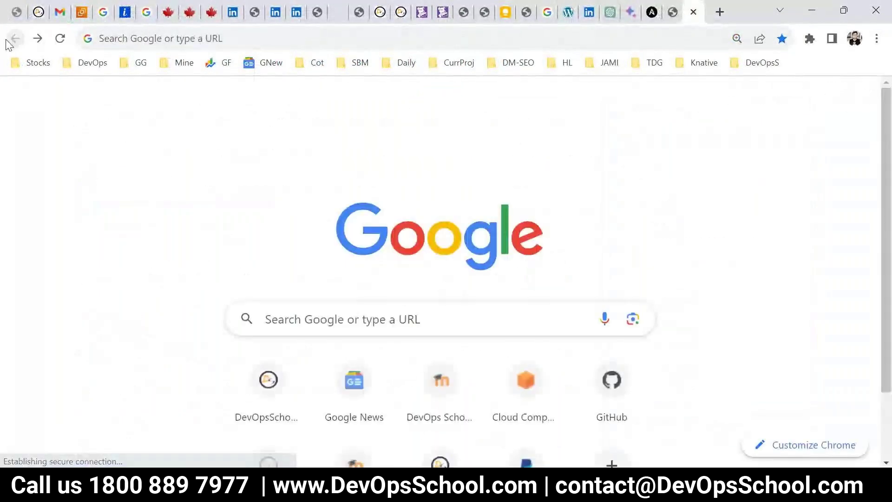
click(649, 13)
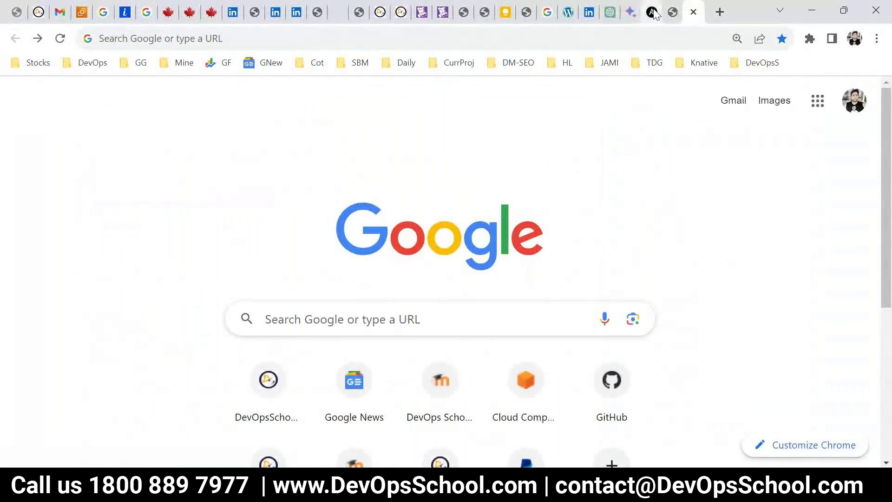
scroll(430, 295, up, 5)
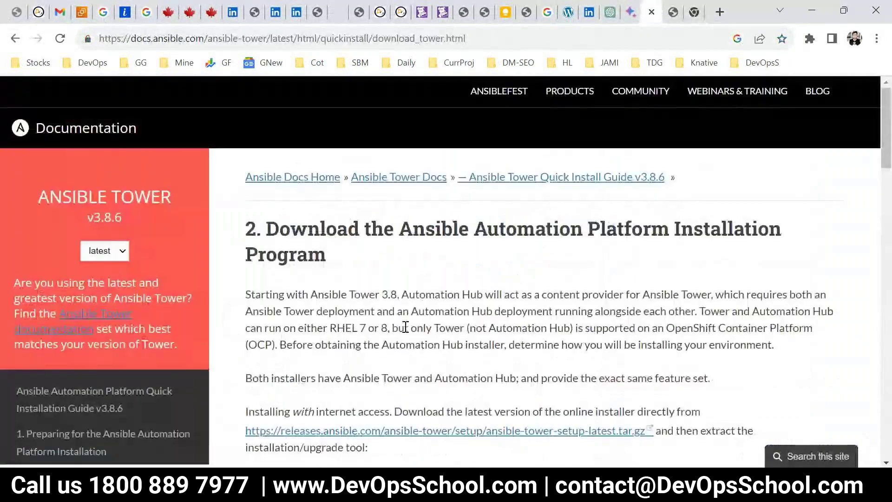
scroll(405, 327, down, 2)
scroll(406, 327, down, 3)
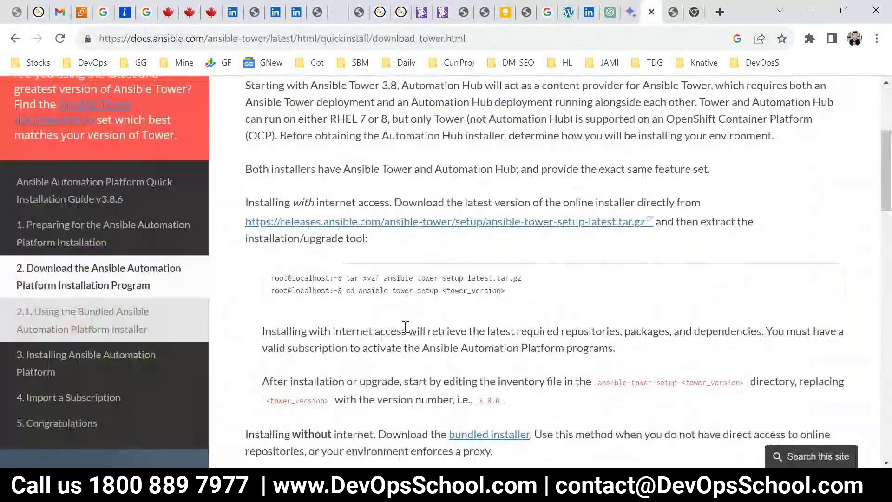
click(77, 233)
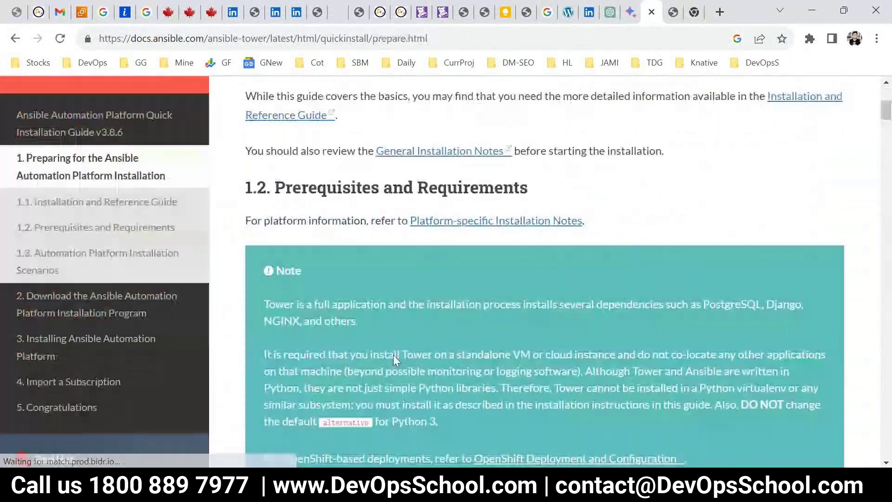
Review the supported systems, highlighting Red Hat Enterprise Linux 8.2/7.7+ and CentOS 7.7+
scroll(393, 355, down, 6)
scroll(389, 322, up, 8)
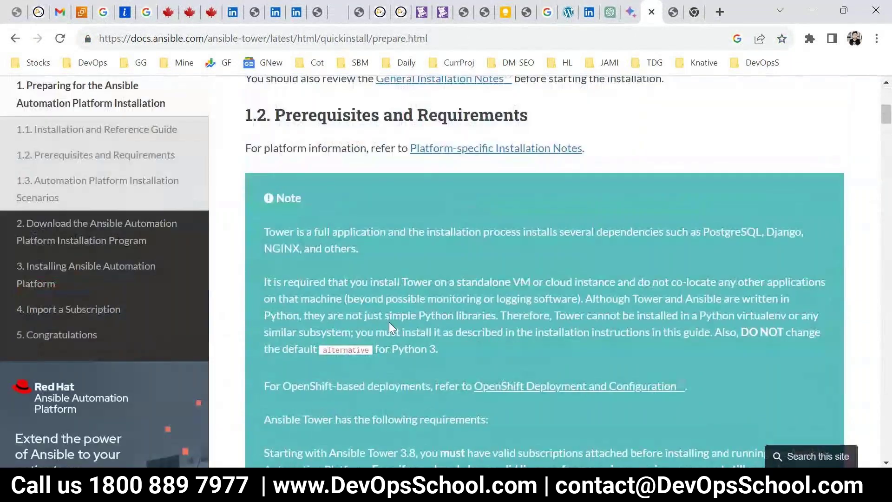
scroll(351, 348, down, 9)
drag(373, 345, 280, 344)
drag(344, 310, 311, 311)
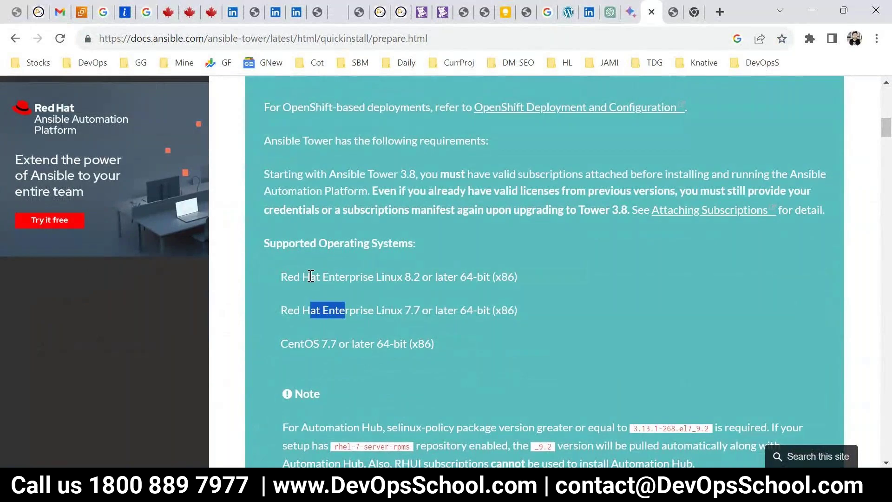
drag(311, 276, 413, 276)
scroll(357, 324, down, 3)
scroll(368, 340, down, 3)
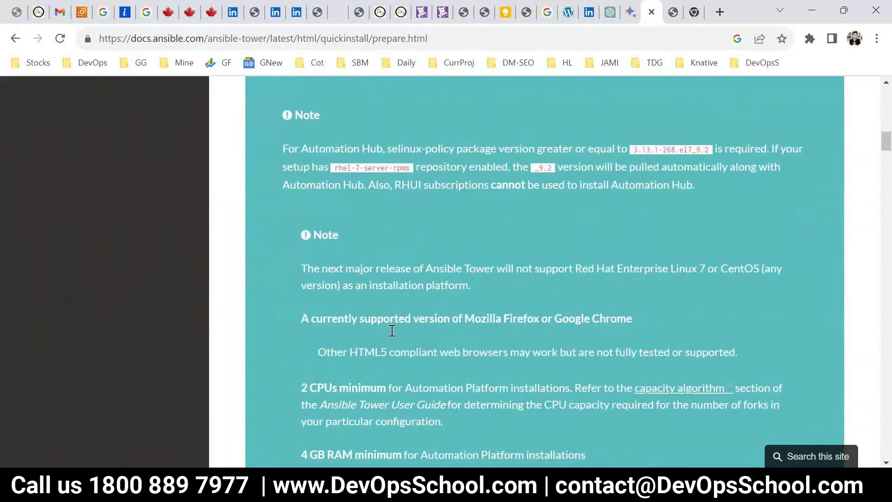
scroll(374, 367, up, 3)
click(360, 324)
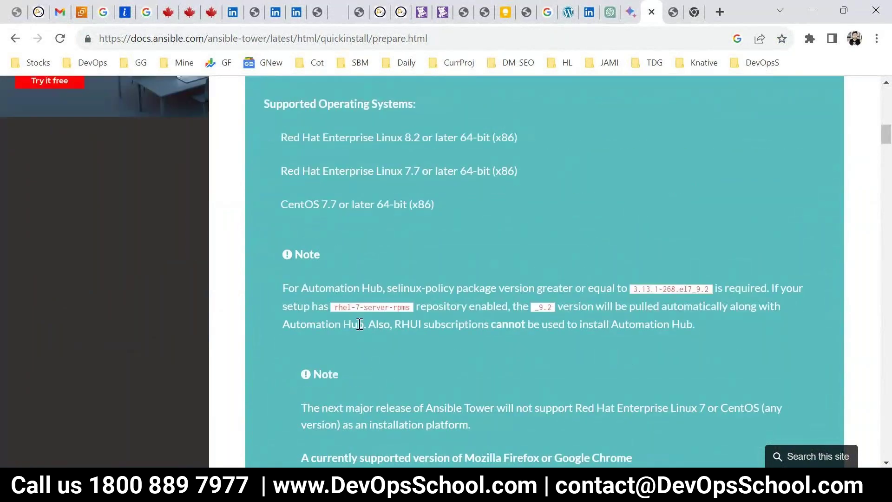
drag(280, 209, 399, 207)
click(443, 232)
drag(293, 138, 491, 182)
click(501, 263)
scroll(501, 264, down, 6)
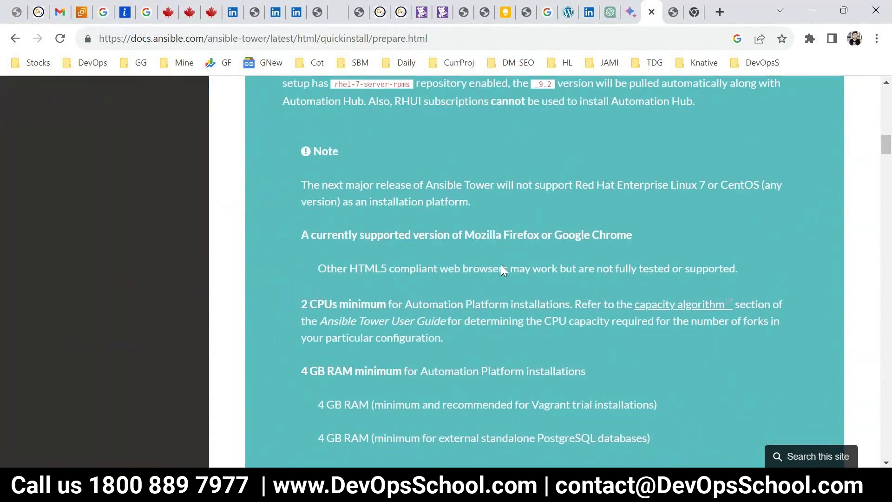
scroll(529, 326, down, 12)
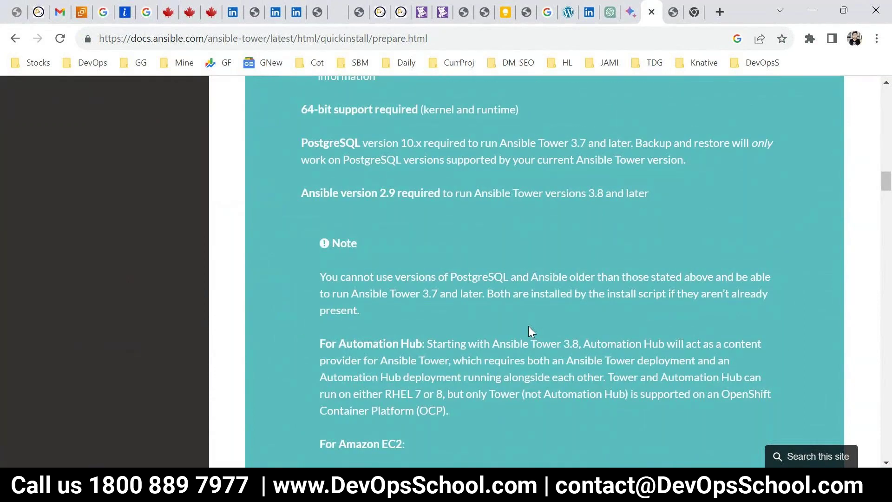
scroll(528, 331, down, 4)
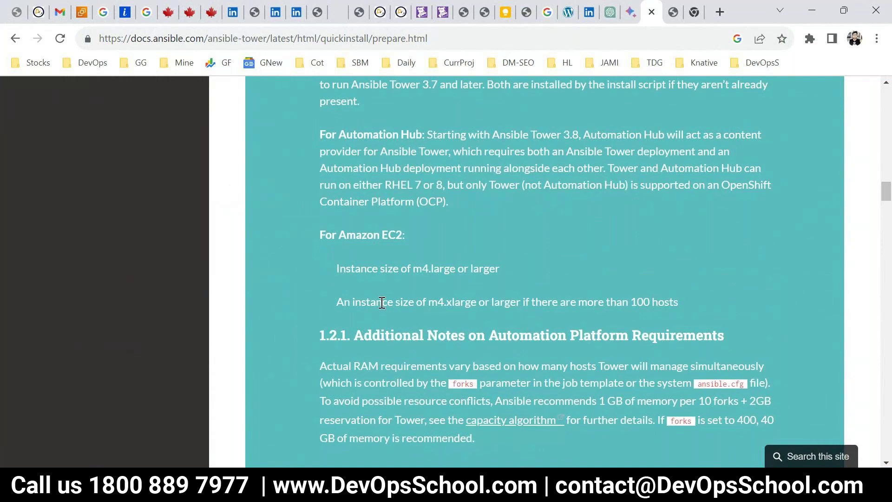
scroll(389, 307, up, 5)
scroll(388, 305, up, 12)
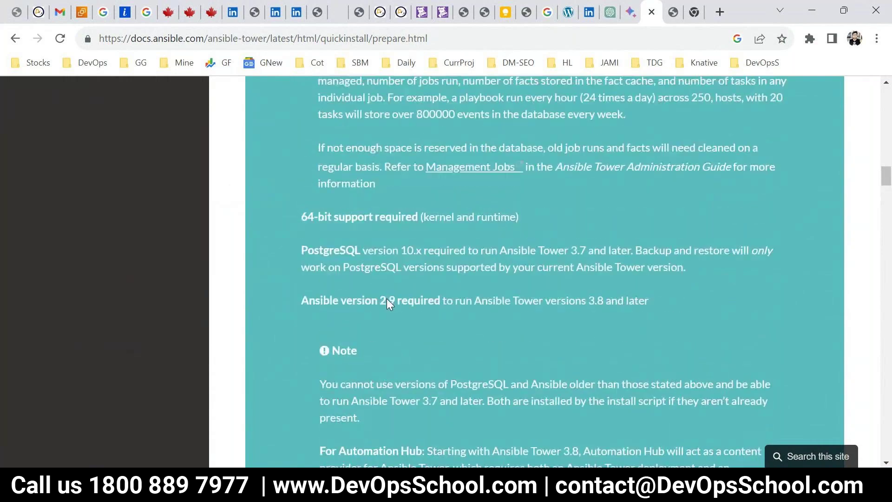
scroll(387, 302, up, 6)
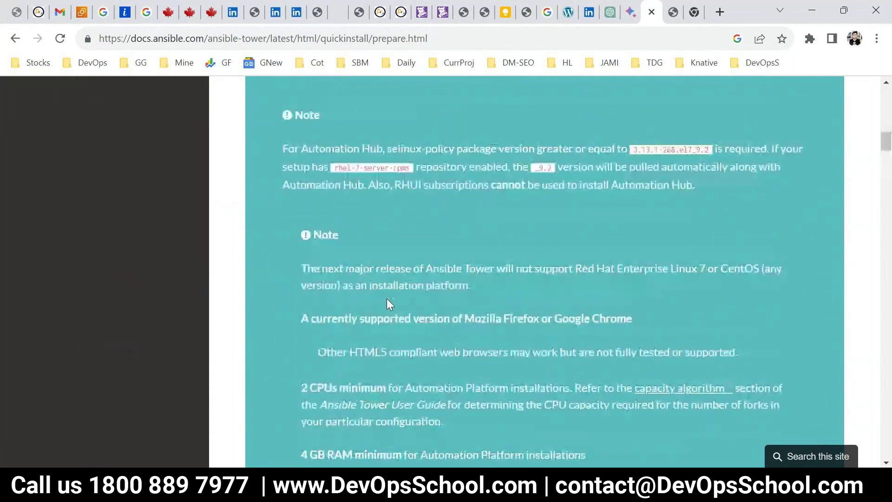
key(alt+Tab)
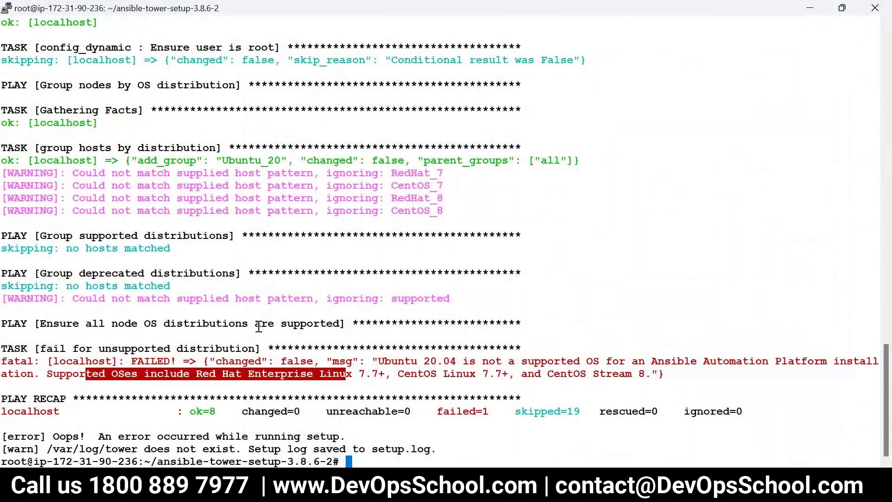
key(alt+Tab)
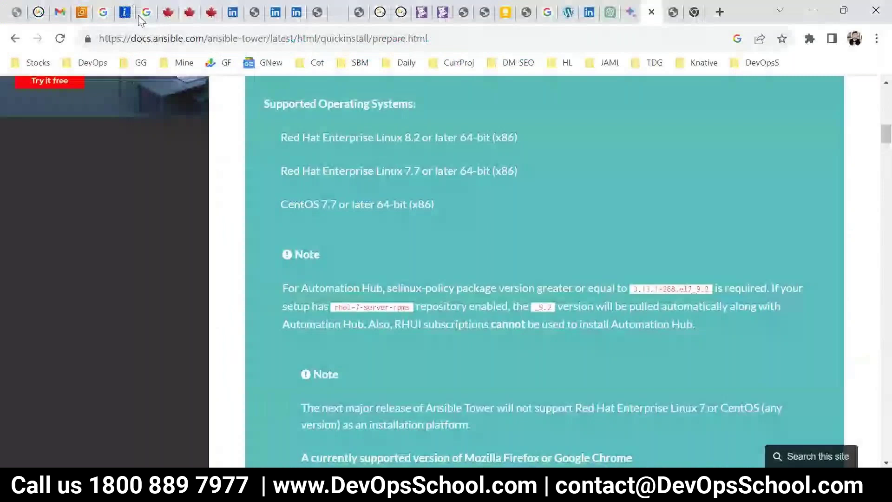
Terminate the TOWER instance through Instance state, confirm it, and begin a new instance launch
click(81, 11)
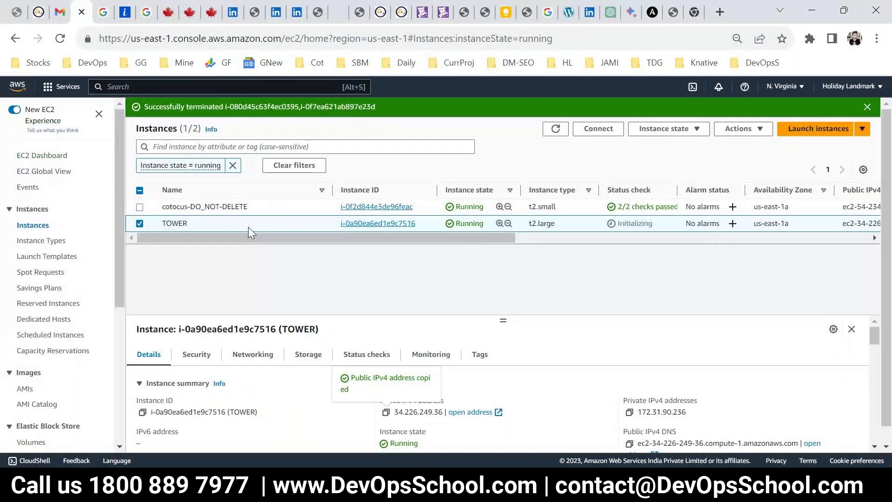
click(139, 223)
click(140, 224)
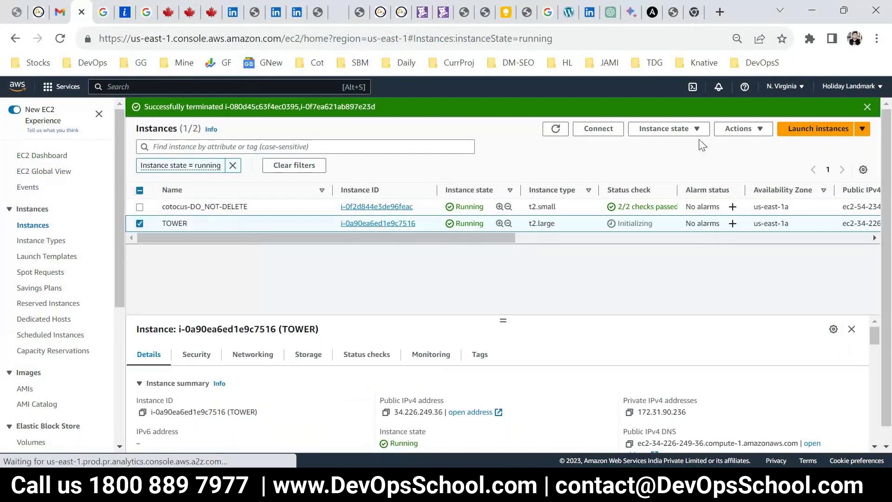
click(693, 129)
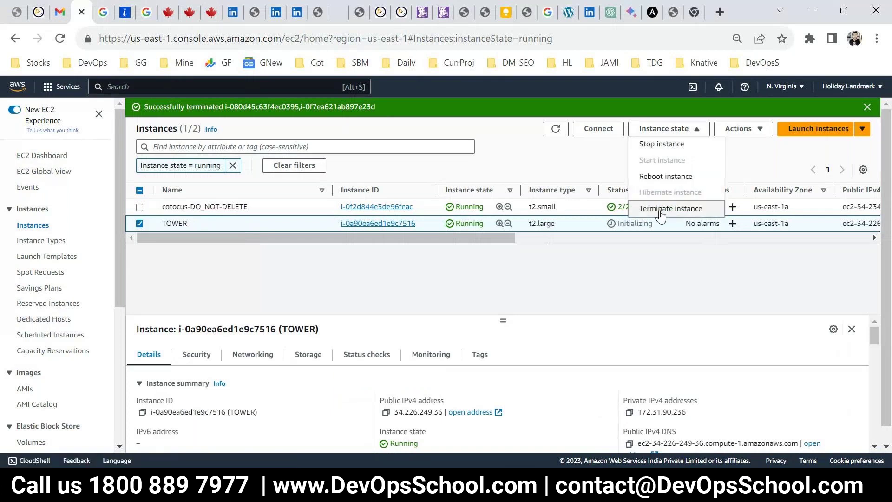
click(661, 210)
click(674, 355)
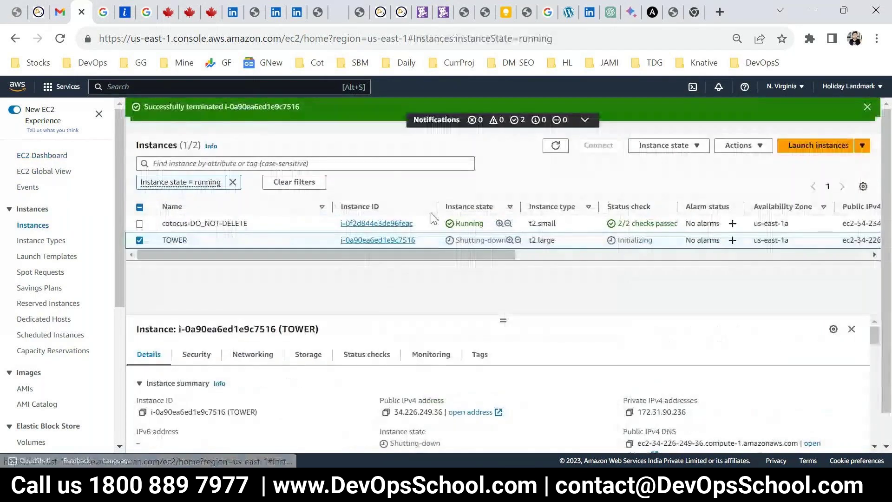
click(801, 148)
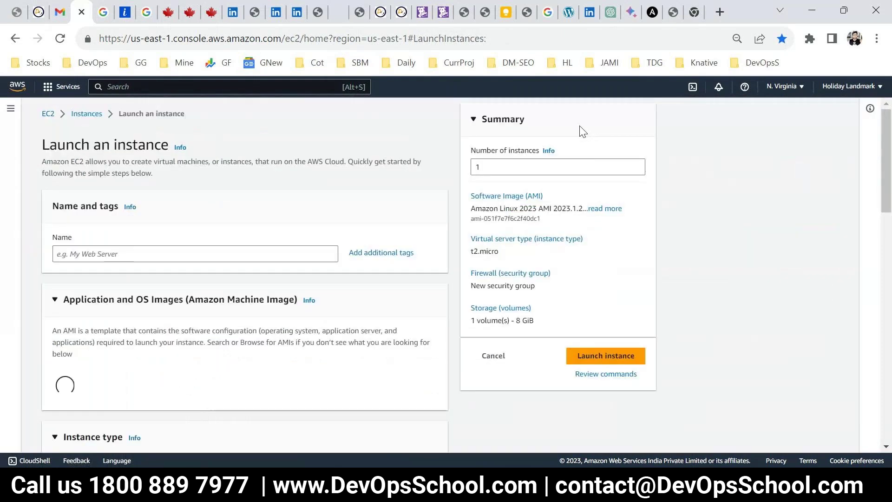
Name the new instance TOWER and pick Red Hat as its machine image
click(124, 253)
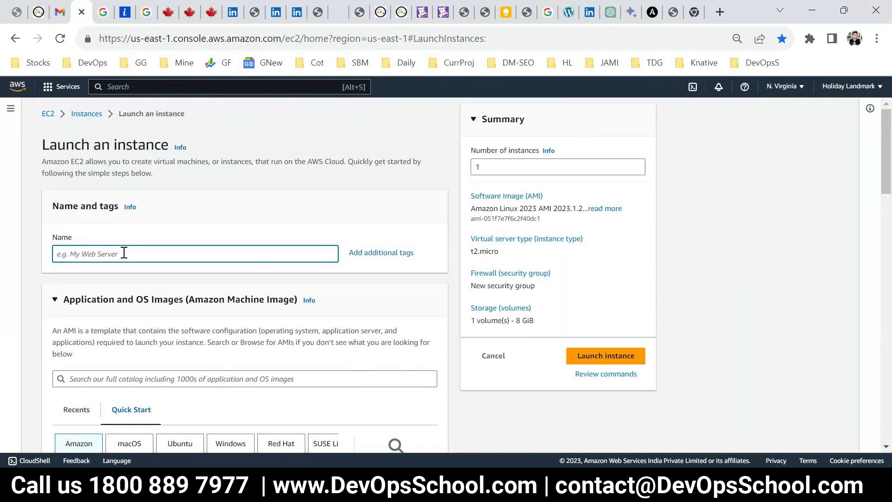
text(TOWER)
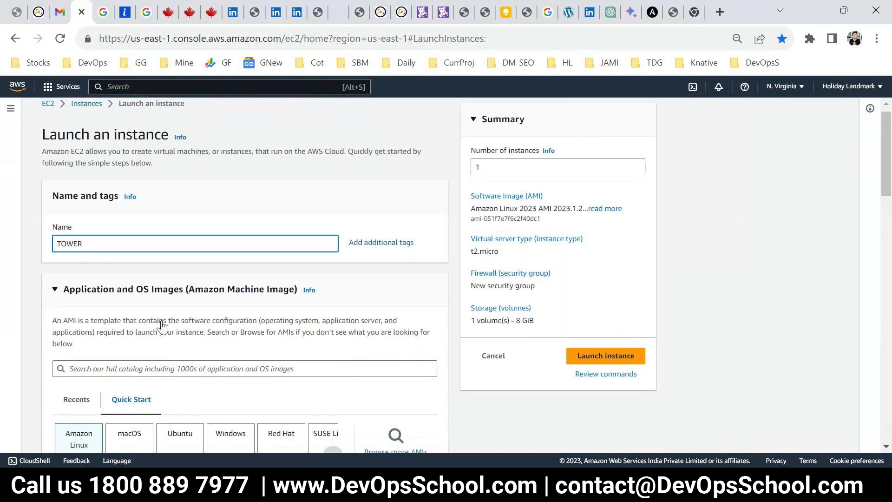
scroll(122, 252, down, 3)
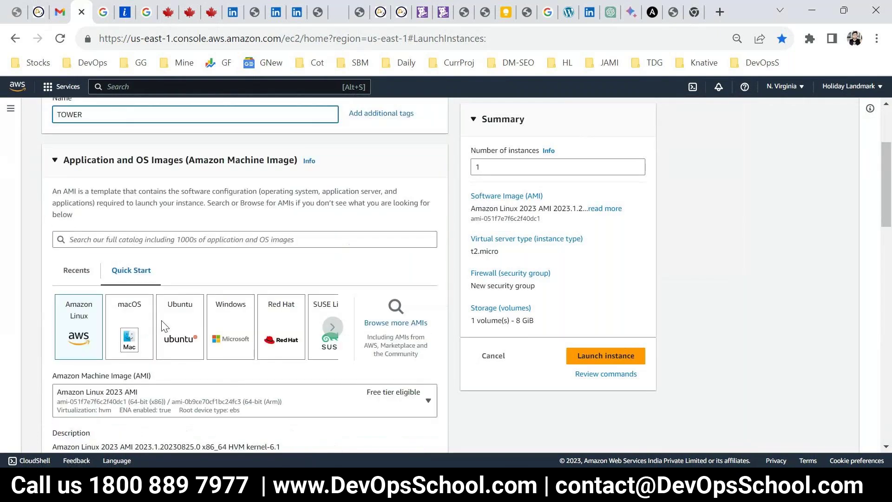
click(280, 339)
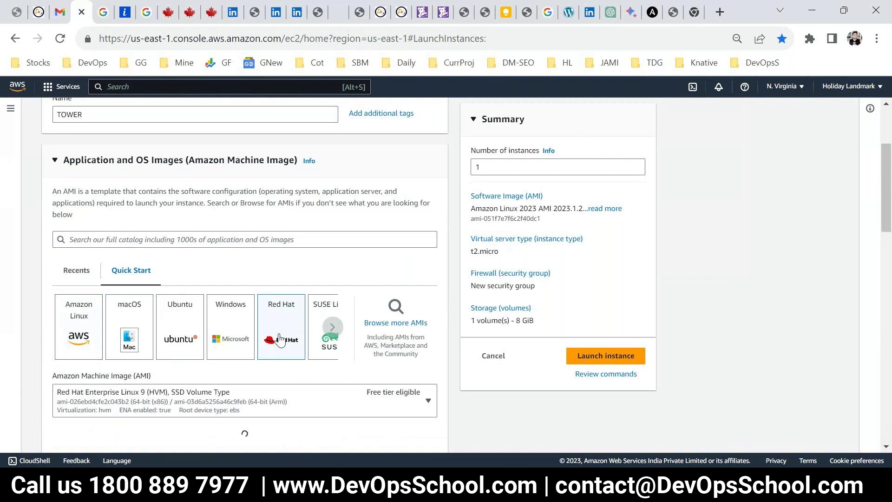
Check the Ansible docs for the Red Hat Enterprise Linux 8.2 and CentOS 7.7 requirements
click(659, 12)
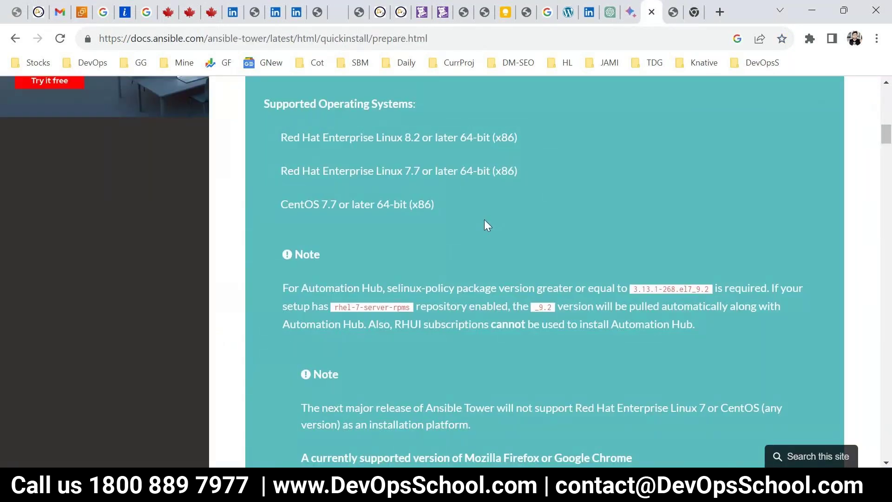
scroll(484, 219, up, 1)
drag(385, 240, 459, 238)
drag(390, 207, 466, 207)
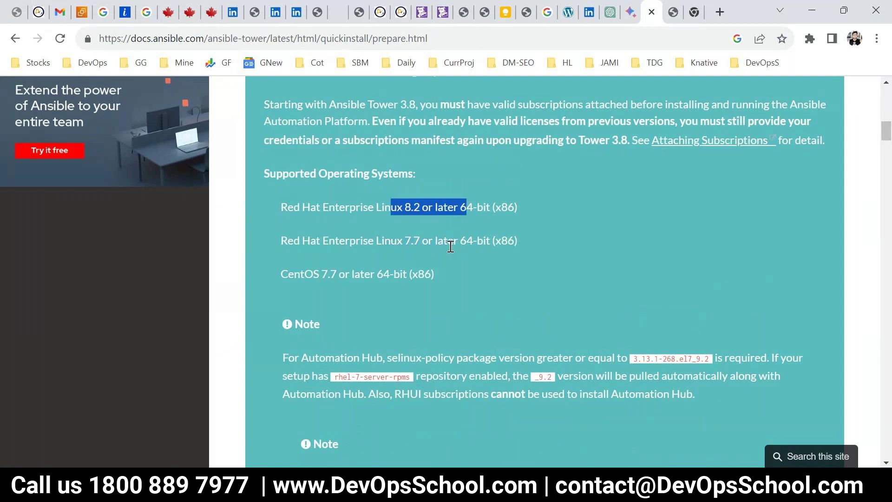
drag(412, 274, 257, 275)
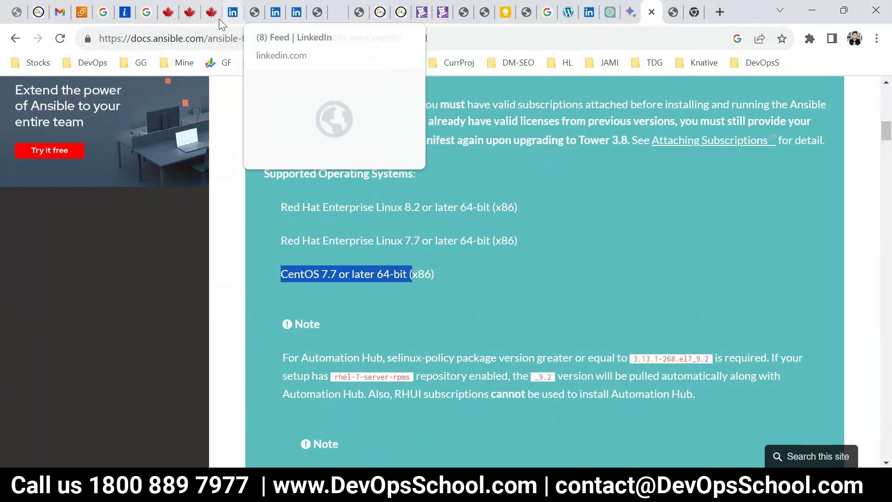
Back on the launch form, open the Amazon Machine Image list of Red Hat images
click(87, 12)
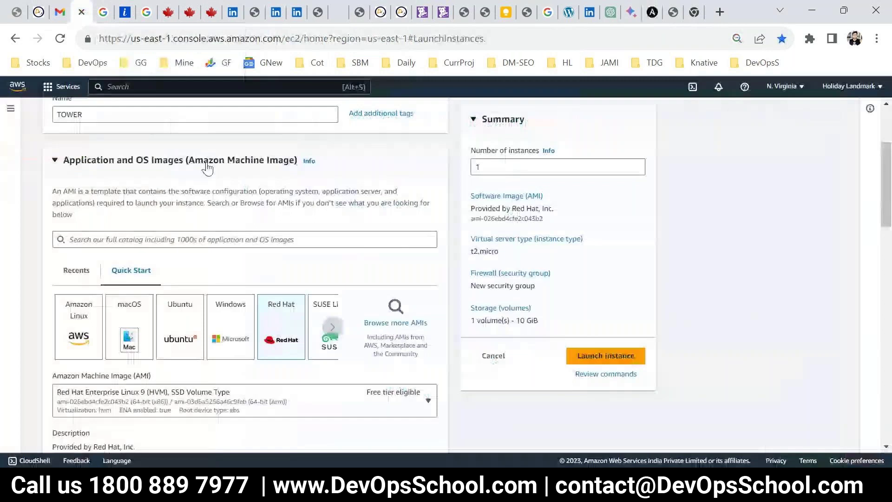
click(183, 398)
scroll(179, 351, down, 1)
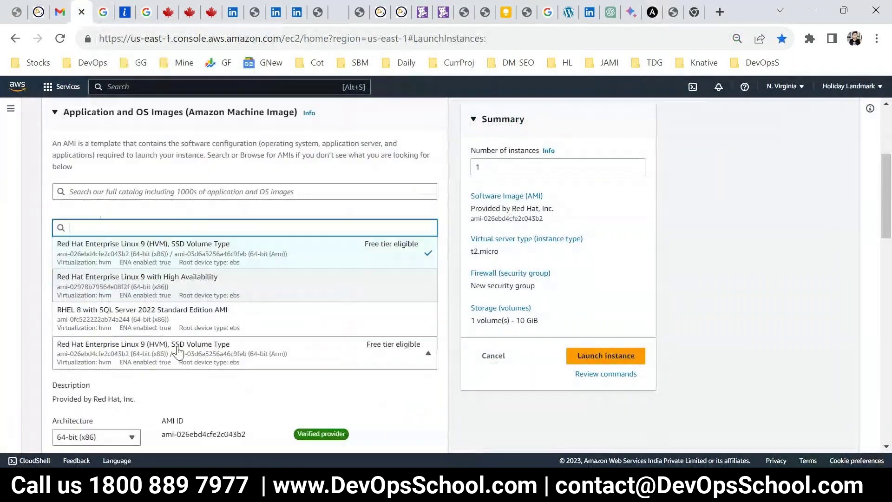
scroll(181, 326, up, 1)
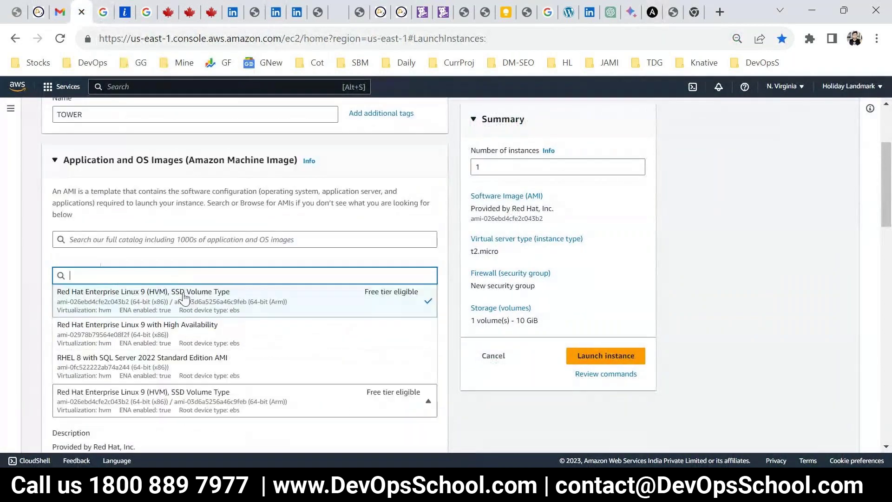
Recheck the supported Red Hat Enterprise Linux versions in the docs, then return to EC2
click(667, 12)
click(653, 13)
click(397, 215)
drag(396, 214, 404, 241)
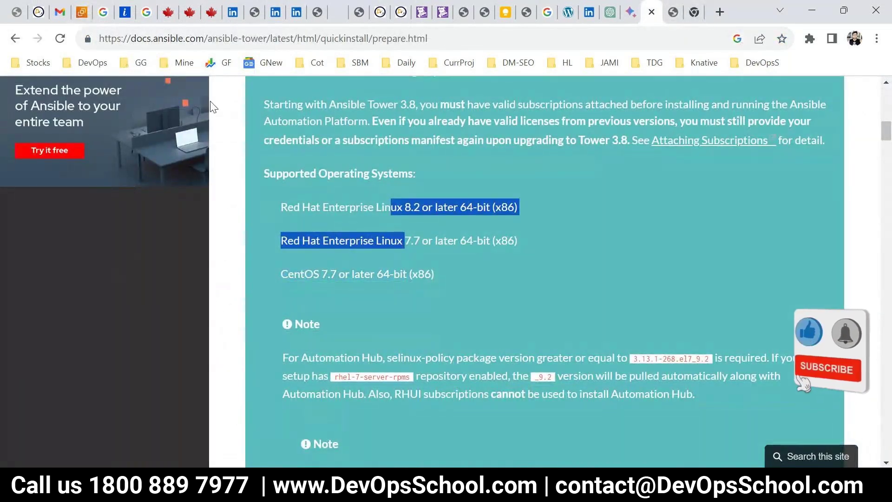
click(82, 12)
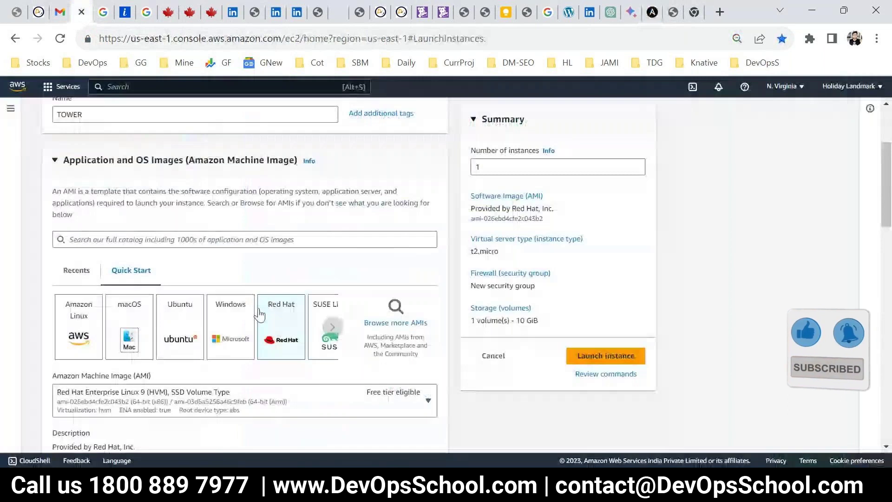
scroll(302, 349, down, 1)
Browse the AMI dropdown and the Quick Start operating system tiles, from Amazon Linux to Debian
click(328, 344)
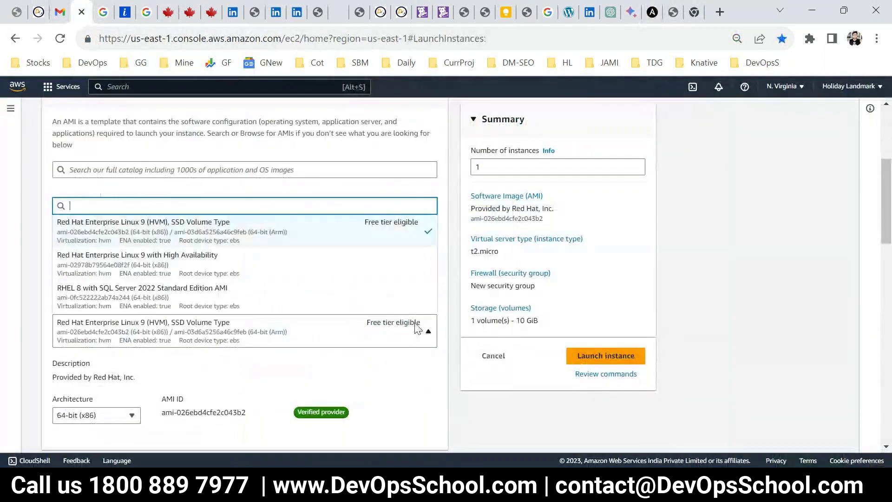
scroll(235, 294, down, 1)
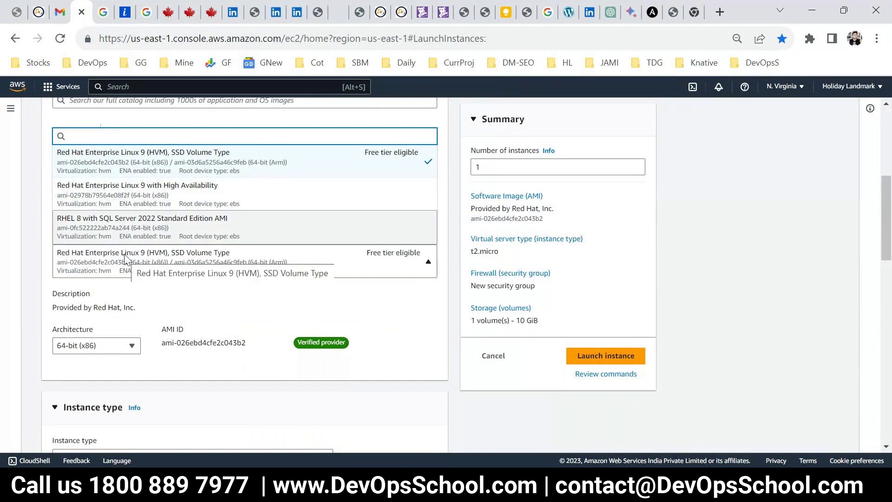
click(222, 261)
click(224, 261)
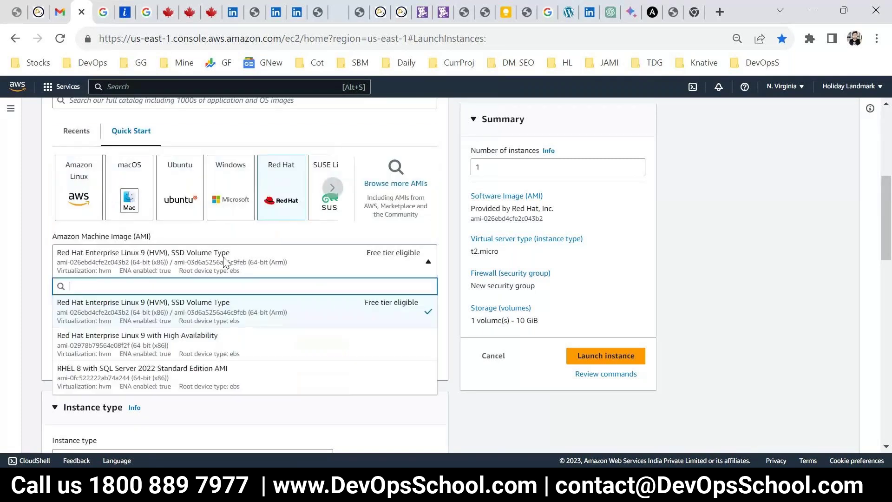
scroll(215, 332, down, 1)
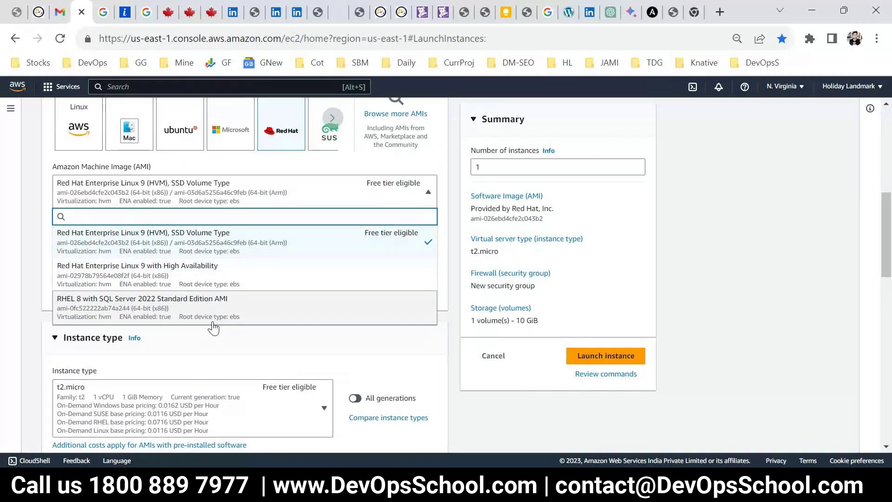
scroll(195, 310, up, 1)
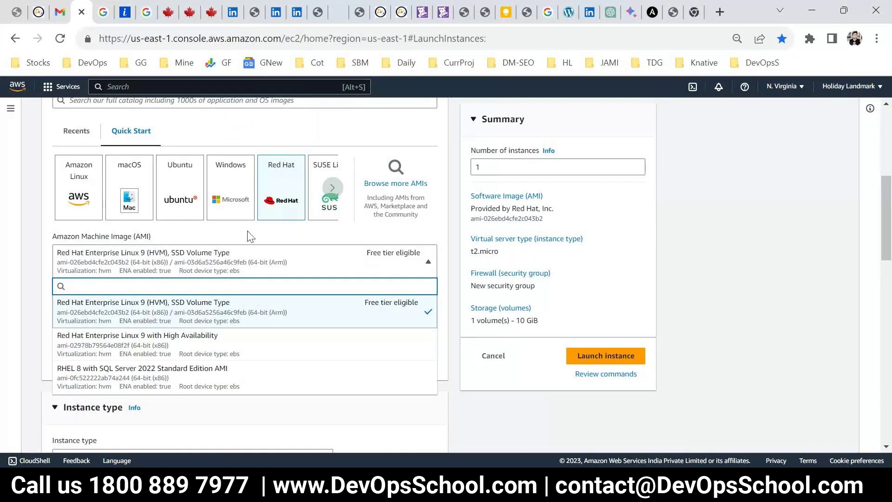
scroll(249, 235, up, 1)
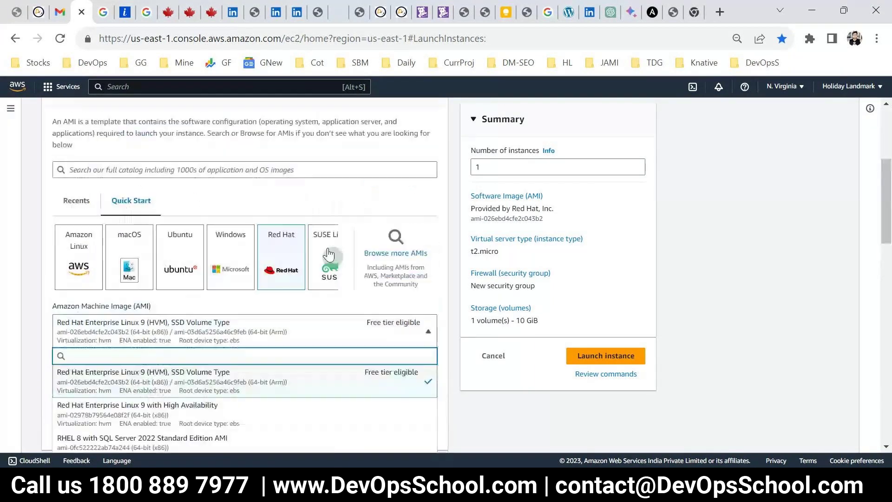
click(370, 265)
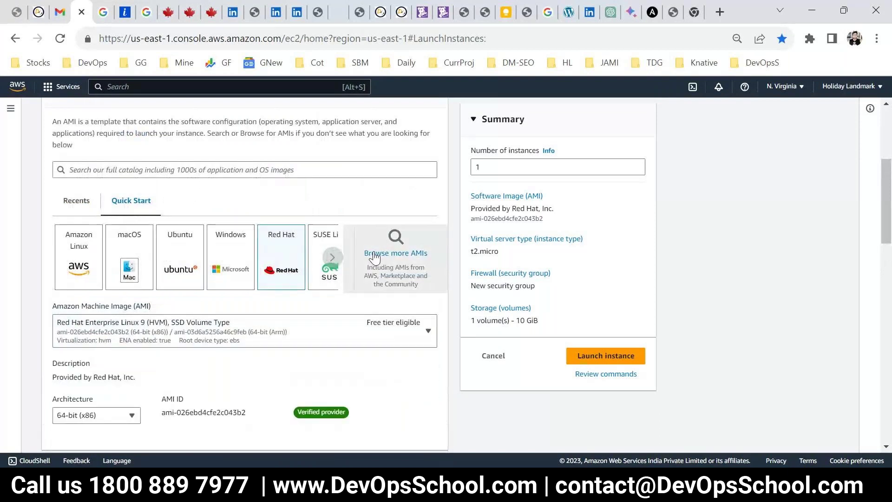
click(332, 258)
click(331, 263)
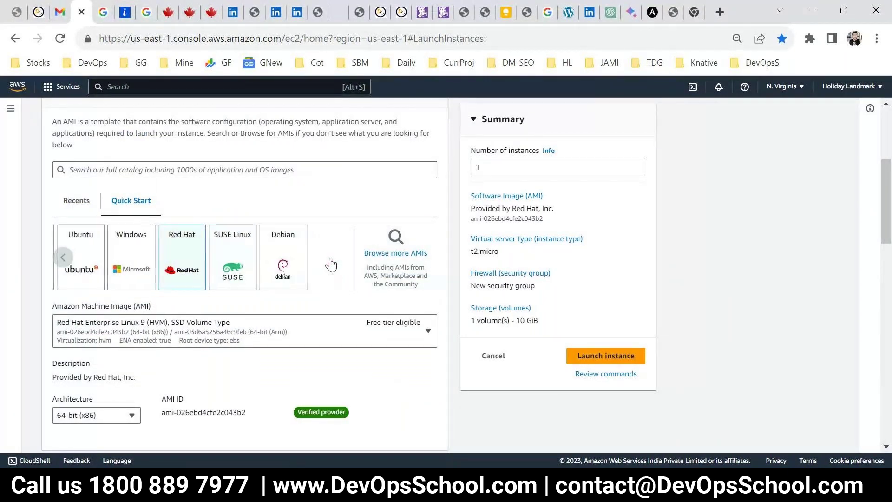
click(63, 258)
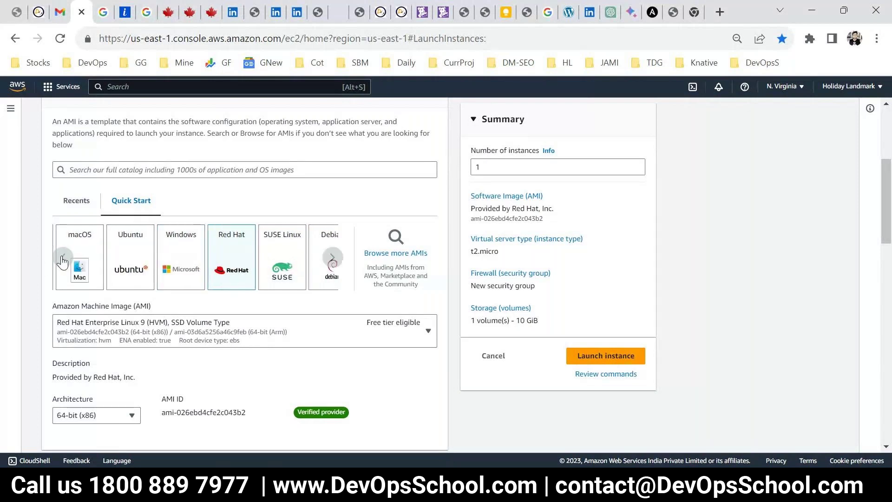
click(63, 259)
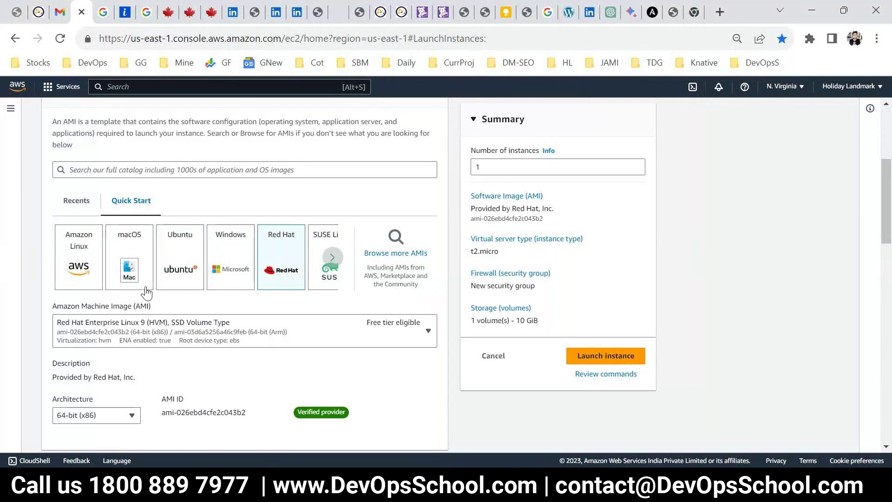
Recheck the Ansible docs for CentOS 7, Red Hat Enterprise Linux 7.7/8.2 and 64-bit (x86)
click(144, 169)
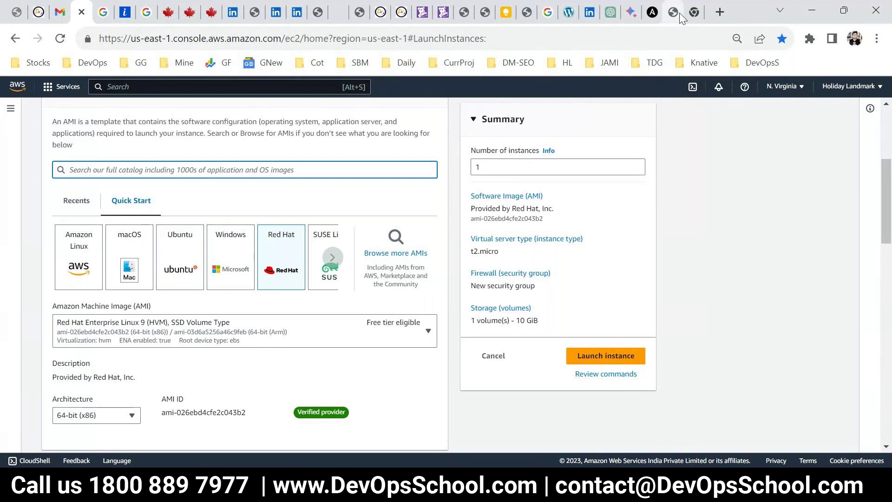
click(669, 14)
key(ctrl+Tab)
click(659, 13)
click(424, 274)
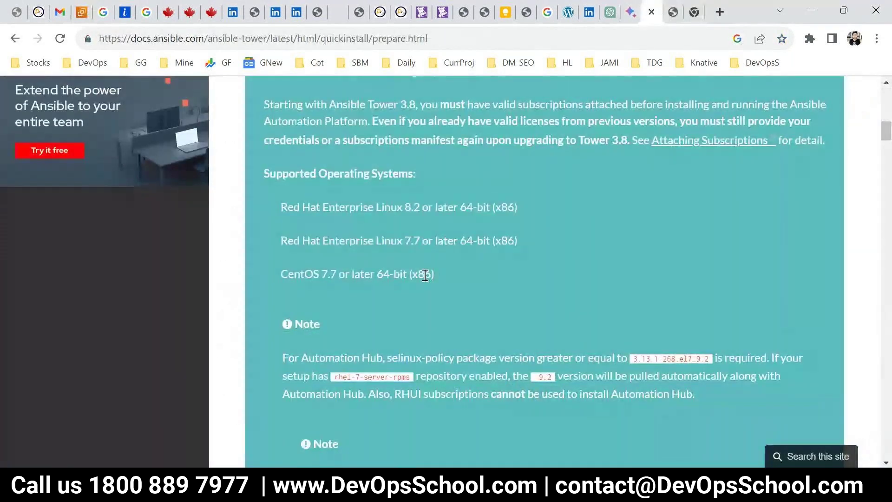
drag(328, 275, 257, 277)
click(424, 241)
drag(420, 241, 322, 242)
click(319, 220)
drag(310, 207, 364, 239)
click(406, 210)
drag(437, 208, 502, 207)
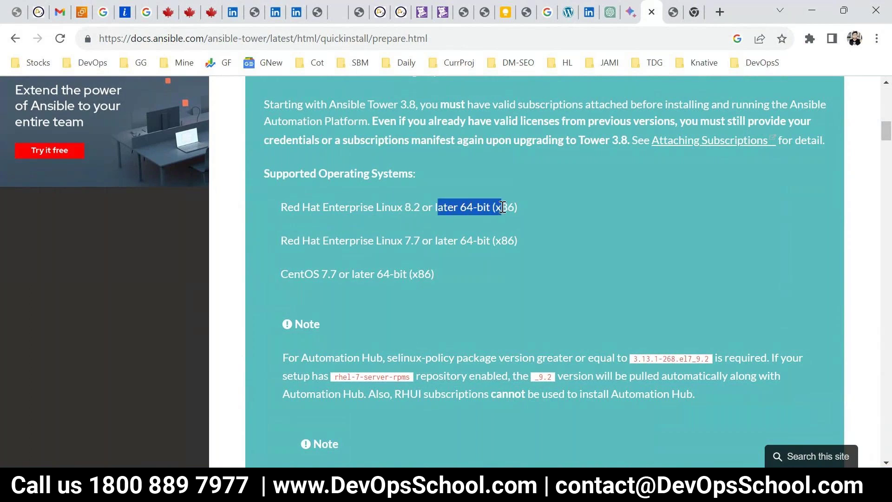
drag(428, 207, 397, 207)
Back in EC2, search the full AMI catalog for 'redhat'
click(86, 13)
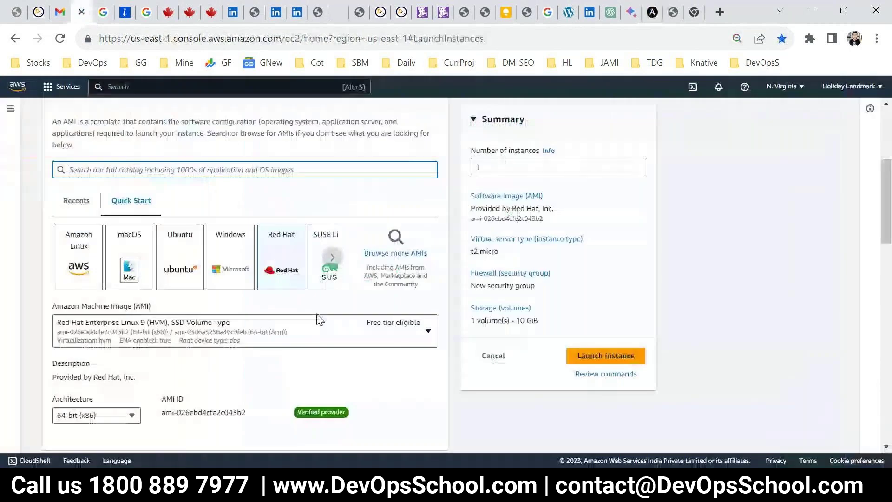
click(269, 253)
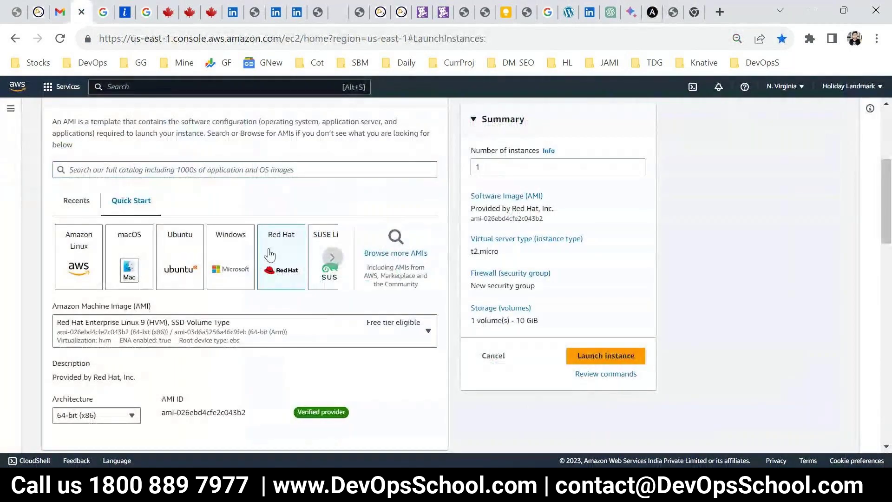
click(208, 335)
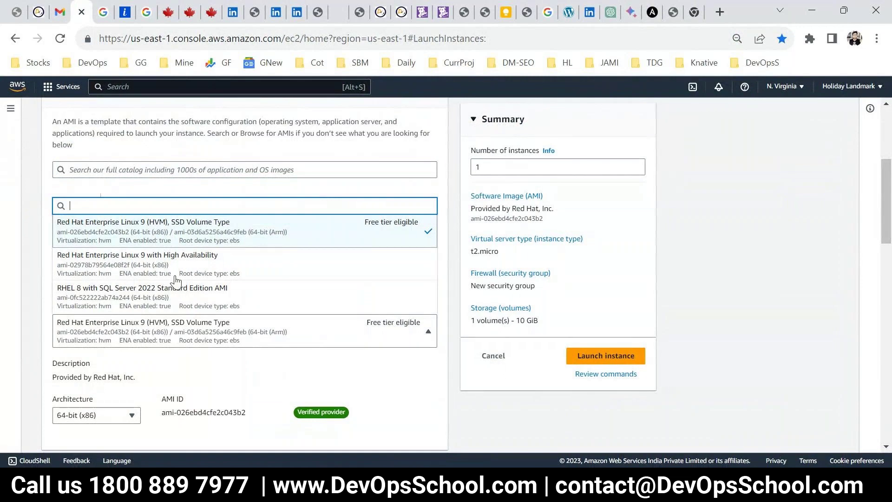
key(Escape)
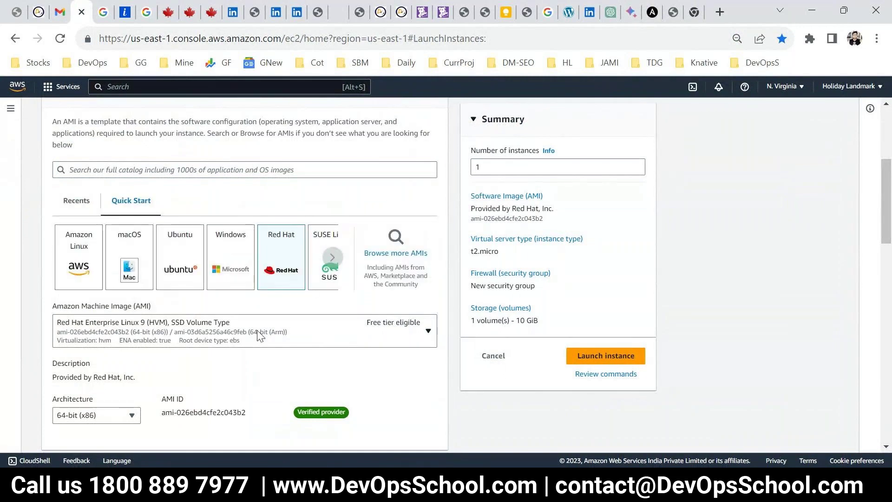
click(285, 334)
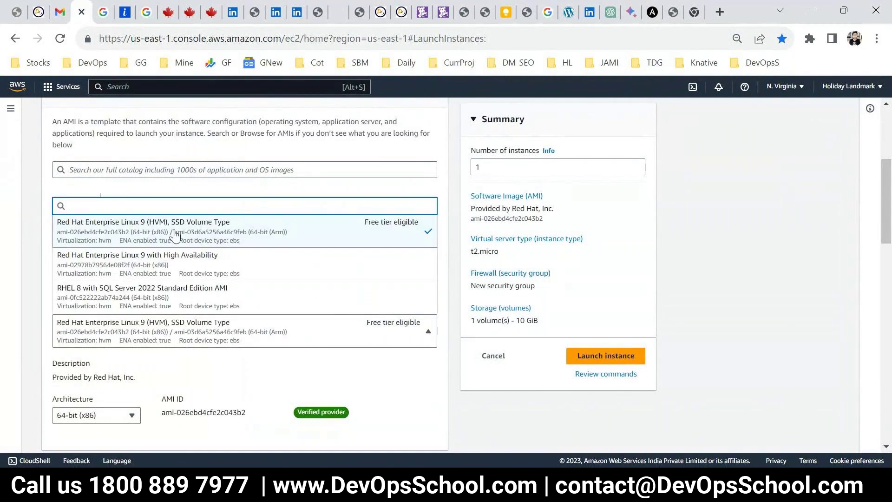
text(Red)
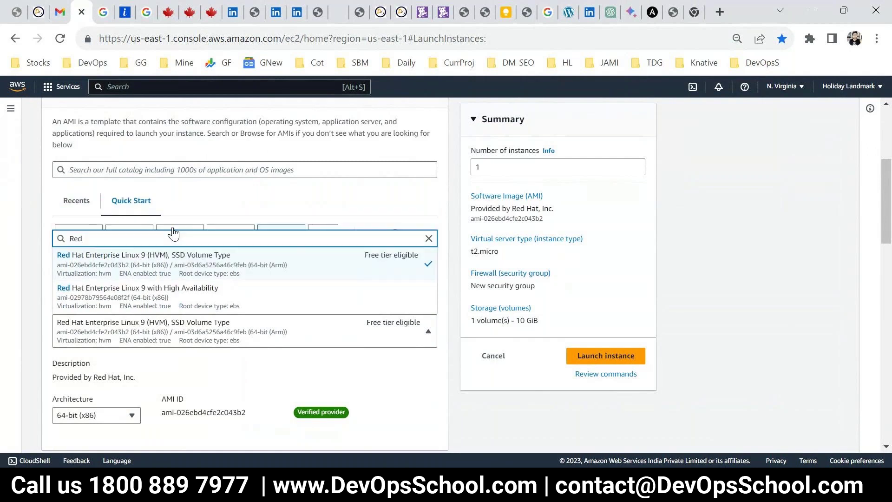
text(hat)
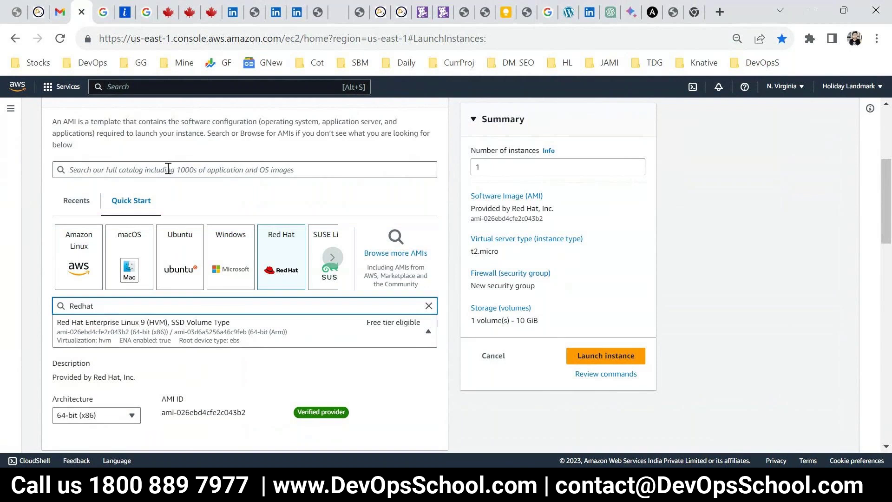
click(168, 169)
text(redhat)
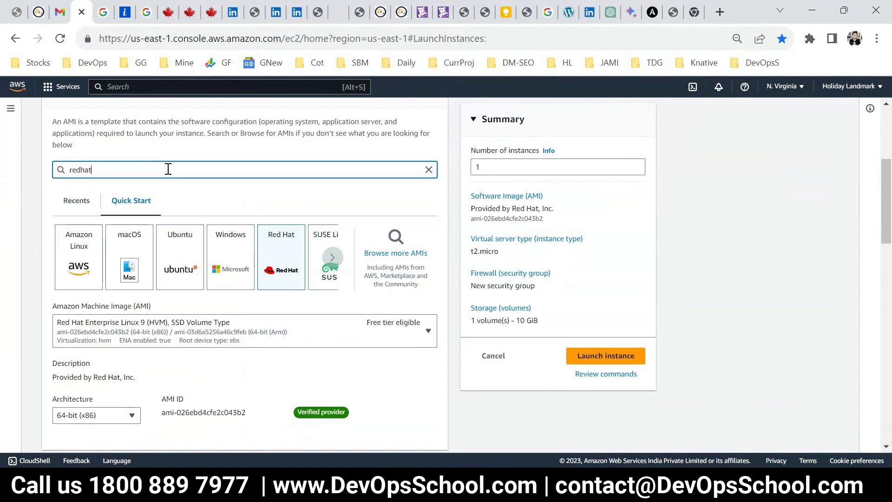
key(Return)
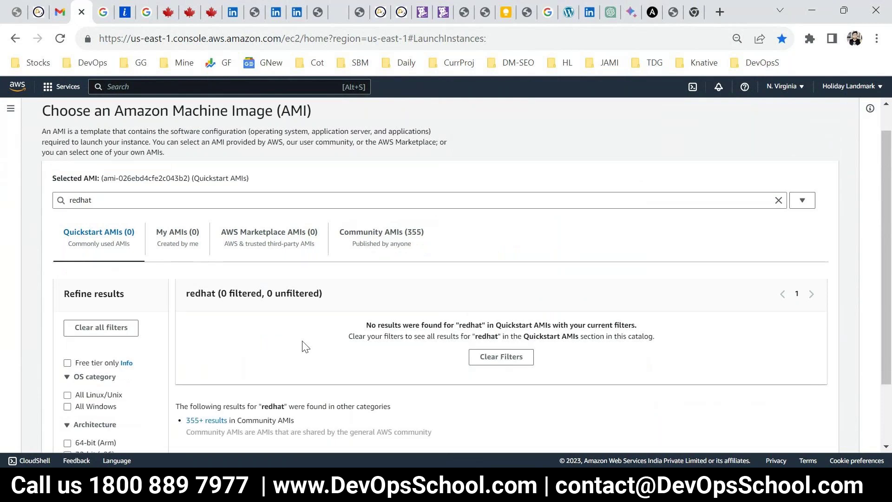
Replace the search with 'centos7', view the results, then clear the search text
drag(129, 201, 20, 199)
text(cent)
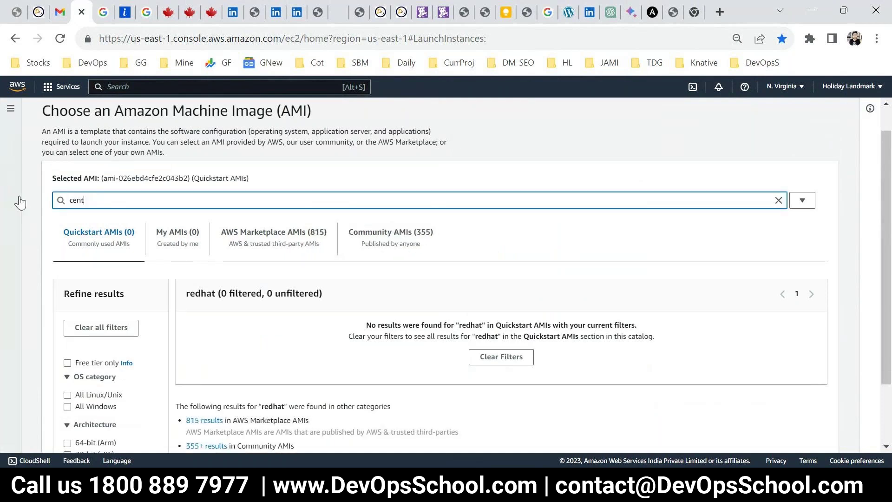
text(os7)
key(Return)
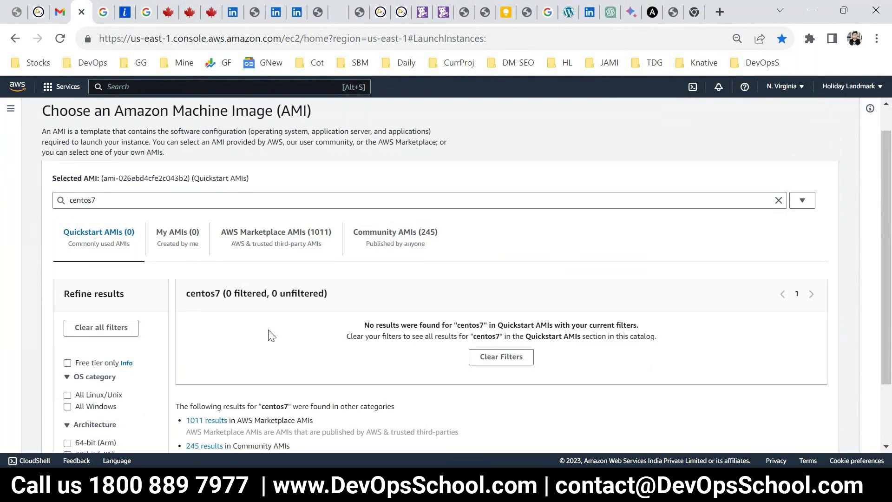
scroll(272, 336, down, 2)
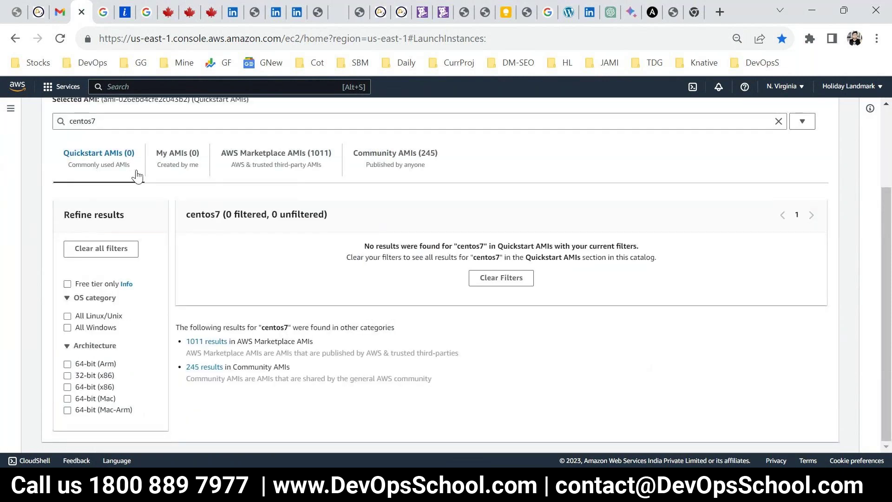
click(107, 125)
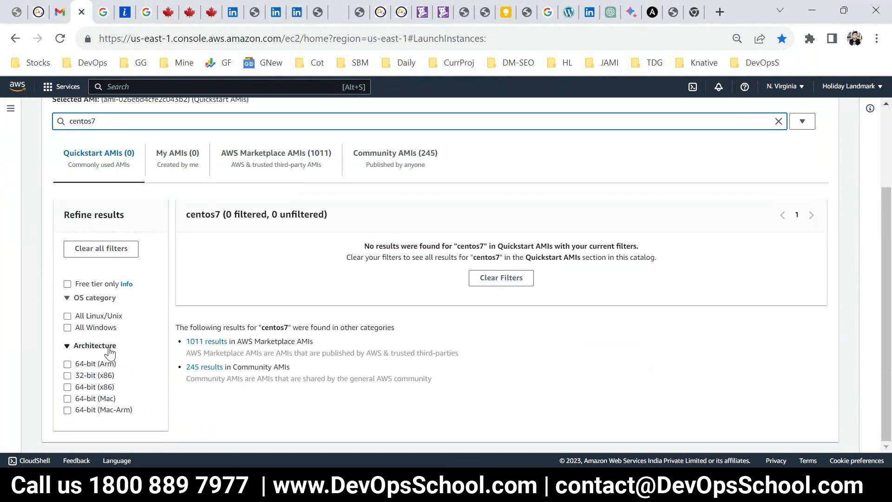
scroll(260, 330, up, 2)
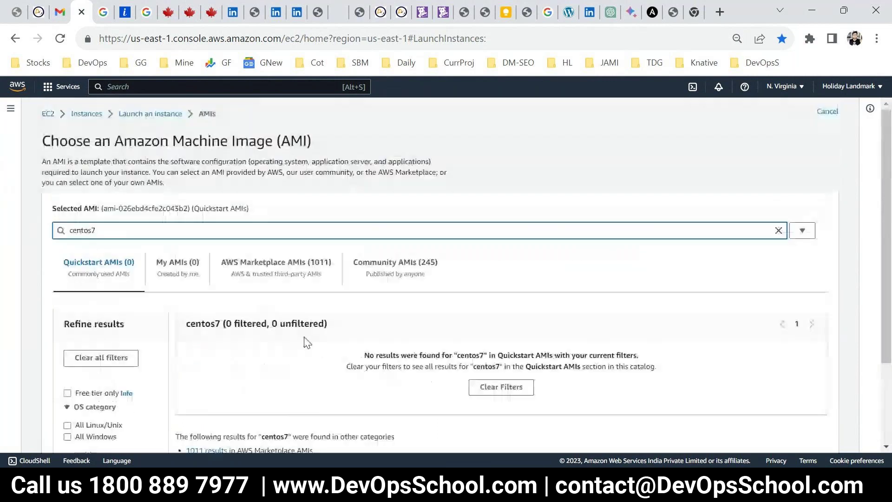
click(778, 230)
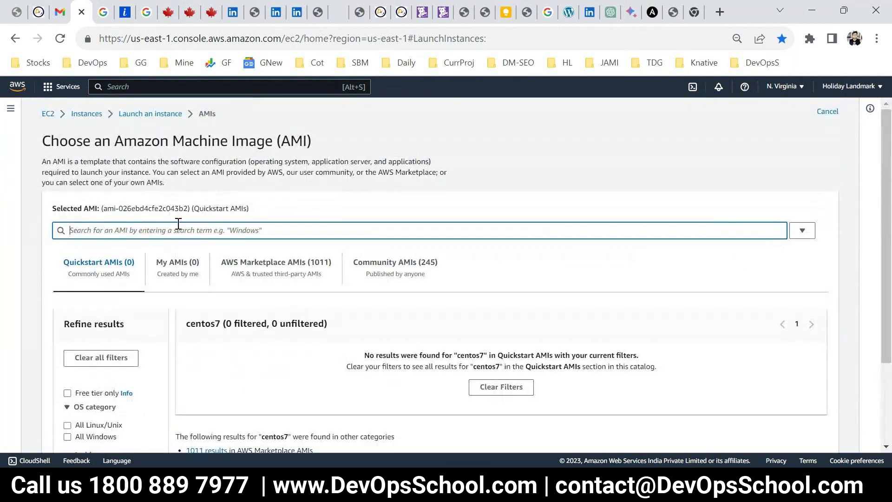
Browse the 47 Quickstart AMIs, toggling the All Linux/Unix filter on and off
scroll(285, 323, down, 10)
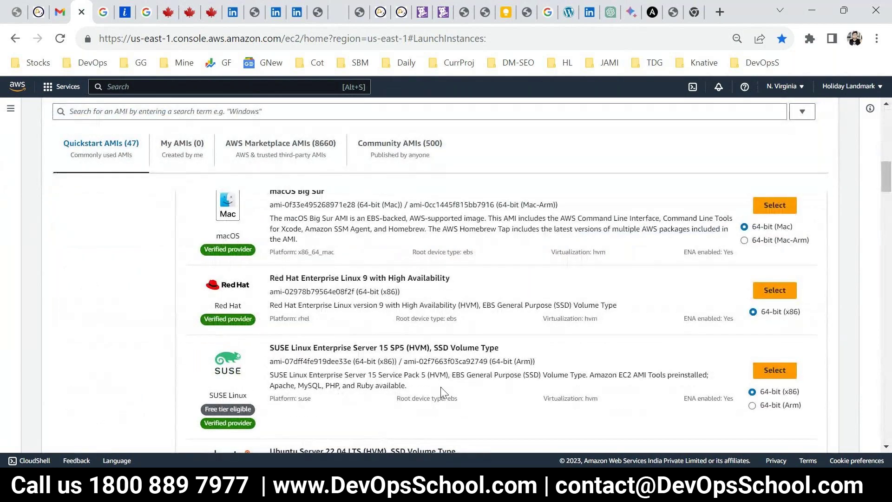
scroll(442, 388, down, 4)
scroll(442, 390, down, 3)
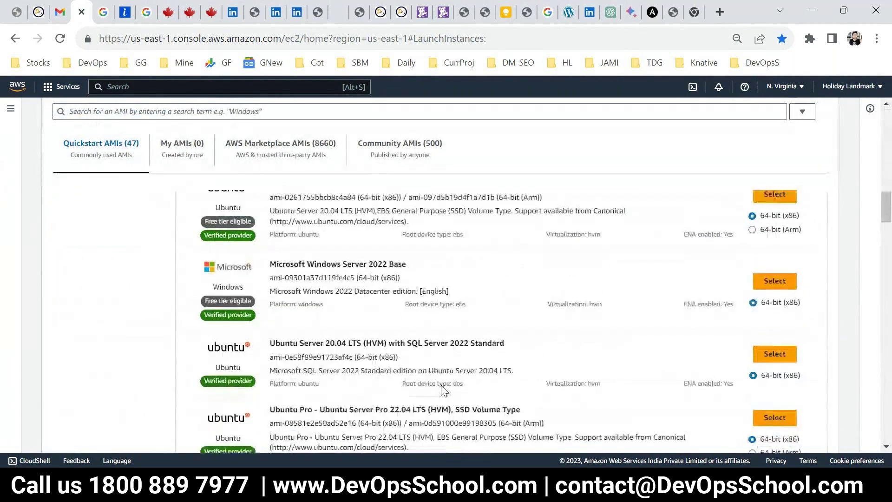
scroll(346, 341, up, 8)
scroll(139, 368, up, 5)
scroll(116, 396, down, 1)
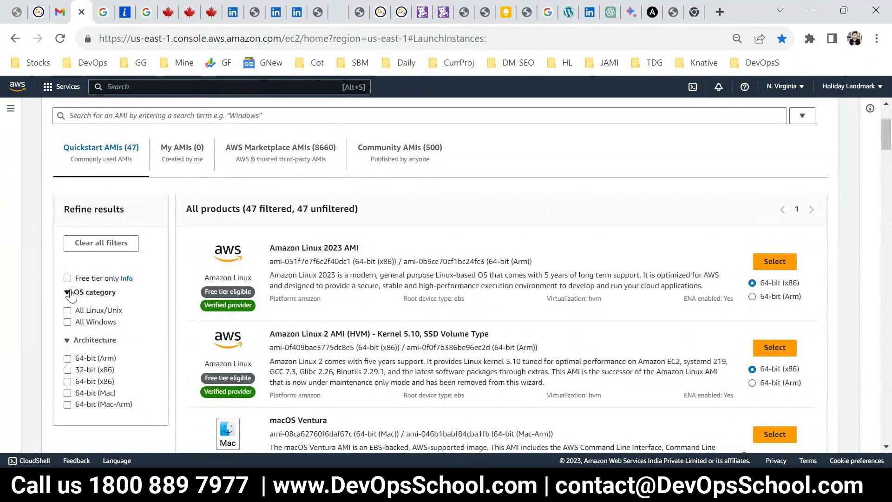
click(68, 313)
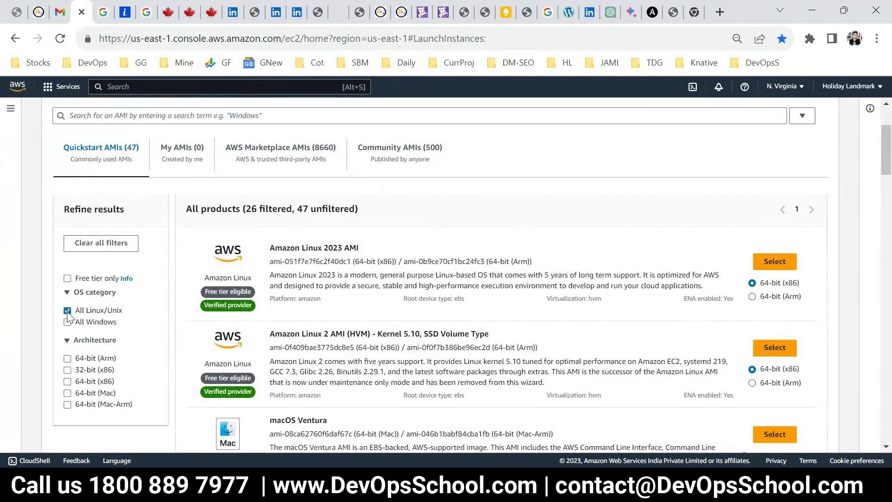
click(68, 313)
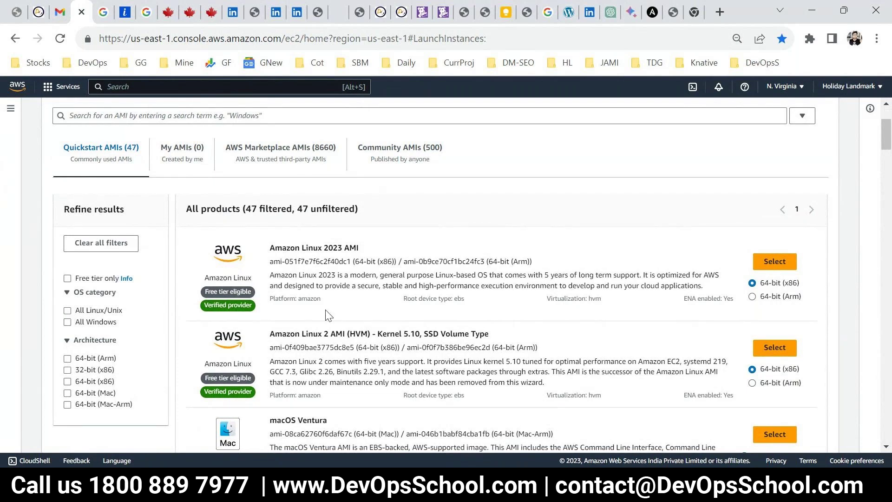
scroll(262, 342, up, 2)
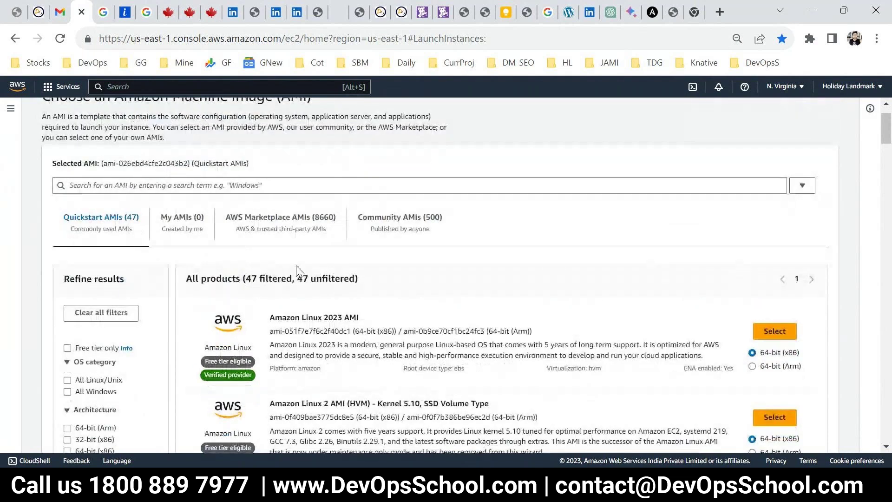
scroll(352, 314, down, 1)
scroll(352, 315, down, 10)
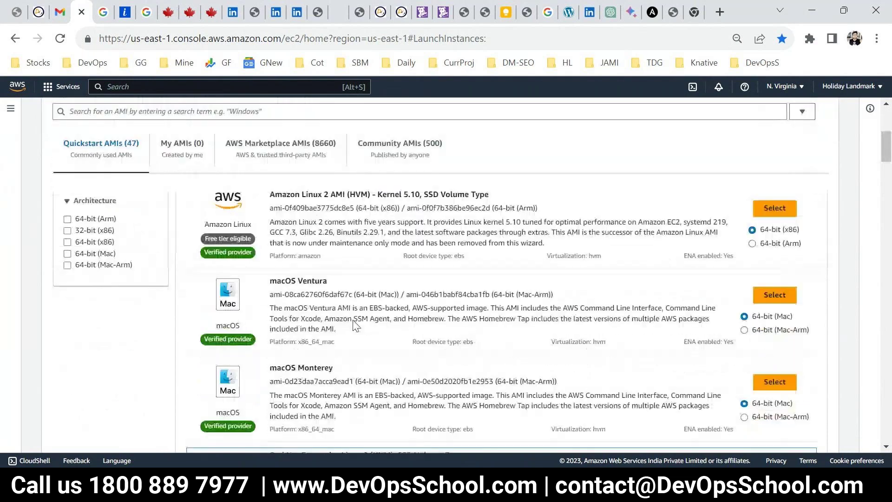
scroll(365, 393, down, 5)
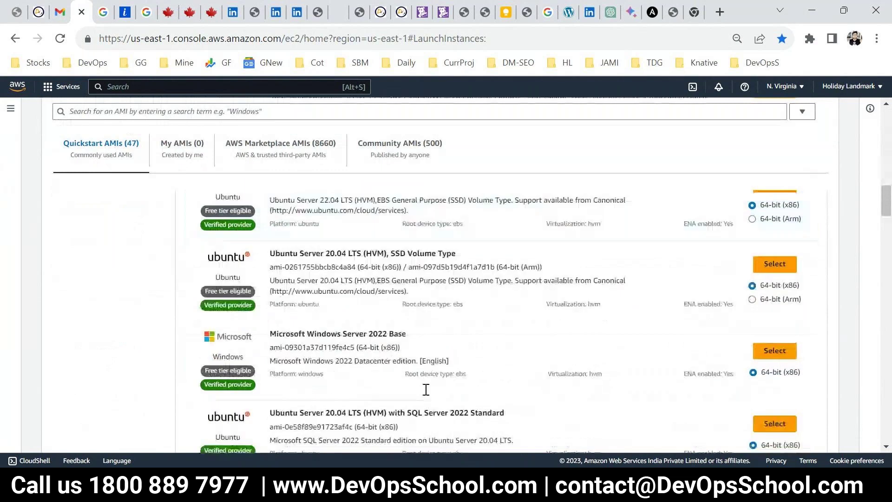
scroll(371, 382, down, 3)
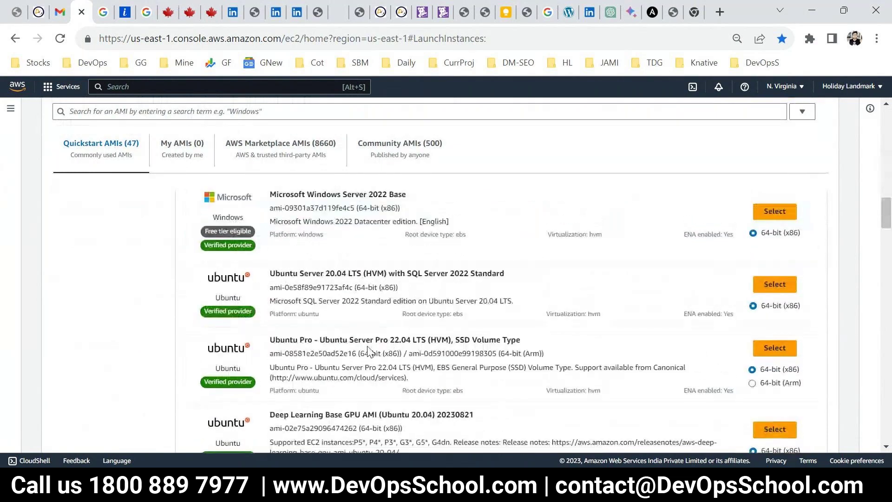
scroll(371, 355, up, 1)
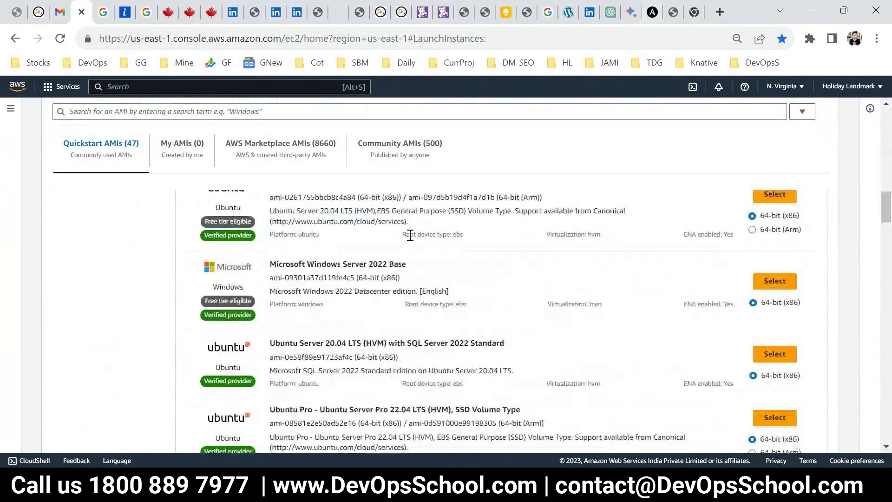
scroll(343, 366, down, 1)
scroll(383, 390, down, 2)
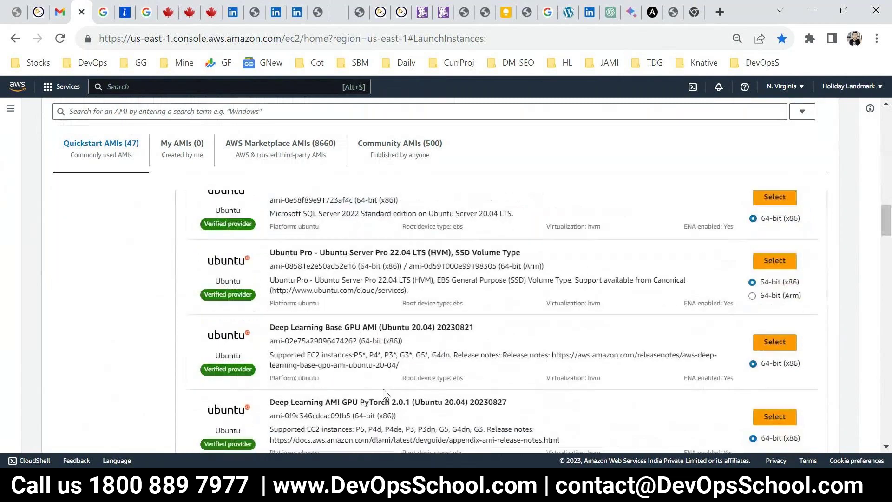
scroll(384, 394, down, 10)
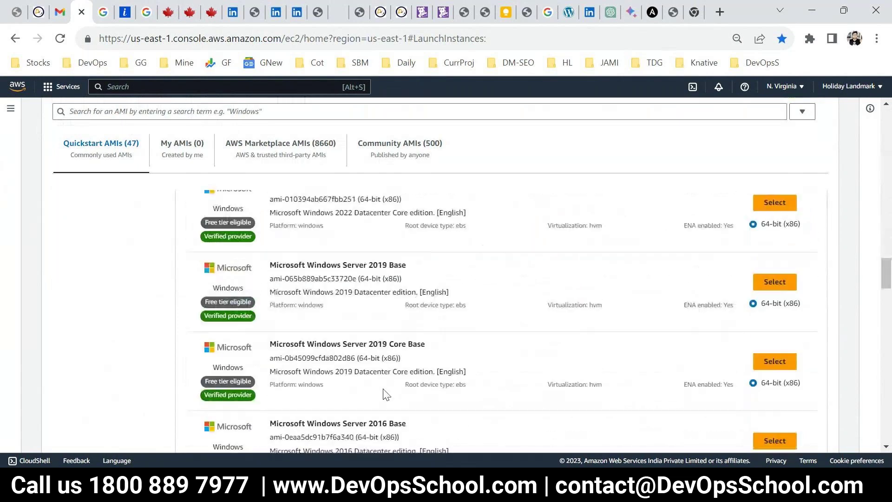
scroll(890, 346, up, 15)
click(126, 228)
Search 'centos7', then select and continue with Marketplace image CentOS 7 (x86_64) - with Updates HVM
text(centos7)
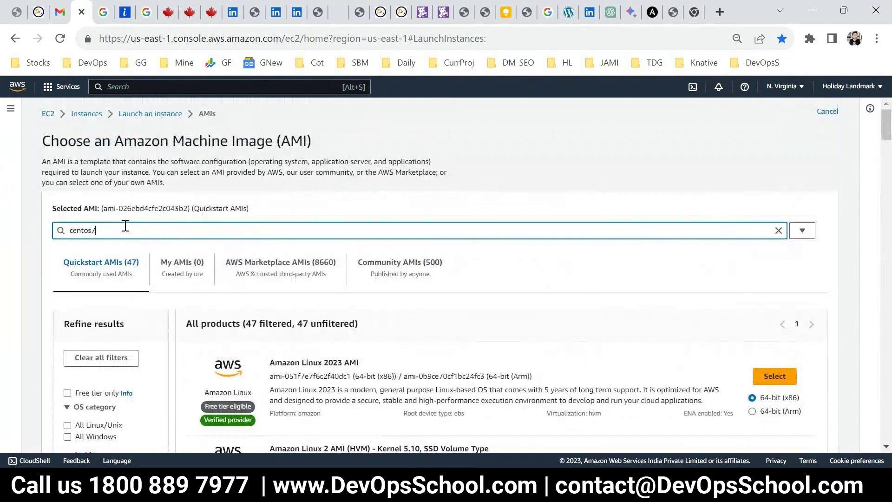
key(Return)
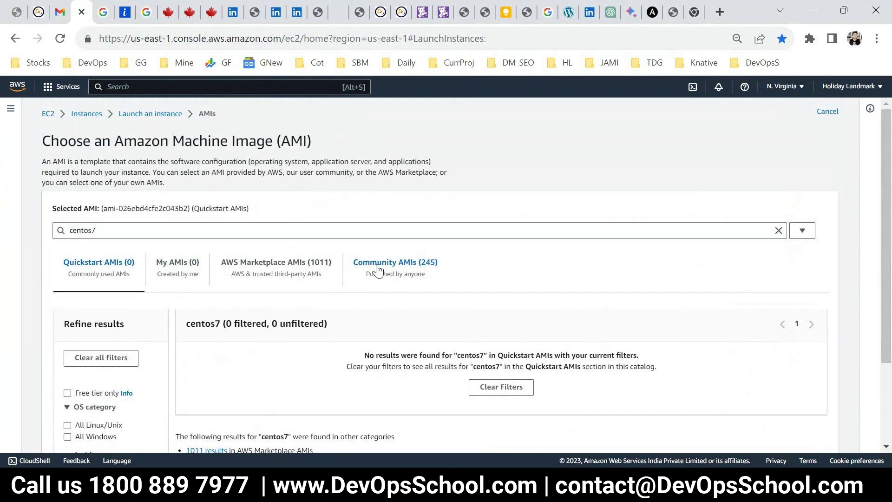
click(293, 263)
scroll(349, 325, down, 1)
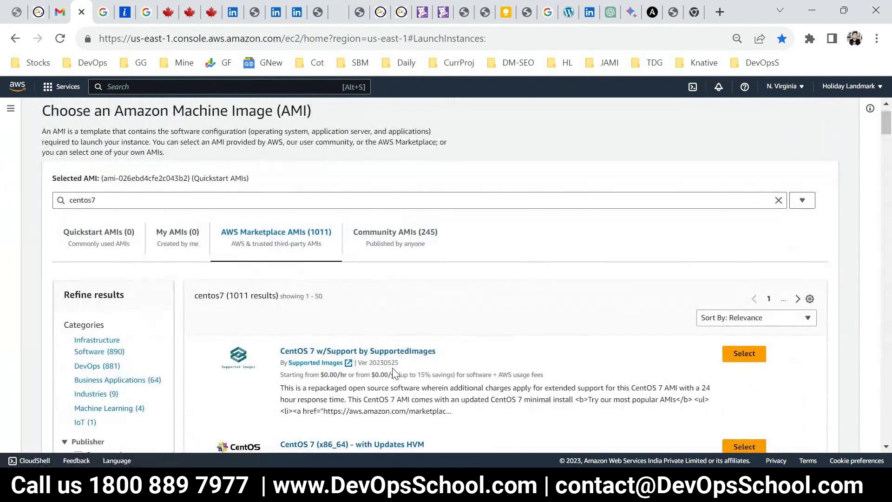
scroll(402, 358, down, 3)
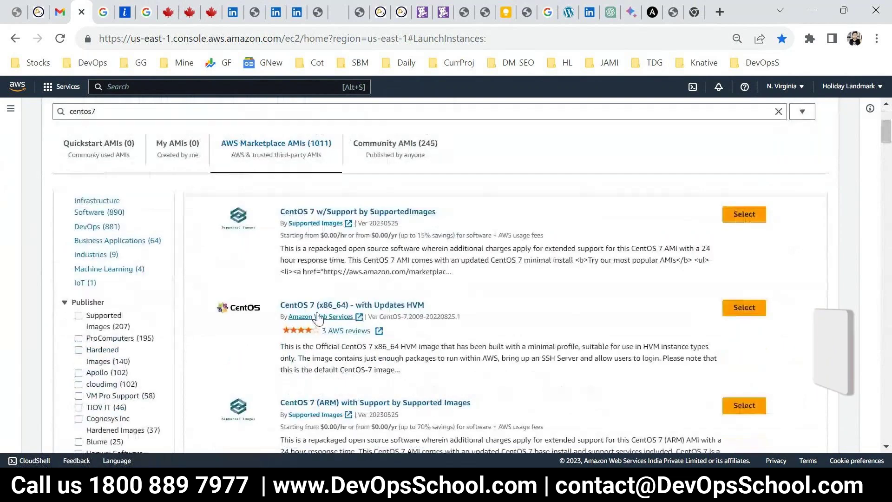
click(737, 306)
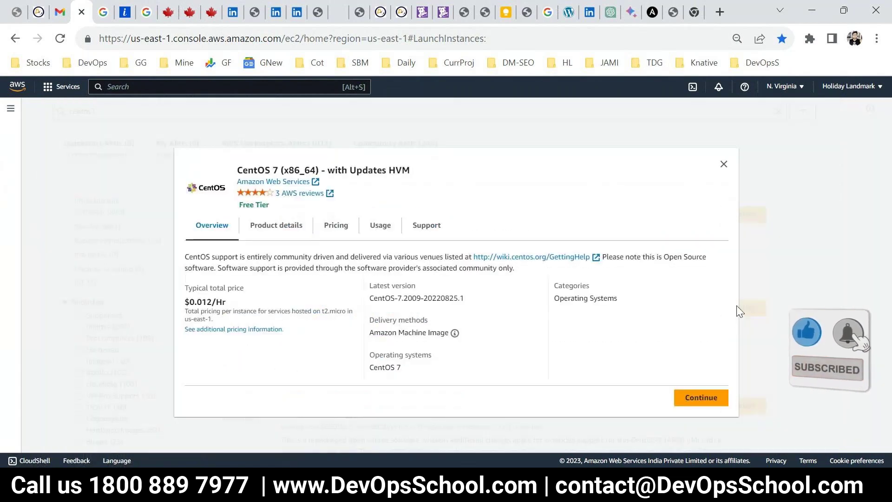
click(694, 402)
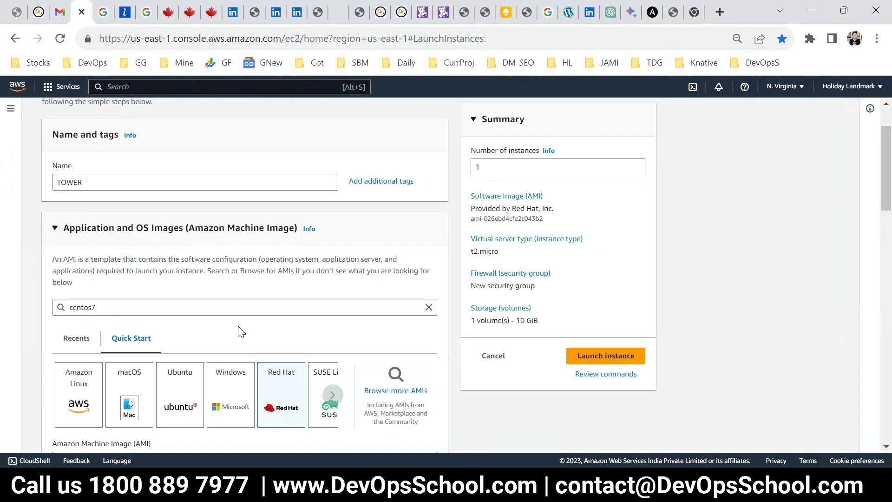
Choose t2.large as the instance type
scroll(247, 340, down, 3)
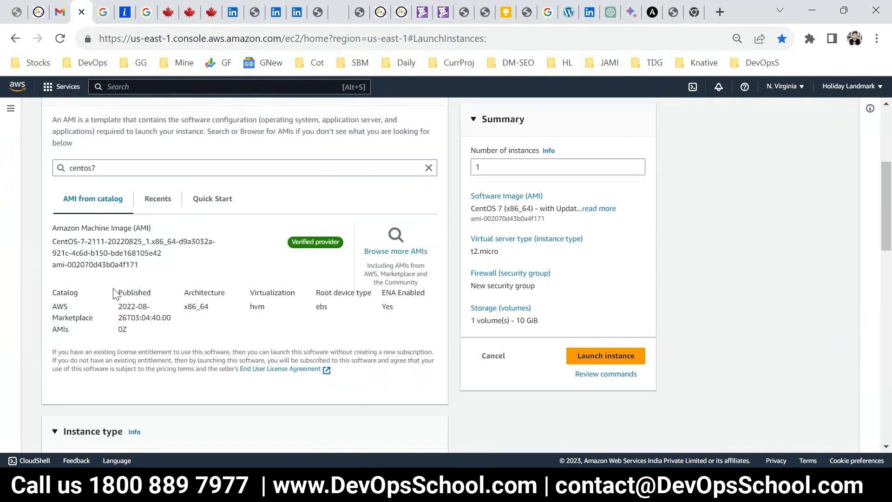
scroll(98, 307, up, 3)
scroll(221, 351, down, 3)
scroll(207, 326, down, 3)
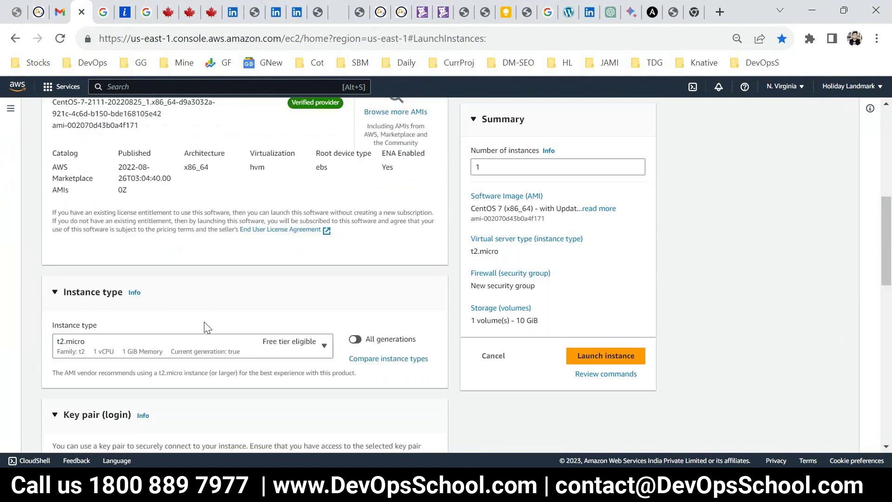
click(169, 347)
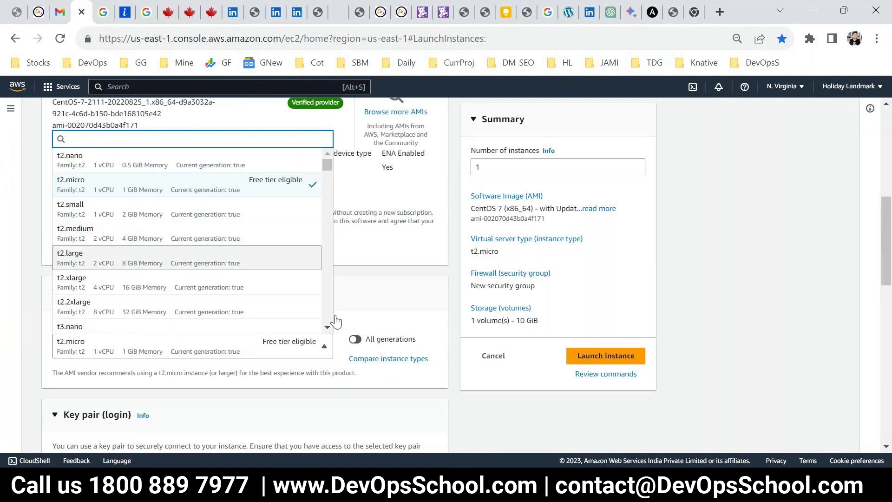
click(131, 263)
Select the SUNDAYLINUX key pair for the instance
scroll(186, 279, down, 4)
click(207, 284)
text(s)
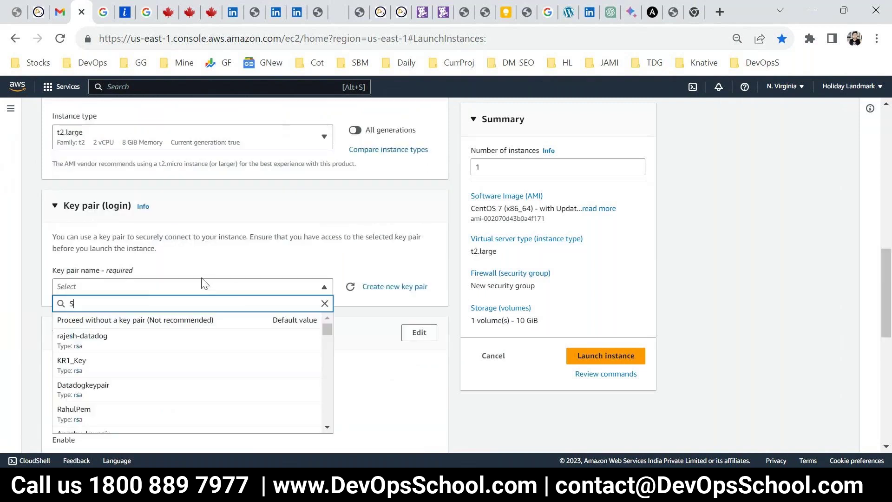
text(unday)
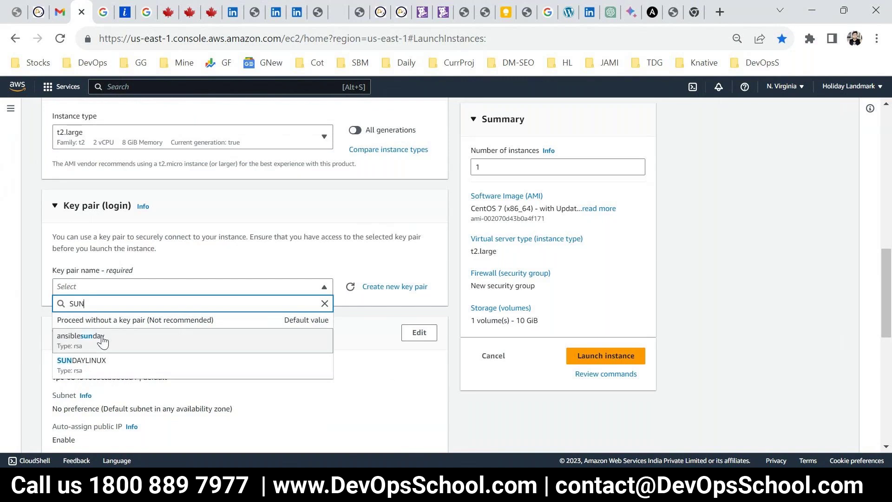
click(99, 338)
Use the existing security group 'default'
scroll(194, 354, down, 3)
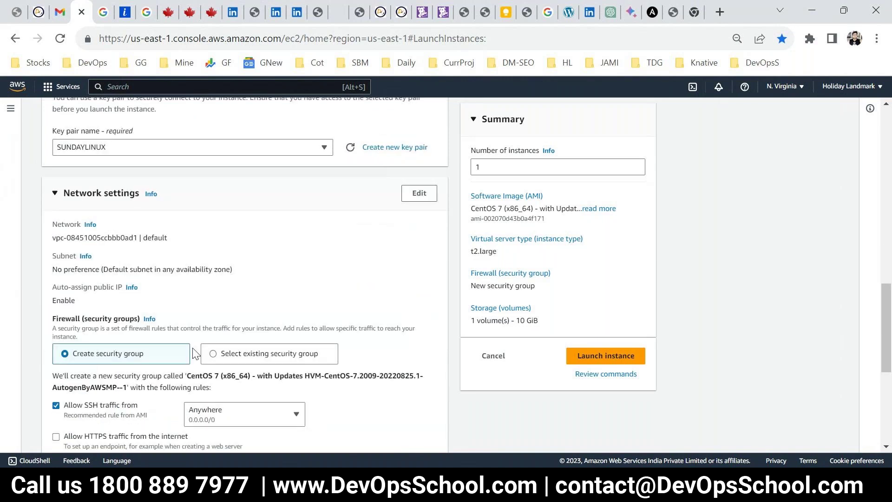
scroll(194, 354, down, 2)
click(247, 287)
click(163, 322)
text(de)
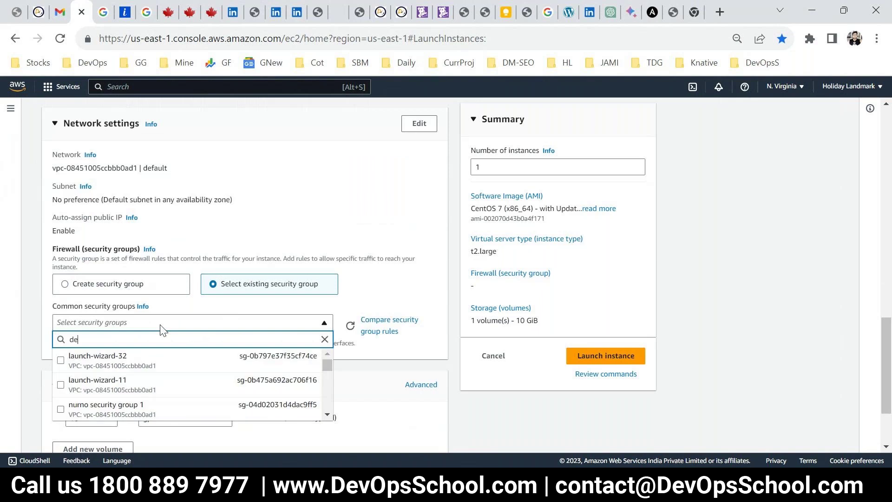
click(89, 406)
Change the root volume from 10 to 30 GiB and launch the instance
scroll(205, 381, down, 3)
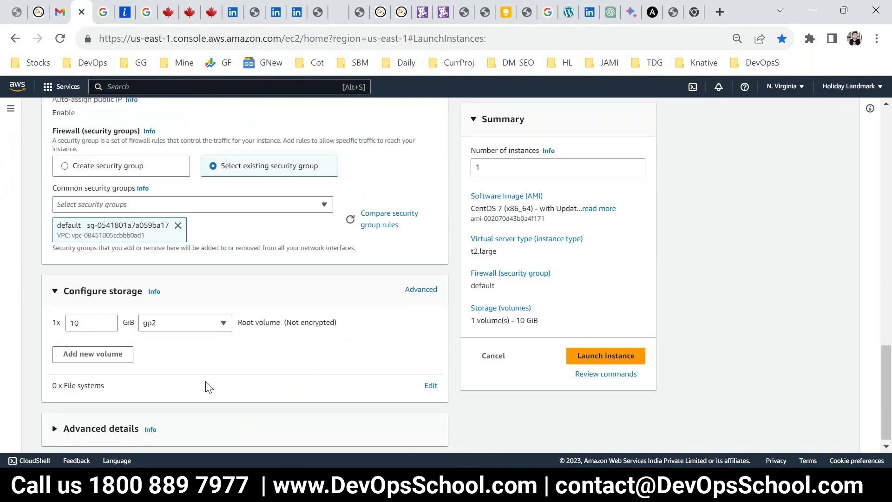
drag(100, 319, 21, 320)
text(30)
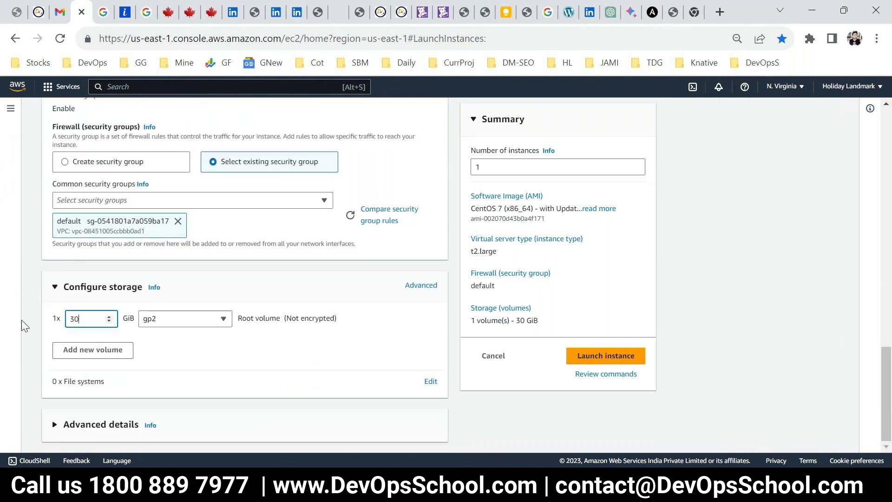
click(603, 355)
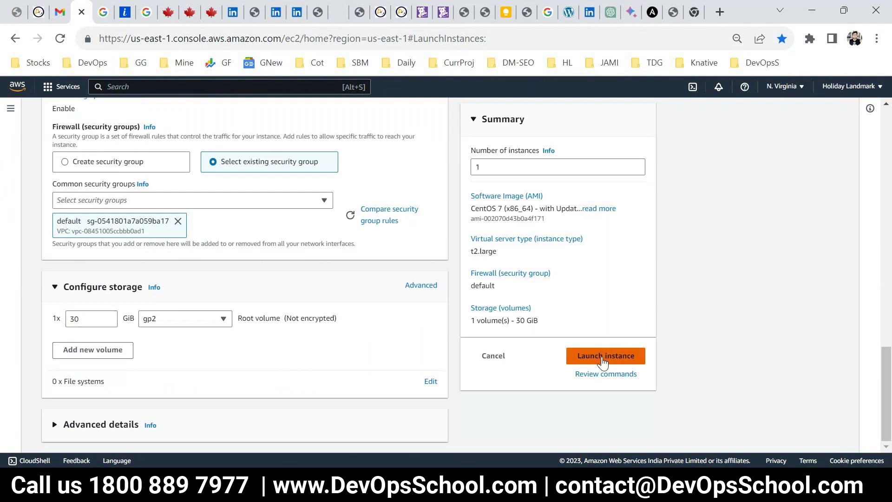
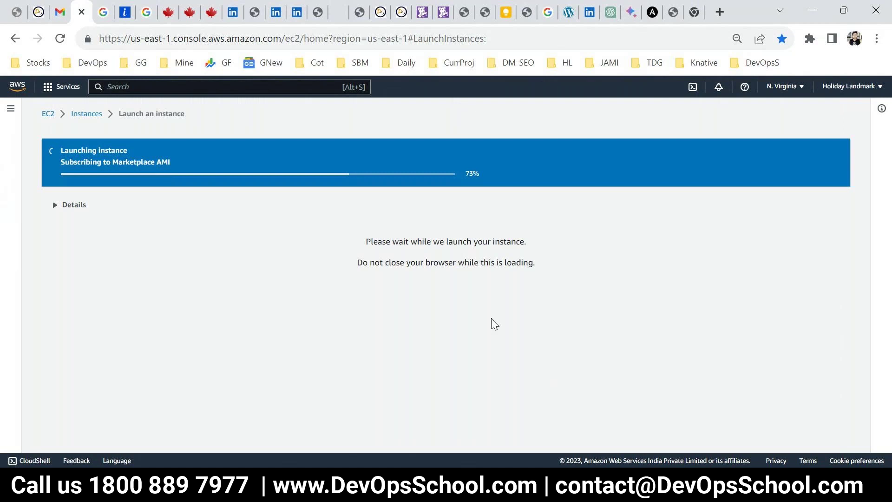
Expand the launch log details and highlight the still-loading Marketplace AMI subscription step
drag(103, 162, 174, 161)
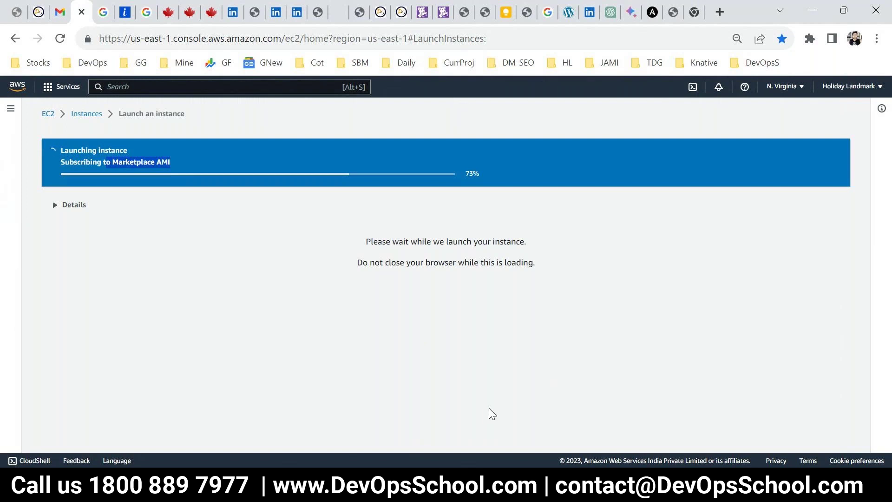
click(57, 205)
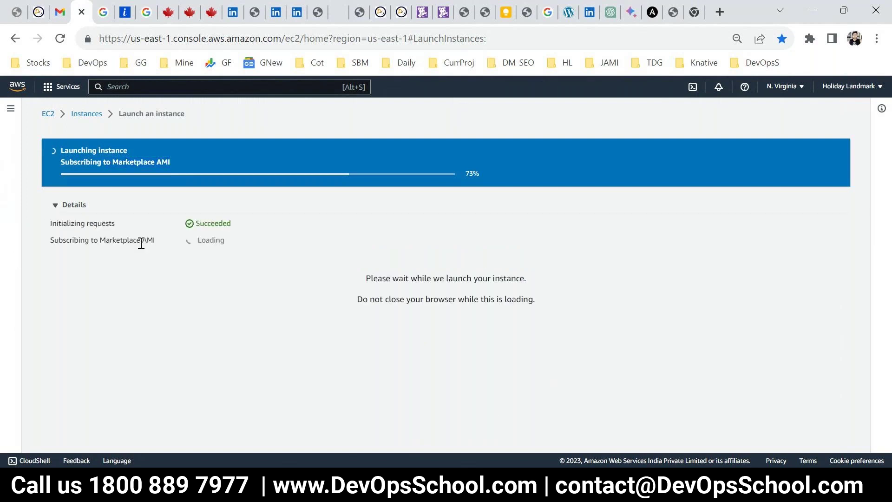
drag(79, 239, 260, 245)
click(260, 246)
Create a 'New folder' on the desktop, open it to confirm it's empty, and return to Chrome
key(super+d)
right_click(476, 311)
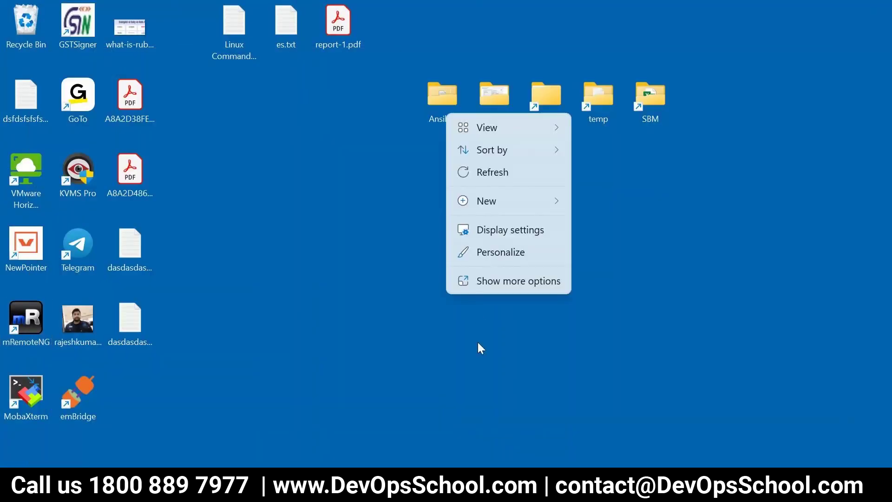
mouse_move(488, 205)
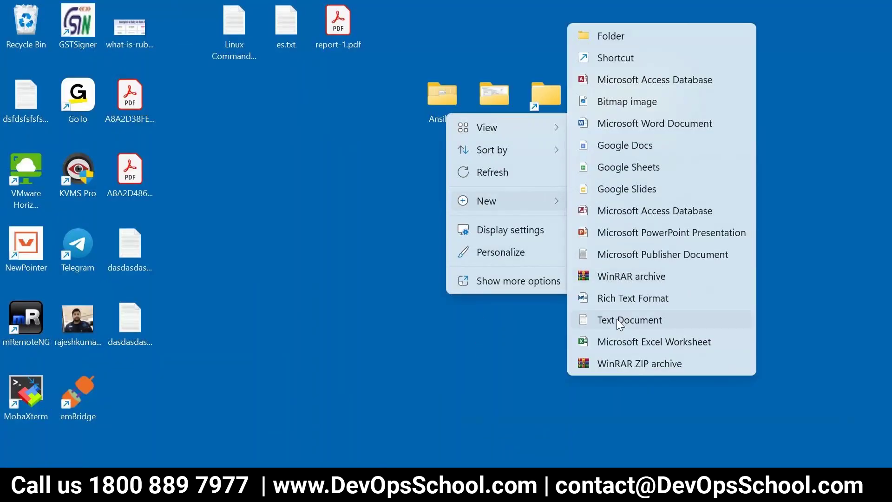
click(603, 35)
click(445, 236)
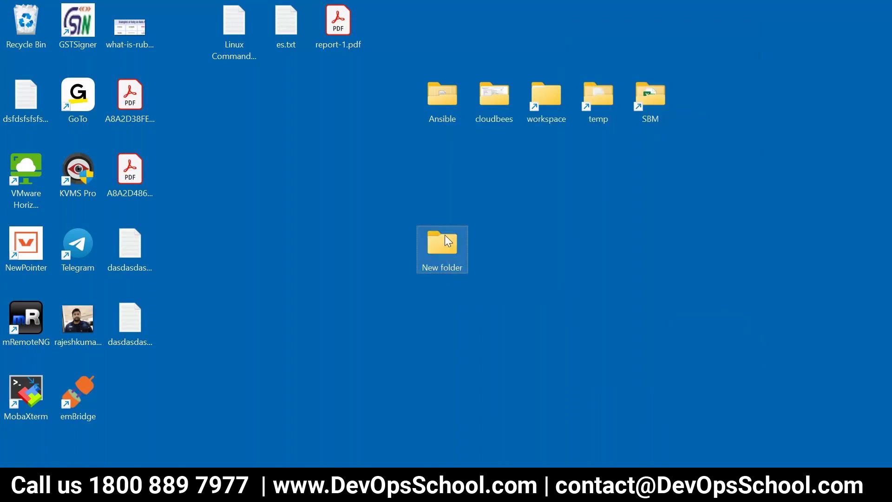
double_click(445, 235)
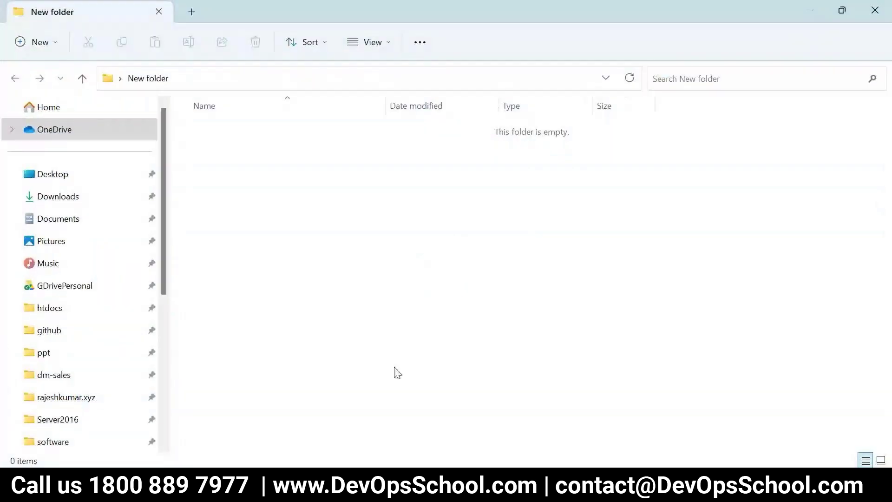
key(alt+Tab)
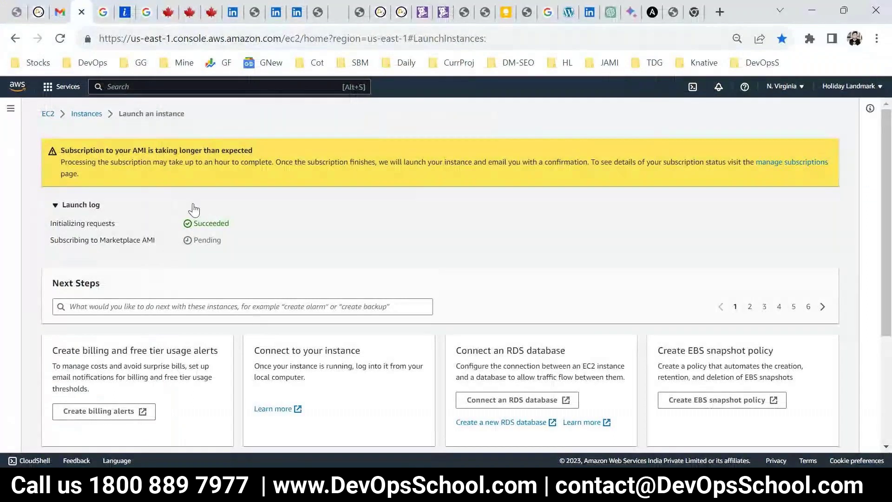
View all instances, refresh the dashboard resource counts, and reload the running instances list
scroll(763, 446, down, 4)
click(764, 441)
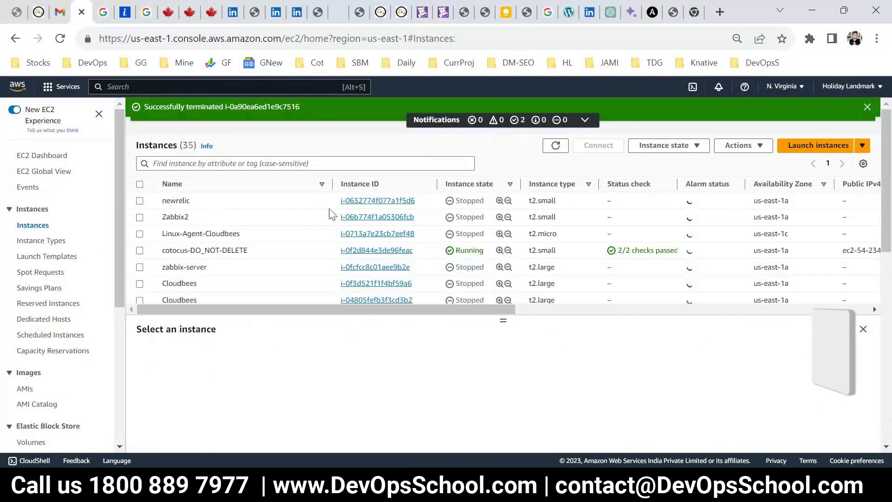
key(alt+Left)
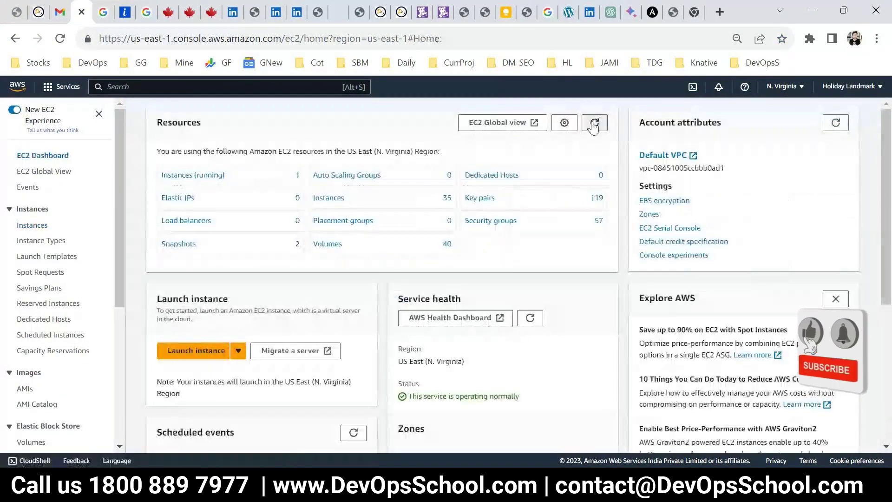
click(594, 122)
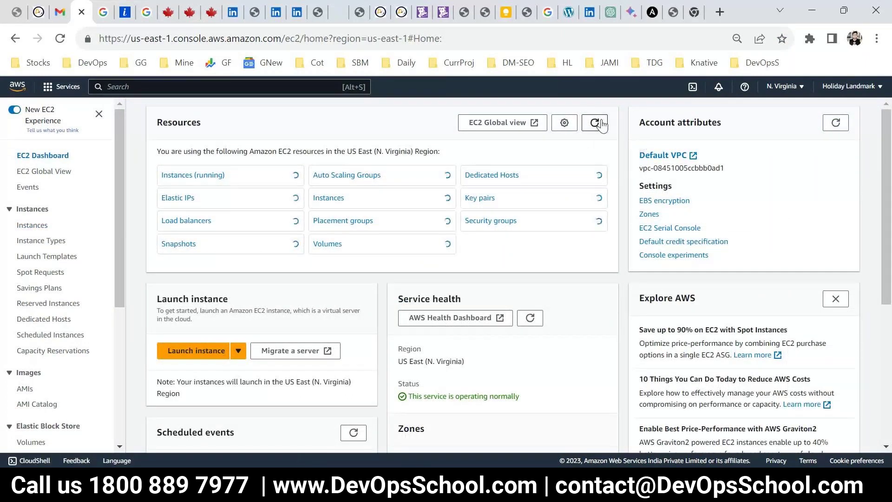
click(210, 176)
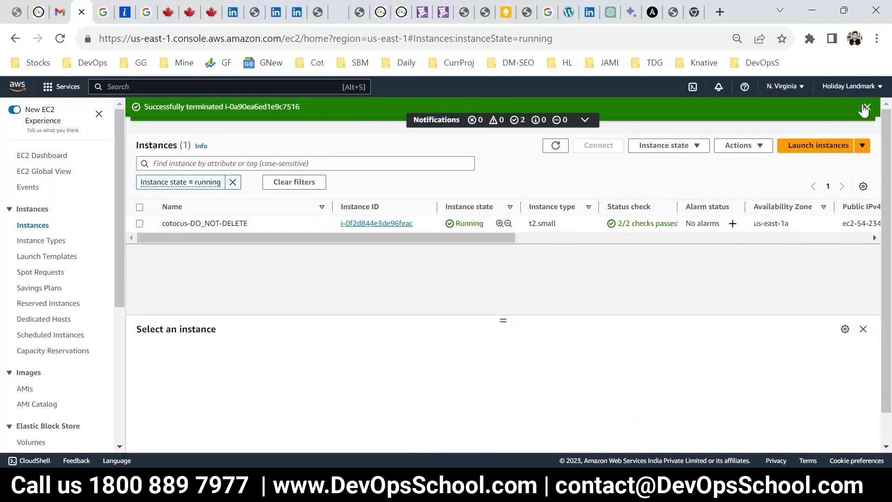
click(557, 129)
click(556, 128)
Refresh the EC2 dashboard resource counts repeatedly and reopen the running instances list
click(33, 157)
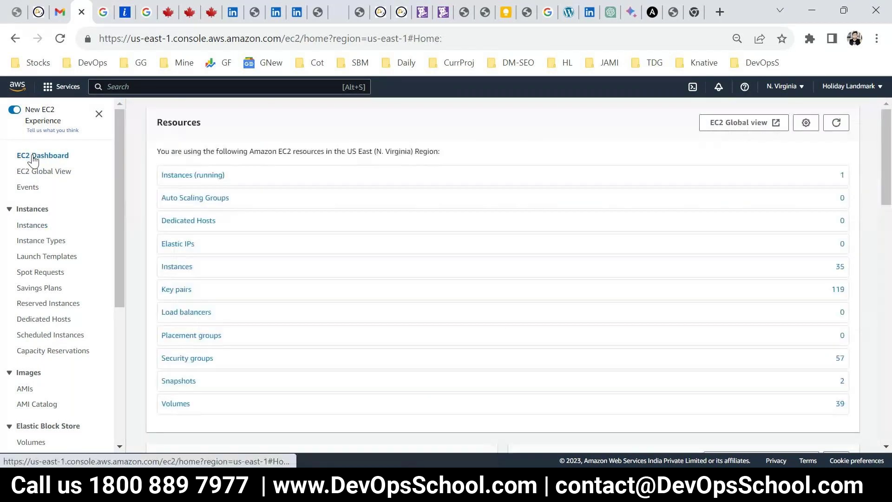
click(592, 125)
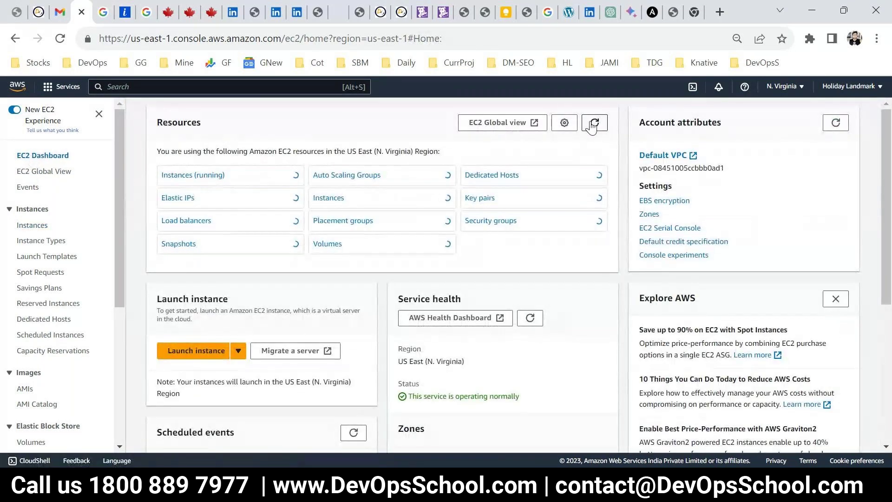
click(593, 125)
click(593, 125)
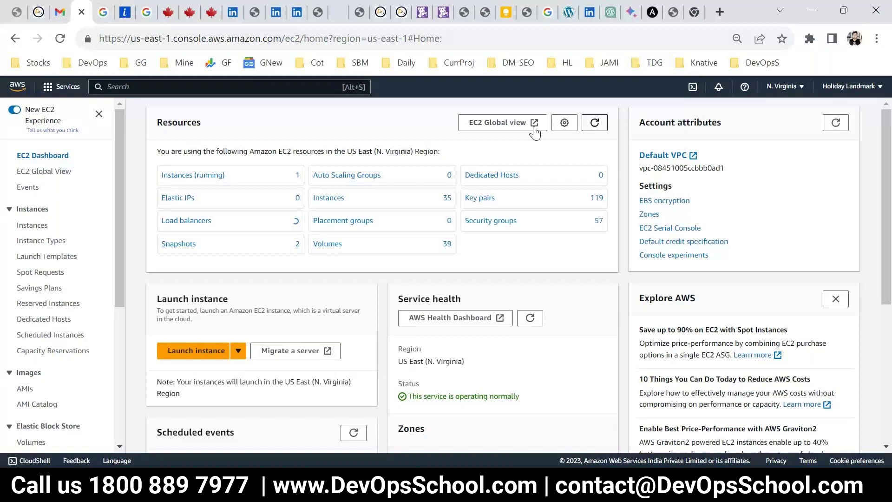
click(192, 175)
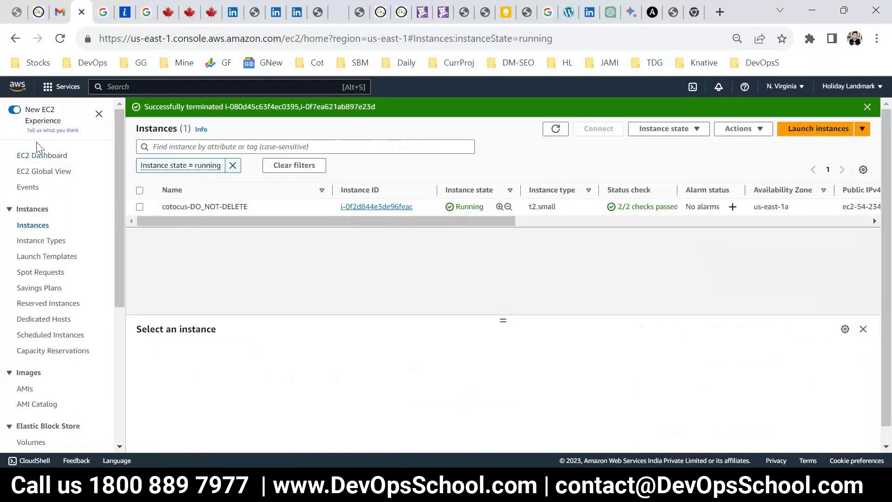
click(62, 161)
click(206, 174)
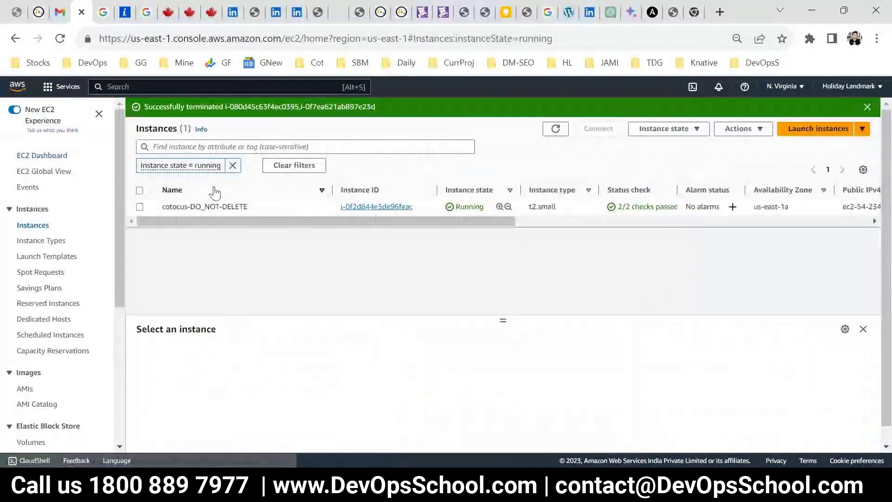
Clear the running-state filter, sort instances by type and state, then start a new instance launch
click(233, 165)
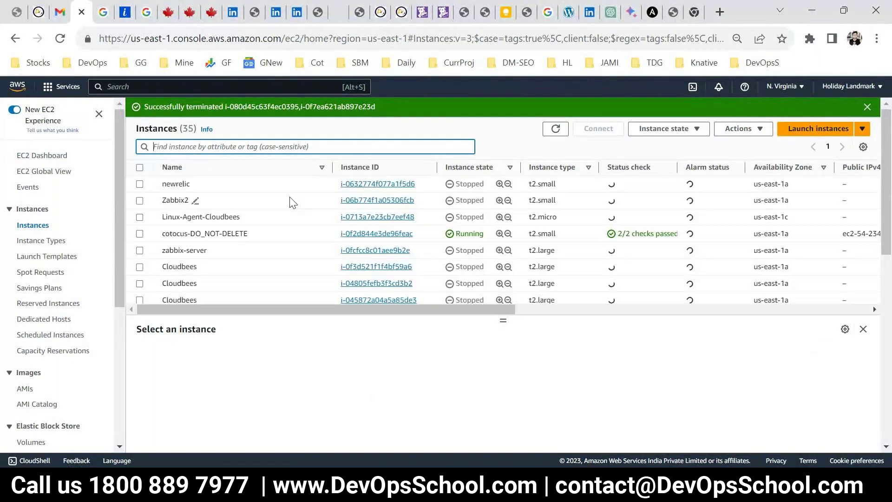
click(550, 167)
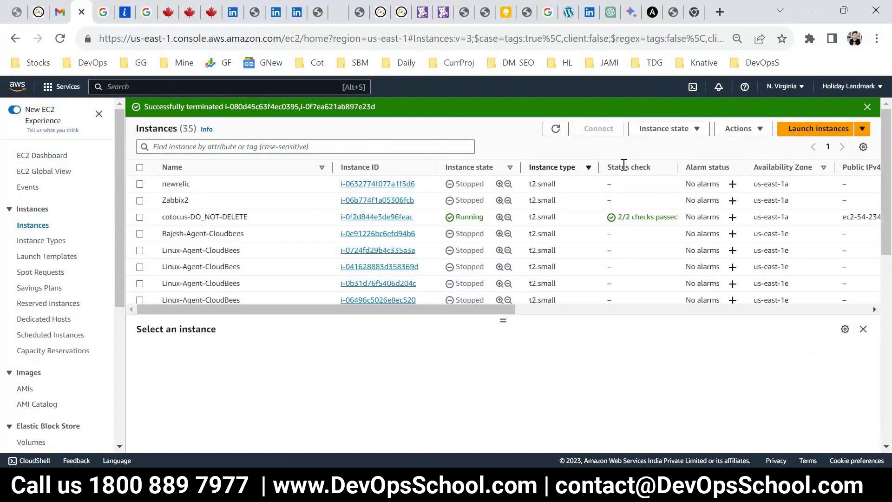
click(464, 168)
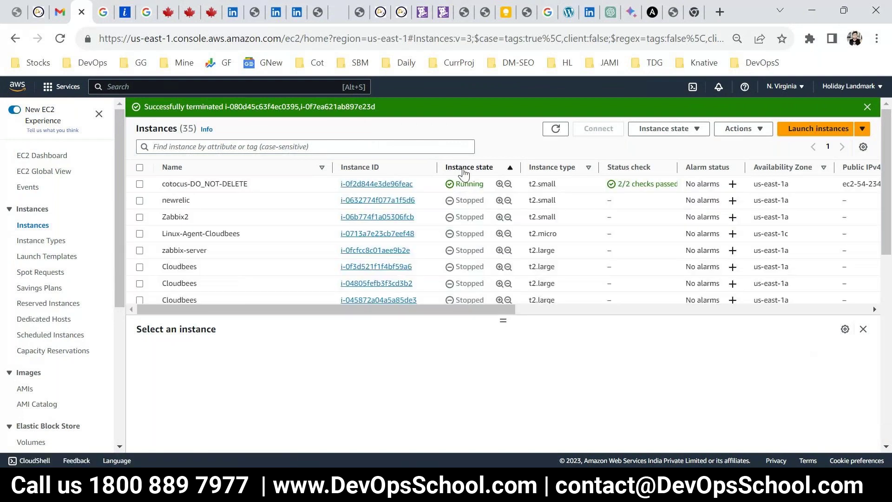
click(53, 158)
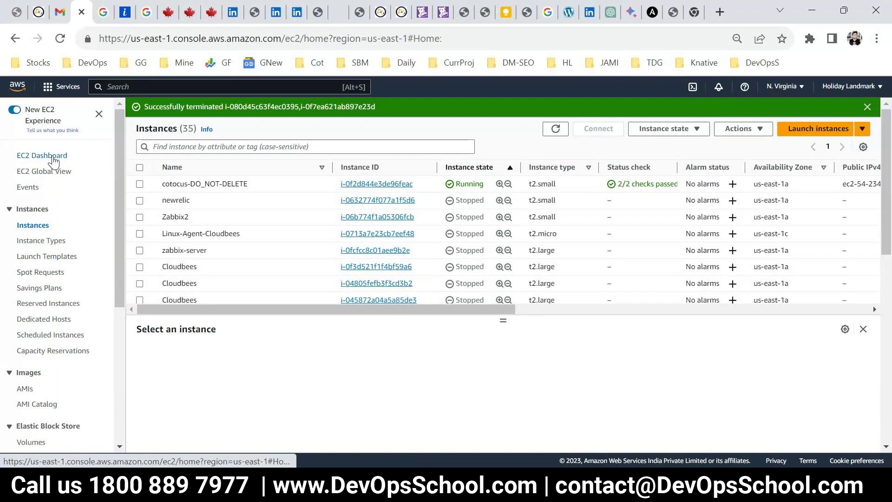
click(185, 350)
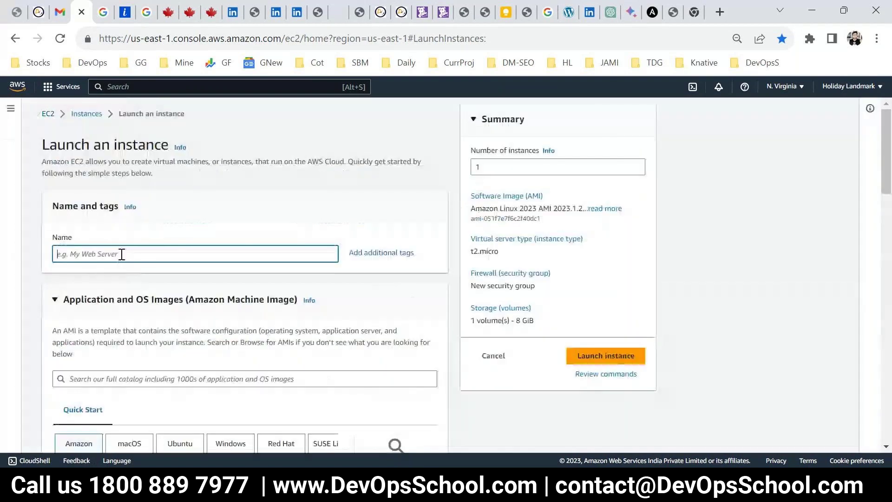
Name the instance TWOER1 and search the AMI catalog for centos7
text(TWOER1)
scroll(122, 254, down, 3)
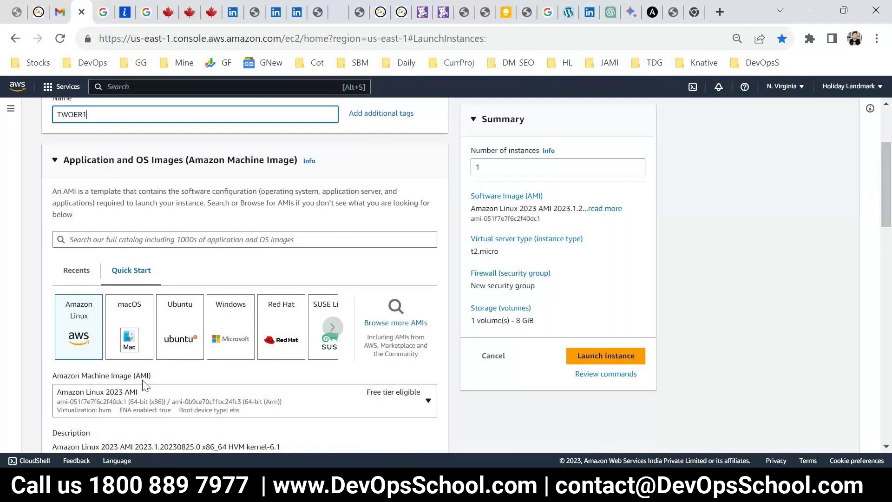
click(76, 270)
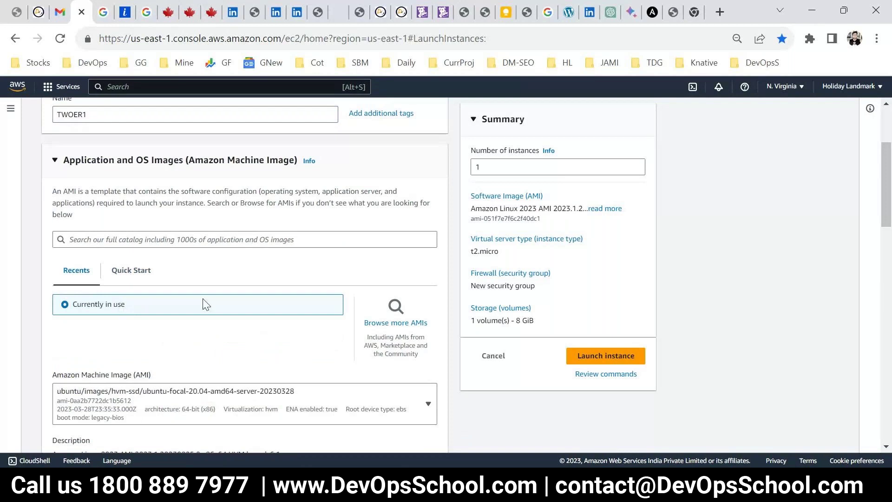
click(190, 239)
text(cent)
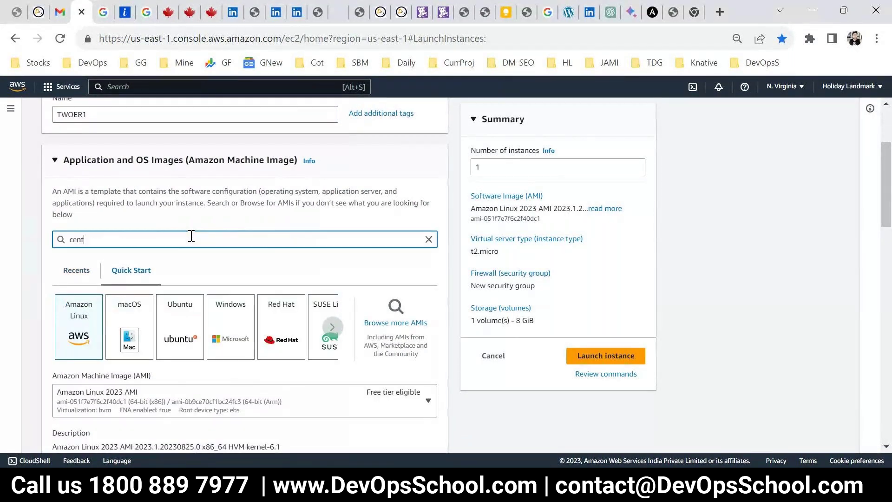
text(os7)
key(Return)
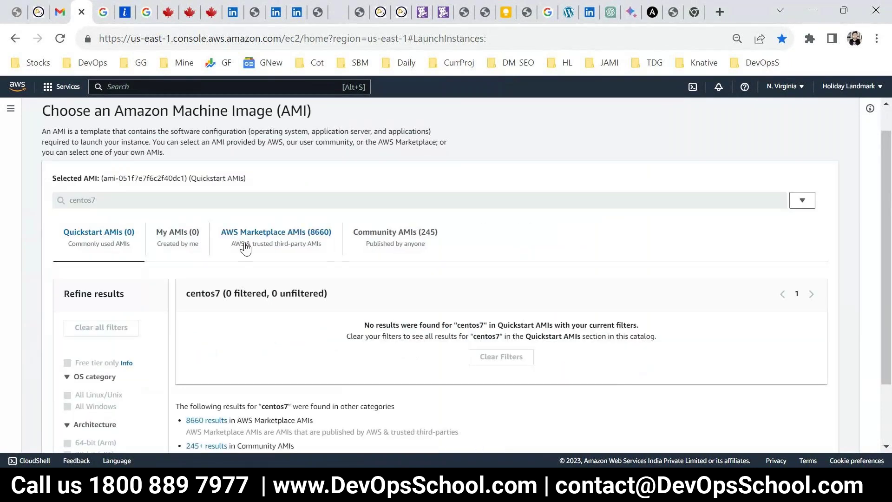
Select the CentOS 7 (x86_64) with Updates HVM image from AWS Marketplace AMIs
click(245, 240)
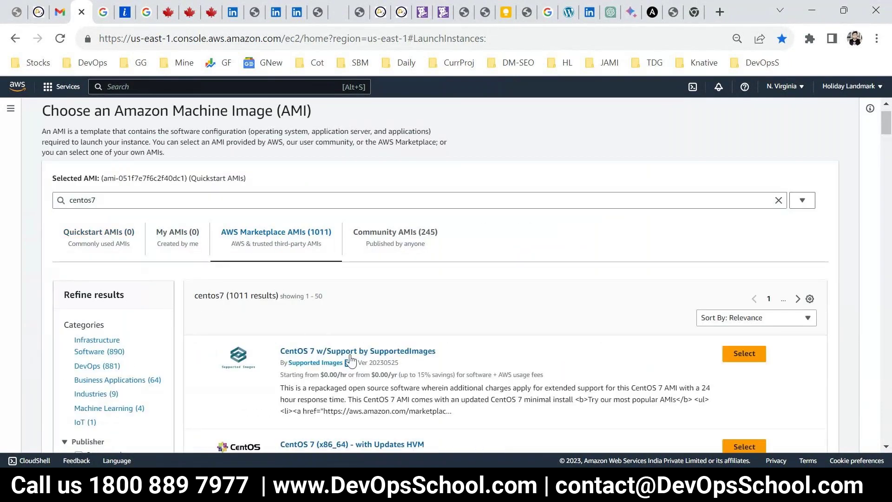
scroll(511, 371, down, 2)
click(727, 378)
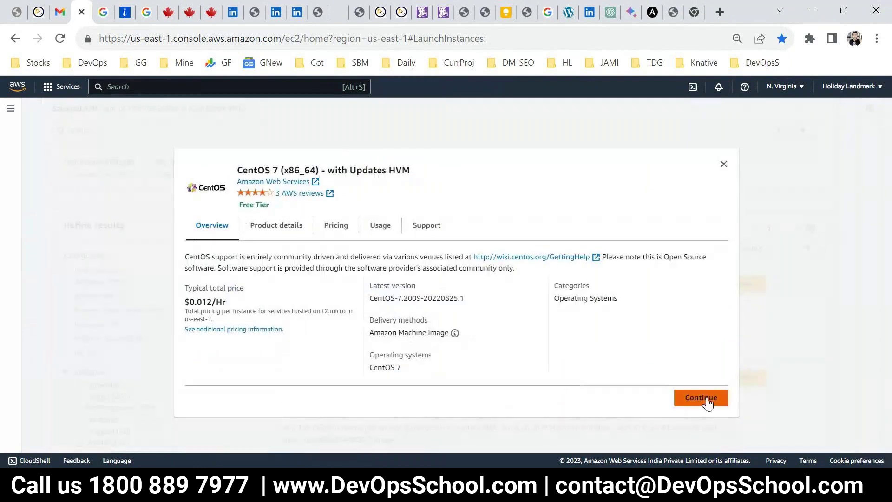
click(701, 398)
scroll(670, 394, down, 7)
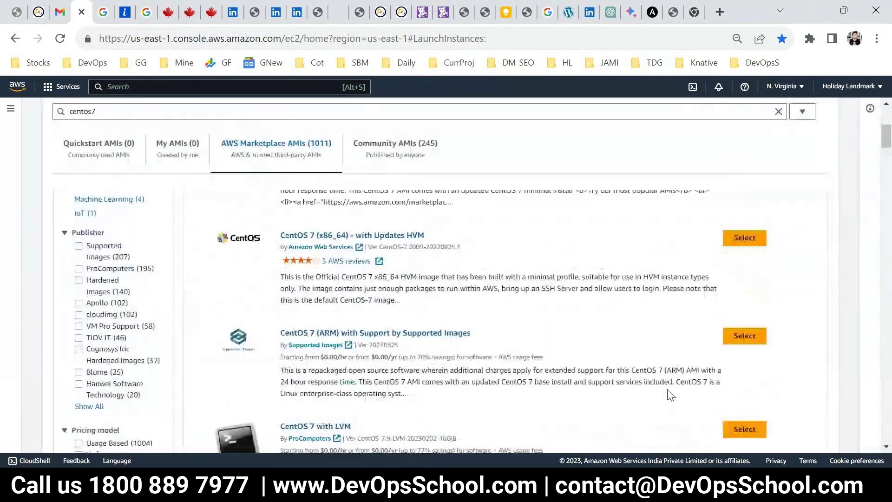
scroll(671, 394, up, 4)
scroll(670, 394, up, 2)
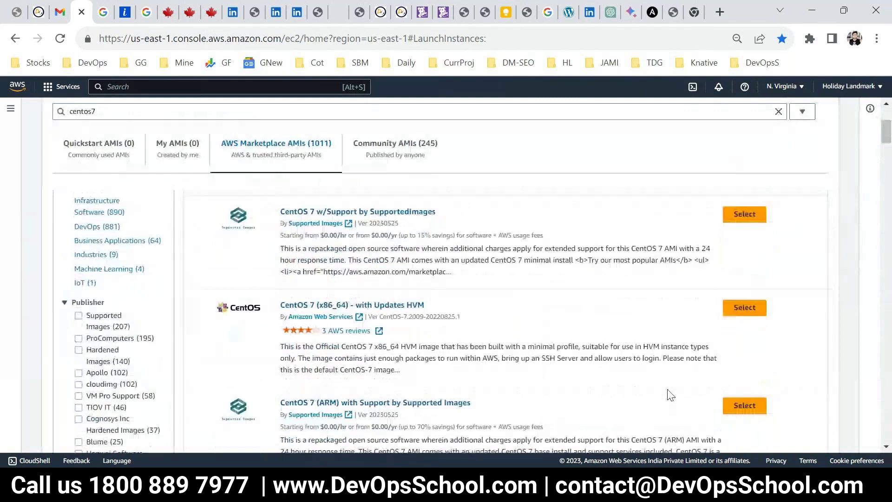
click(744, 306)
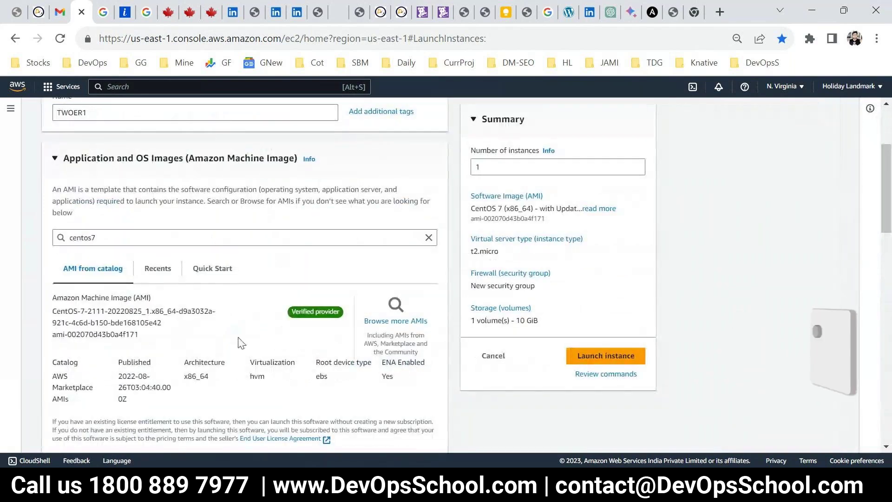
Set the instance type to t2.large and the key pair to SUNDAYLINUX
scroll(229, 362, down, 5)
scroll(230, 363, down, 1)
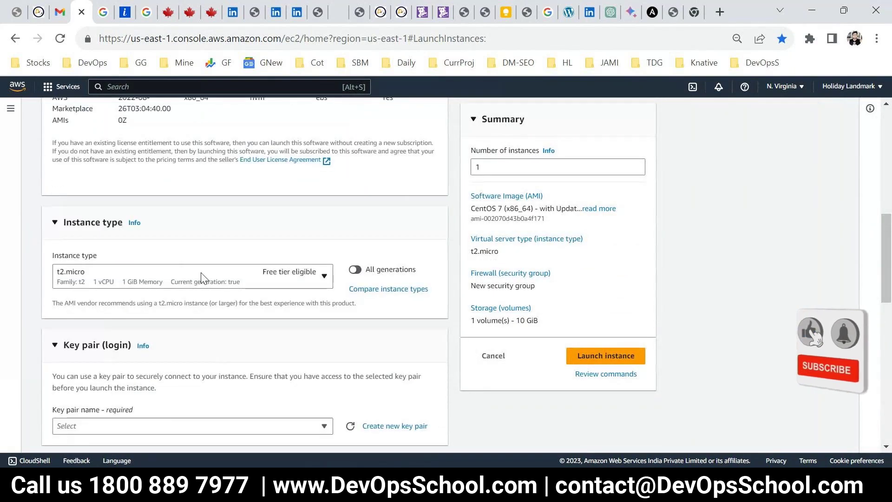
click(200, 278)
scroll(160, 228, down, 2)
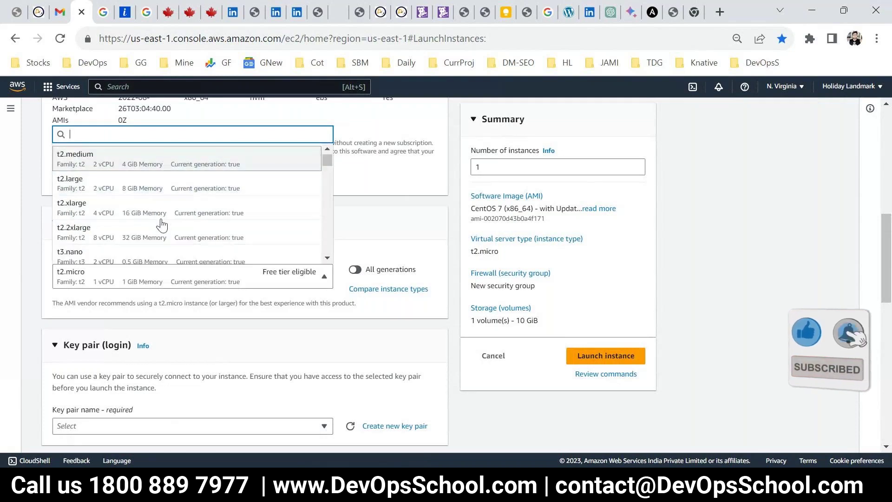
click(186, 182)
click(208, 357)
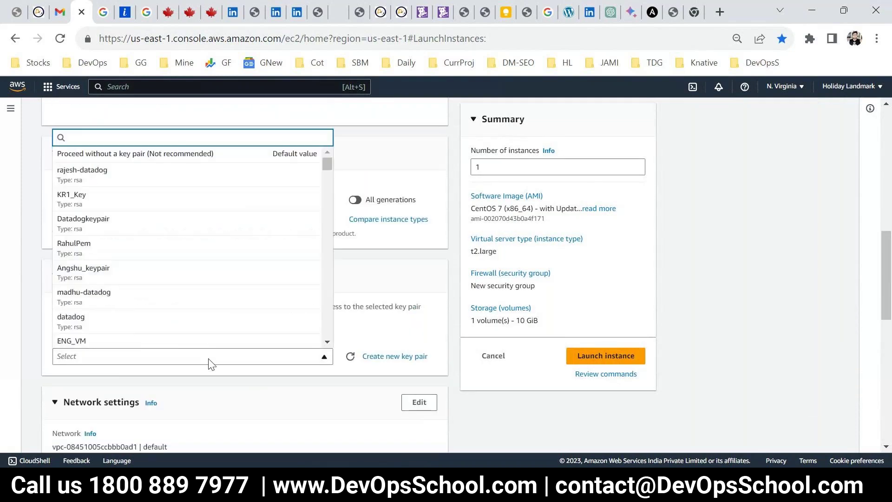
text(SUN)
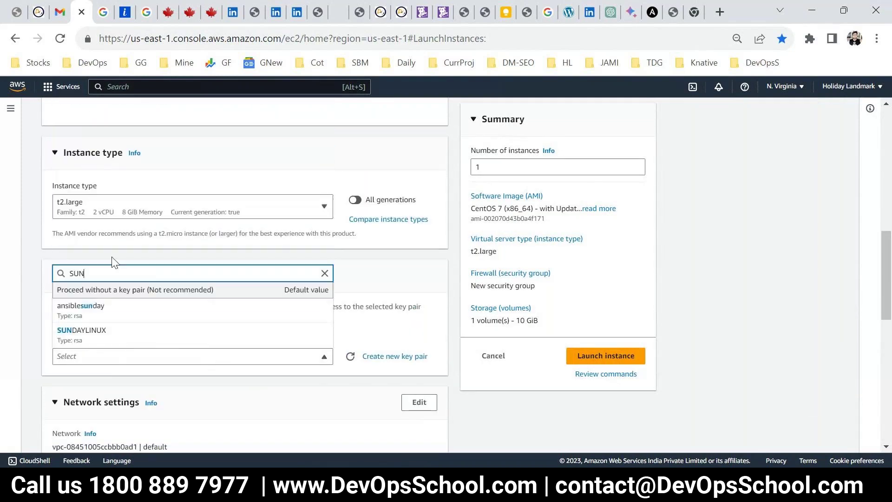
click(84, 332)
Use the existing default security group, set storage to 30 GiB, and launch the instance
scroll(186, 372, down, 3)
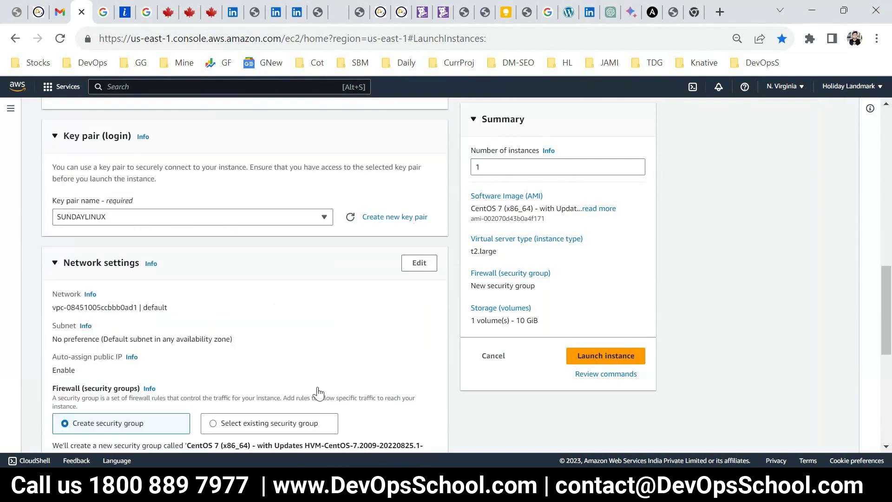
scroll(234, 399, down, 2)
click(236, 354)
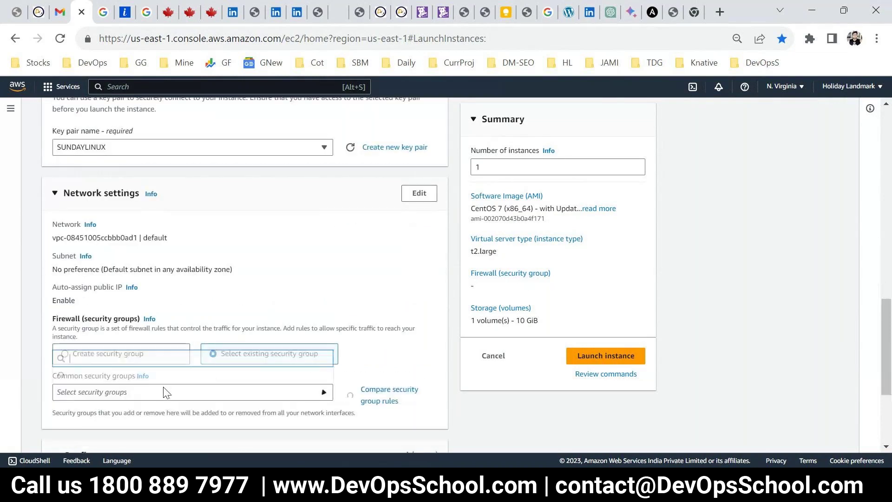
text(de)
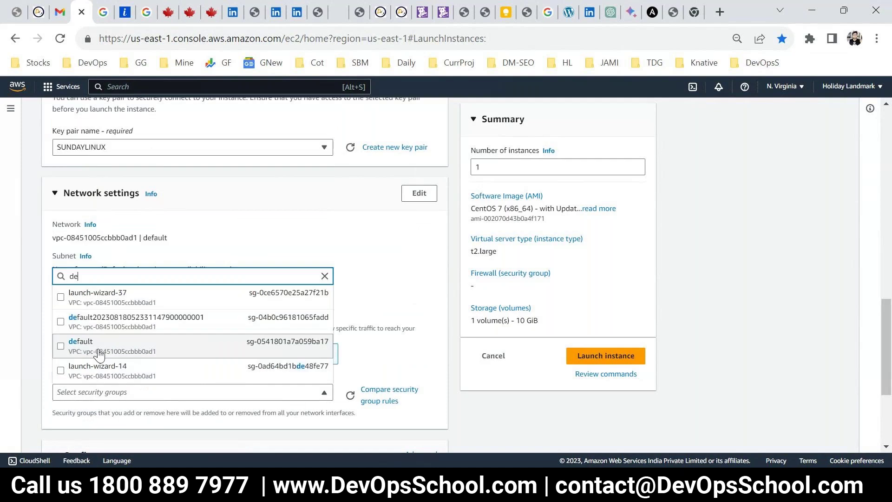
click(108, 346)
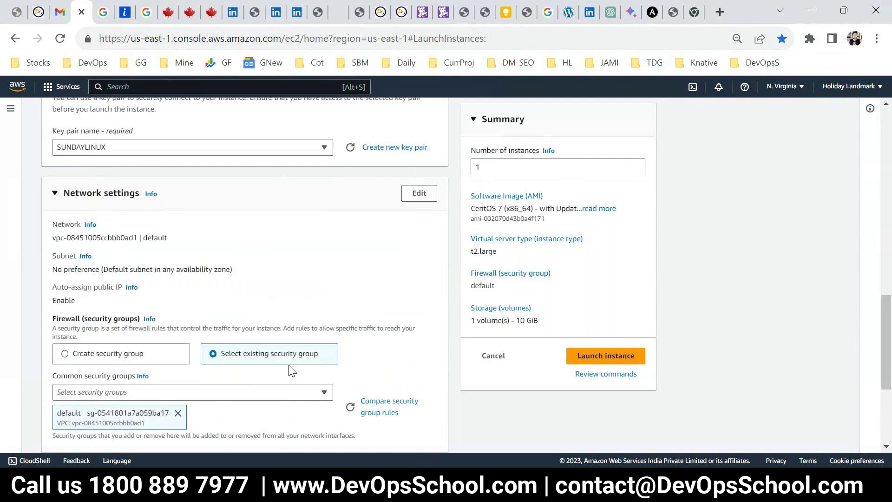
scroll(291, 370, down, 3)
double_click(77, 371)
text(30)
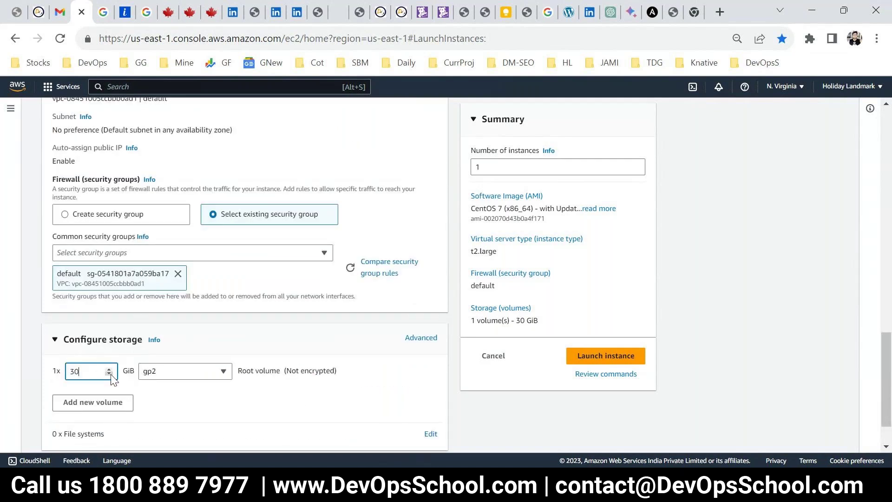
scroll(364, 398, down, 1)
click(594, 356)
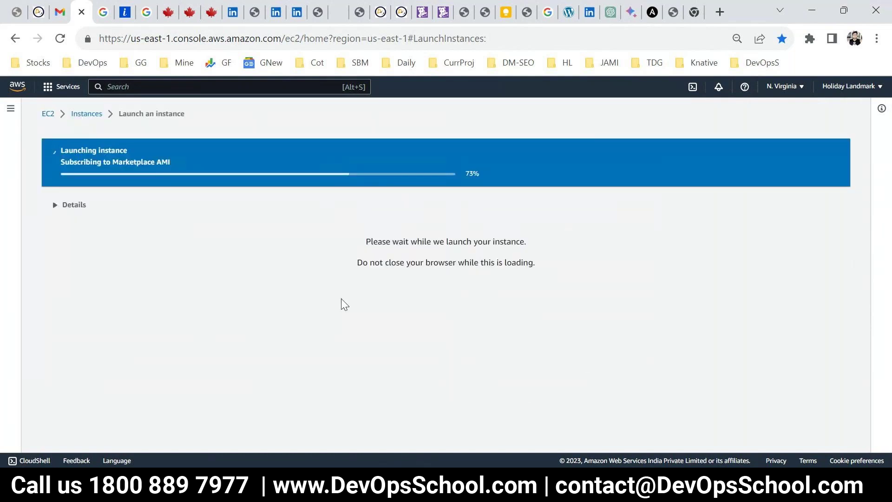
Expand the launch details, go to all instances, and refresh until TWOER1 shows as Pending
click(77, 204)
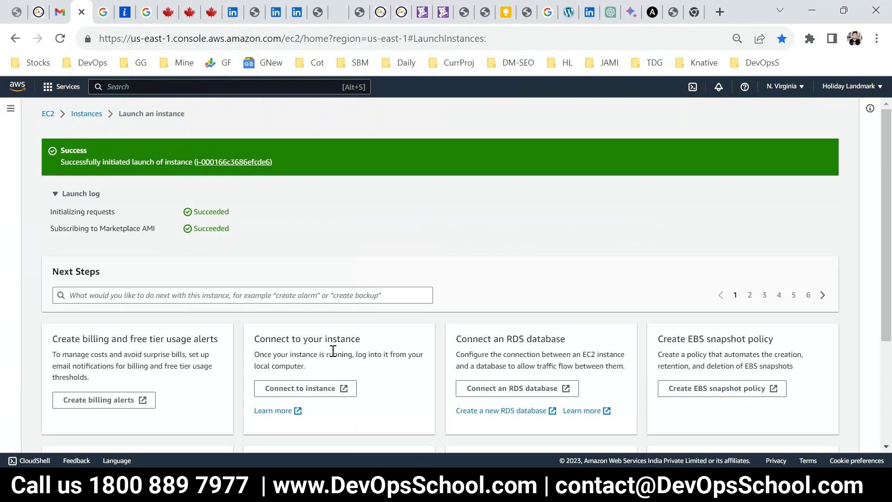
scroll(773, 450, down, 3)
click(775, 438)
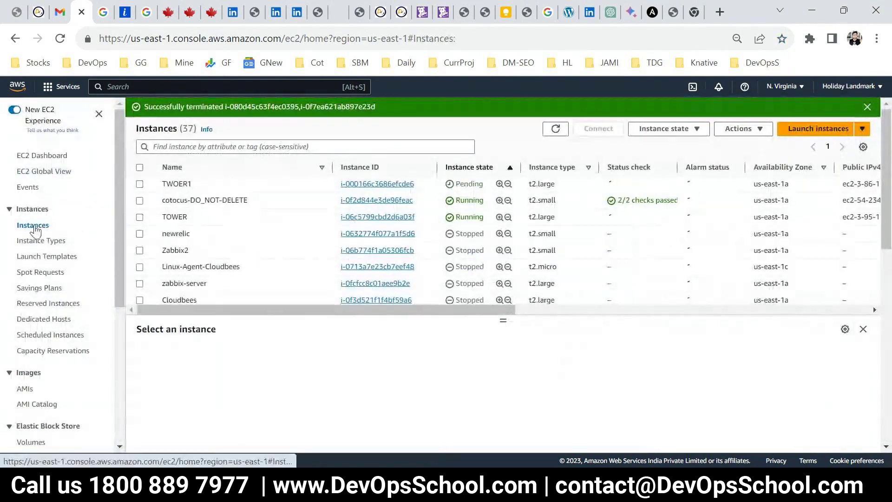
click(33, 225)
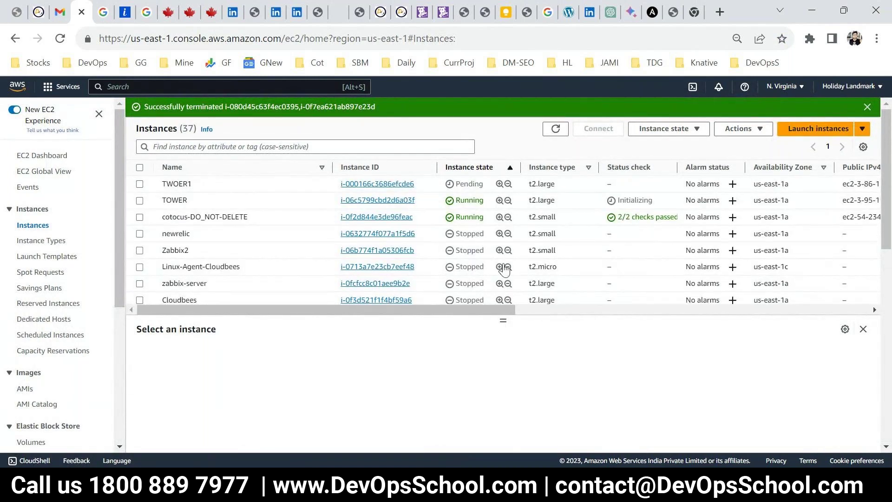
click(555, 130)
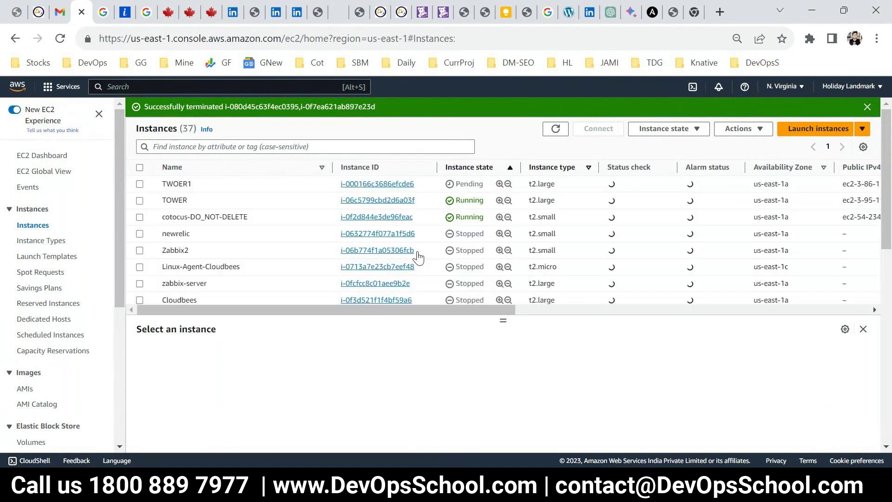
Terminate the TWOER1 instance via Instance state
click(139, 184)
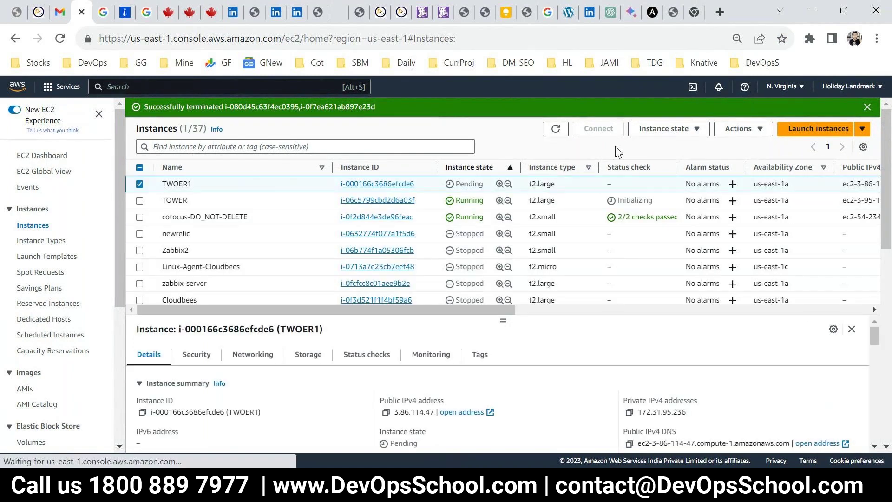
click(646, 132)
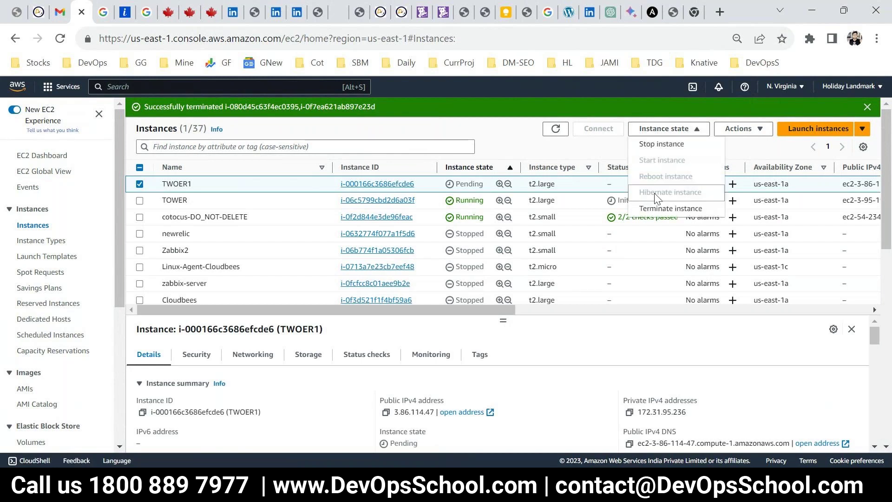
click(671, 209)
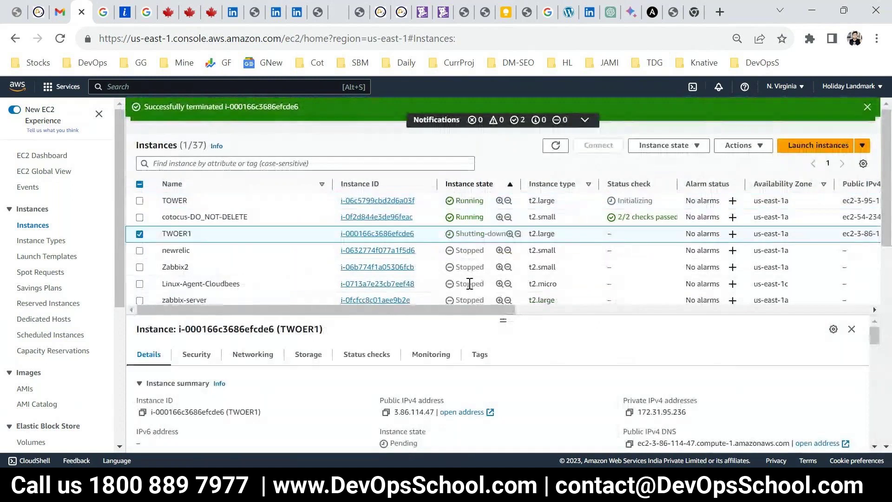
Select TOWER, copy its public IPv4 address, and open its Connect page
click(177, 201)
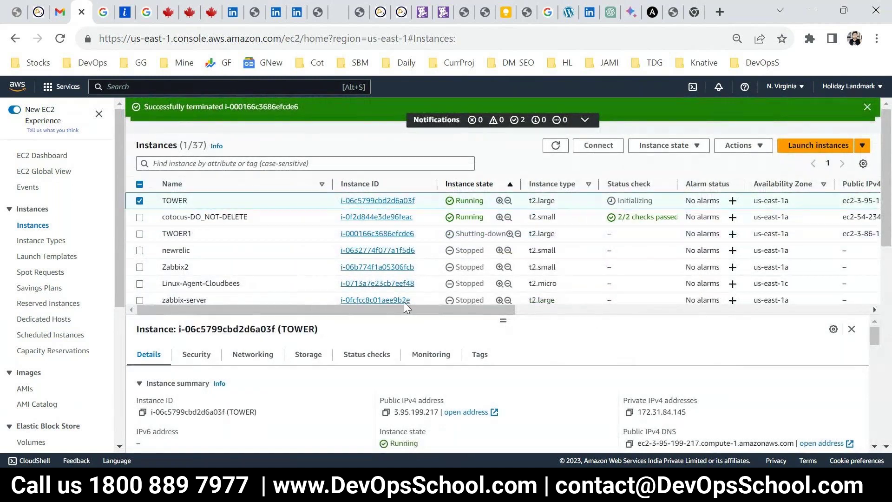
click(386, 412)
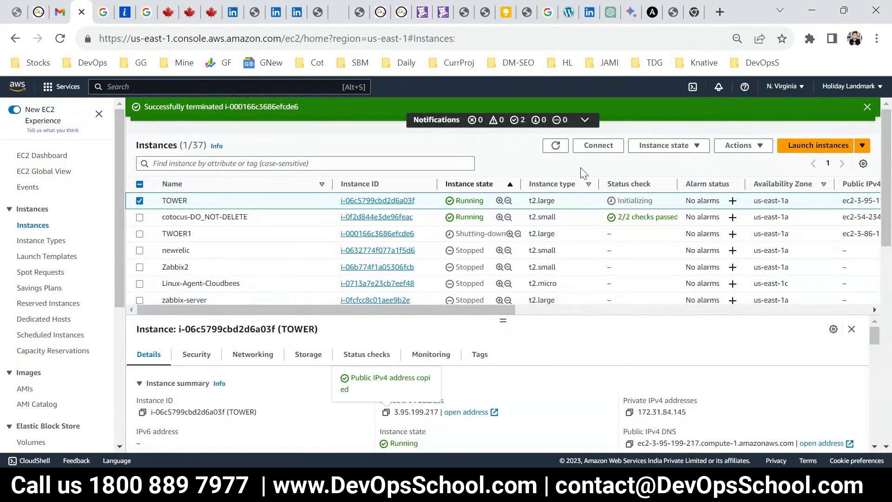
click(599, 145)
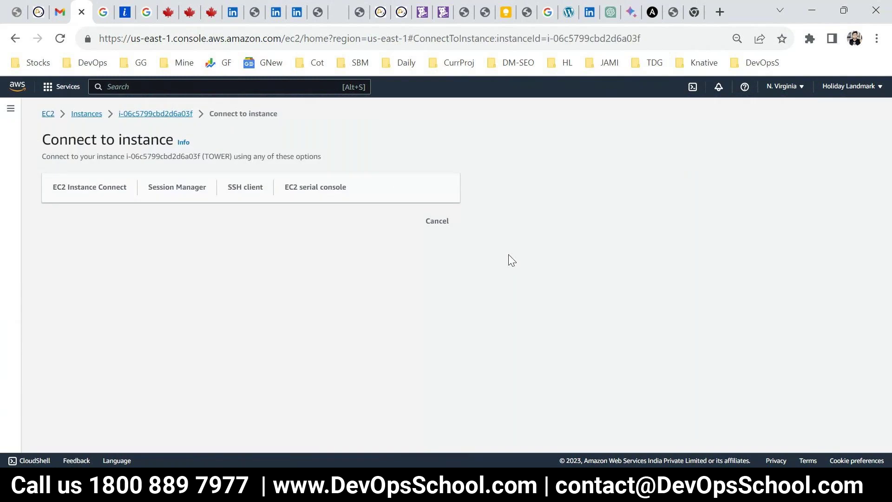
View the EC2 Instance Connect details, then launch PuTTY with TOWER's IP as host name
click(90, 188)
key(super)
text(pu)
click(139, 134)
key(ctrl+v)
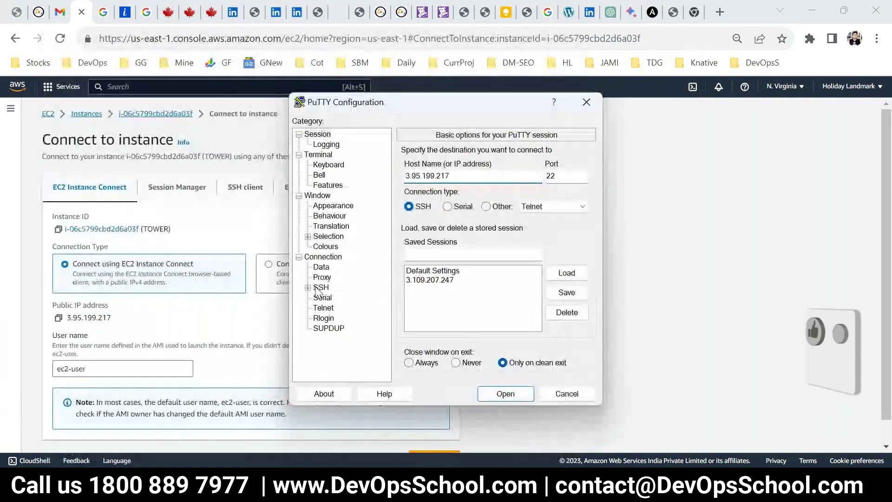
Load SUNDAYLINUX.ppk as the SSH private key, open the session, and accept the host key
click(307, 288)
click(346, 328)
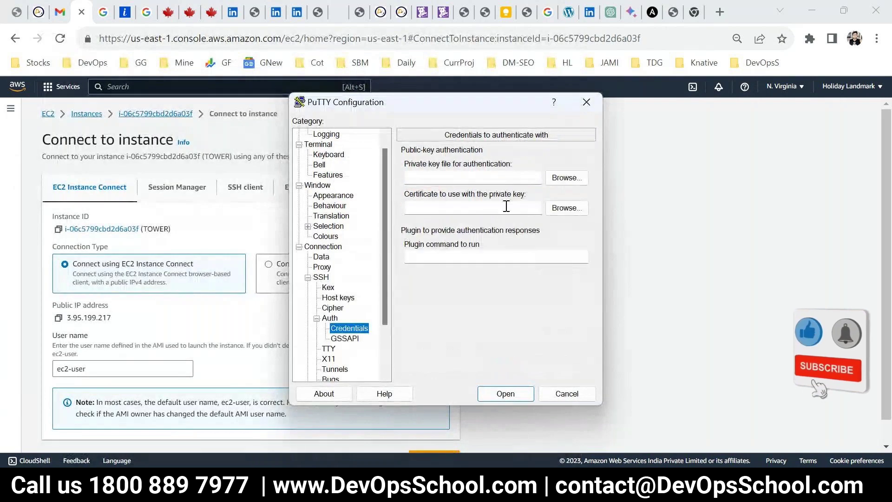
click(566, 178)
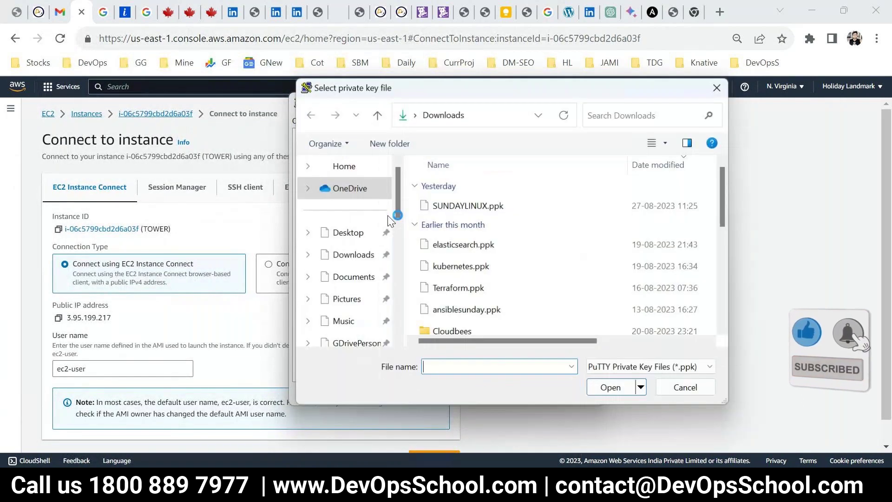
click(461, 205)
click(610, 387)
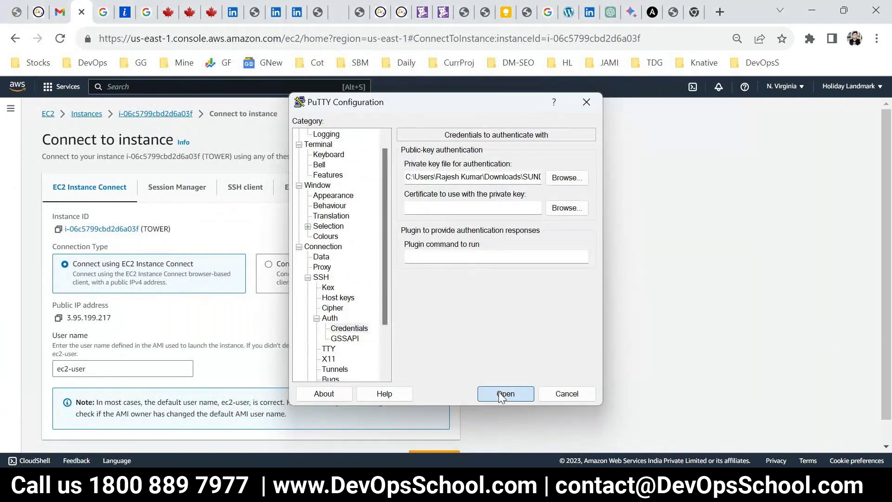
click(499, 393)
click(276, 330)
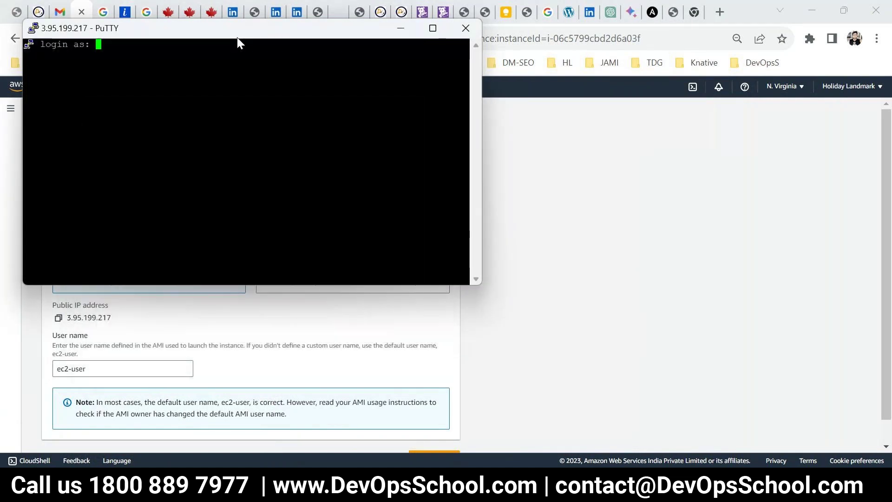
Change the PuTTY session font to bold size 14 and reposition the terminal window
right_click(237, 37)
click(293, 246)
click(325, 247)
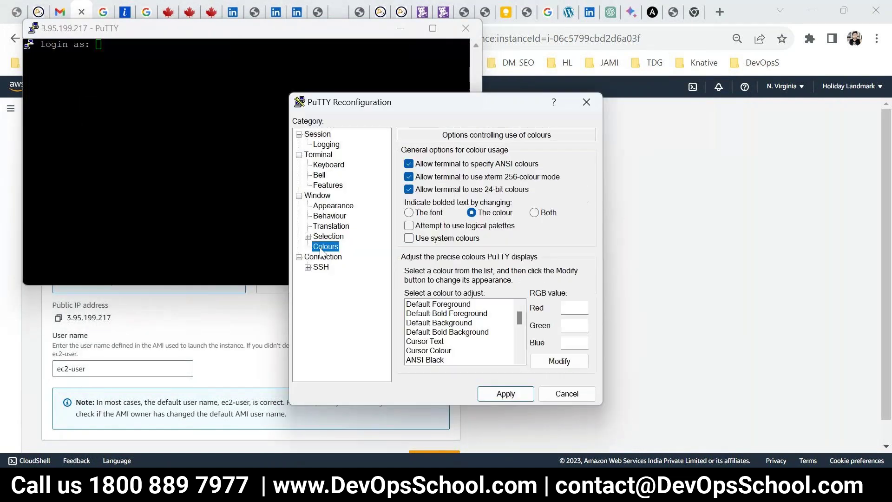
click(331, 204)
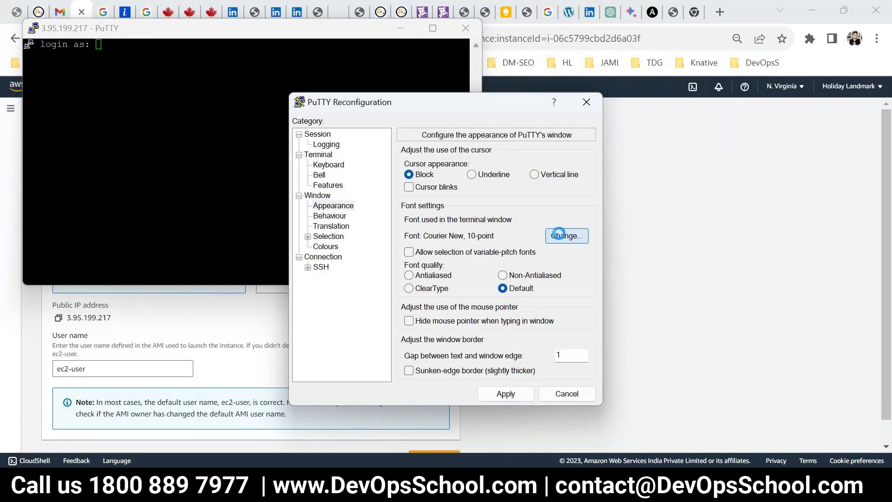
click(570, 236)
click(546, 201)
click(453, 189)
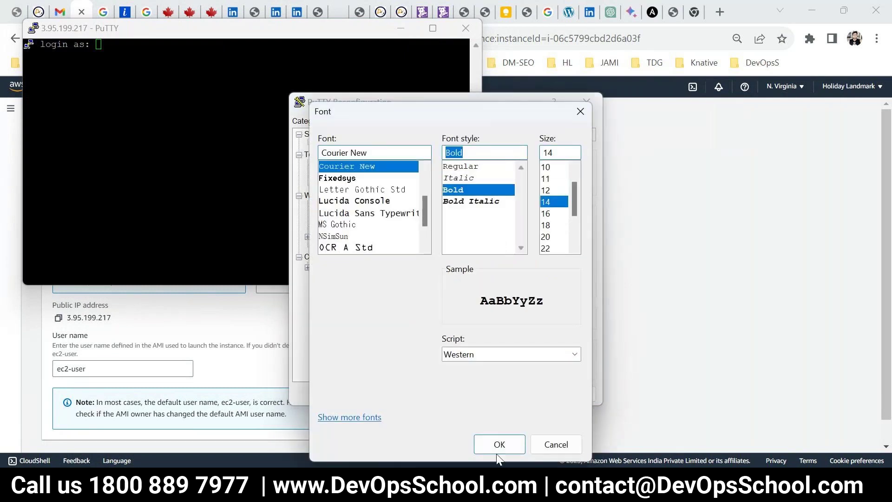
click(496, 451)
click(506, 393)
drag(217, 33, 338, 129)
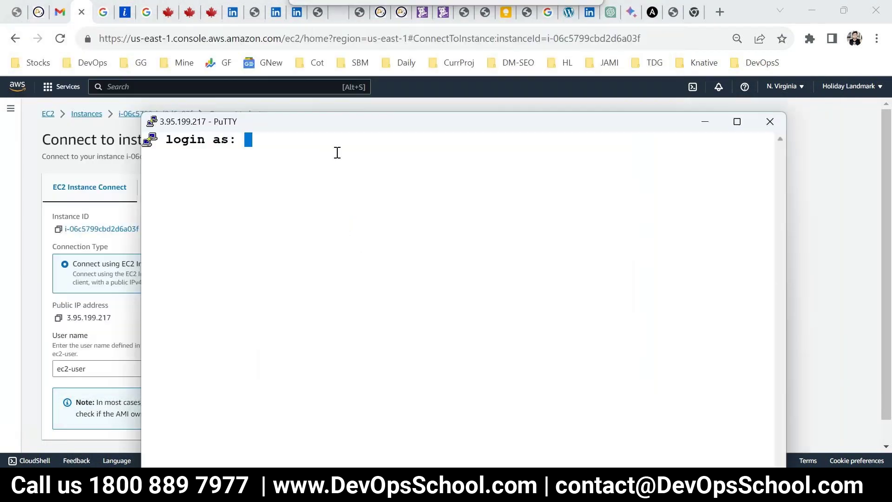
Log in as ec2-user, dismiss the 'Server refused our key' error, and return to EC2 Connect
text(ce)
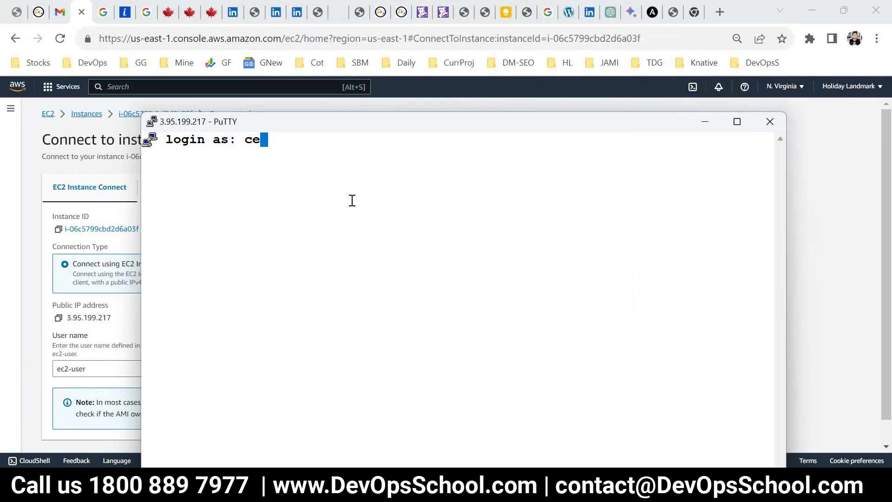
key(BackSpace)
key(BackSpace)
text(ec2-user)
key(Return)
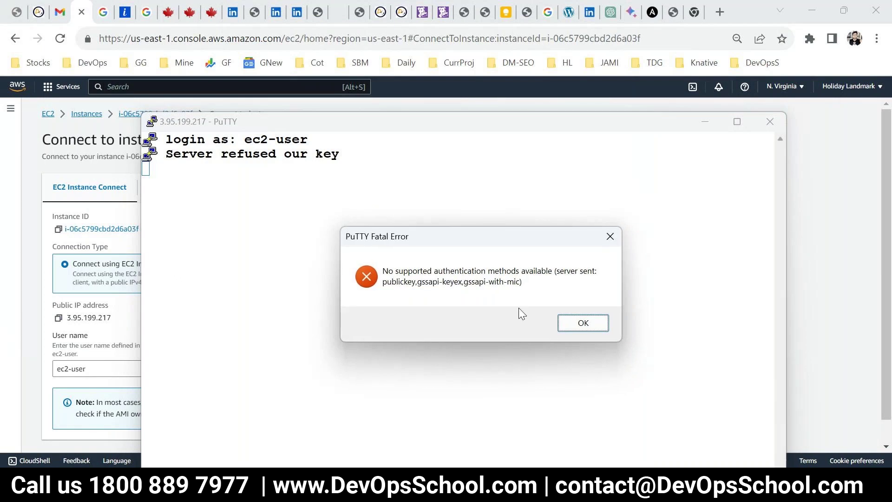
click(580, 323)
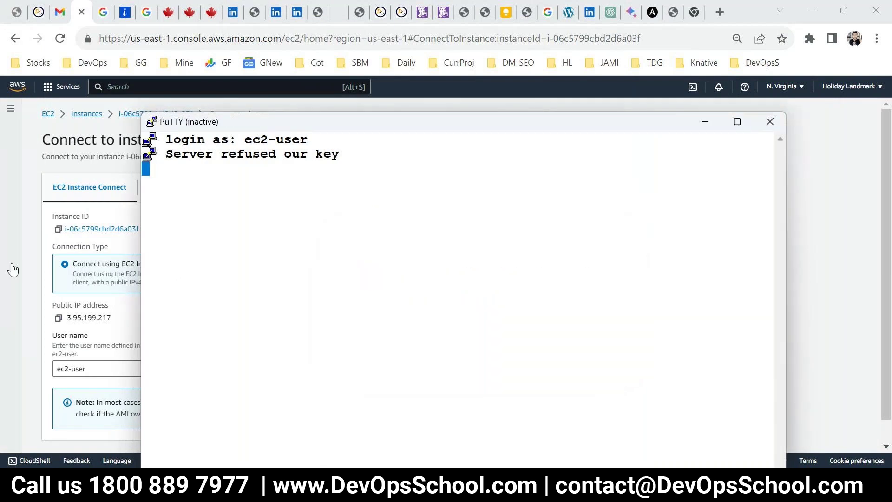
click(13, 269)
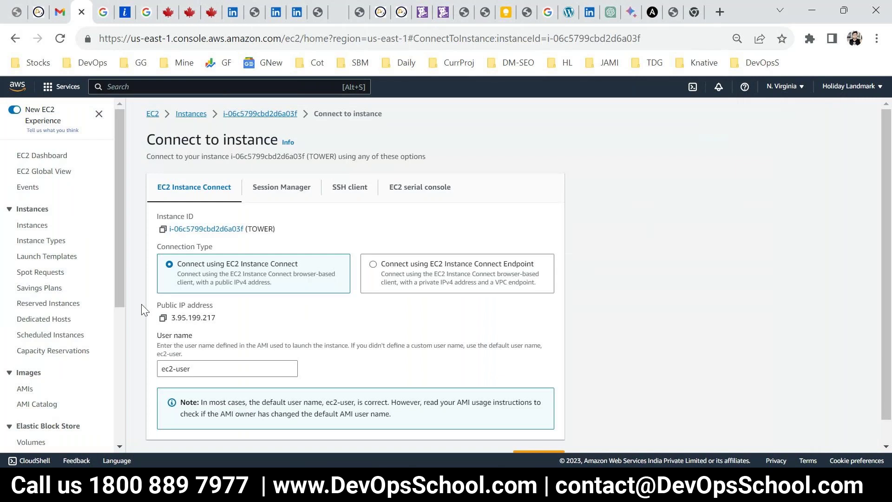
Select TOWER in the instances list and check its launch key pair in Details
click(32, 225)
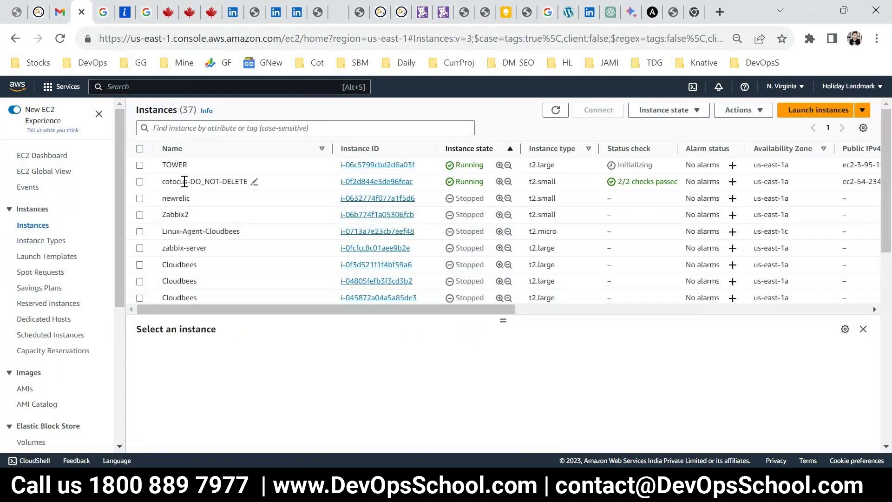
click(190, 166)
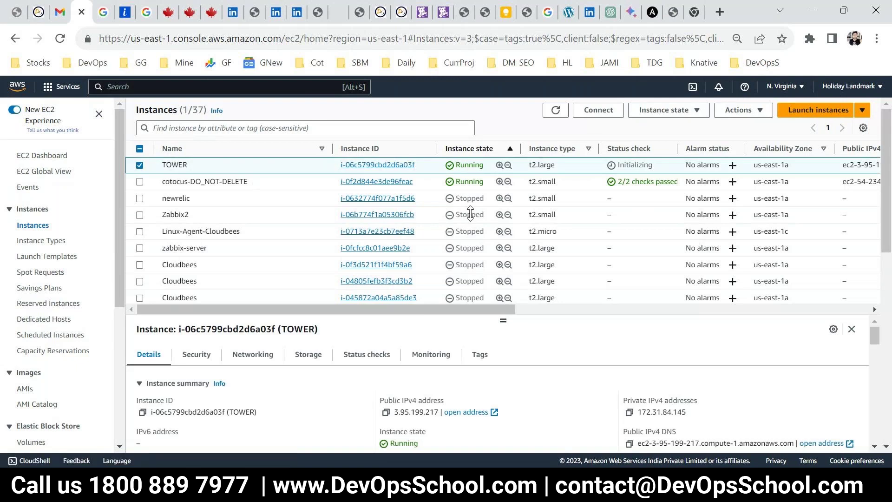
drag(470, 214, 470, 232)
scroll(460, 371, down, 10)
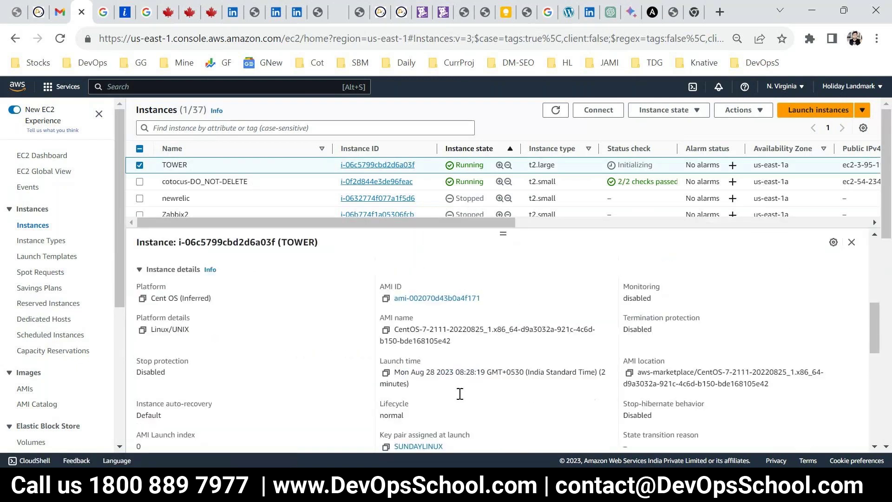
scroll(460, 394, down, 3)
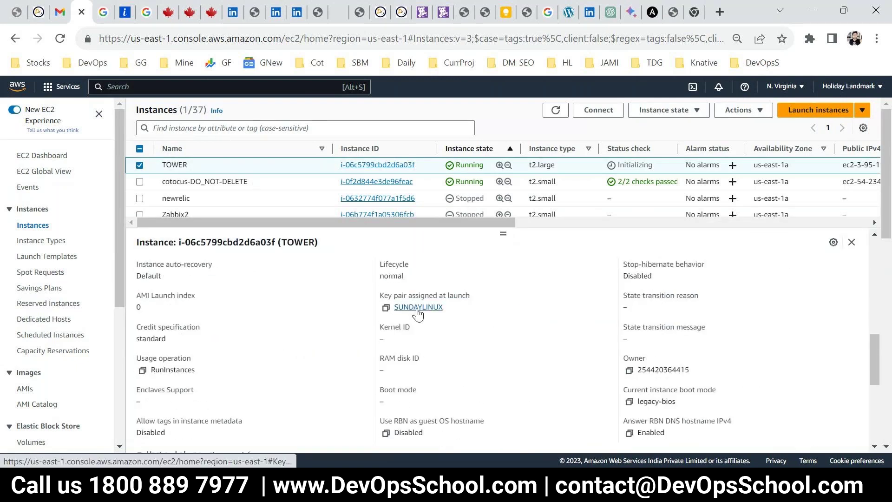
key(alt+Tab)
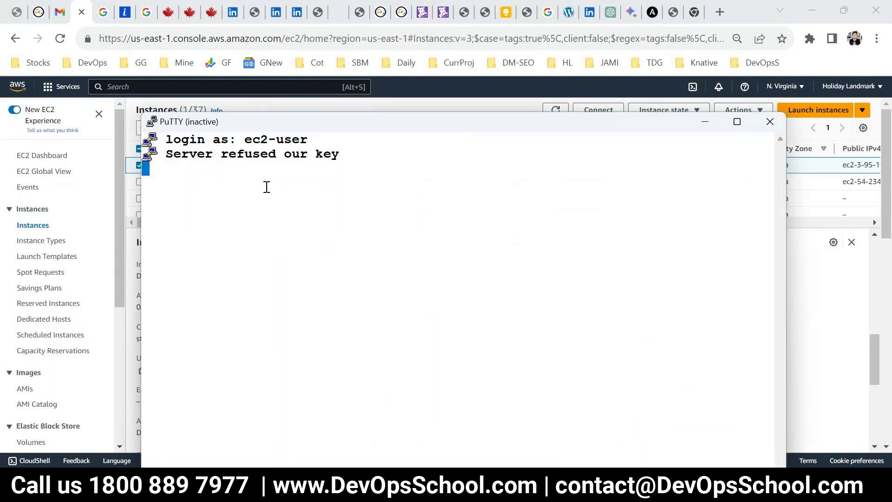
key(alt+Tab)
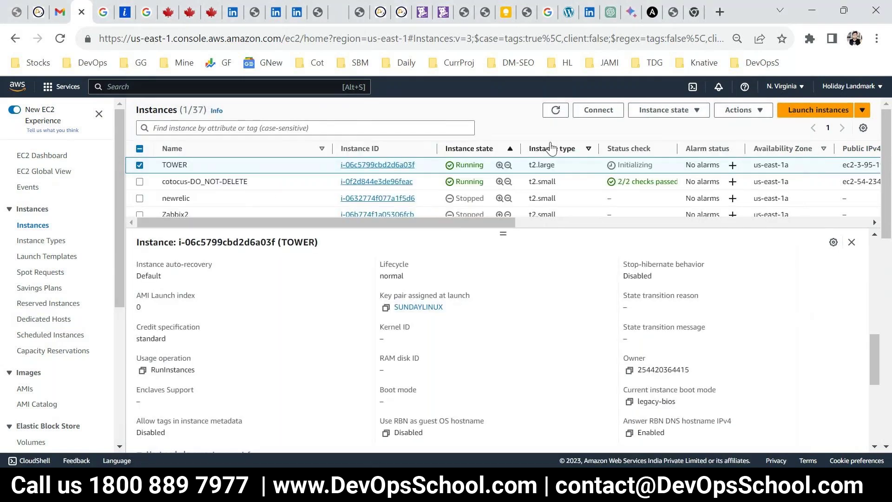
Open TOWER's connect page and duplicate the PuTTY session to 3.95.199.217
click(591, 115)
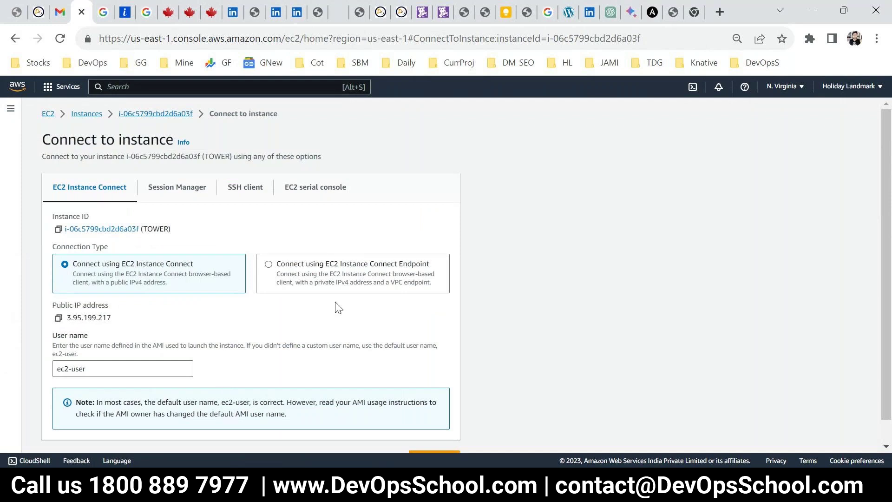
scroll(339, 307, down, 1)
key(alt+Tab)
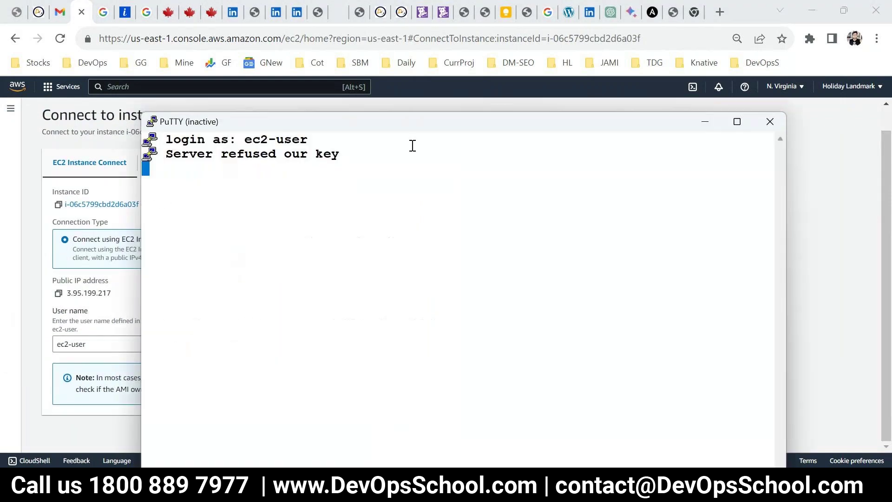
right_click(413, 145)
click(427, 264)
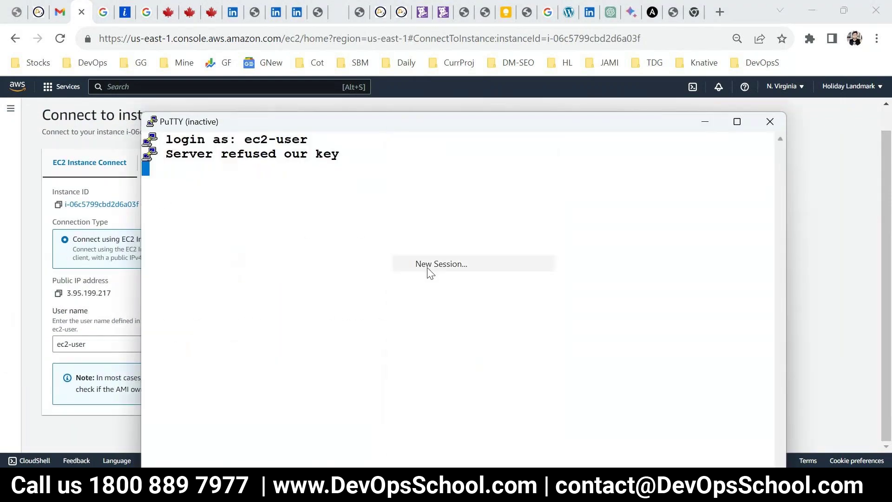
text(3.95.199.217)
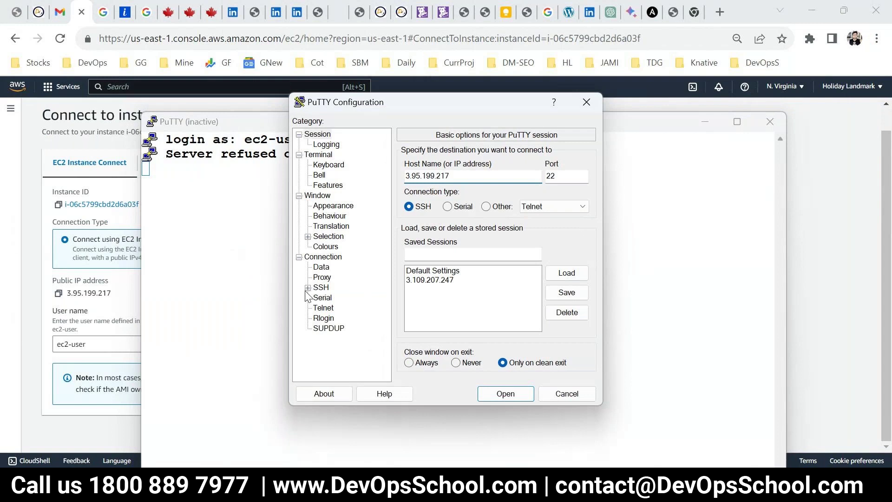
Set SUNDAYLINUX.ppk as the private key under SSH Auth Credentials and open the session
click(308, 287)
click(317, 315)
click(346, 325)
click(563, 208)
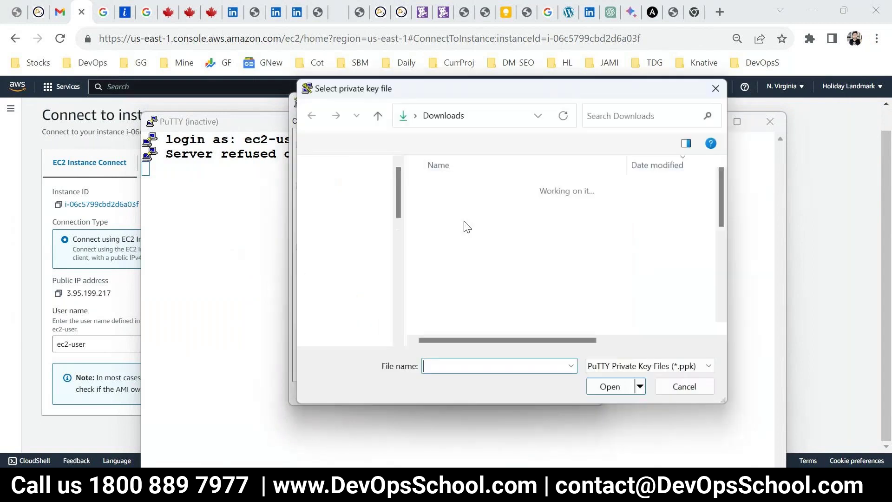
click(467, 206)
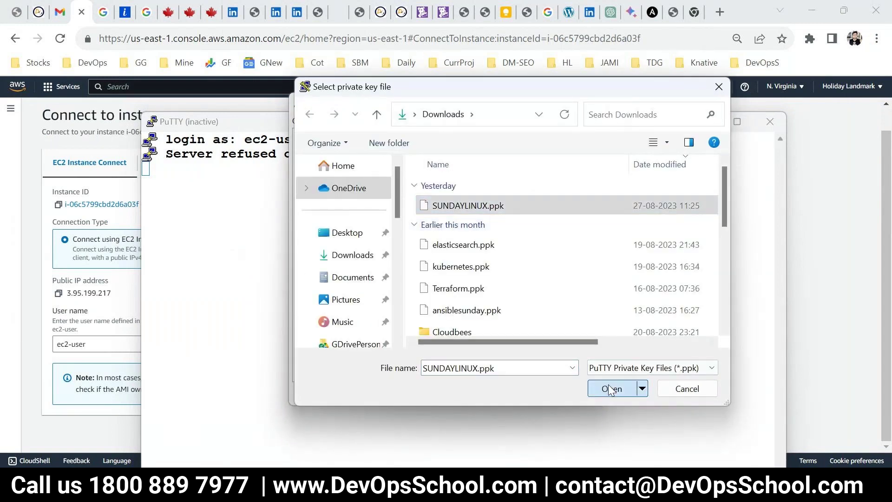
click(610, 388)
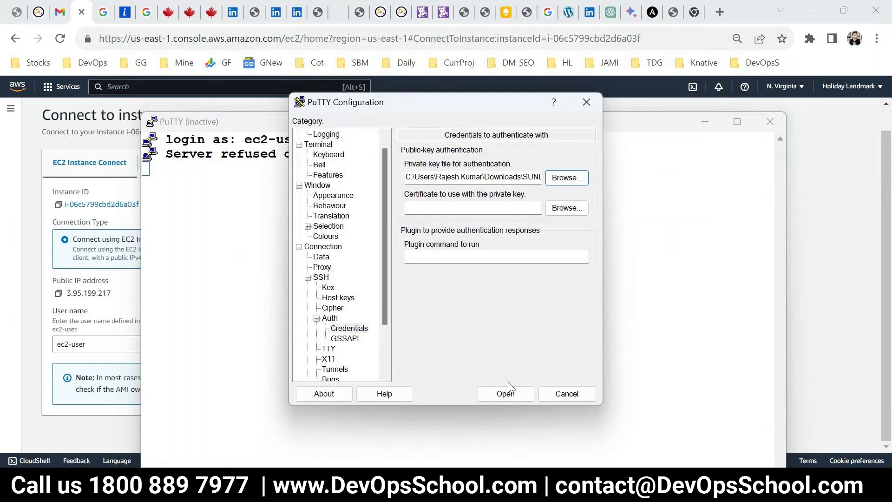
click(507, 391)
Log in as ec2-user, dismiss the fatal authentication error, and return to the EC2 connect page
drag(215, 48, 333, 90)
text(ec2-)
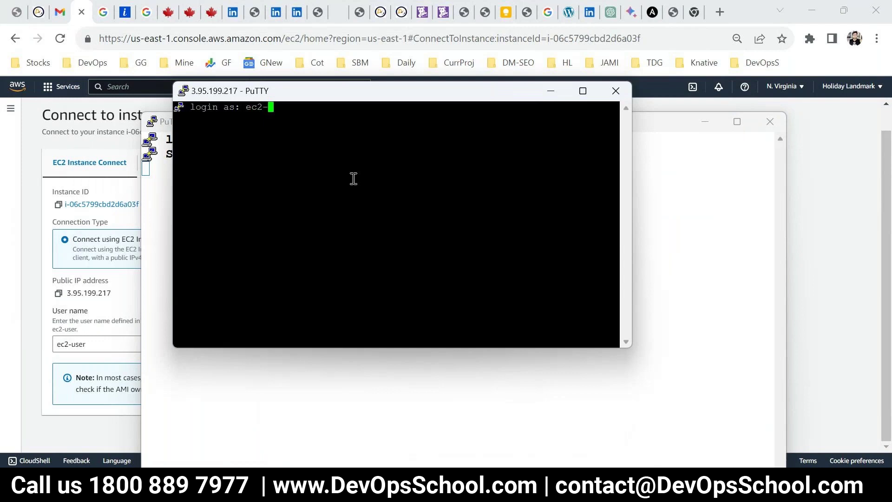
text(user)
key(Return)
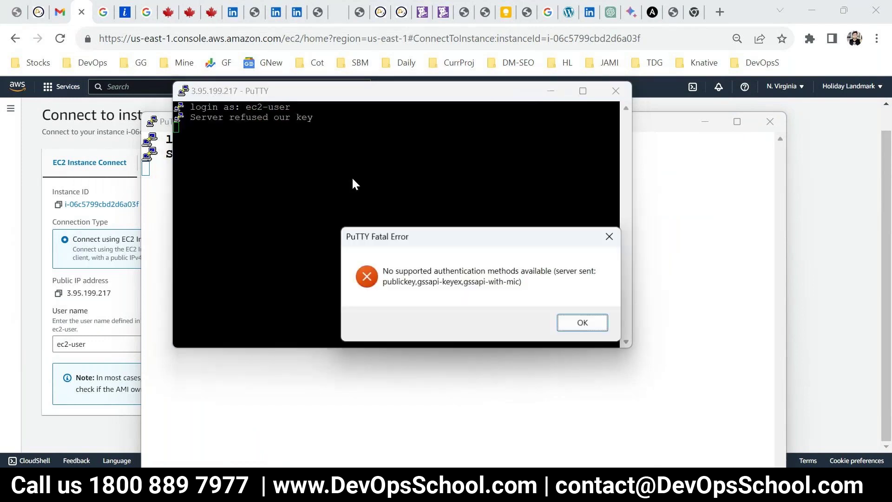
key(Return)
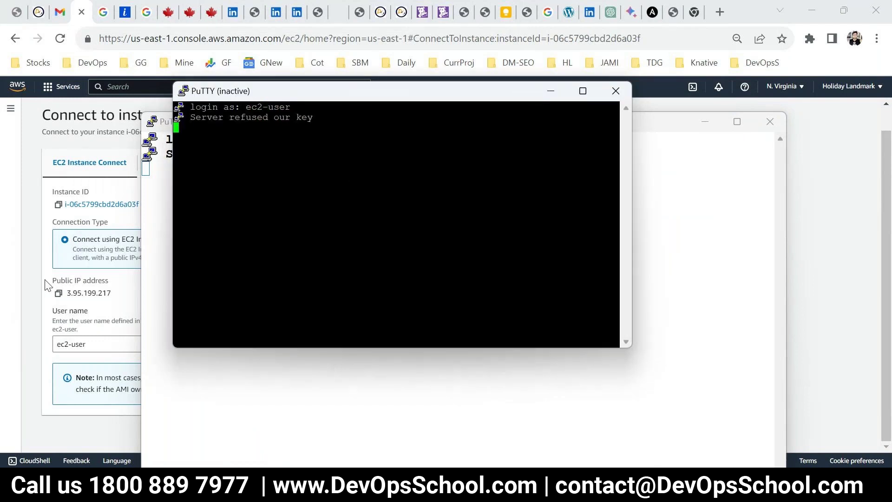
click(46, 284)
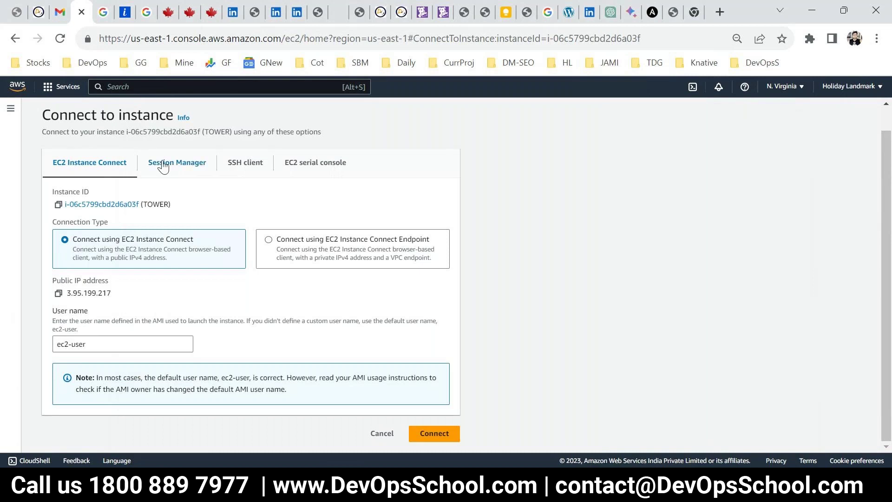
Attempt an EC2 Instance Connect session to TOWER and inspect the SSH connection error
key(alt+Tab)
key(alt+Tab)
click(428, 433)
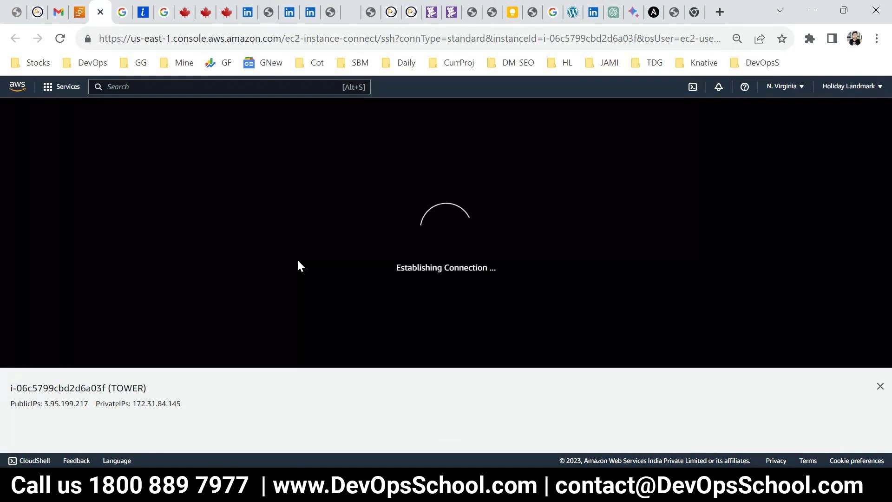
drag(122, 117, 542, 124)
click(96, 126)
double_click(99, 123)
Retry the browser connection, then view the Session Manager option, which needs an IAM instance profile
click(79, 11)
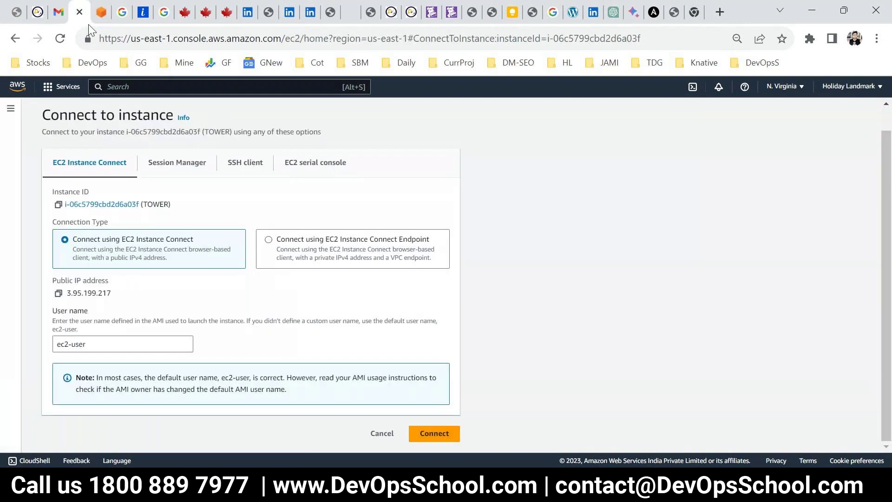
click(432, 433)
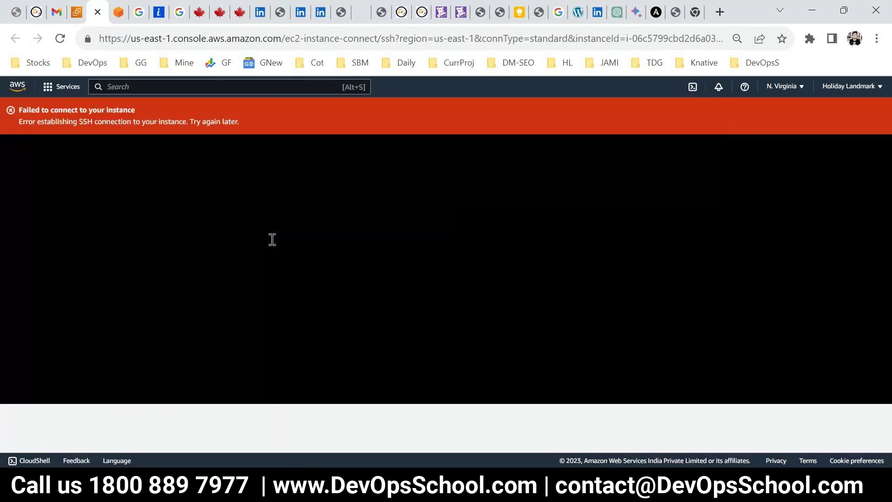
click(62, 13)
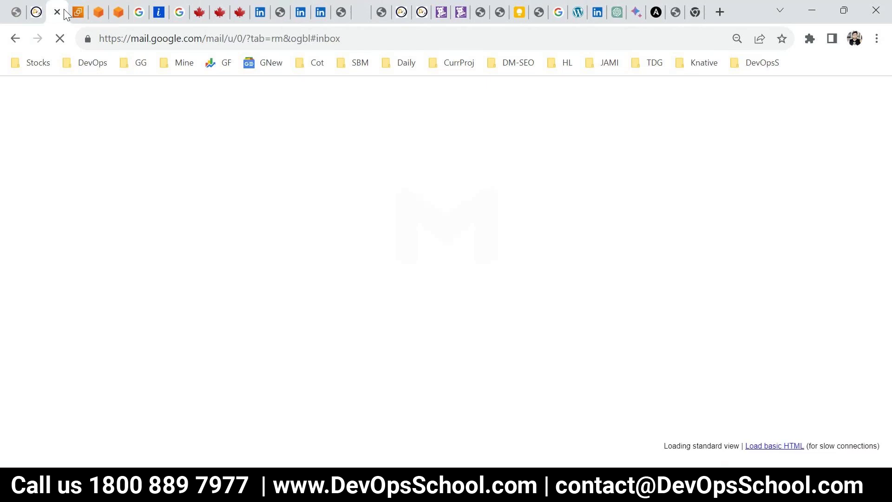
click(72, 13)
click(183, 169)
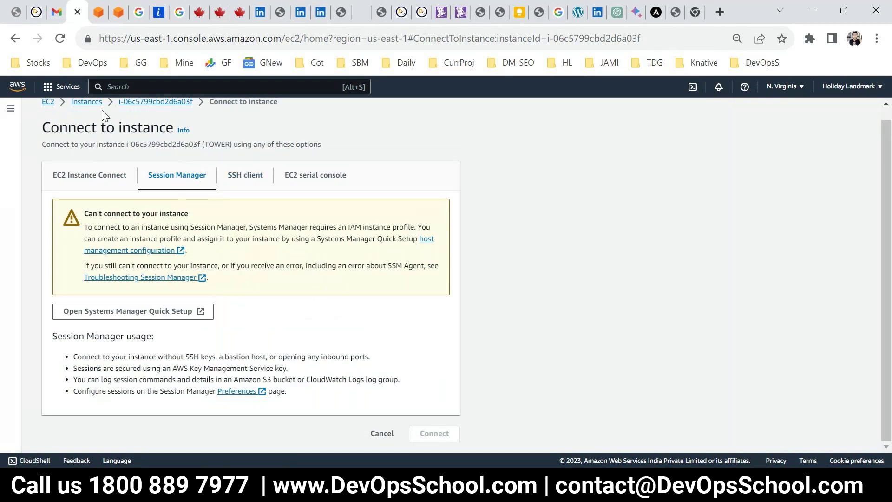
Open the TOWER instance summary and close the stray PuTTY window
click(139, 102)
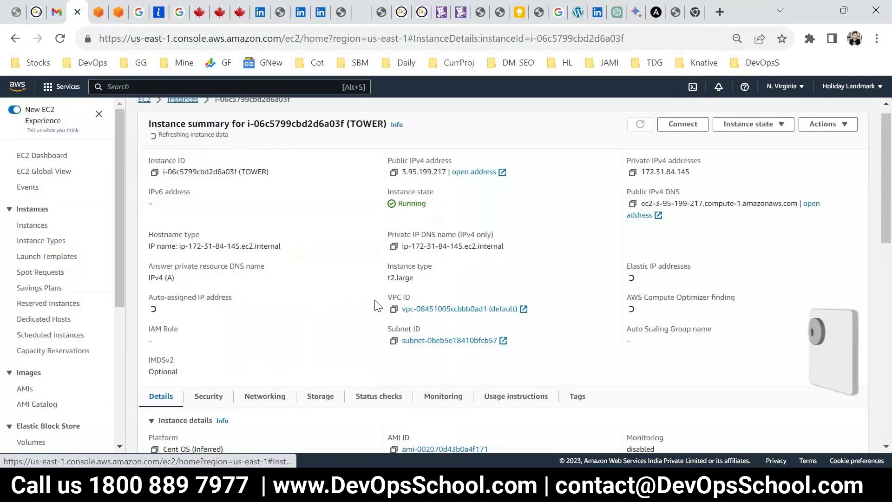
scroll(349, 339, down, 3)
scroll(372, 375, down, 3)
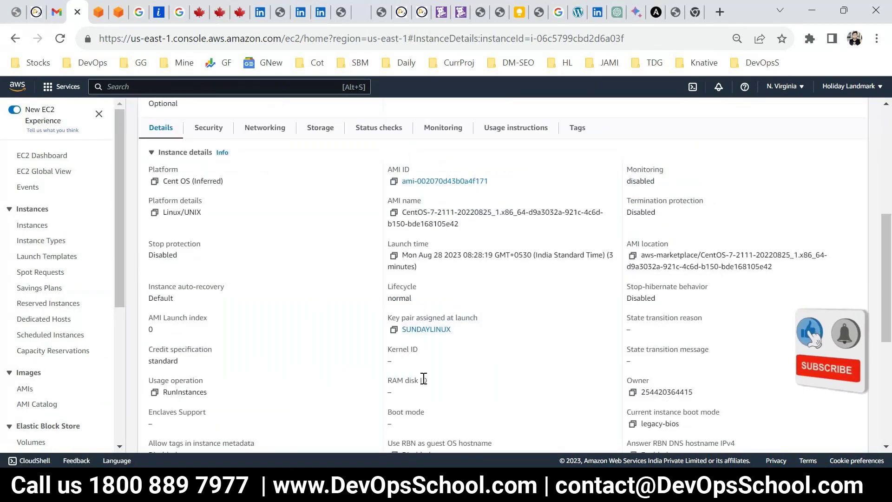
scroll(424, 380, down, 2)
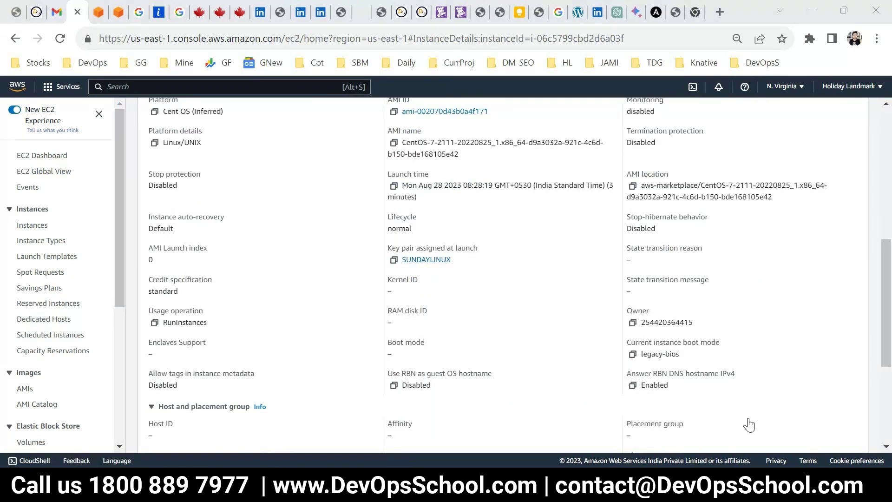
click(797, 401)
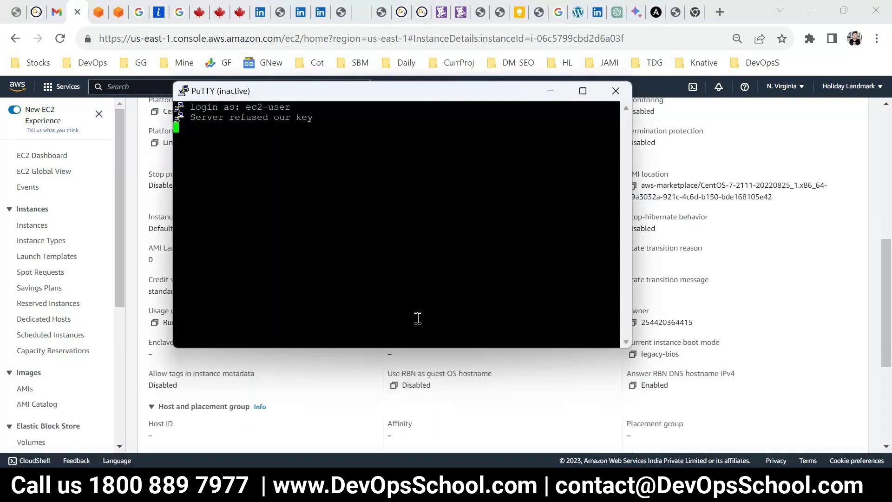
key(alt+F4)
Show TOWER's usage instructions and follow the wiki.centos.org/Cloud/AWS link
scroll(288, 277, up, 5)
click(209, 266)
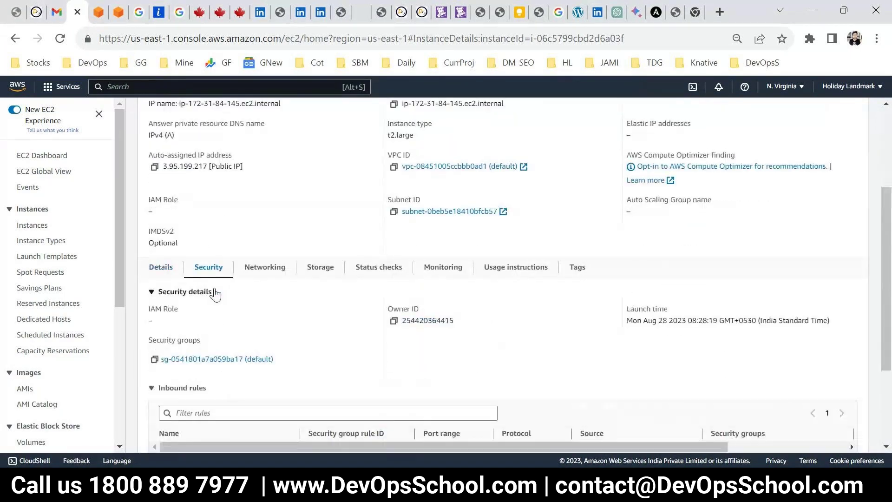
click(161, 268)
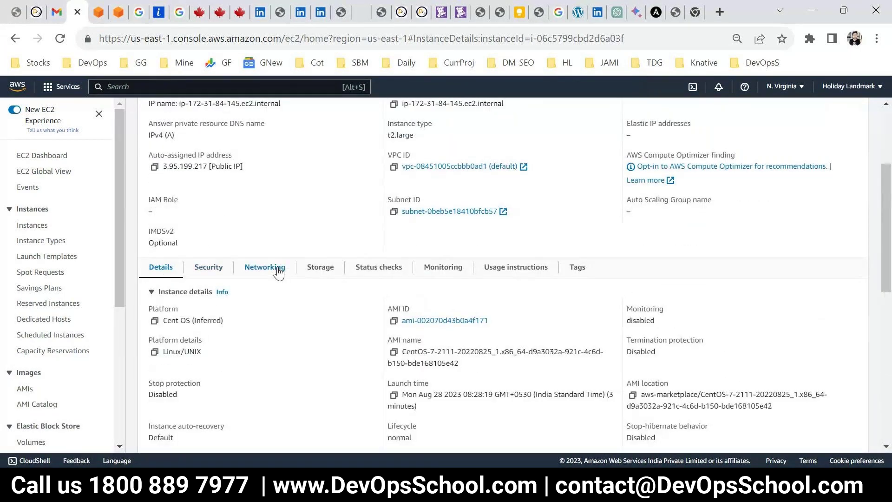
click(519, 272)
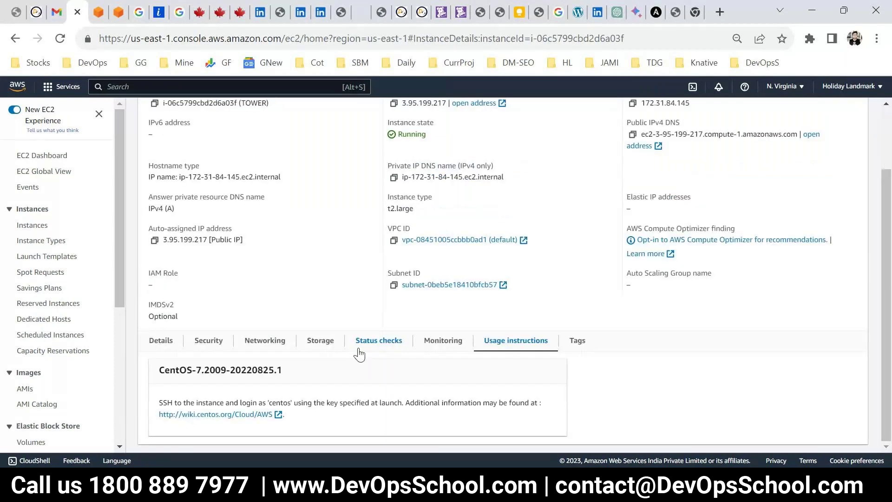
click(219, 413)
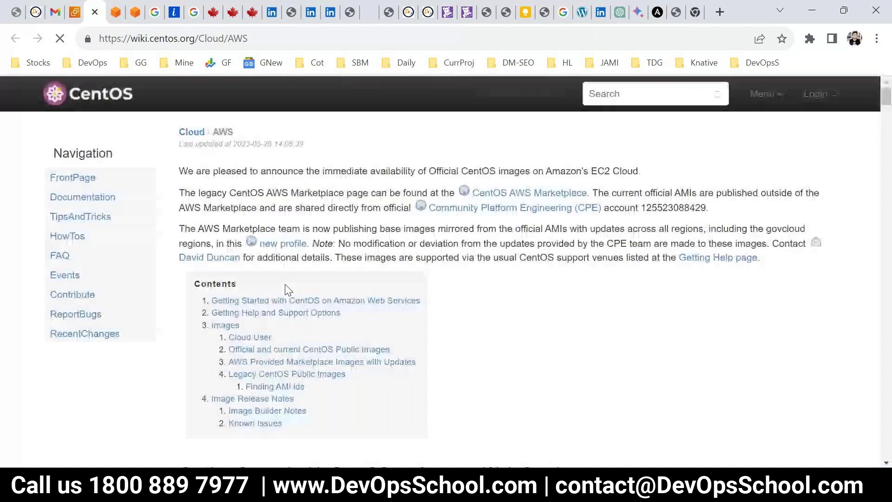
Scroll the CentOS Cloud/AWS wiki page and search 'user' to reach the Cloud User section
scroll(372, 326, down, 5)
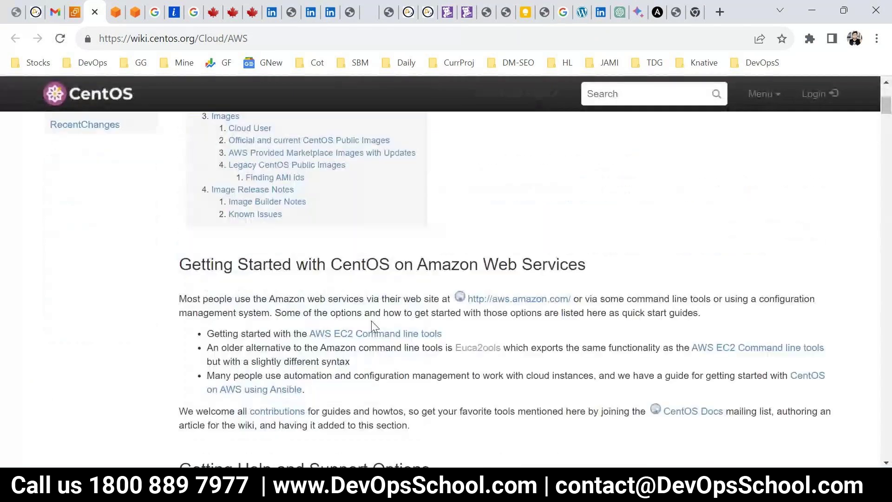
scroll(238, 294, down, 8)
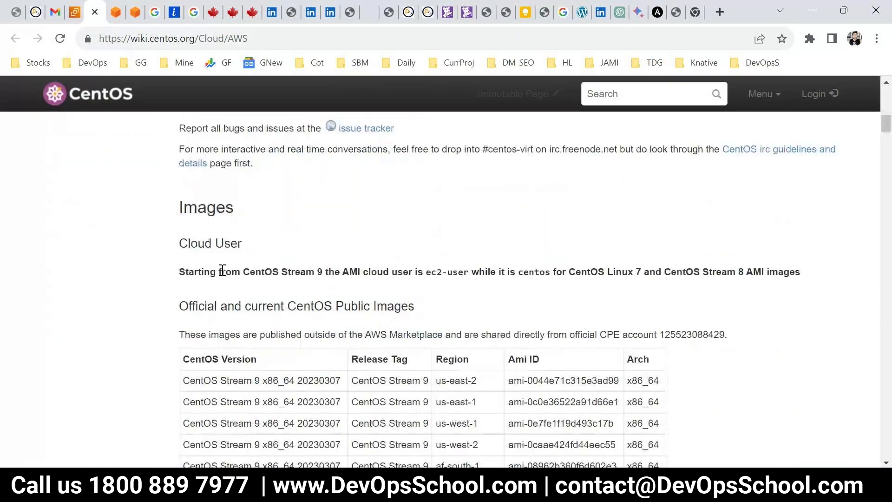
scroll(472, 259, down, 3)
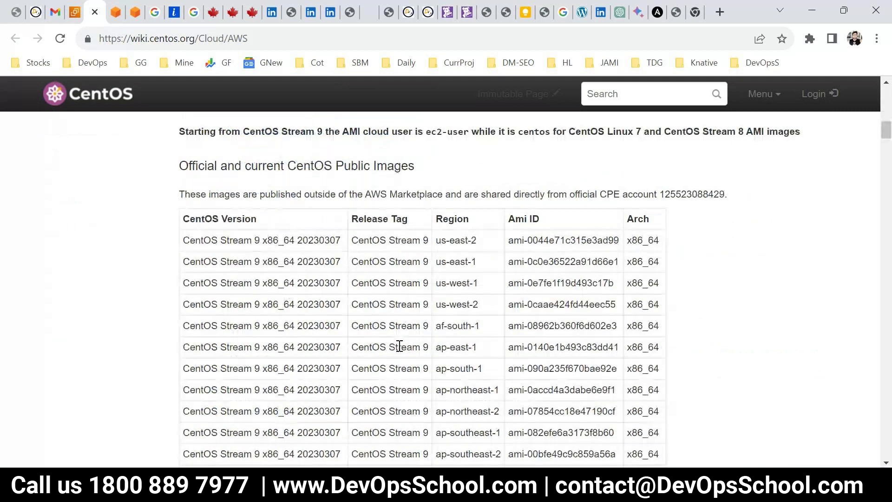
scroll(400, 346, down, 15)
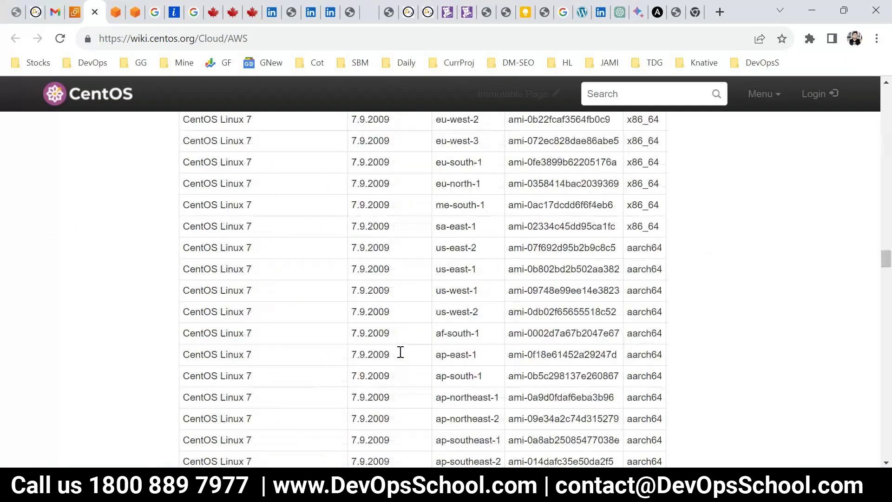
scroll(401, 352, down, 10)
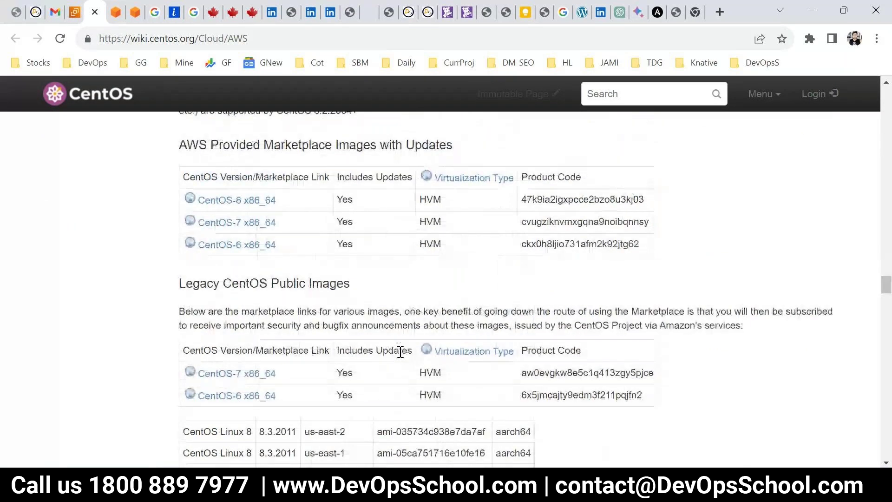
scroll(362, 349, down, 10)
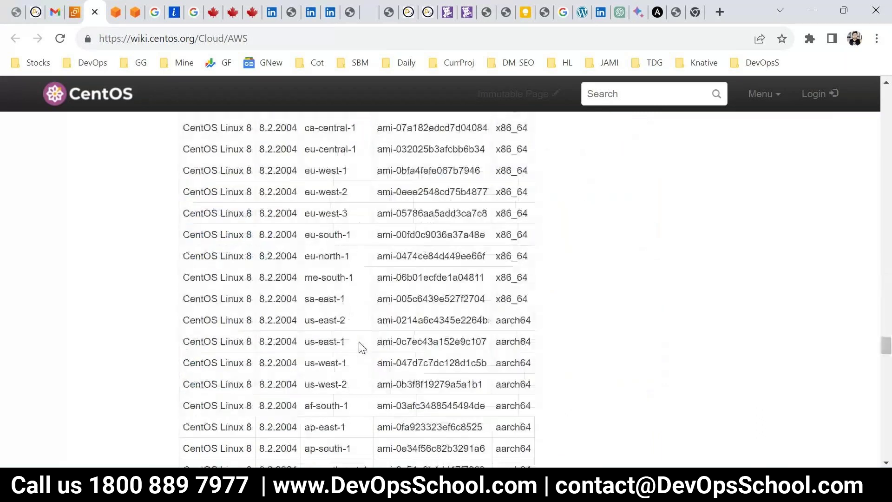
scroll(362, 347, down, 10)
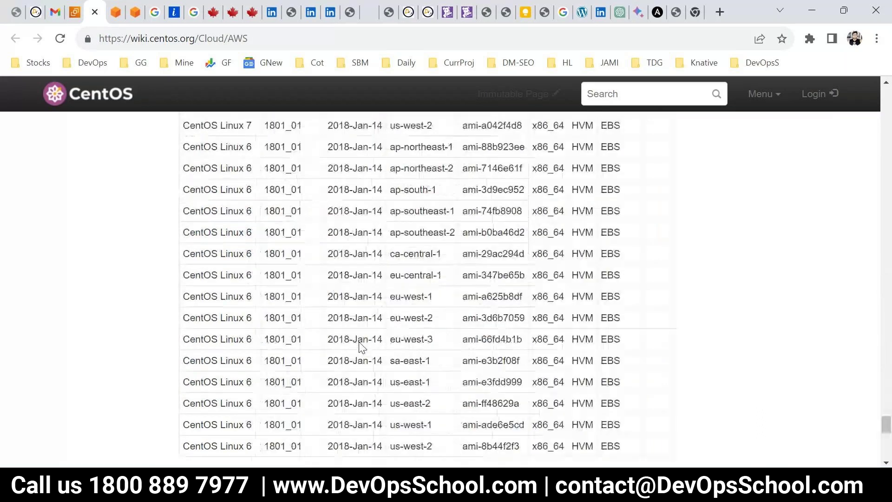
scroll(361, 347, down, 5)
key(ctrl+f)
text(user)
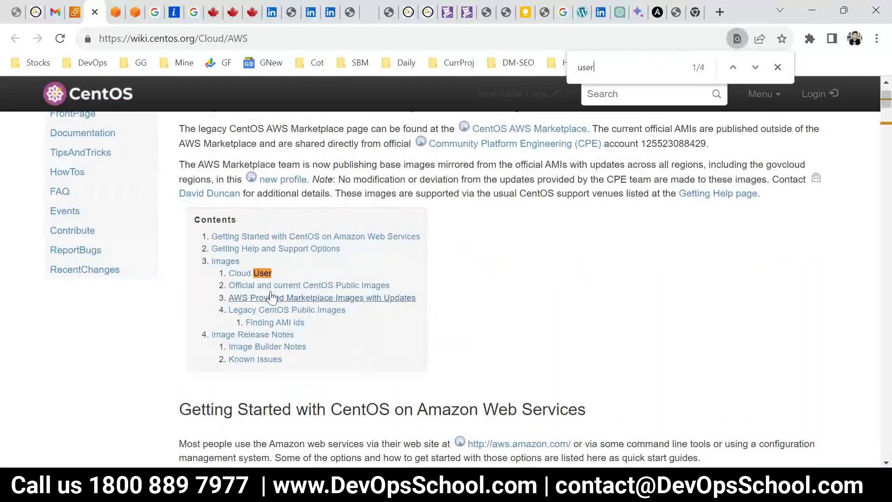
click(246, 274)
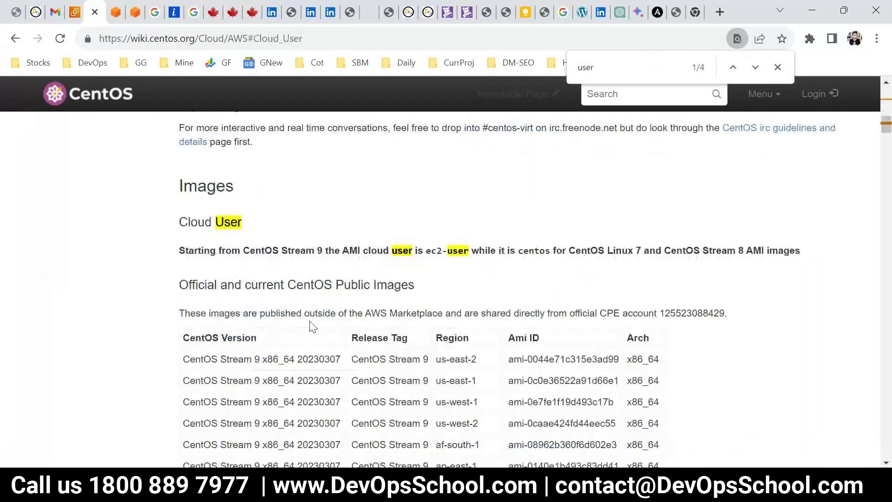
Highlight the note: ec2-user for CentOS Stream 9, centos for CentOS Linux 7
drag(426, 250, 469, 250)
click(528, 251)
double_click(528, 252)
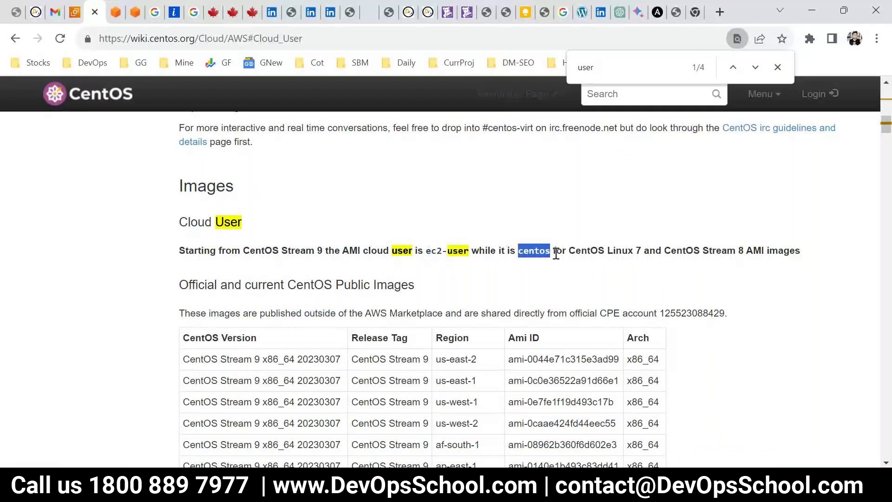
double_click(587, 251)
drag(613, 251, 362, 254)
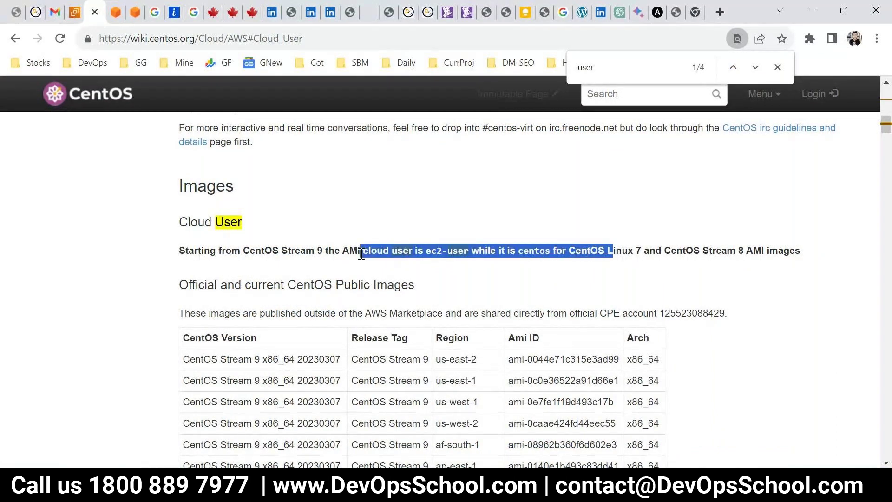
double_click(534, 251)
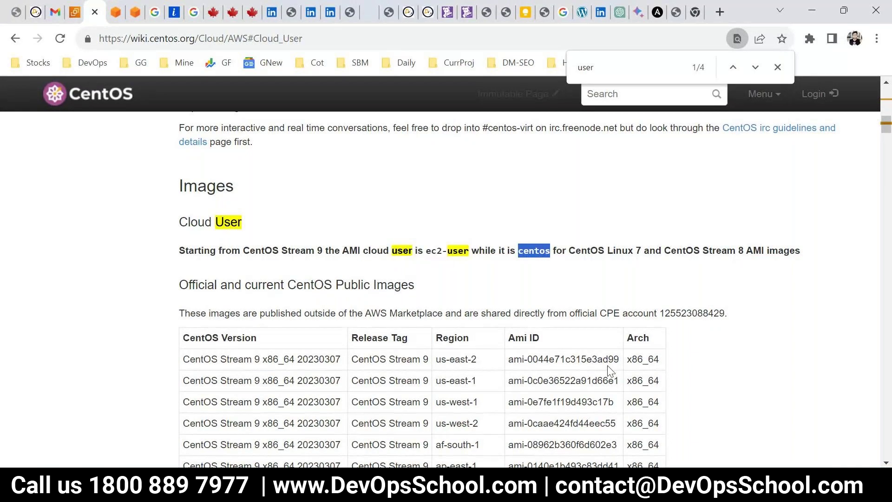
Duplicate the TOWER PuTTY session and log in as centos
mouse_move(609, 491)
mouse_move(617, 456)
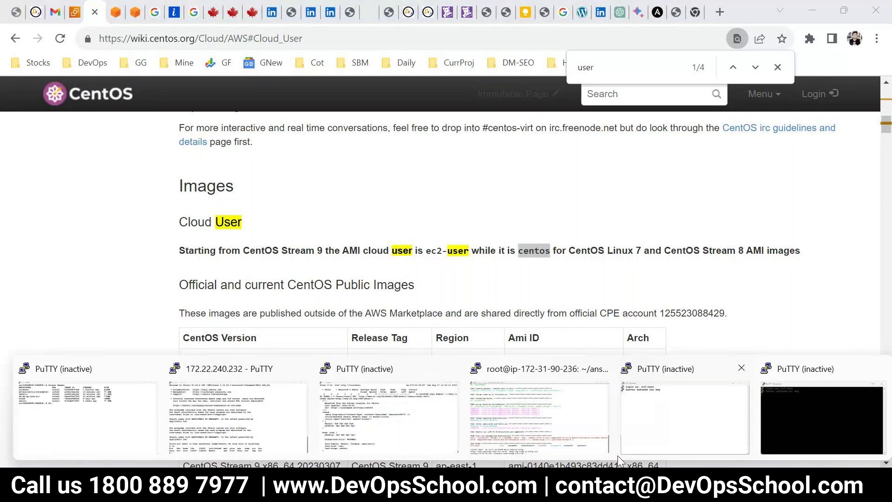
click(841, 406)
right_click(274, 91)
click(316, 259)
text(ce)
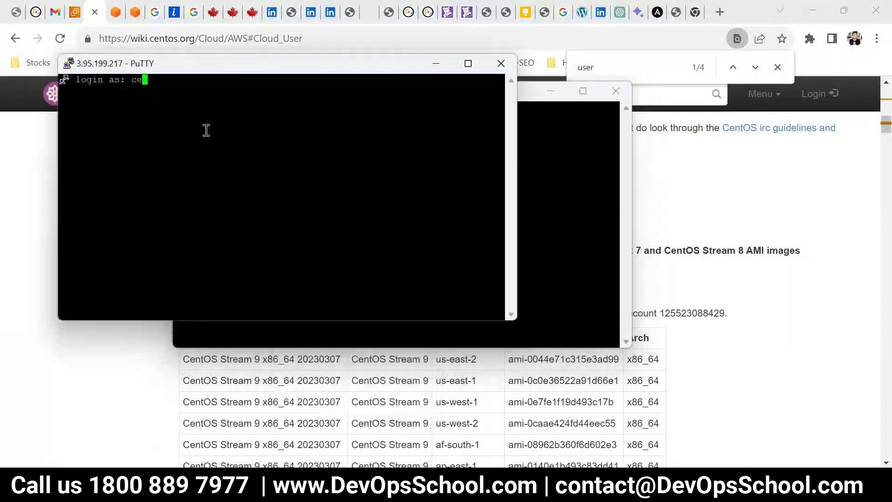
text(ntos)
key(Return)
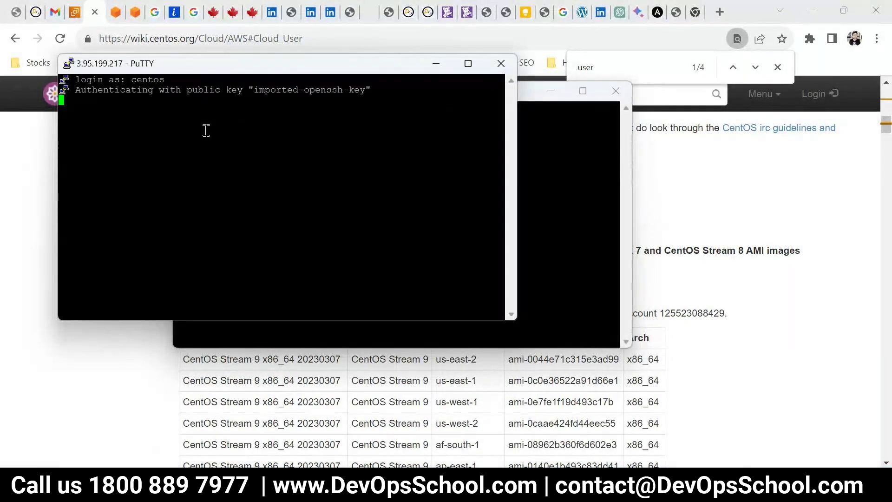
Change the session's terminal font to Courier New Bold 12 and apply it
right_click(265, 65)
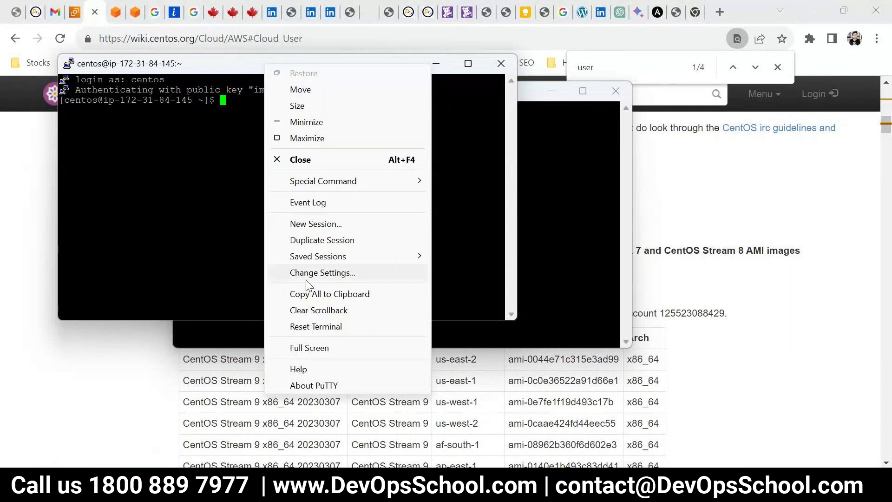
click(307, 274)
click(325, 246)
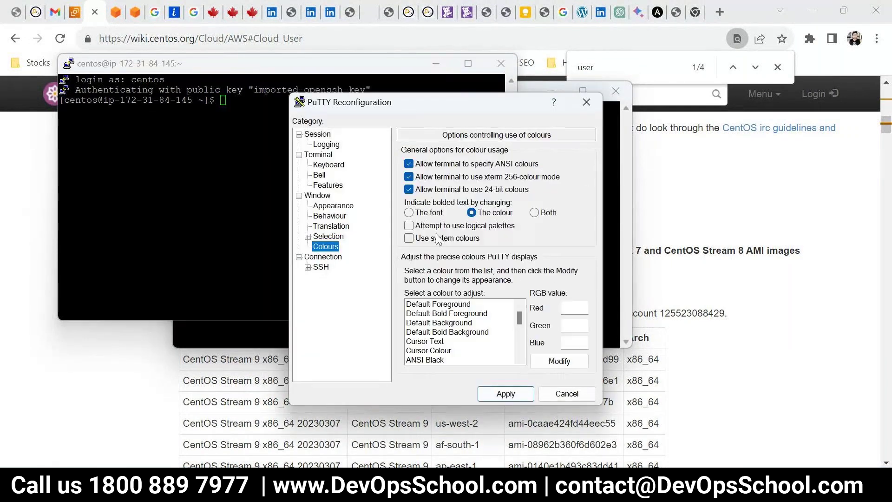
click(332, 205)
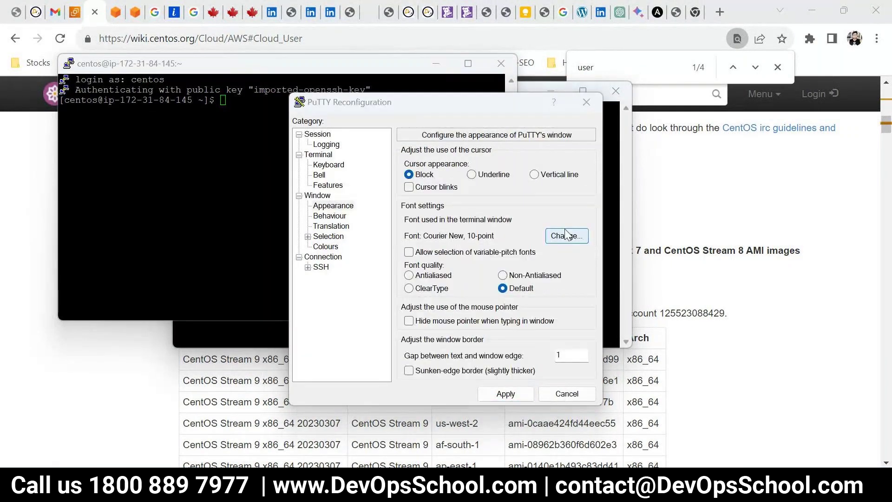
click(563, 235)
click(545, 190)
click(453, 189)
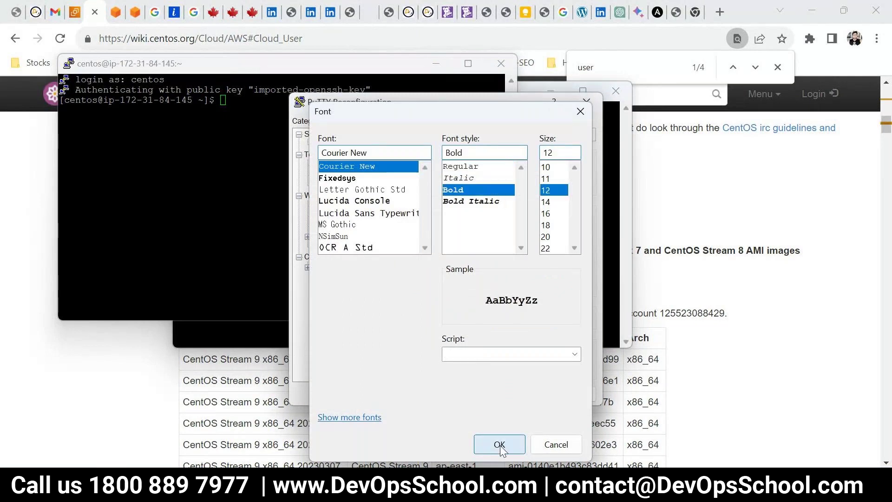
click(499, 445)
click(506, 393)
Become root with sudo -s, clear the screen, and list the files
text(sudo -s)
key(Return)
text(clear)
key(Return)
text(ls)
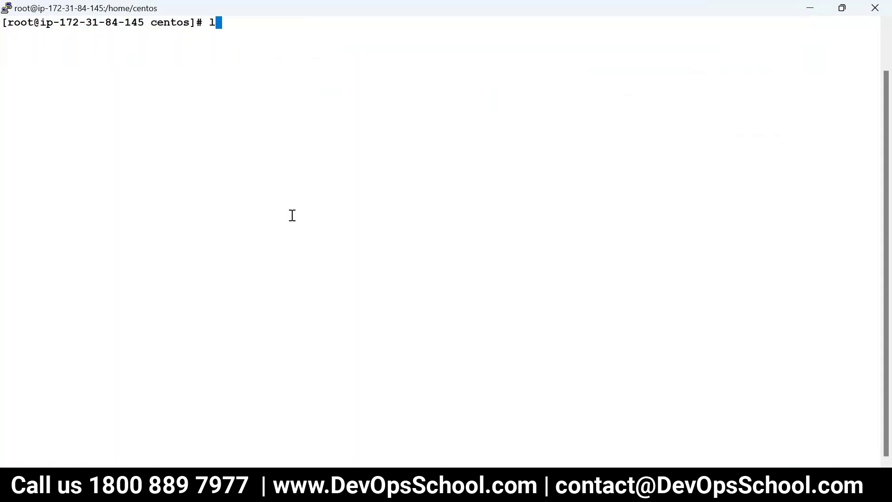
key(Return)
Go back to the Ansible Tower docs download_tower page, then cd to root's home in the shell
key(alt+Tab)
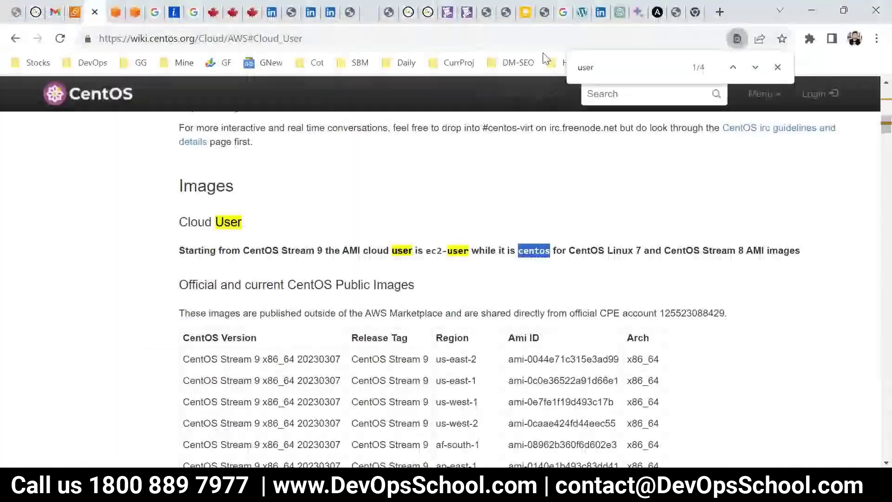
click(657, 12)
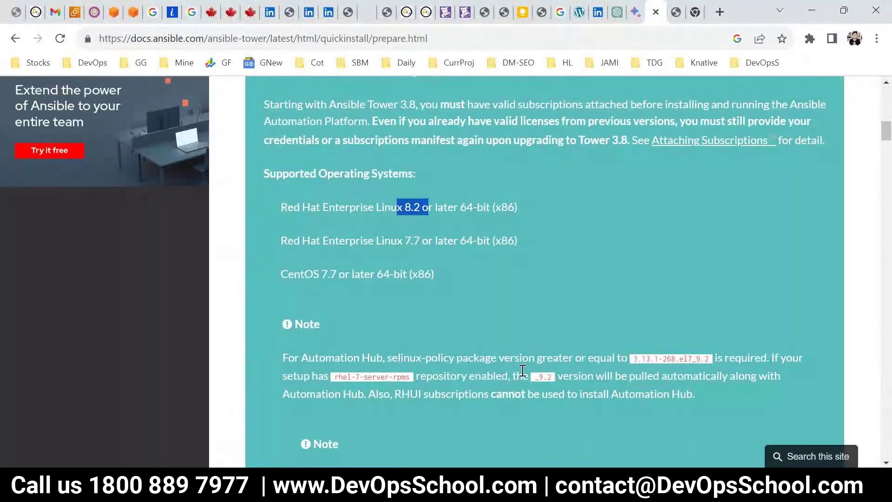
scroll(522, 299, up, 1)
scroll(456, 221, up, 5)
scroll(484, 280, down, 7)
scroll(530, 274, down, 3)
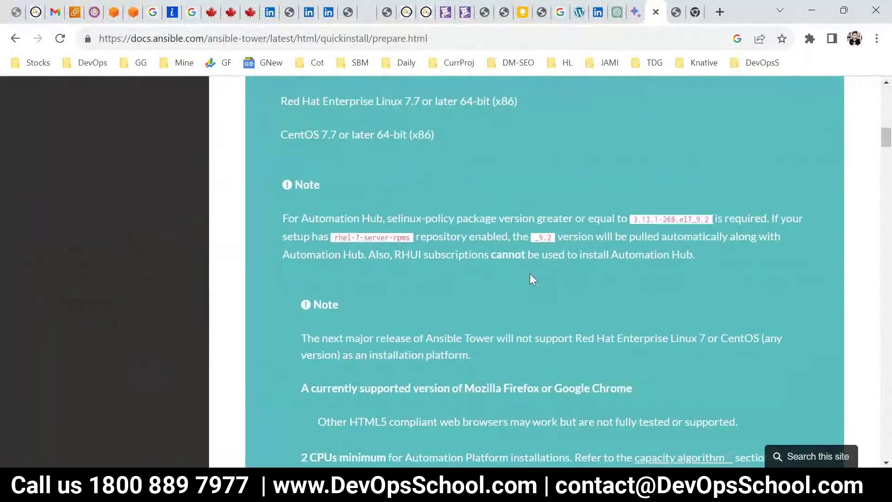
click(15, 40)
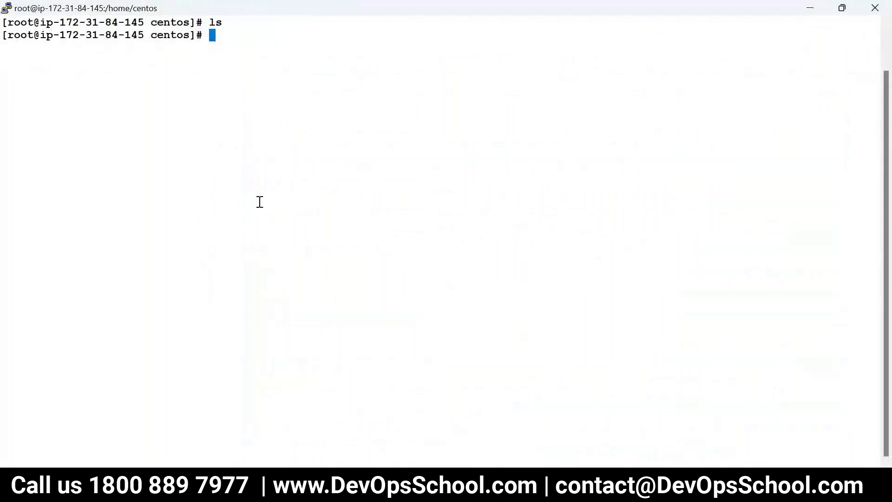
text(cd)
key(Return)
Try the wget download of the Tower installer, then install wget with yum install wget -y
text(wget)
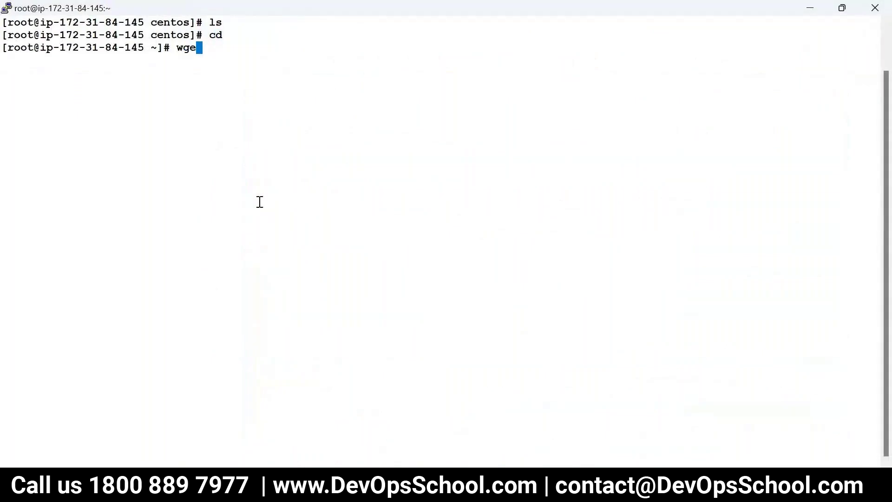
right_click(262, 201)
key(Return)
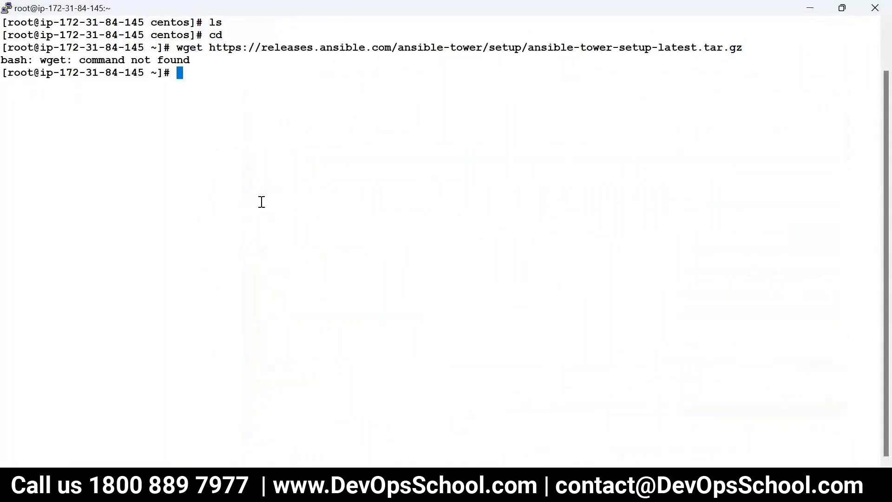
text(yum i)
text(nsta)
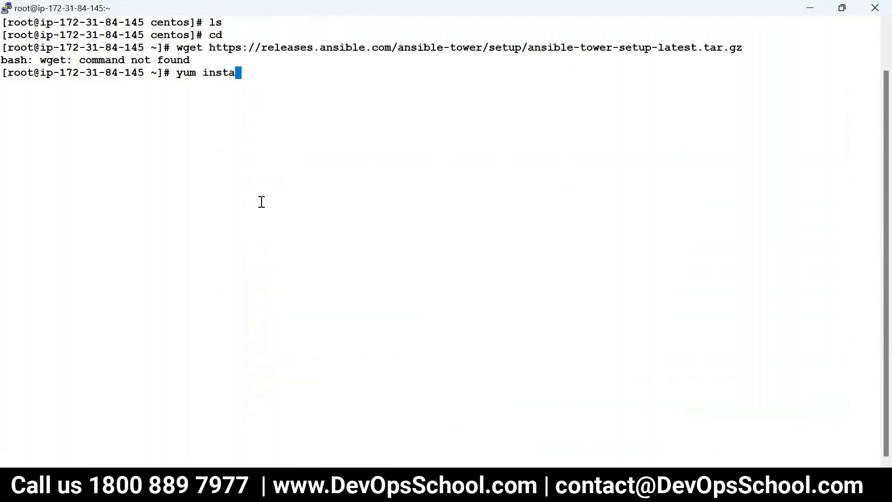
text(ll wget -y)
key(Return)
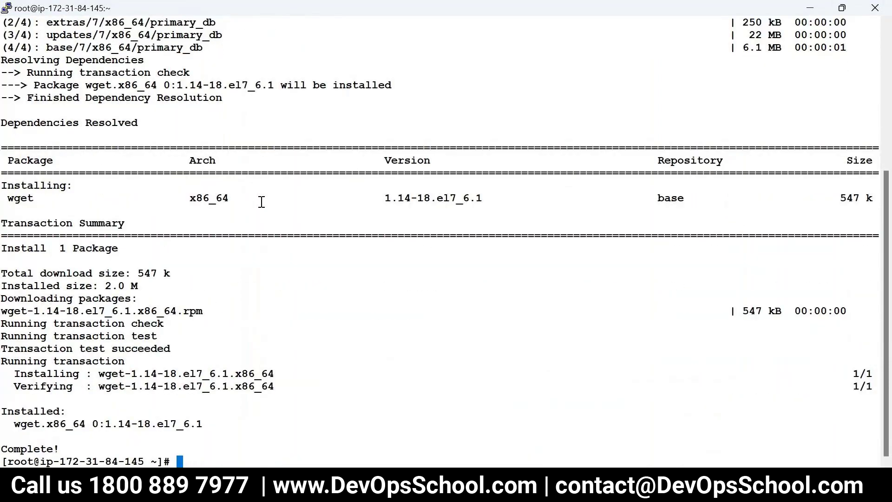
Clear the screen and recall the ansible-tower-setup-latest.tar.gz wget command
text(cler)
key(Return)
text(w)
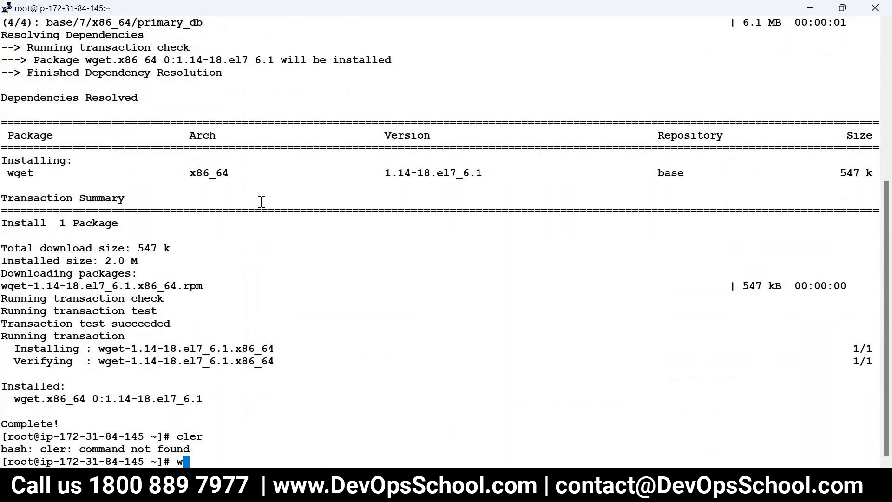
text(get)
key(ctrl+c)
text(cl)
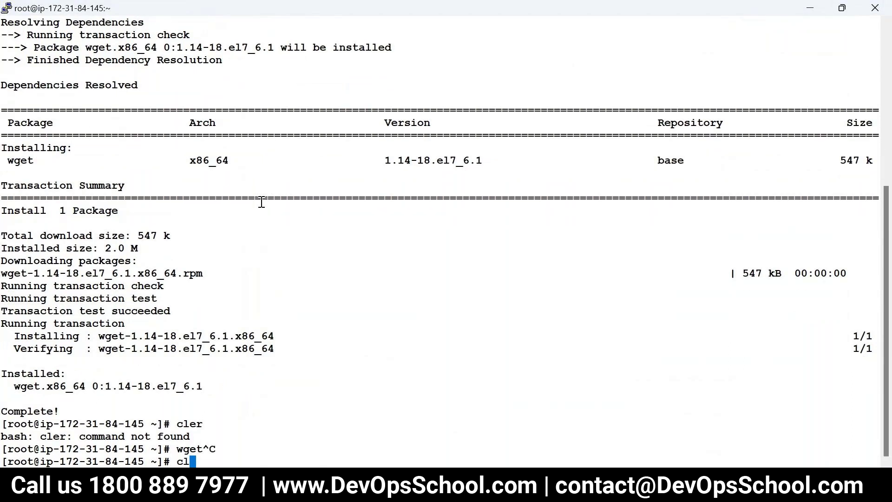
text(ear)
key(Return)
key(Up)
key(Up)
key(Up)
key(Up)
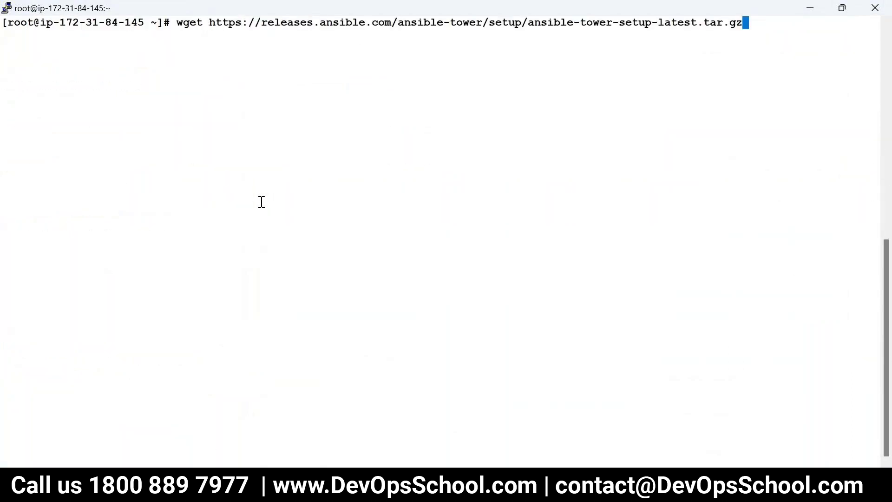
Download ansible-tower-setup-latest.tar.gz and extract it with tar -zxvf
key(Return)
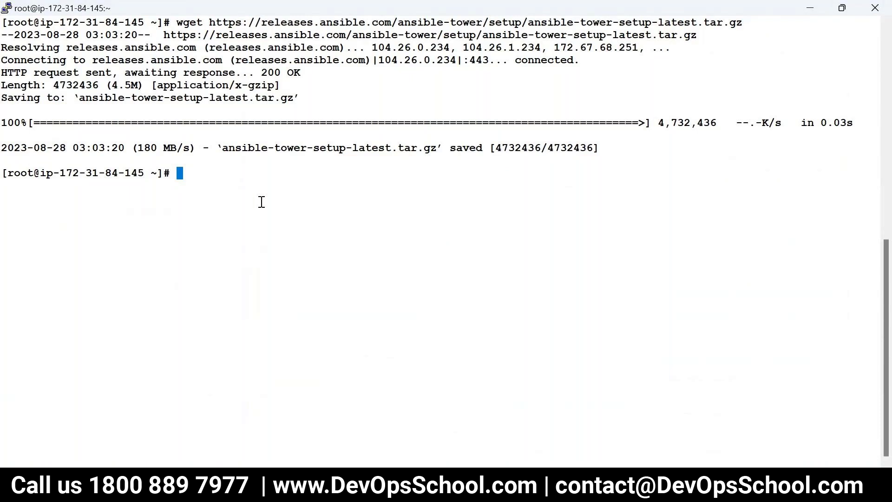
text(ls)
key(Return)
double_click(169, 187)
text(tar -zv)
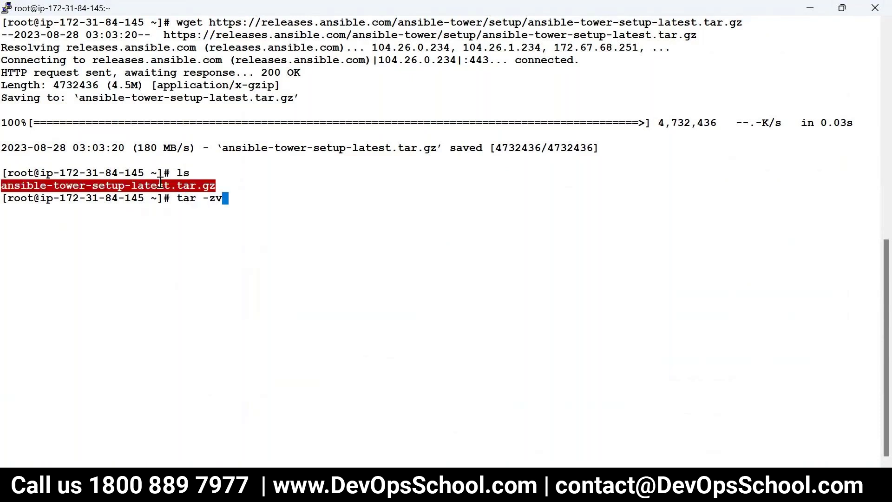
key(BackSpace)
text(xvf)
right_click(206, 218)
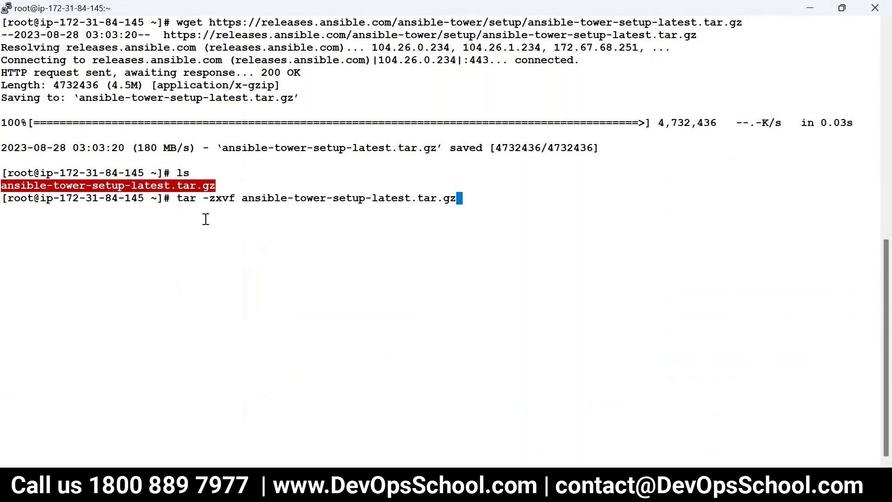
key(Return)
Clear the screen, list the home folder, and attempt to cd into the setup folder
text(cl)
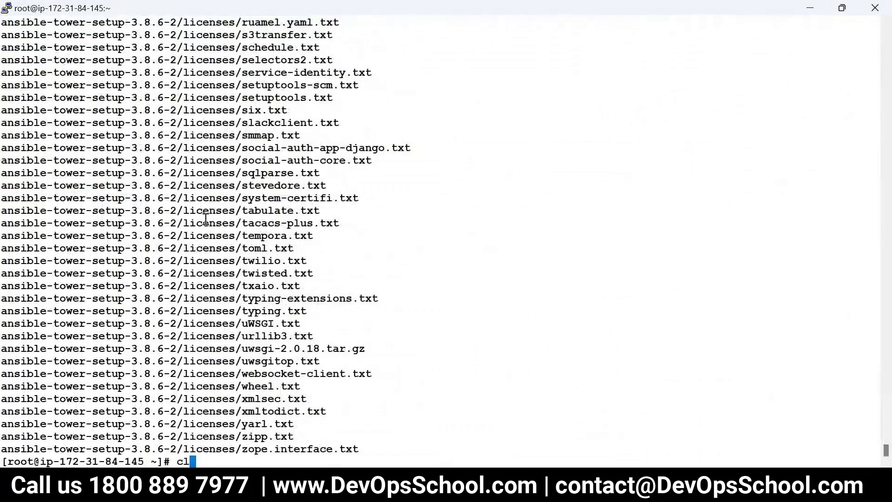
text(e)
key(BackSpace)
key(BackSpace)
key(BackSpace)
key(ctrl+l)
text(ls)
key(Return)
text(cd)
key(BackSpace)
key(BackSpace)
text(cd a)
key(Tab)
key(Return)
text(ls)
key(Return)
Enter ansible-tower-setup-3.8.6-2, clear the screen, and list its files
text(cd)
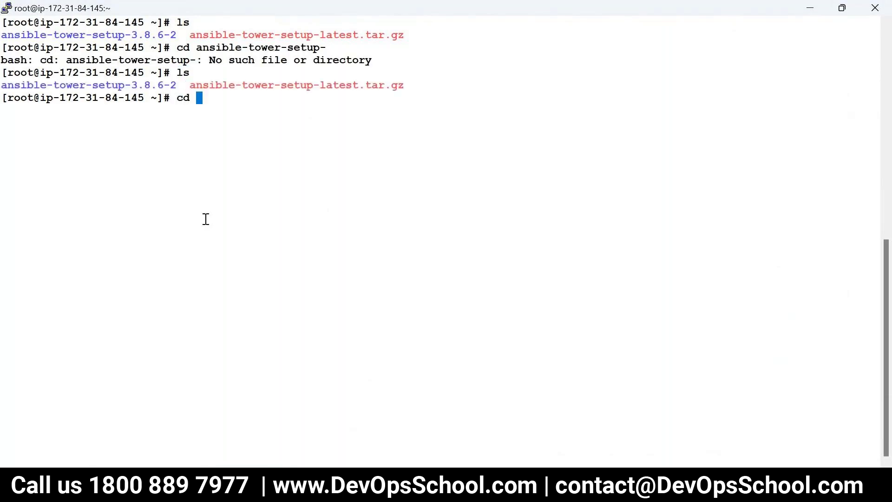
double_click(129, 85)
right_click(366, 159)
key(Return)
text(c)
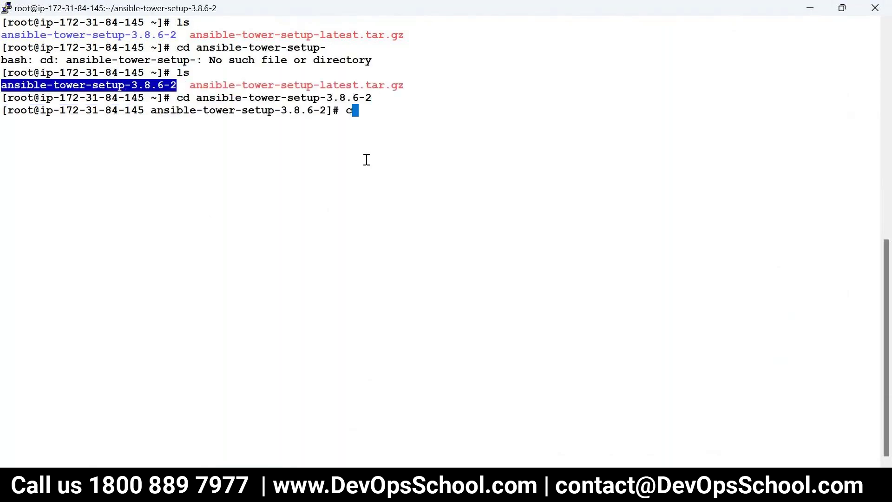
text(lear)
key(Return)
text(ls)
key(Return)
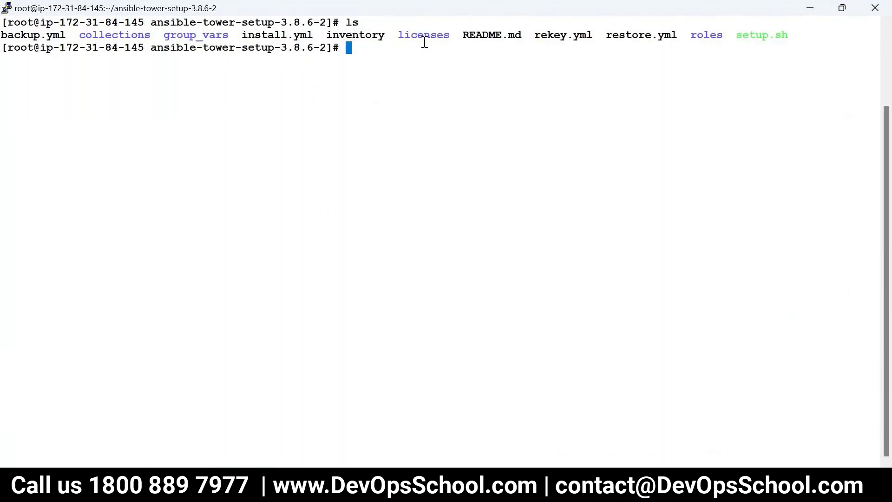
Open the Tower inventory file in vi
double_click(364, 36)
key(super+c)
text(vi)
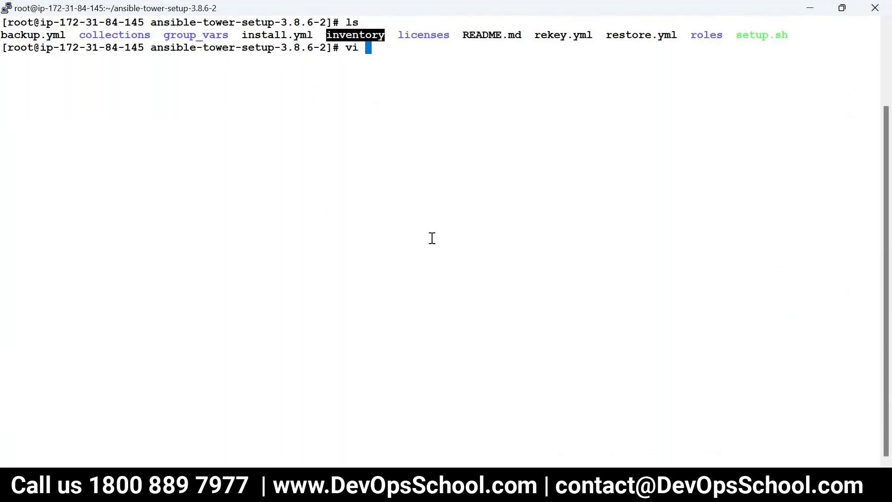
right_click(432, 238)
key(Return)
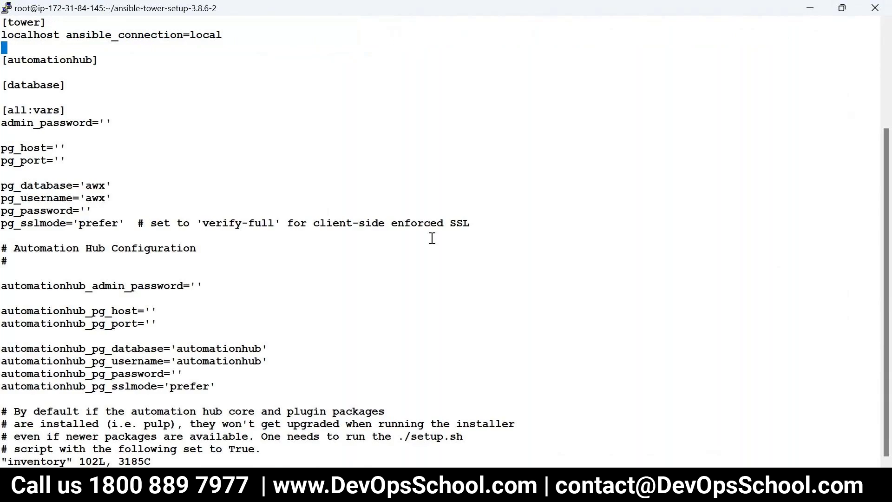
Fill in the admin_password and pg_password values and save the file with :wq
key(Down)
key(Down)
key(Down)
key(Down)
key(Down)
key(Down)
key(End)
text(i)
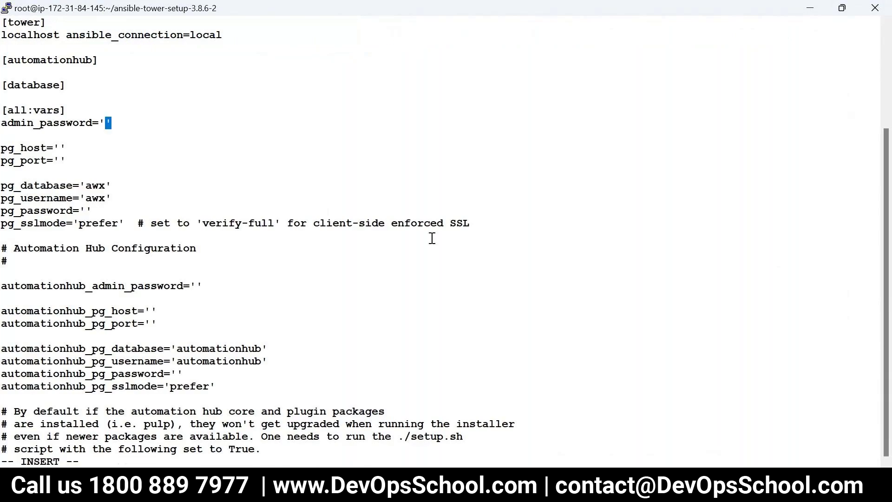
text(admin123)
key(Escape)
key(Down)
key(Down)
key(Down)
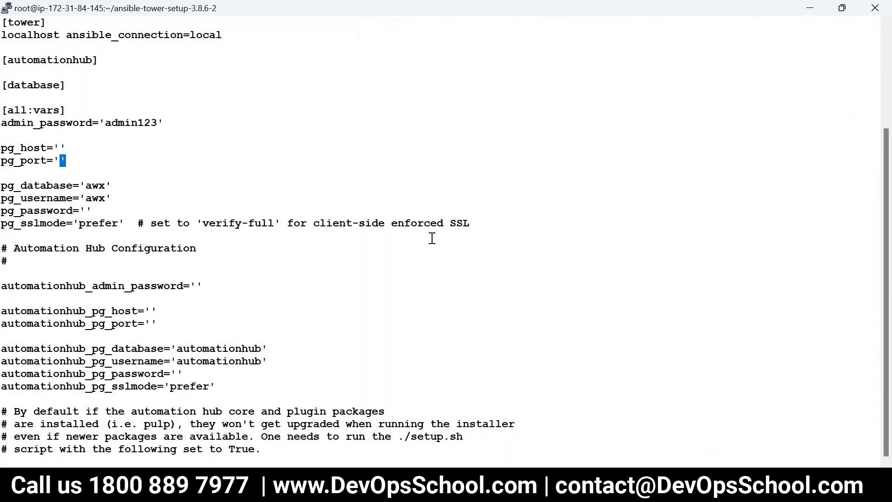
key(Down)
key(Down)
key(Down)
key(Down)
text(iadmin123)
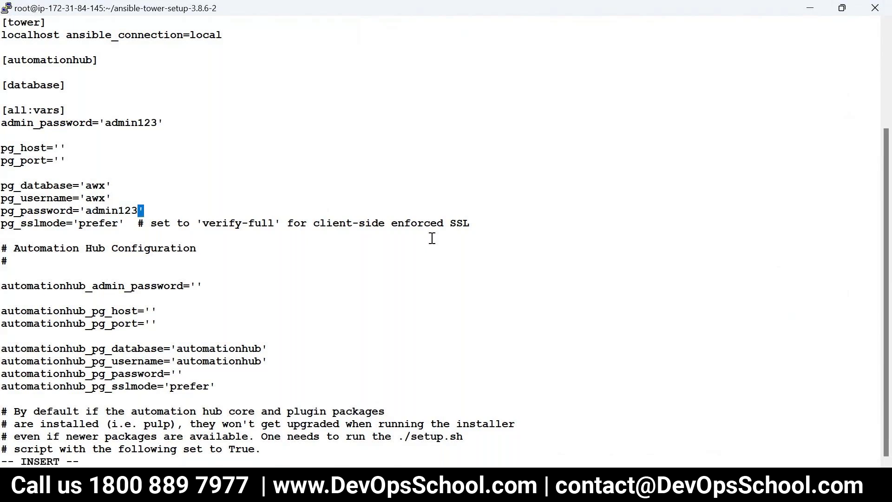
key(Escape)
key(Right)
text(:wq)
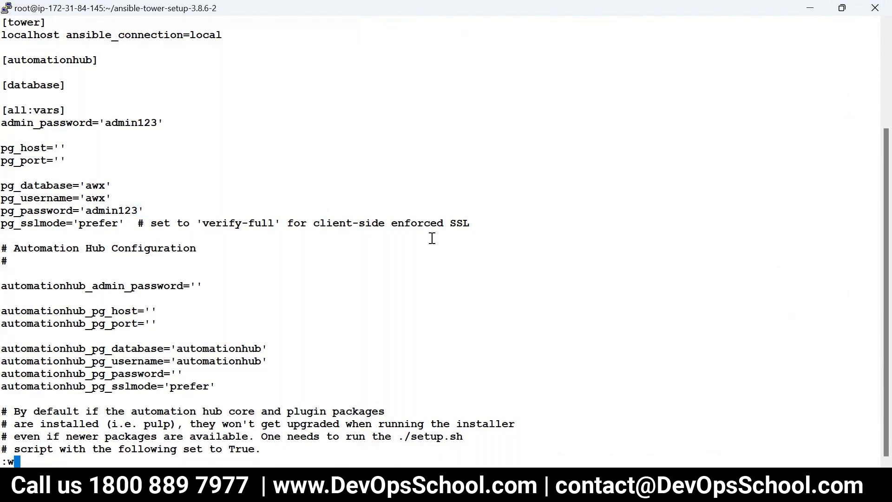
key(Return)
Run ./setup.sh to start the Ansible Tower installer
text(./setup.sh)
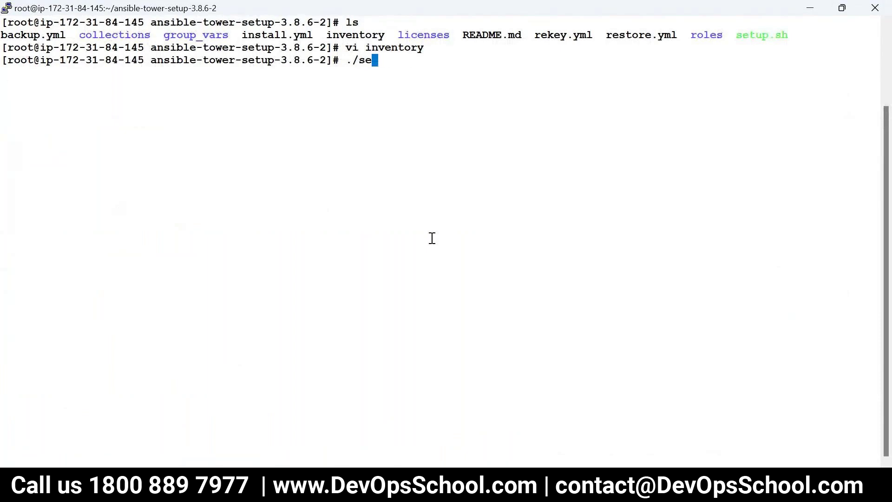
key(Return)
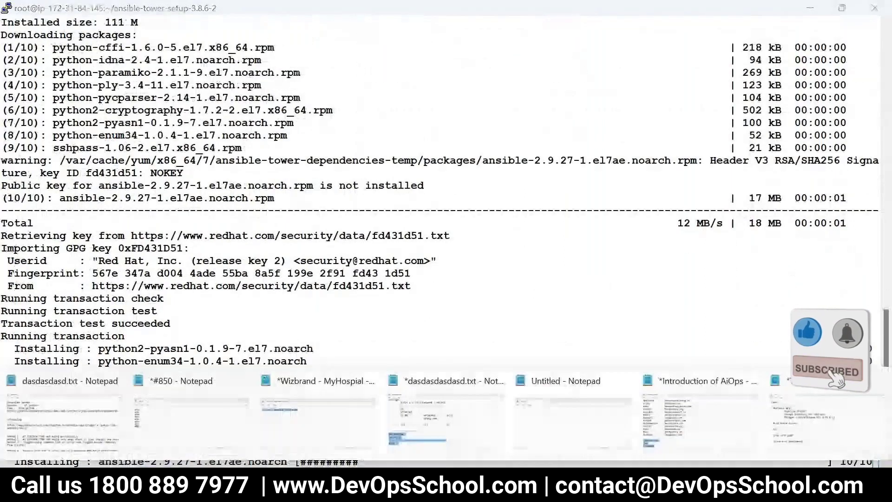
key(alt+Tab)
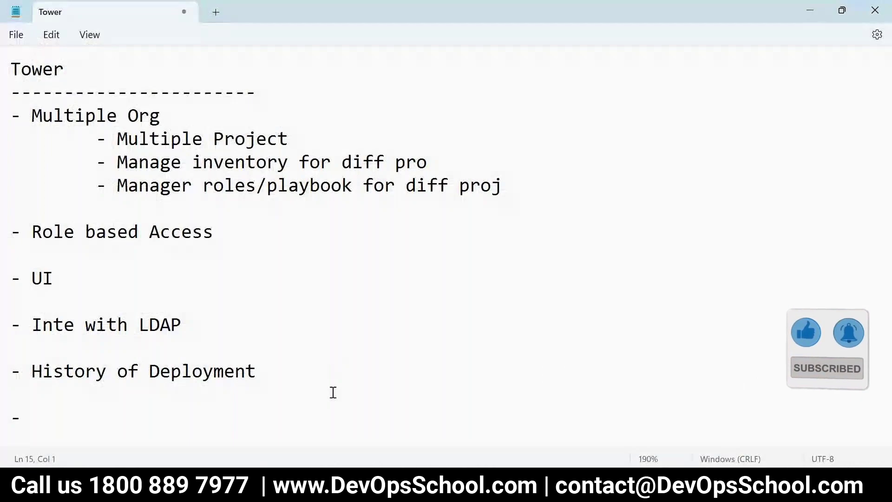
key(alt+Tab)
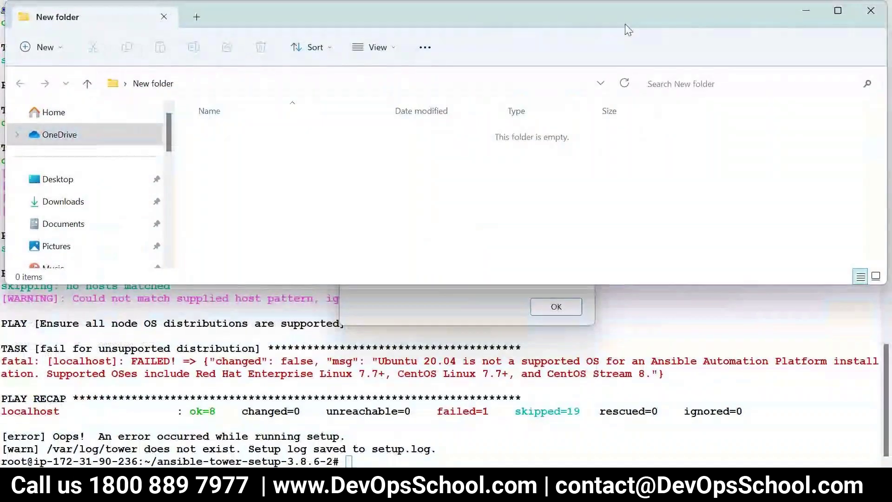
double_click(608, 19)
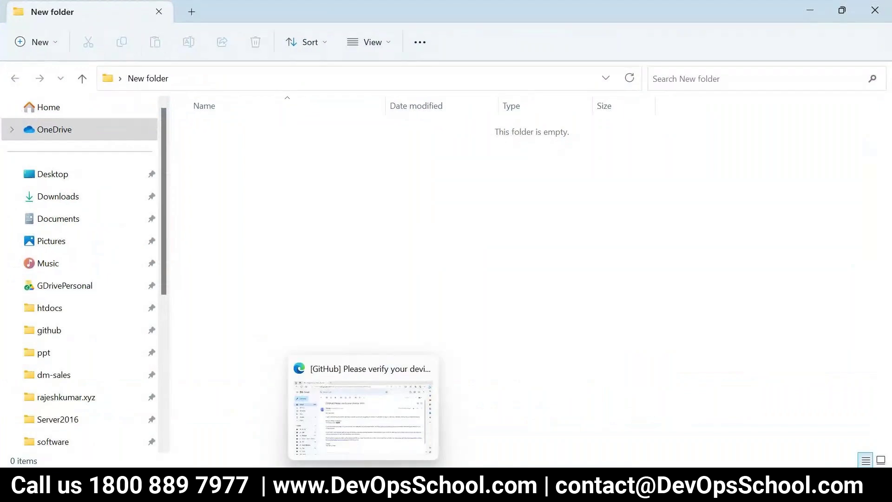
Check the running install terminal, then open the GitHub dashboard in Chrome at 100% zoom
click(636, 490)
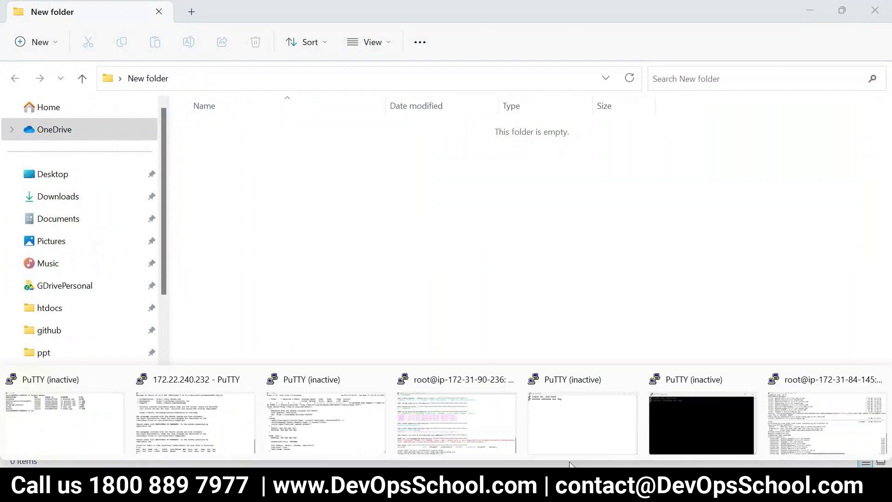
click(806, 409)
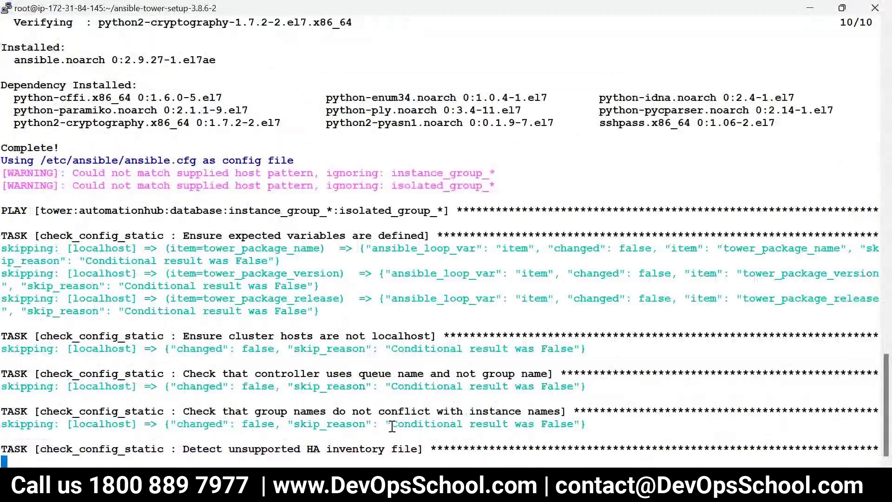
click(261, 493)
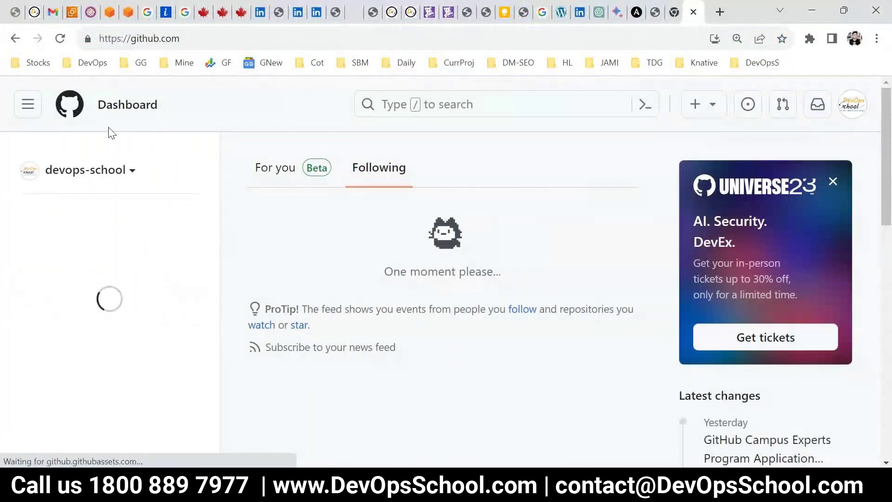
key(ctrl+minus)
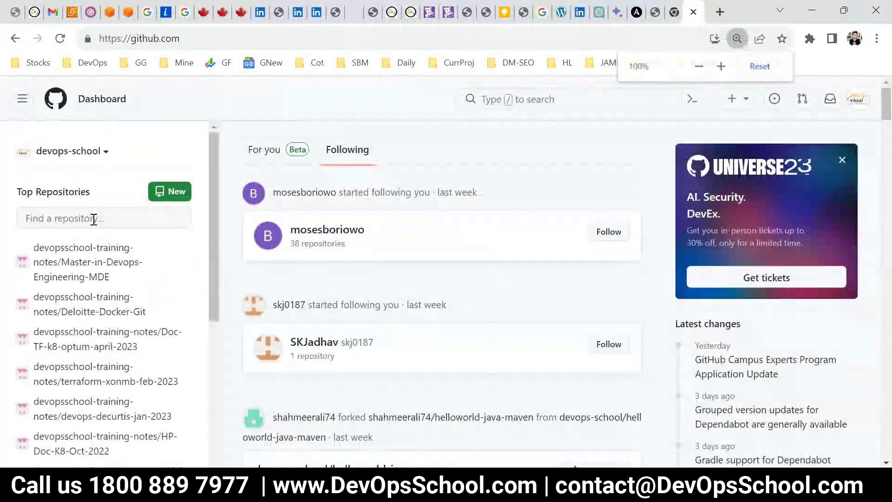
Switch to the devopsschool-training-notes organisation, open its ansible-pepsi repository, then show the desktop
click(103, 151)
scroll(143, 316, down, 4)
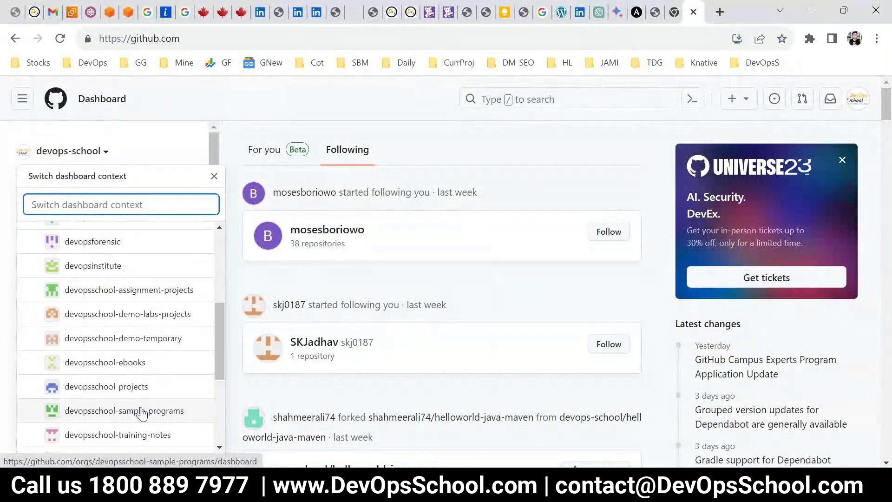
click(138, 437)
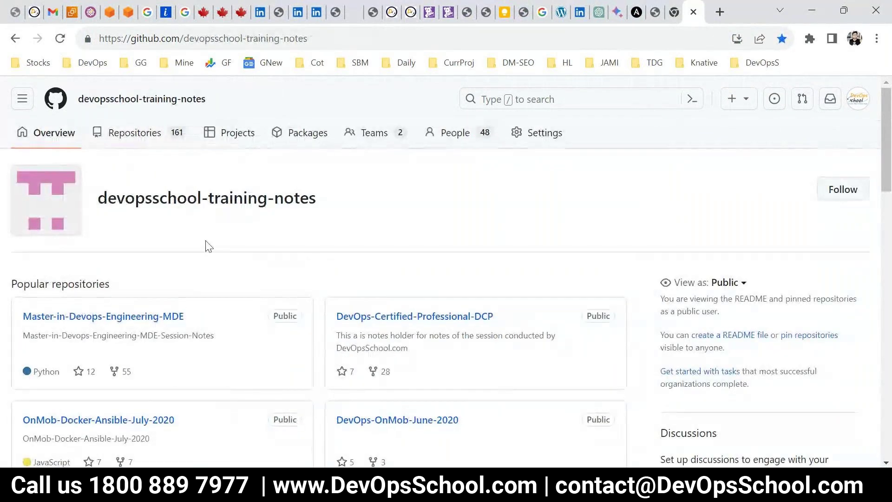
click(132, 138)
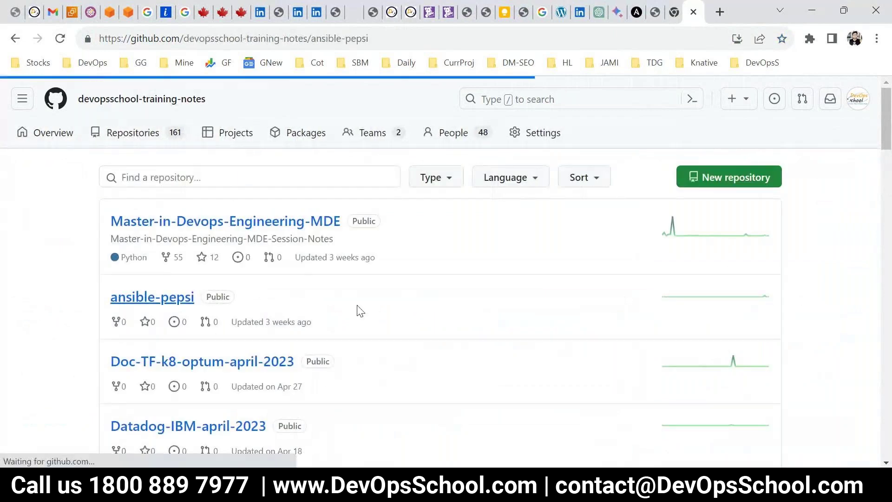
click(317, 41)
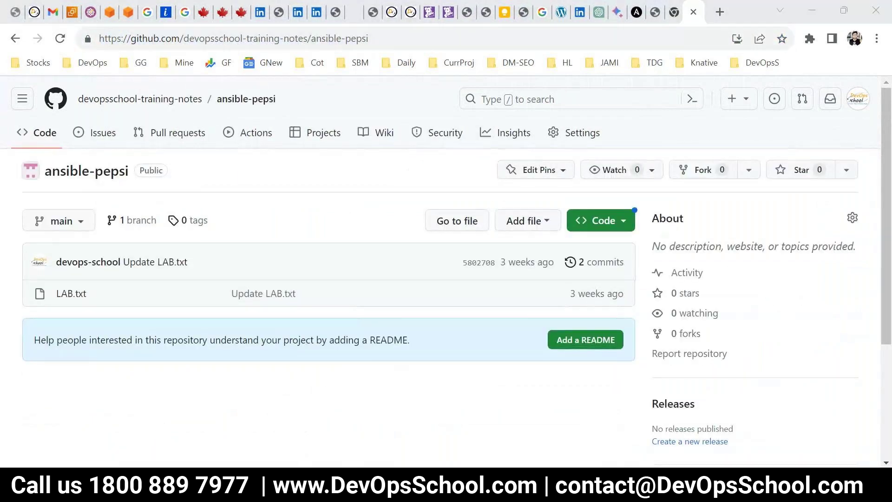
key(super+d)
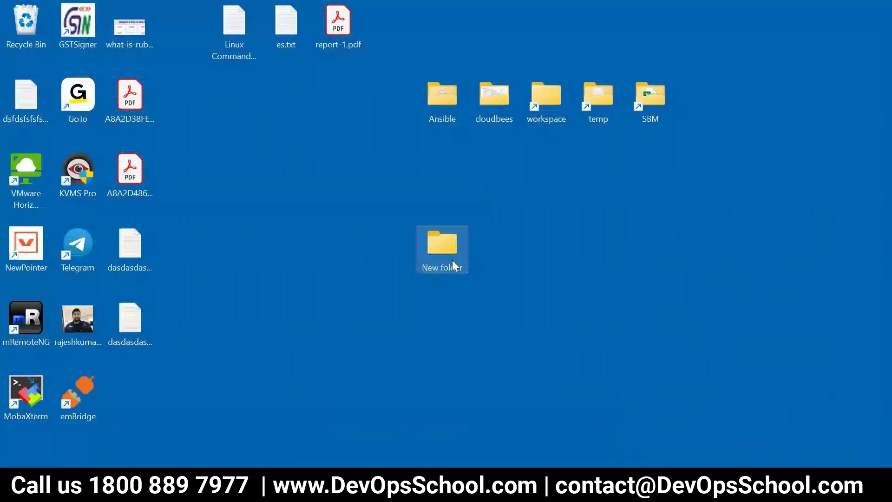
Open Git Bash in the maximized empty New folder, then return to the ansible-pepsi repository page
key(alt+Tab)
key(alt+Tab)
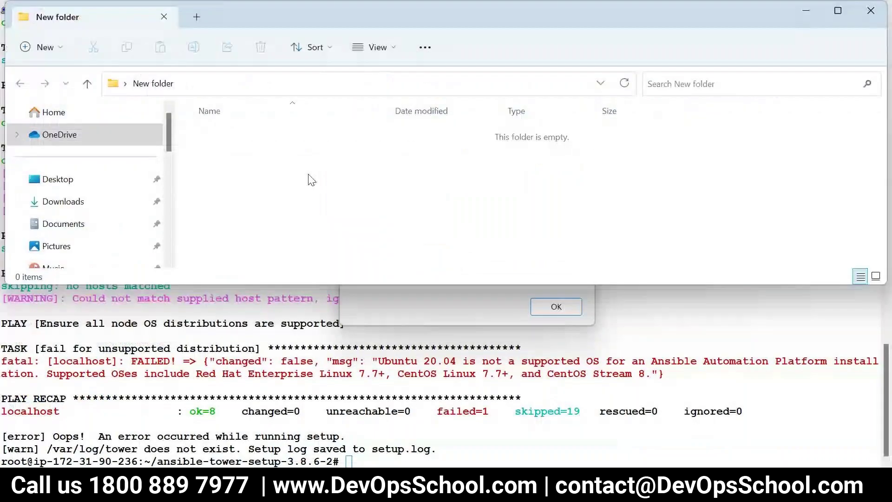
key(super+Up)
right_click(368, 215)
mouse_move(404, 321)
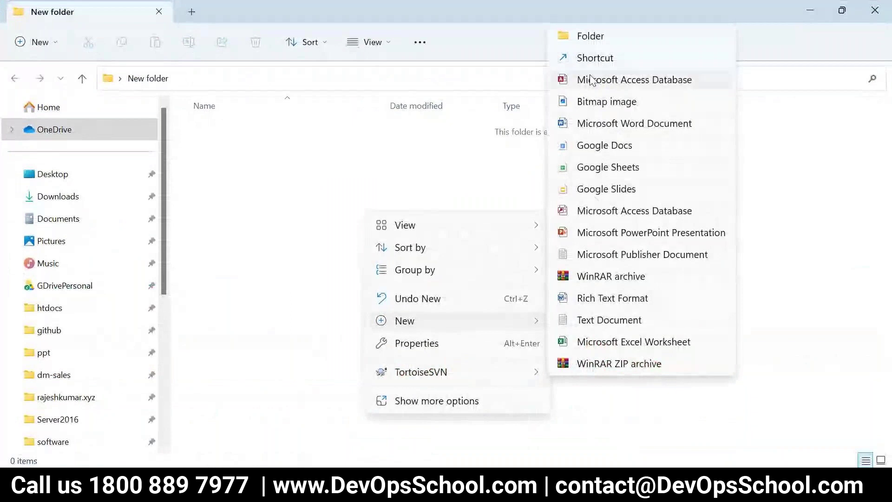
click(463, 400)
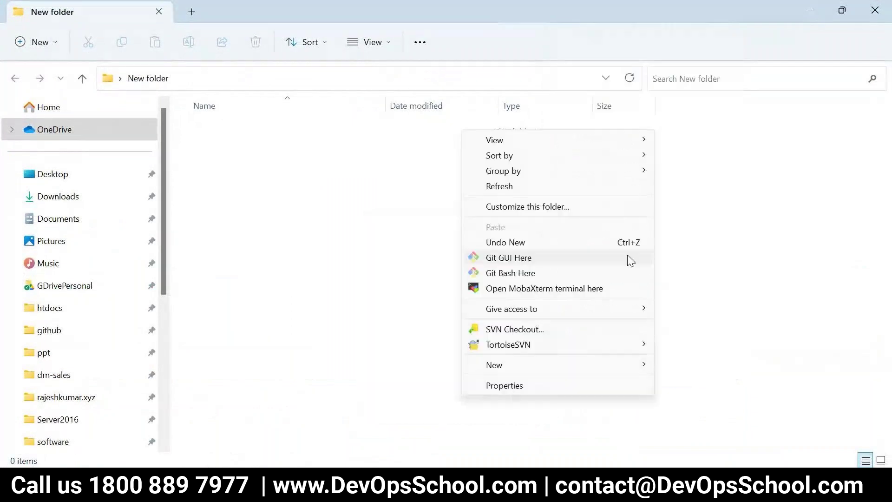
click(509, 273)
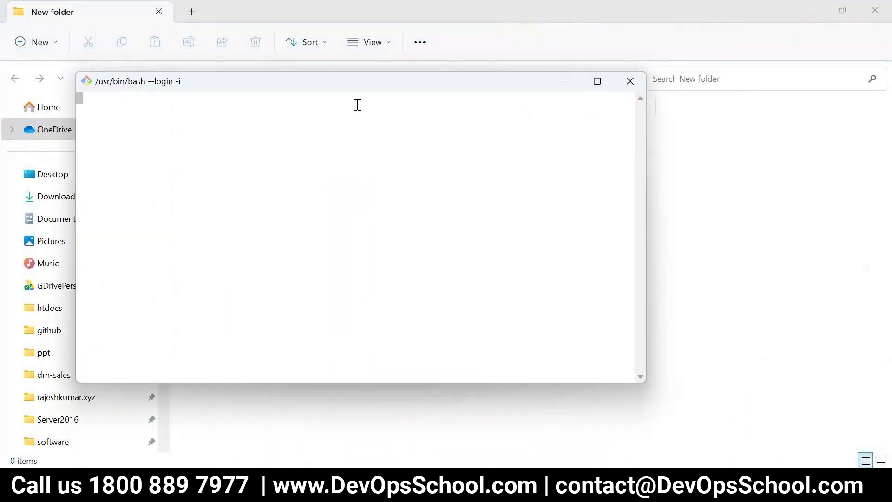
click(357, 491)
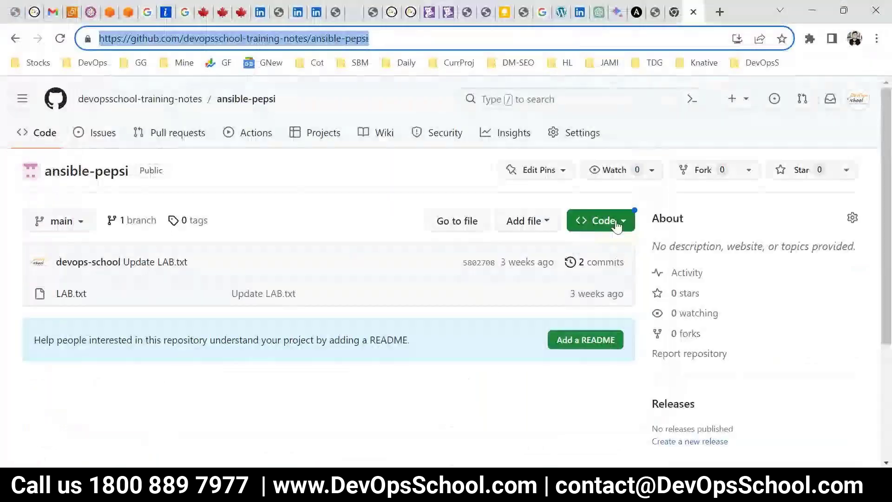
Copy the ansible-pepsi HTTPS clone URL and type 'git clone' in Git Bash
click(617, 224)
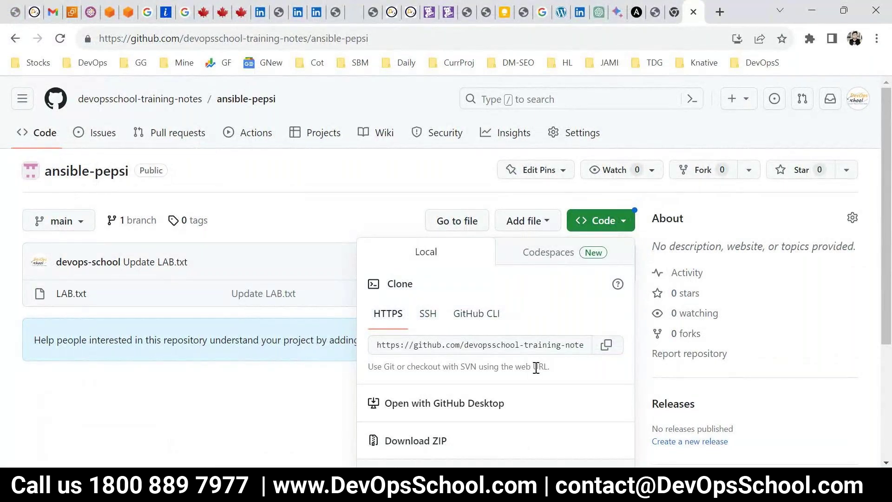
click(605, 347)
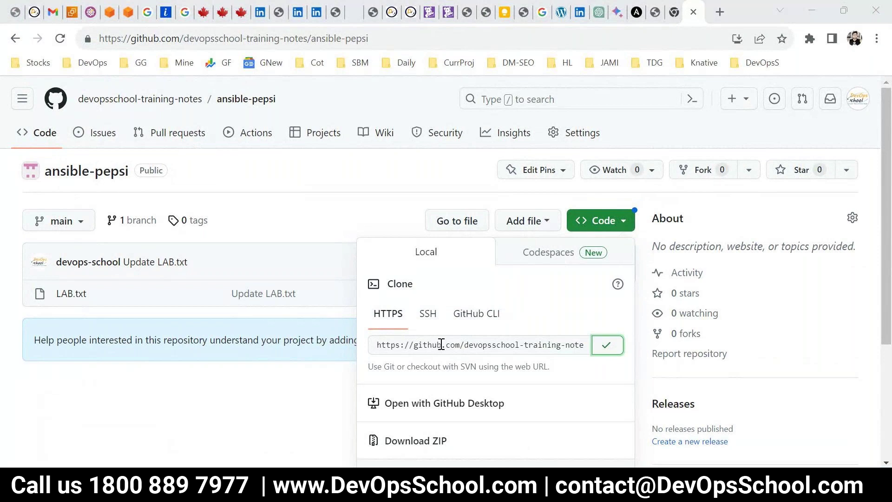
key(alt+Tab)
text(git clm)
key(BackSpace)
text(one)
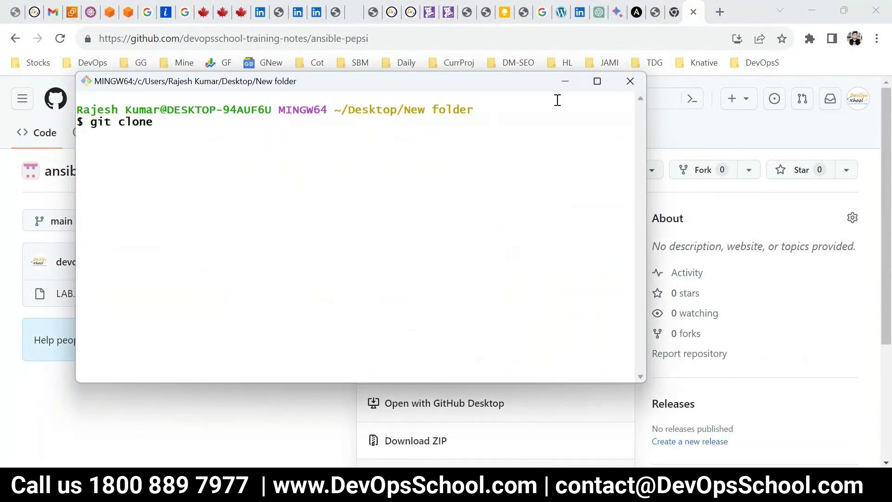
Paste the copied URL after git clone and run it to clone ansible-pepsi
click(597, 81)
right_click(404, 153)
click(436, 198)
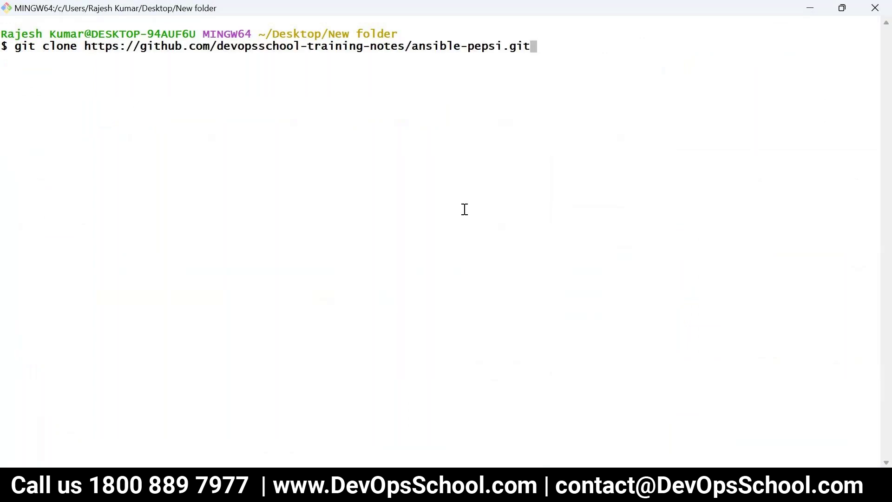
key(Return)
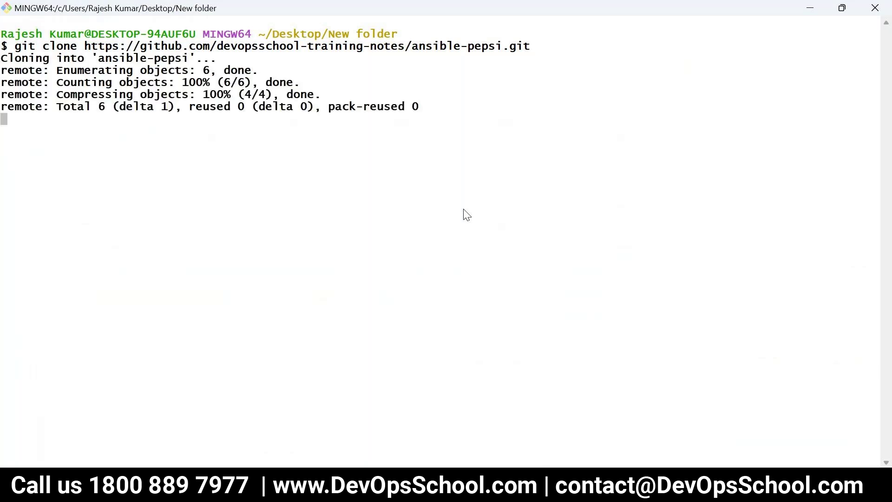
Move into ansible-pepsi, clear the screen, list LAB.txt with ls, then bring New folder forward
text(cd ansible-pepsi/)
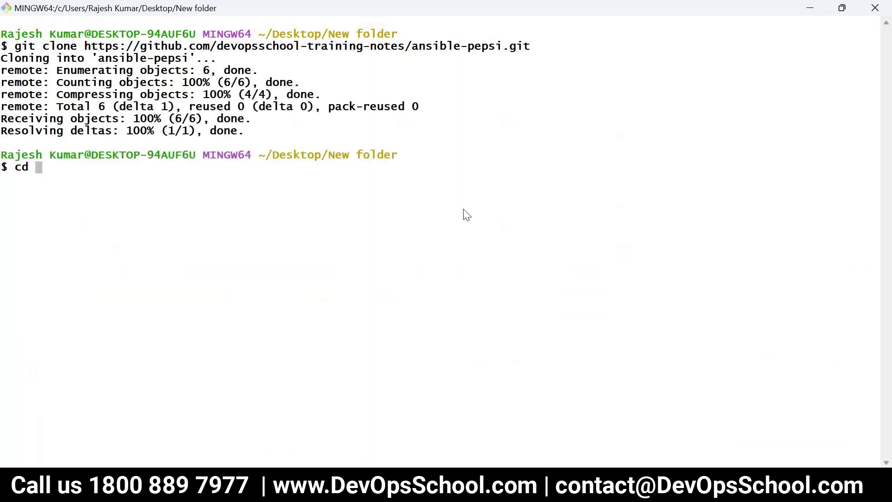
key(Return)
text(cklea)
key(BackSpace)
key(BackSpace)
key(BackSpace)
key(BackSpace)
key(BackSpace)
text(ckea)
key(BackSpace)
key(BackSpace)
key(BackSpace)
text(lear)
key(Return)
text(ls)
key(Return)
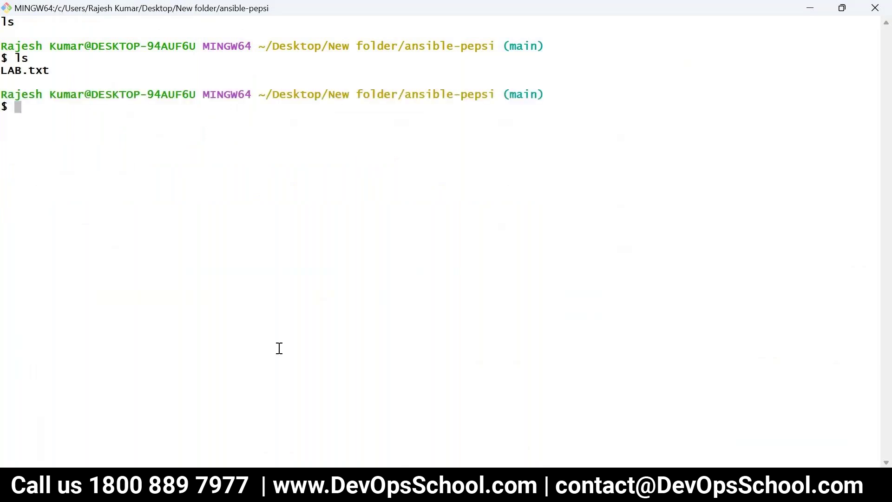
mouse_move(355, 458)
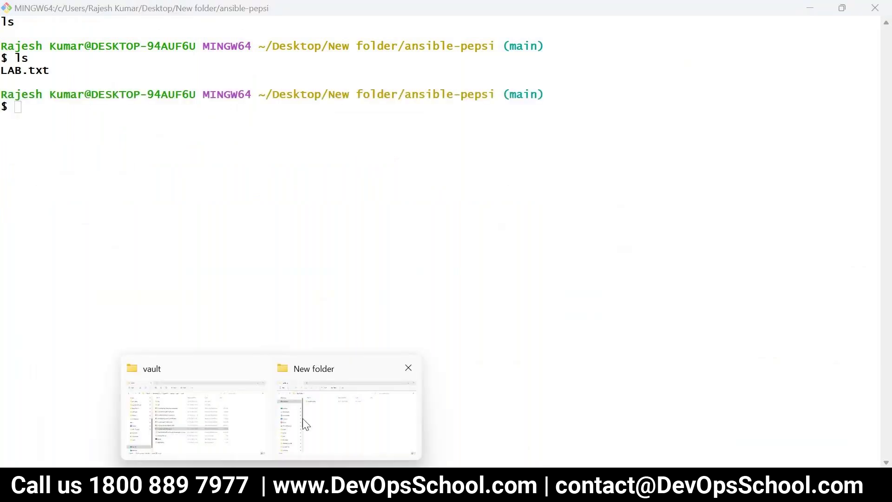
click(303, 422)
Open the cloned ansible-pepsi folder and create a new text document in it
click(220, 134)
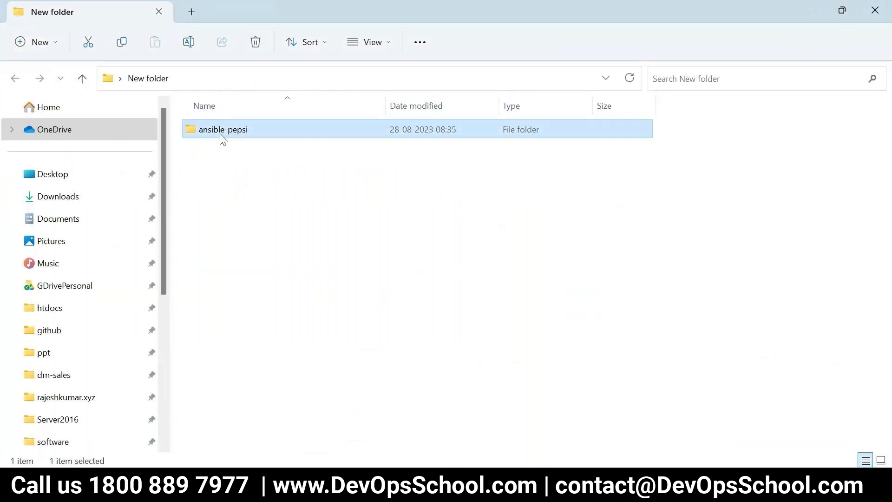
double_click(220, 134)
right_click(235, 194)
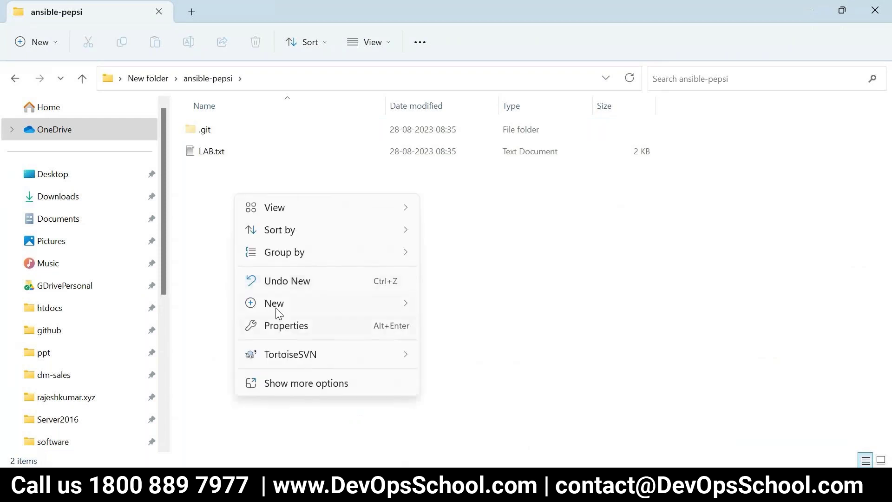
click(474, 325)
Rename the document to play.yaml, accept the extension change, then bring up the Ansible Tower PuTTY session
key(BackSpace)
text(my)
key(BackSpace)
key(BackSpace)
text(play.yan)
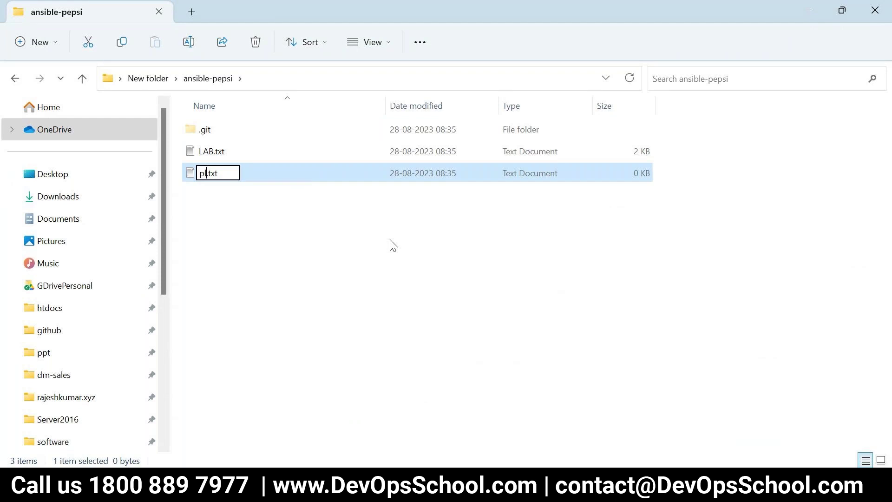
key(BackSpace)
key(BackSpace)
key(BackSpace)
key(Delete)
key(Delete)
key(Delete)
key(Delete)
text(yaml)
key(Return)
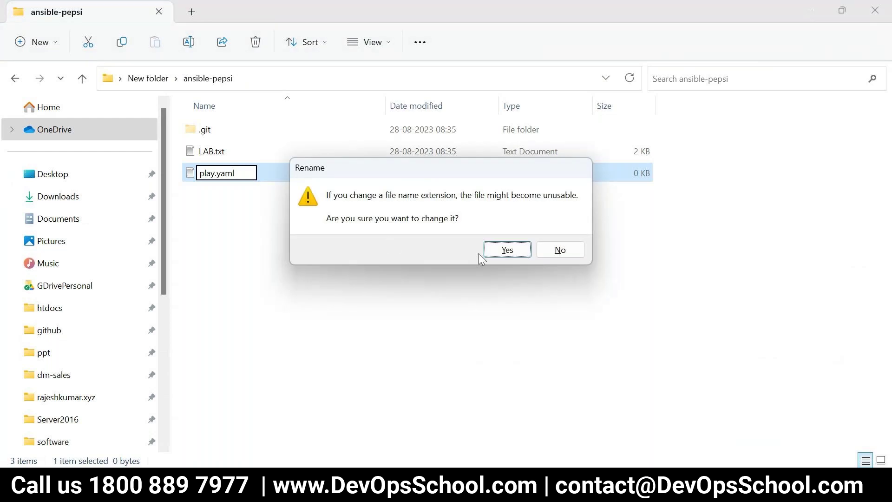
click(494, 251)
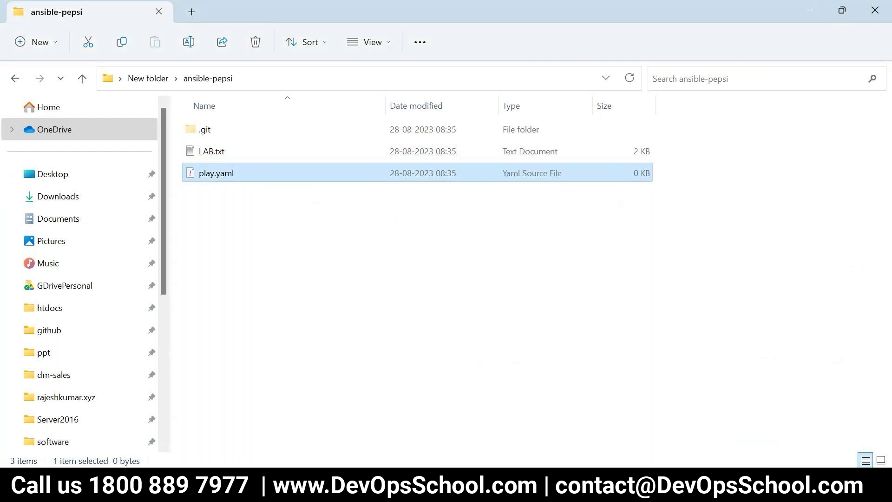
click(511, 490)
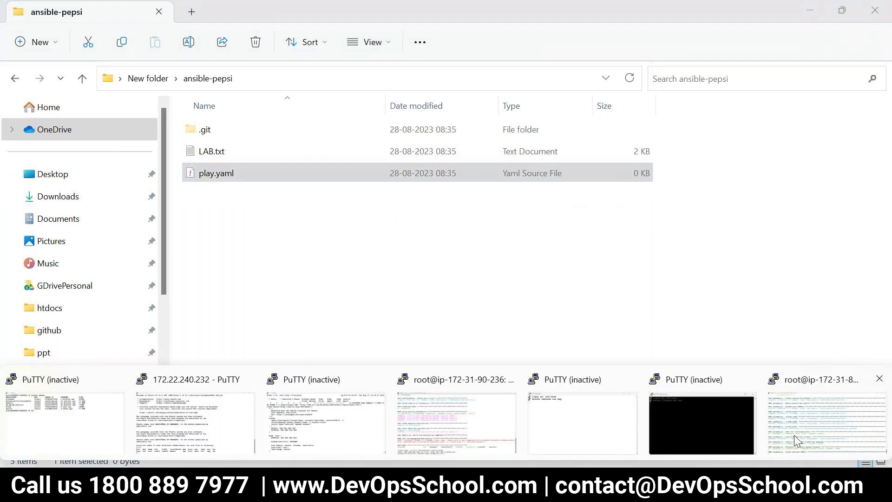
click(794, 435)
Set the git commit author's name and e-mail with git config user.name and user.email
key(alt+Tab)
text(gut)
key(BackSpace)
key(BackSpace)
text(it)
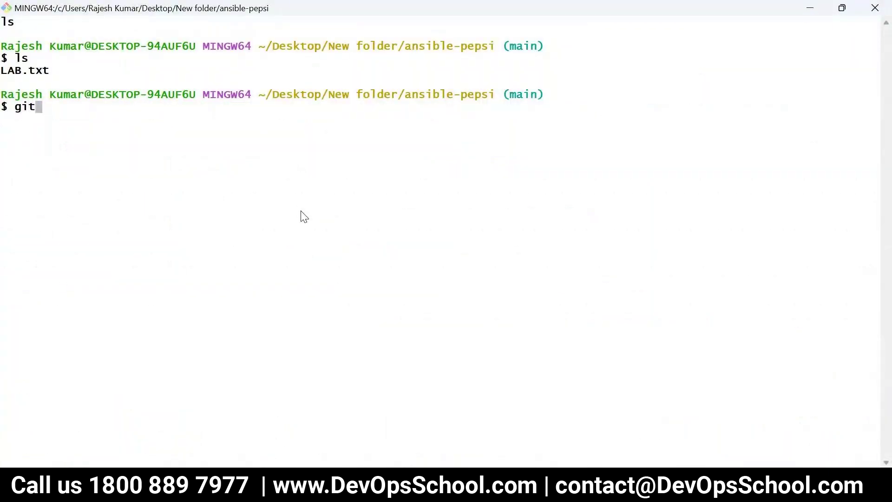
text( config use)
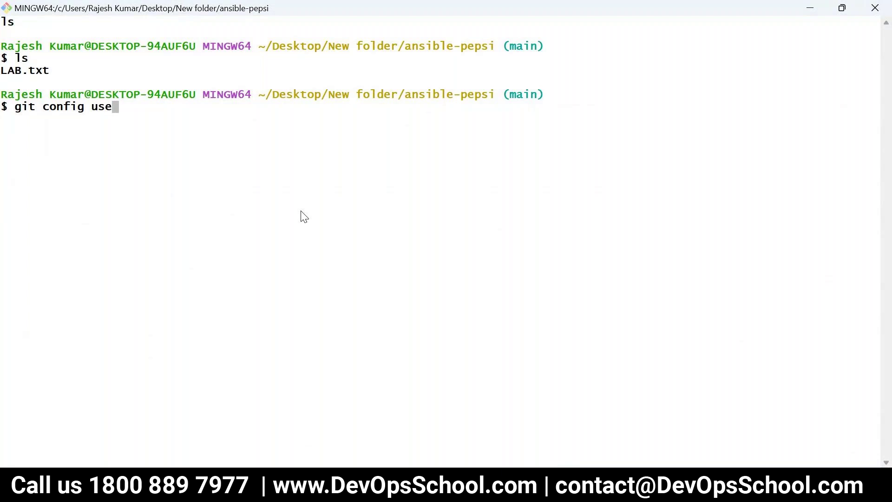
text(r.name "Rajesh Kujmar)
key(BackSpace)
key(BackSpace)
key(BackSpace)
key(BackSpace)
text(mar")
key(Return)
key(Up)
key(BackSpace)
key(BackSpace)
key(BackSpace)
key(BackSpace)
key(BackSpace)
key(BackSpace)
key(BackSpace)
key(BackSpace)
key(BackSpace)
key(BackSpace)
key(BackSpace)
key(BackSpace)
key(BackSpace)
key(BackSpace)
key(BackSpace)
key(BackSpace)
key(BackSpace)
key(BackSpace)
key(BackSpace)
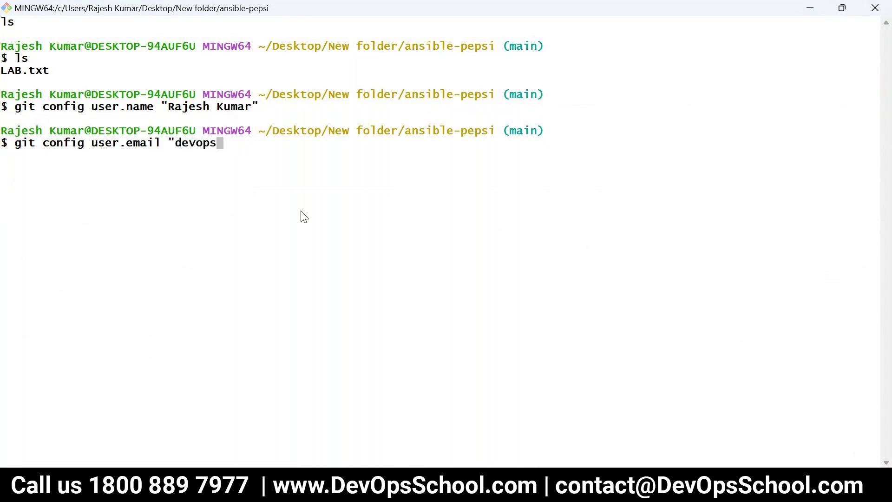
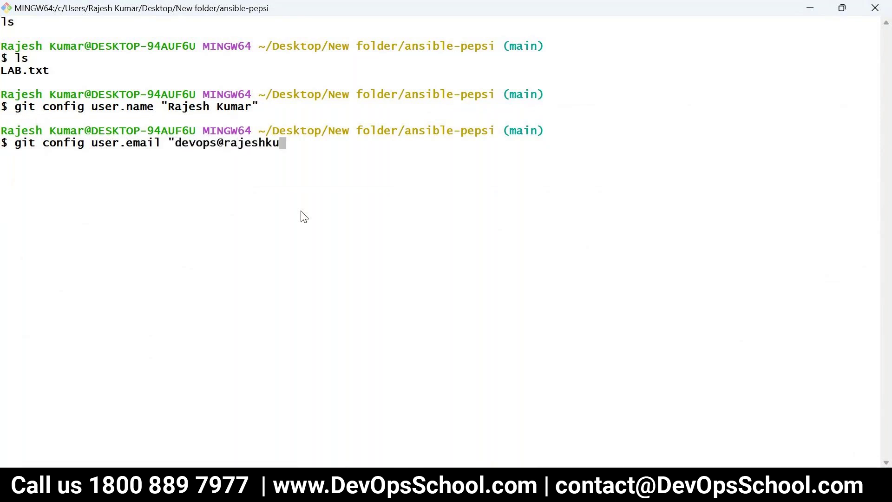
key(Return)
Check git status, stage everything with git add --all, and commit with message 'adding ansible file'
text(git status)
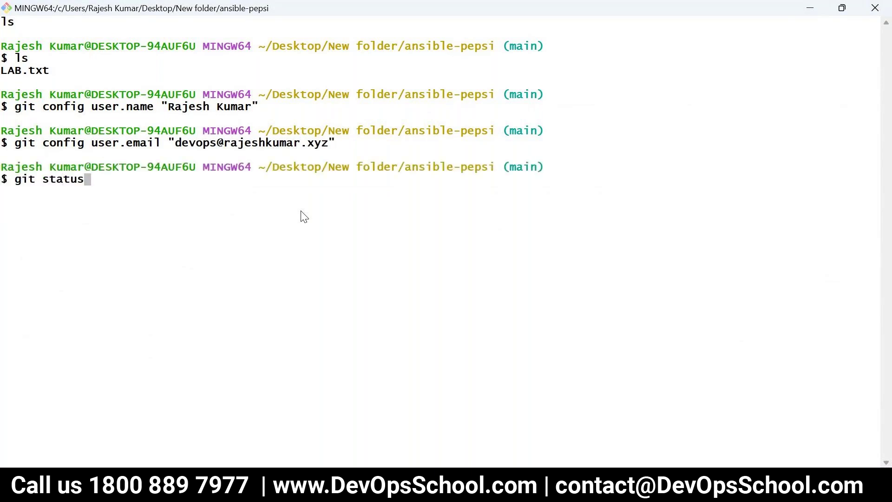
key(Return)
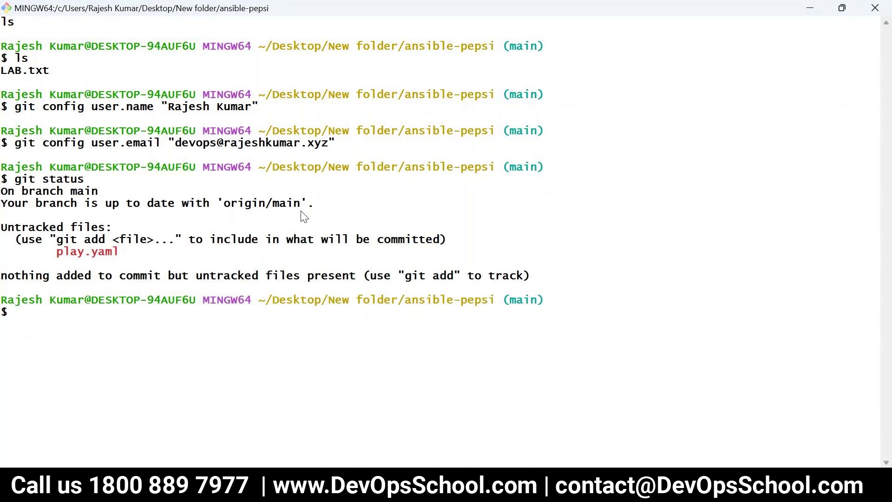
text(git add --a)
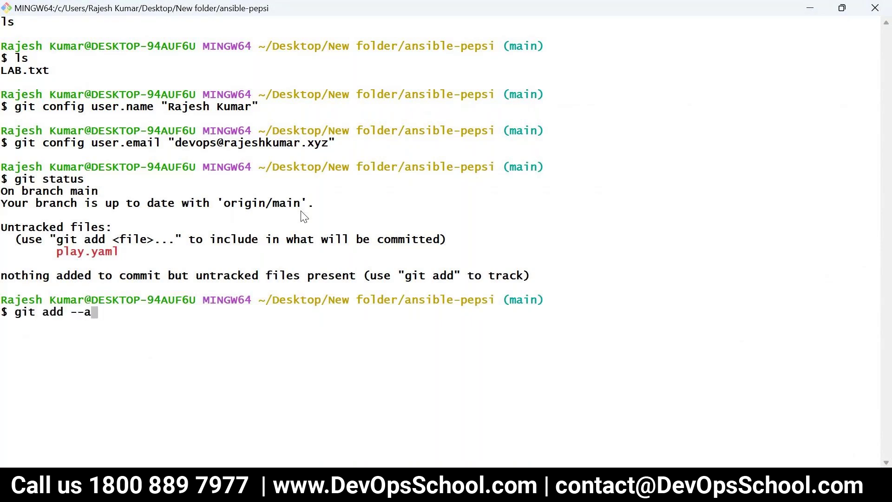
text(ll)
key(Return)
text(git commit -m)
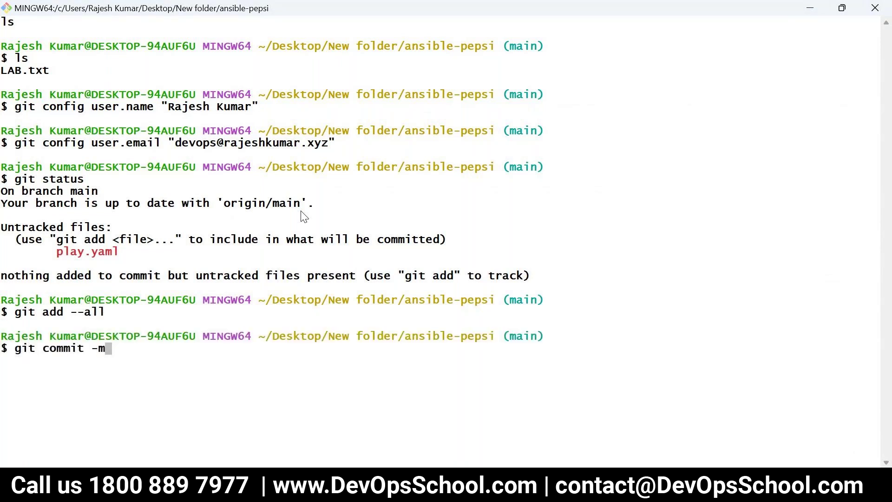
key(Return)
key(Up)
text("adding ansible file")
key(Return)
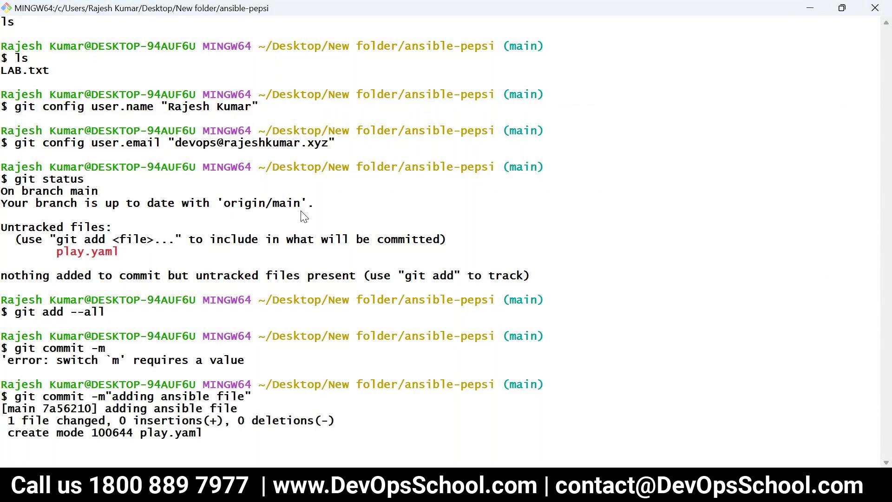
Clear the terminal and run git push origin main
text(clear)
key(Return)
text(git pu8)
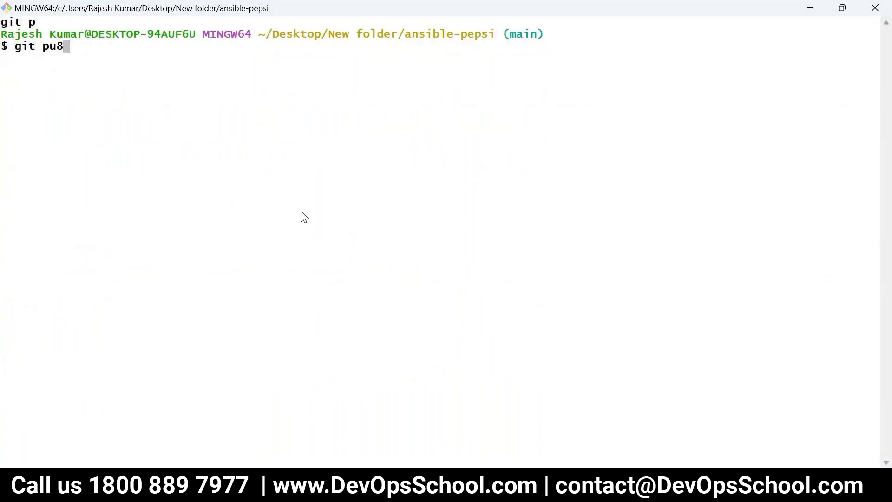
key(BackSpace)
text(sh o)
text(rigin mastetr)
key(BackSpace)
key(BackSpace)
key(BackSpace)
key(BackSpace)
key(BackSpace)
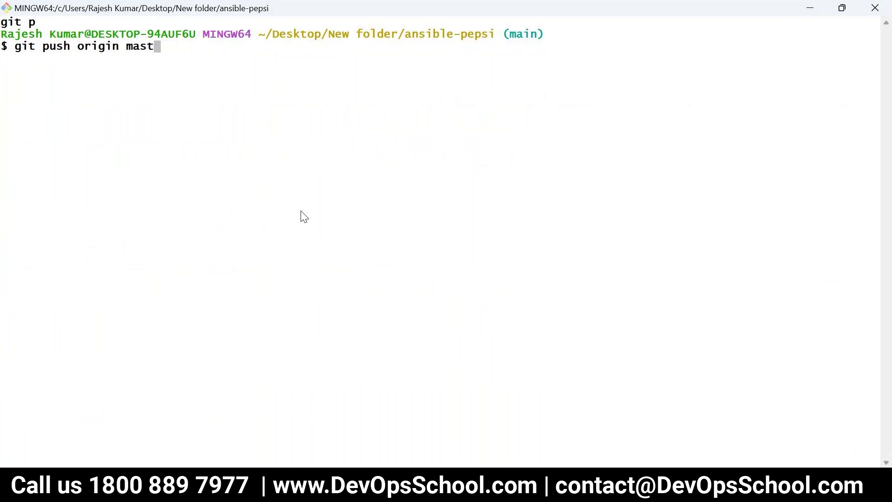
text(in)
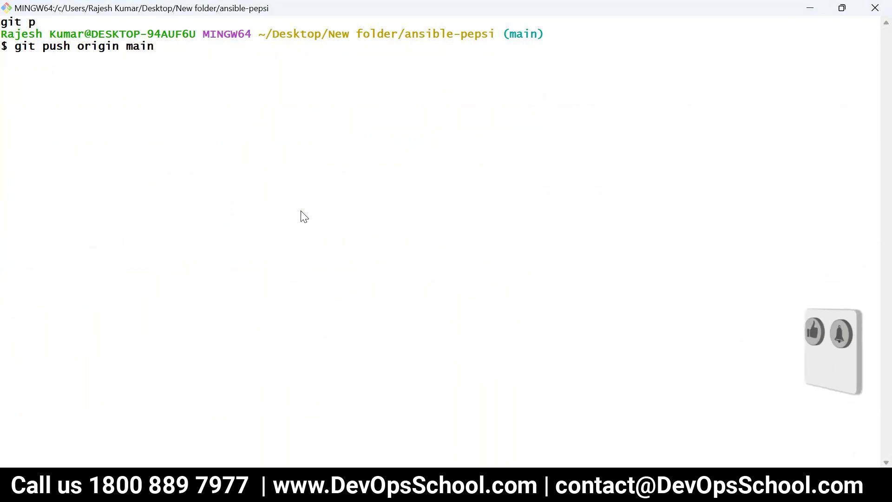
double_click(522, 34)
key(Return)
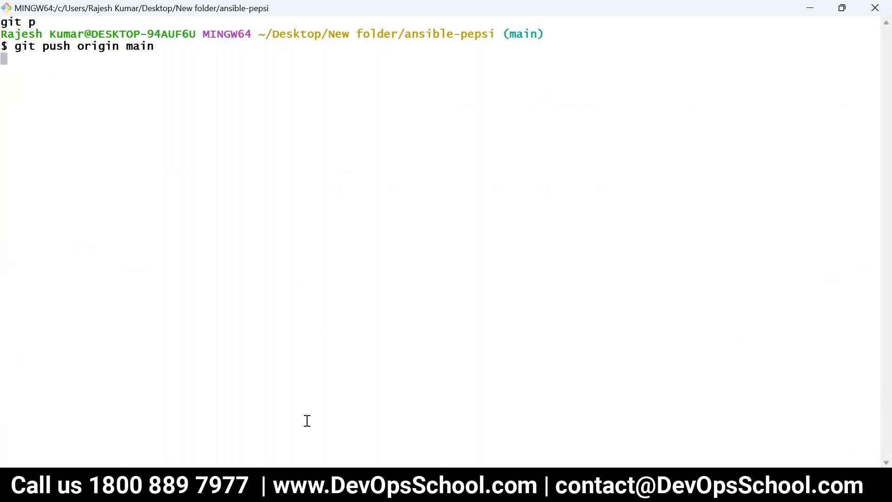
After the invalid username or password error, rerun git push origin main
click(263, 358)
key(alt+Tab)
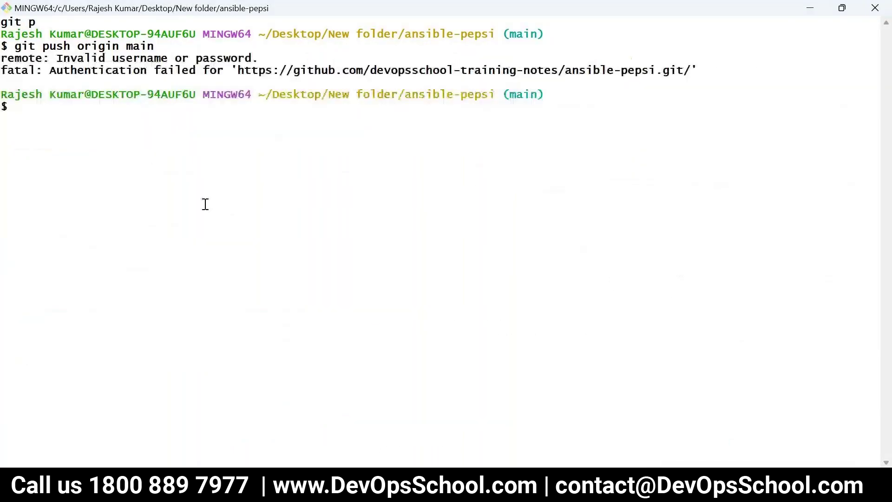
drag(181, 58, 878, 58)
click(373, 153)
key(Up)
key(Return)
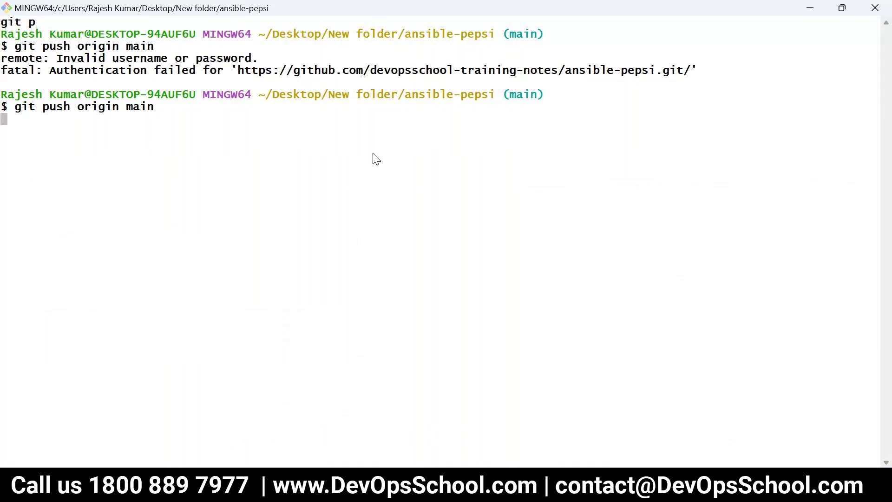
Open account settings in a new tab and go to the classic personal access tokens page
key(alt+Tab)
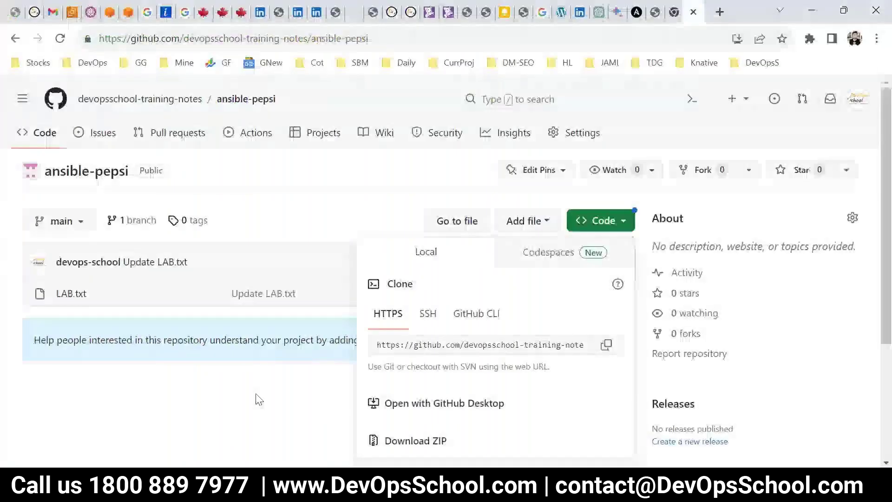
key(Escape)
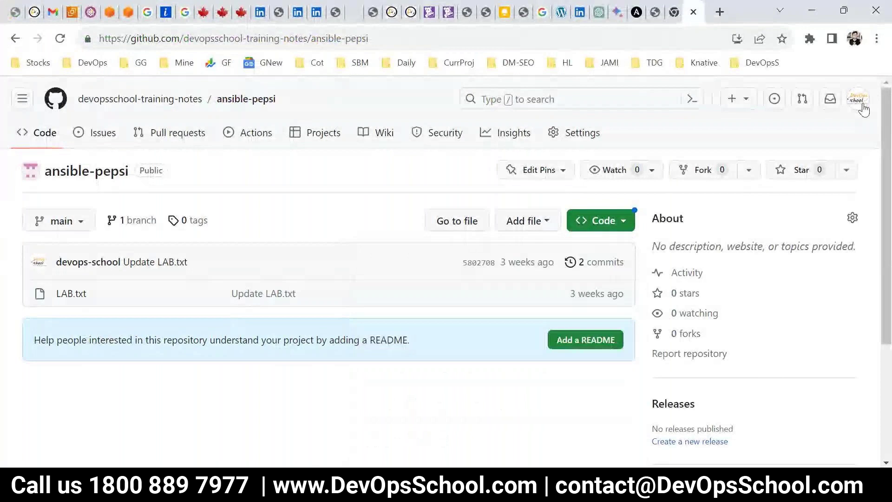
click(859, 100)
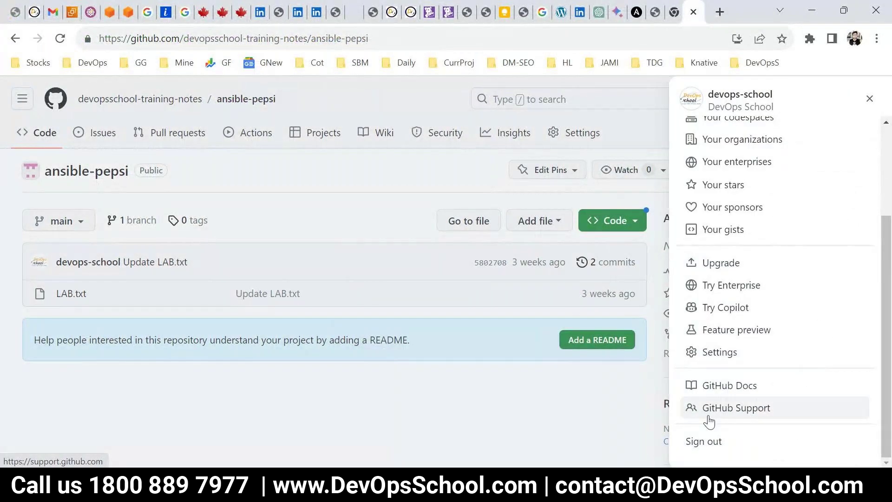
right_click(720, 355)
click(749, 241)
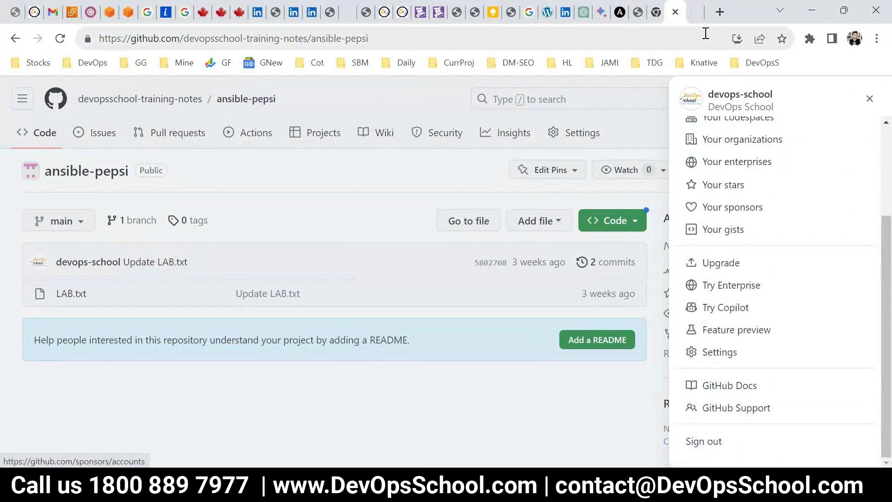
click(687, 12)
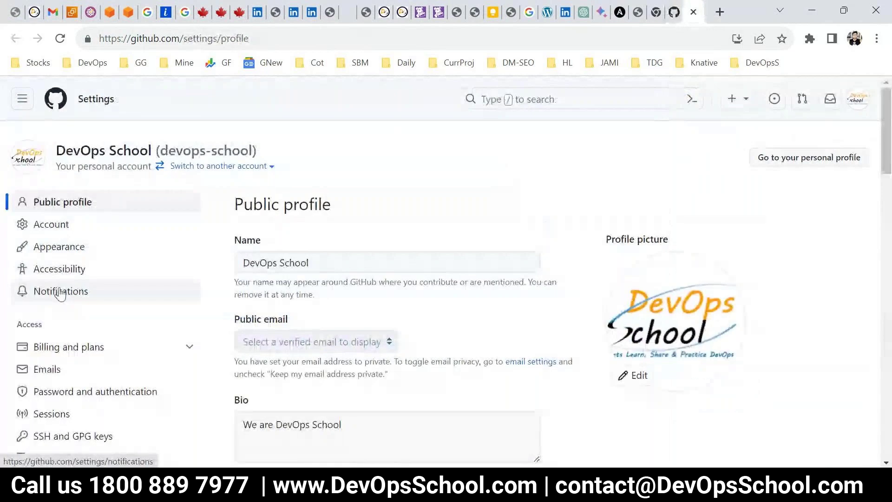
click(73, 435)
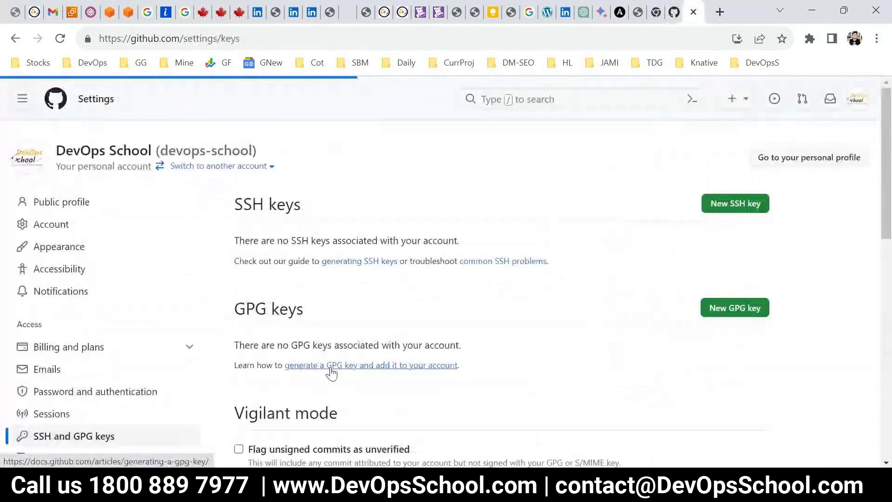
scroll(209, 367, down, 12)
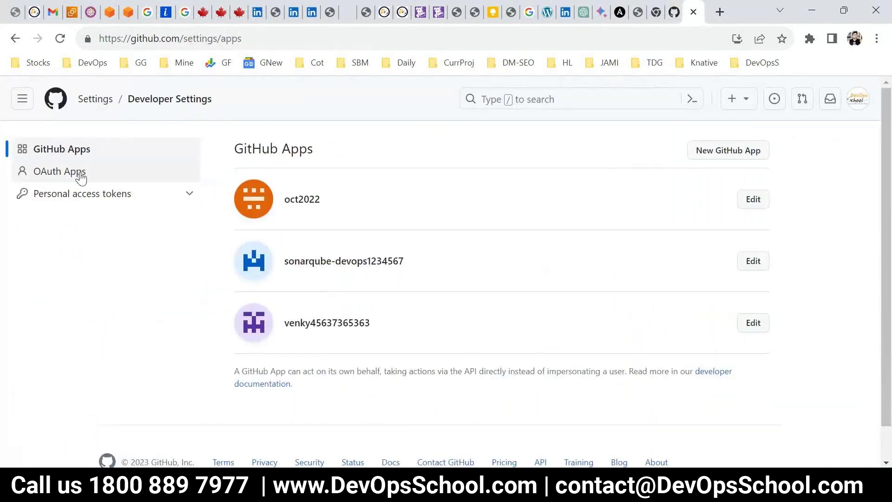
click(75, 194)
click(55, 218)
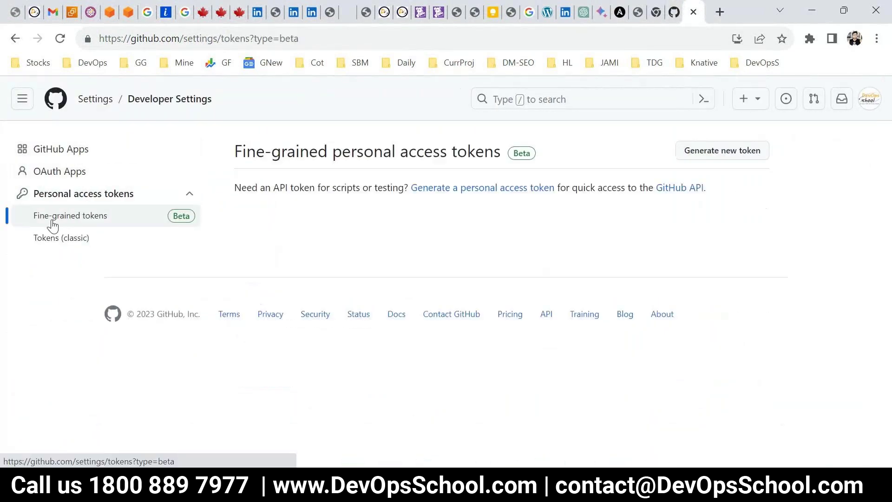
click(57, 241)
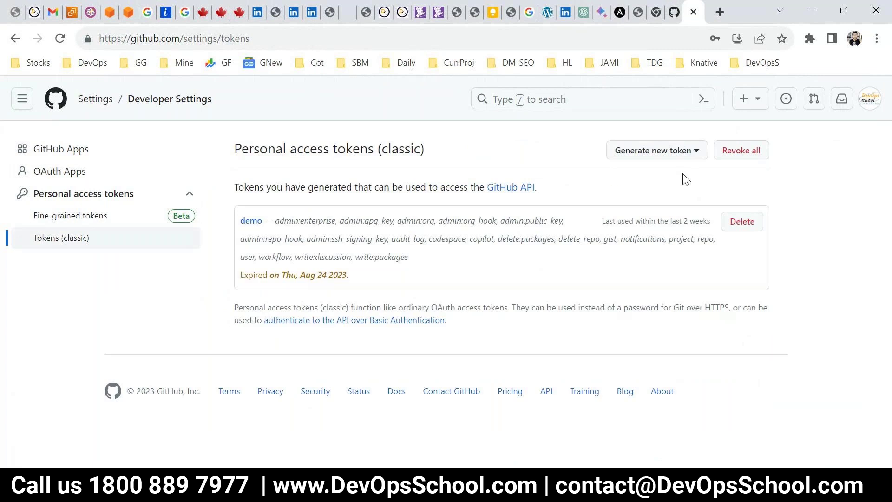
Delete the expired demo token, start a new classic token after confirming the password, and note it 'demo'
click(751, 223)
click(567, 267)
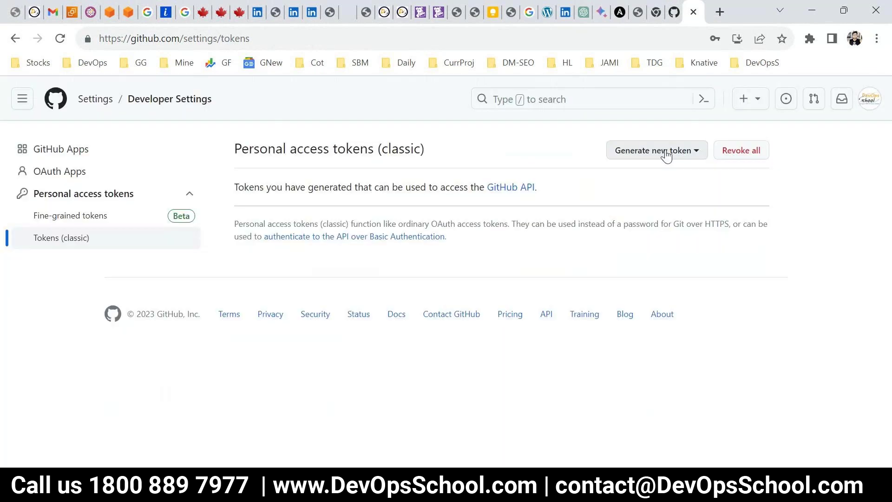
click(668, 152)
click(528, 214)
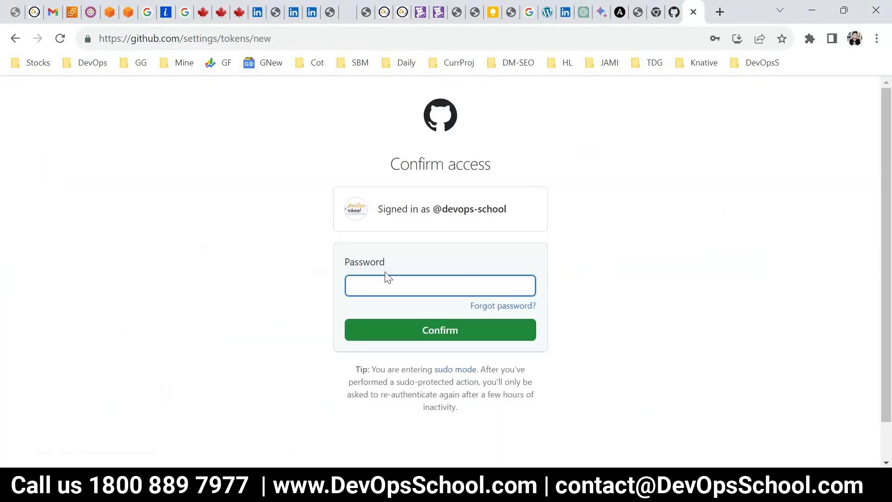
click(474, 287)
click(620, 291)
click(465, 329)
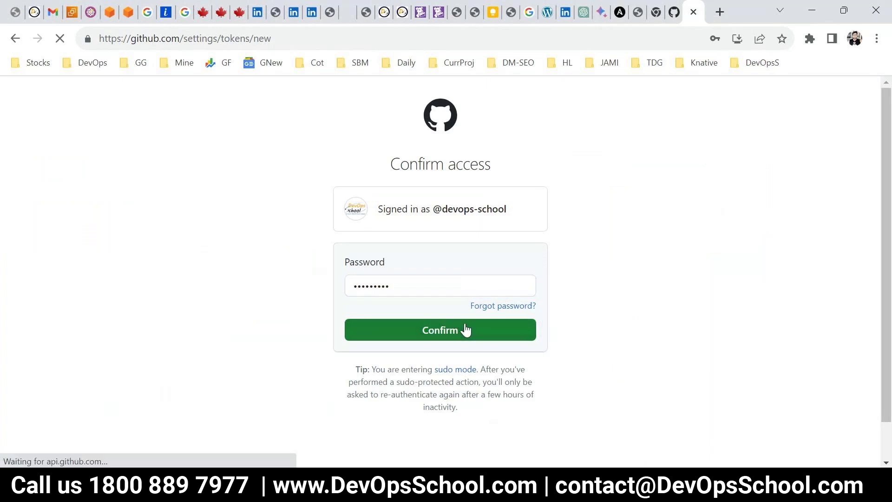
text(demo)
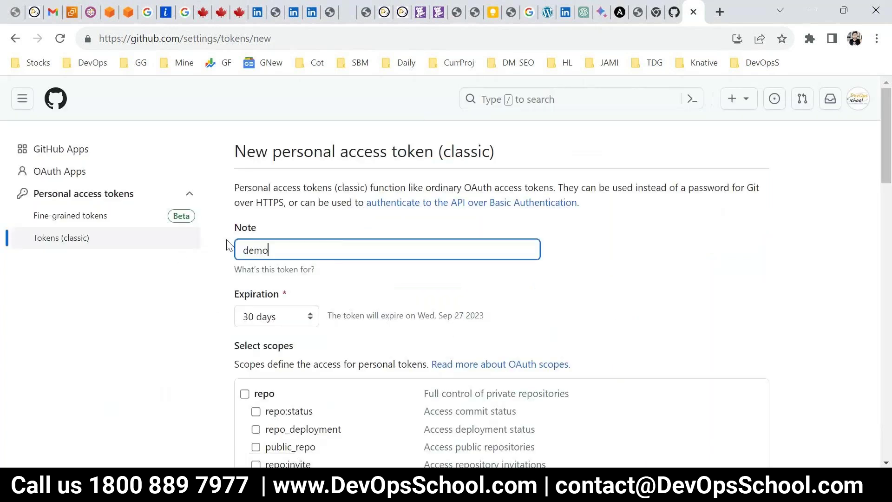
Set a 7-day expiry and grant repo, workflow, write/delete:packages, admin:org, admin:public_key and hook scopes
scroll(215, 304, down, 4)
click(245, 185)
click(260, 107)
click(257, 127)
click(245, 302)
click(244, 331)
click(245, 377)
click(245, 406)
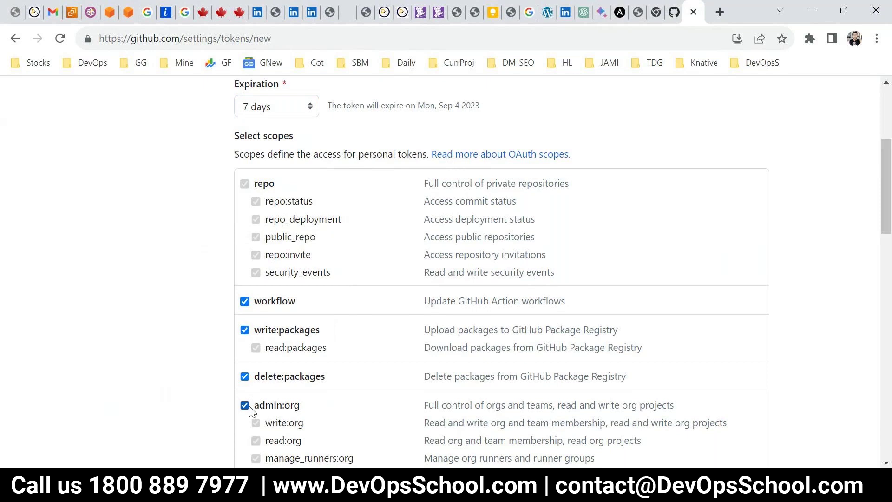
scroll(249, 405, down, 4)
click(245, 280)
click(245, 344)
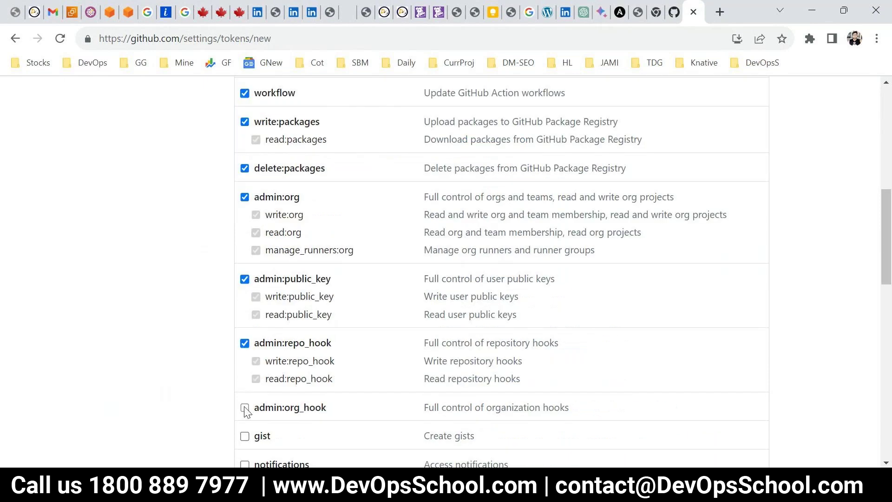
click(245, 407)
Grant the remaining scopes, gist through admin:ssh_signing_key, and generate the token
scroll(245, 325, down, 4)
double_click(245, 284)
click(244, 226)
click(245, 255)
click(245, 284)
click(245, 366)
click(245, 395)
scroll(247, 409, down, 4)
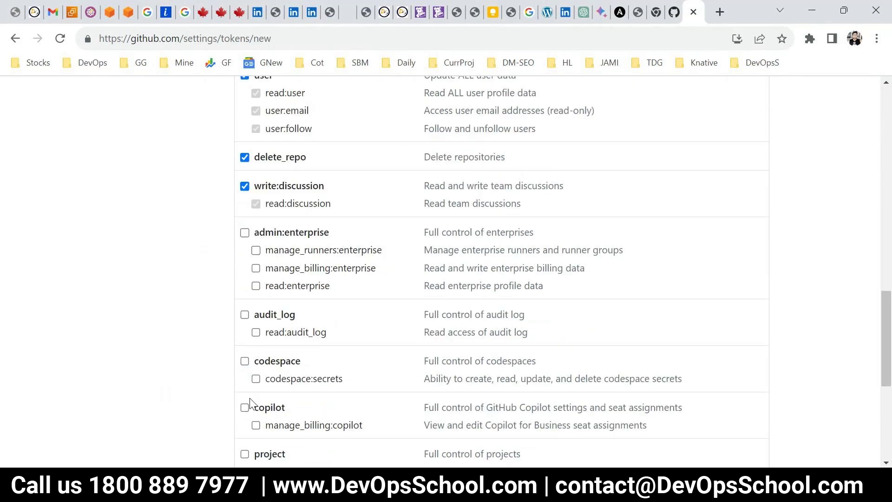
click(245, 232)
click(245, 315)
click(245, 408)
click(245, 361)
scroll(250, 370, down, 3)
click(245, 314)
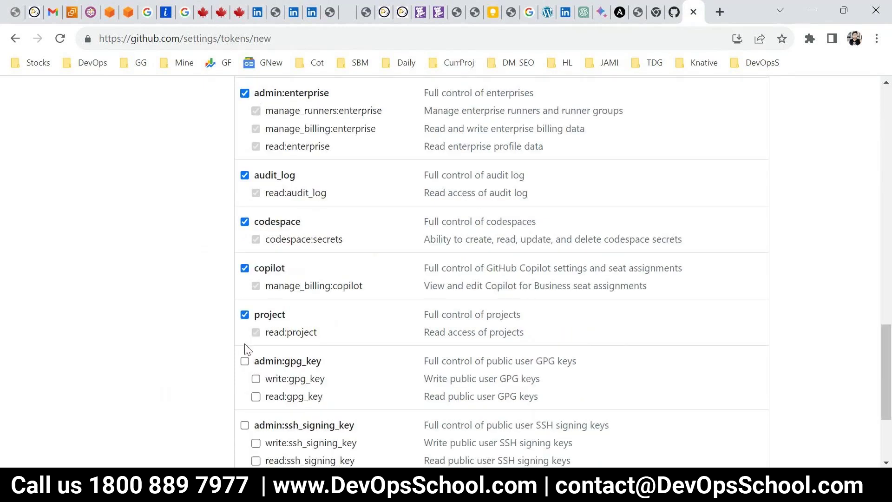
click(245, 361)
scroll(253, 372, down, 3)
click(245, 285)
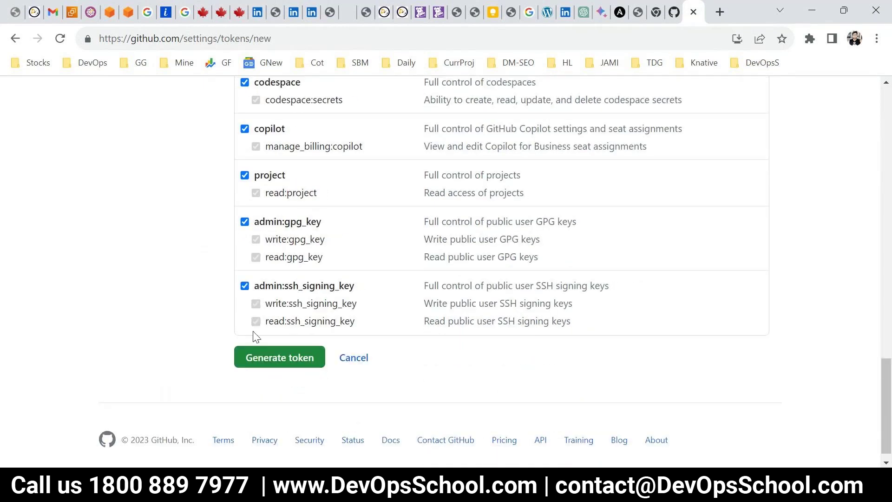
click(280, 358)
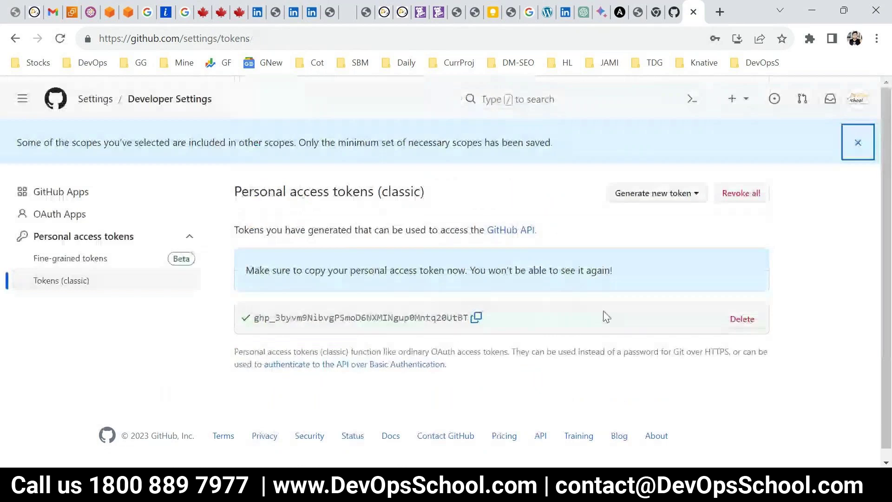
Copy the new personal access token and sign in to GitHub with it for the push
click(477, 317)
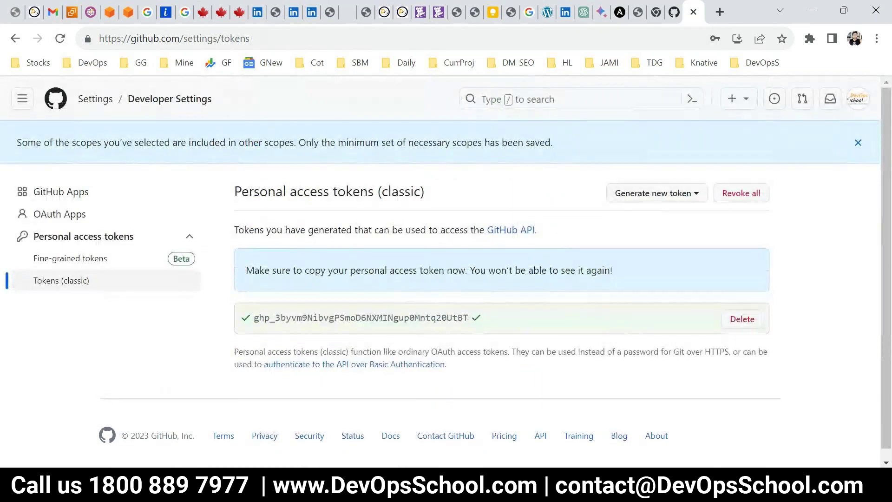
click(284, 227)
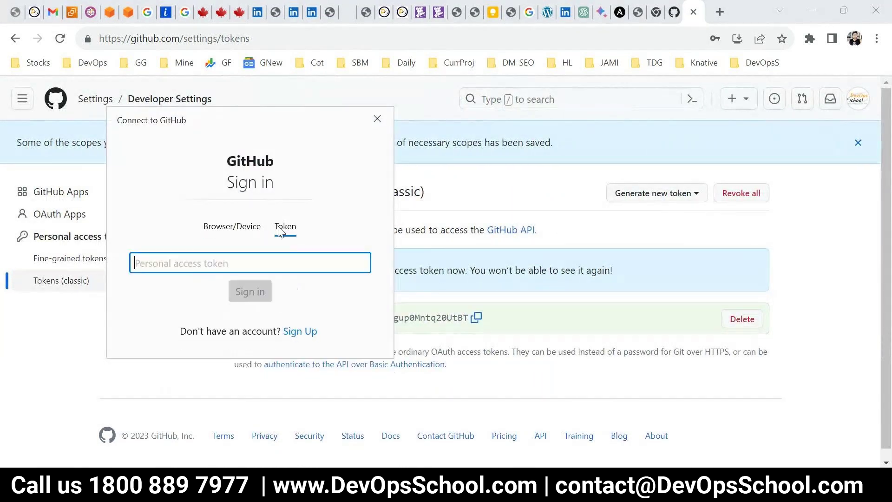
key(ctrl+v)
click(247, 238)
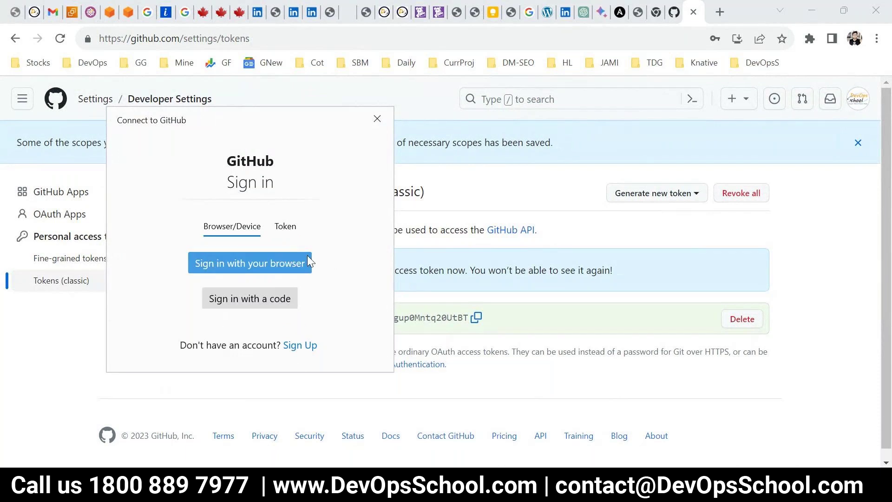
click(278, 234)
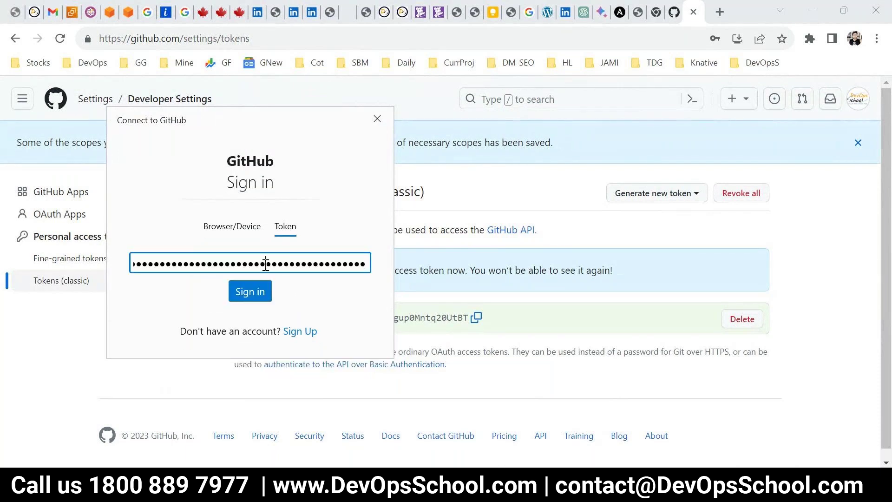
click(248, 295)
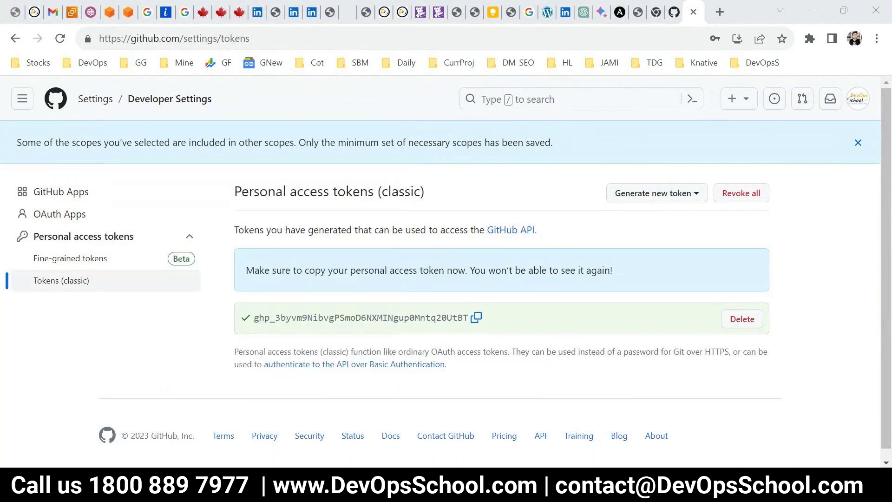
Check that the push updated main on GitHub (5802708..7a56210), then bring the browser forward
key(alt+Tab)
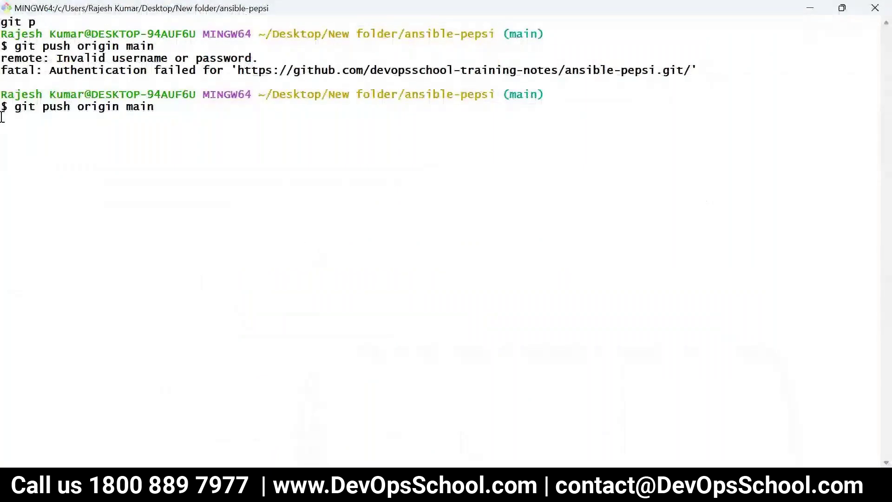
drag(6, 120, 229, 124)
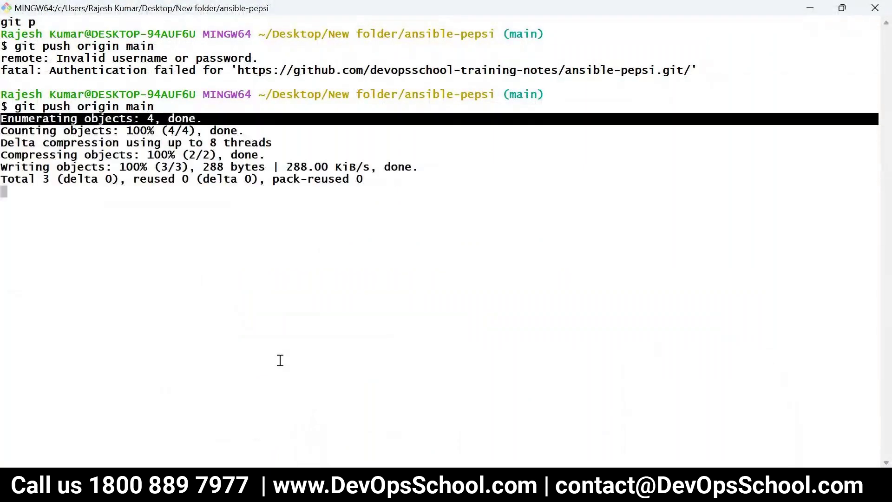
mouse_move(271, 491)
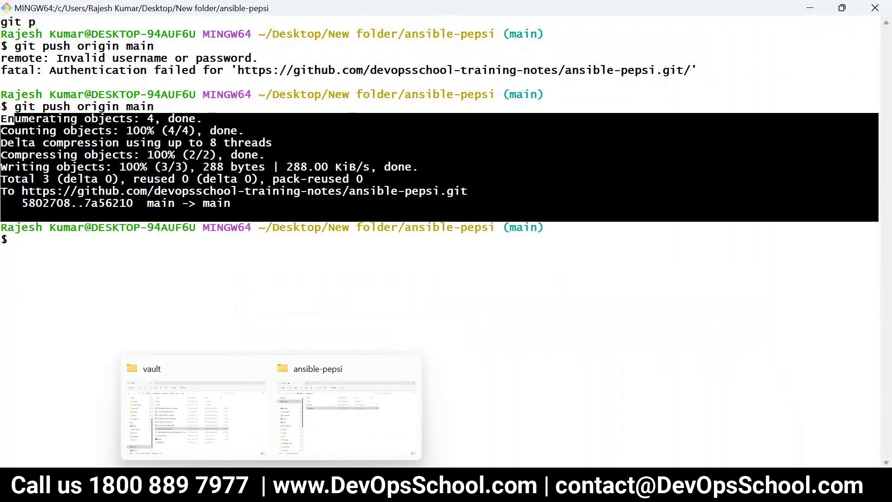
click(308, 491)
Reload the ansible-pepsi repository page and check that play.yaml is listed
click(675, 12)
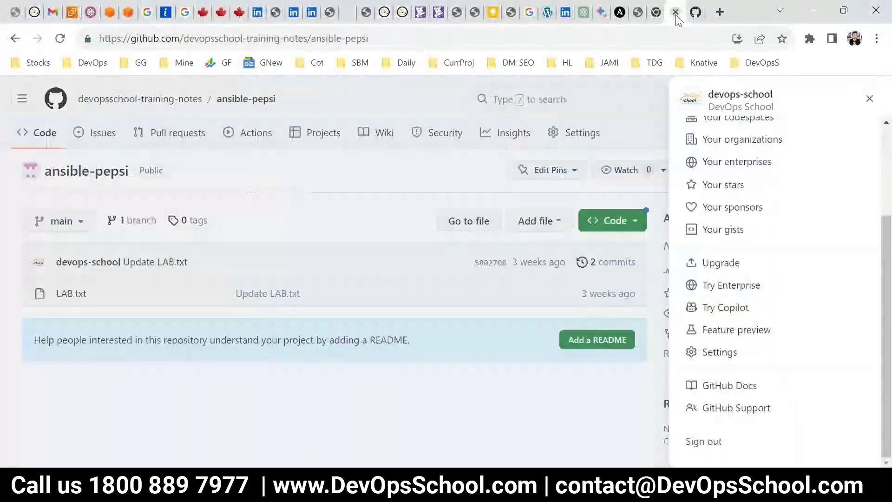
key(F5)
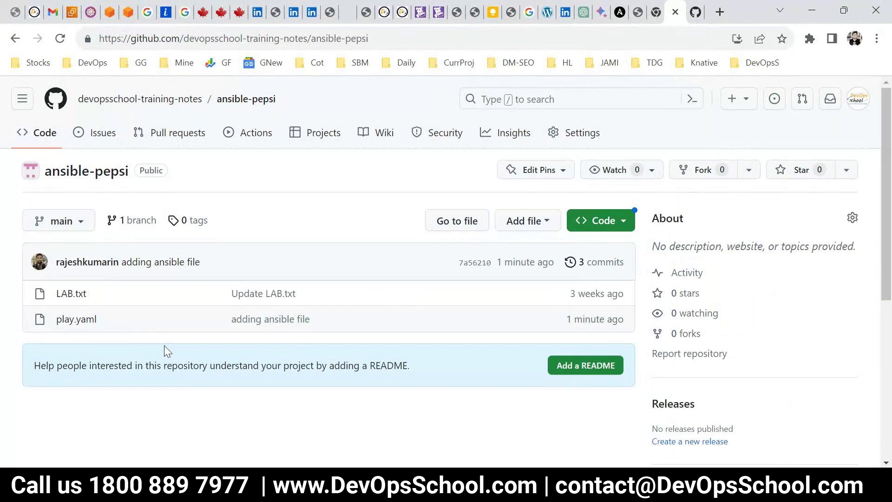
drag(97, 320, 56, 320)
Glance at the Ansible Tower install terminal, then return to Chrome and start a new tab
click(720, 488)
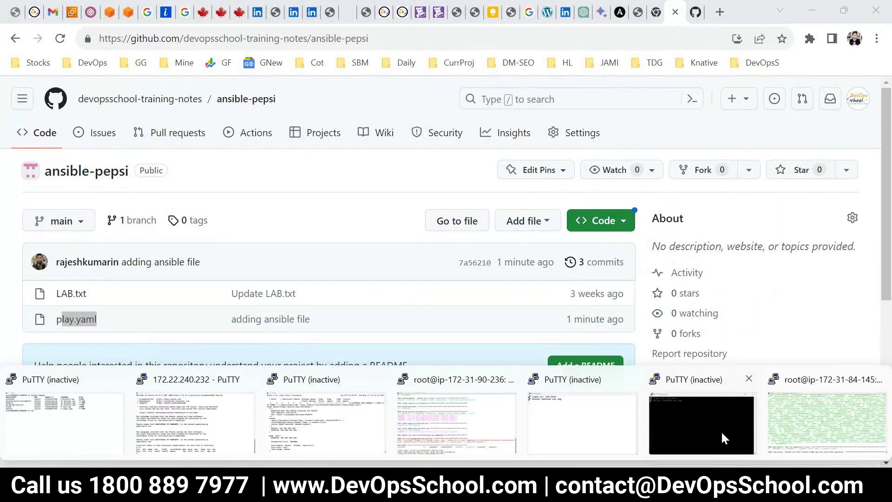
click(853, 422)
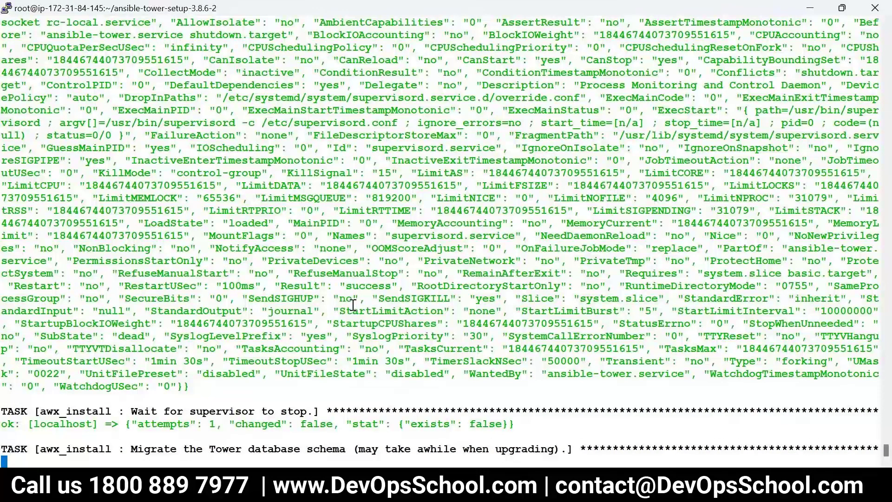
key(alt+Tab)
click(718, 13)
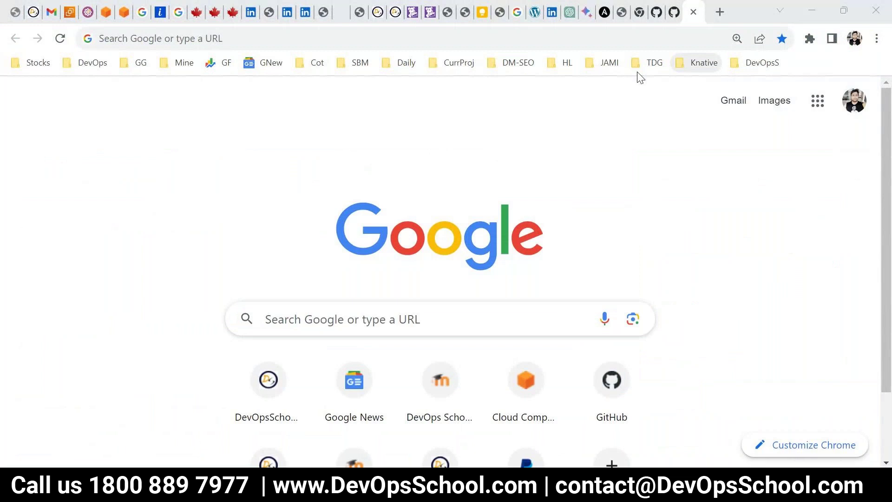
Check the install terminal, then load devopsschool.com/blog in the new tab
key(alt+Tab)
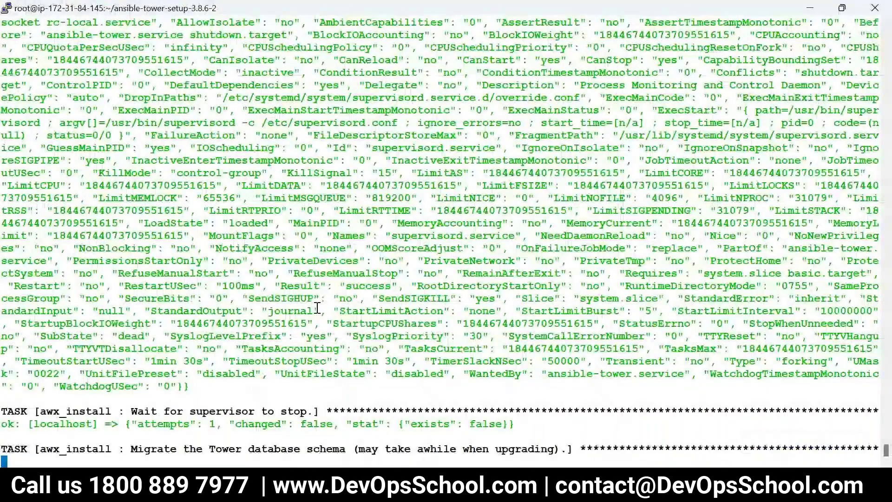
key(alt+Tab)
text(dev)
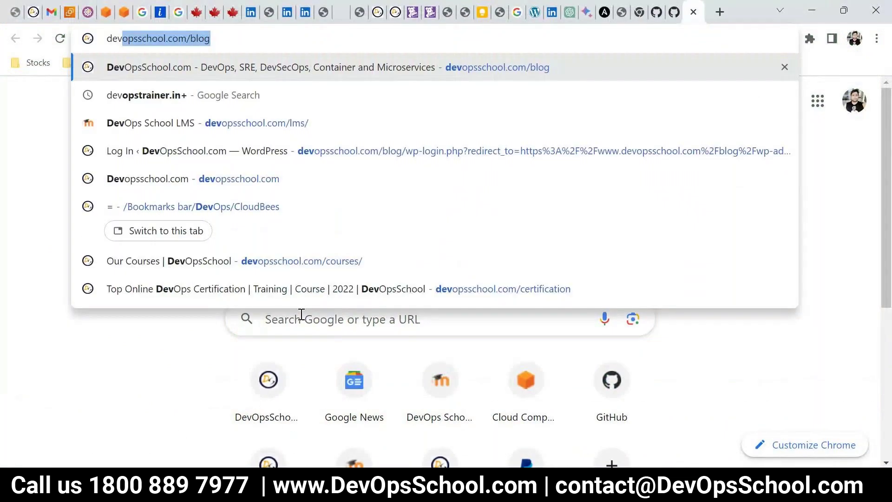
key(Right)
key(Return)
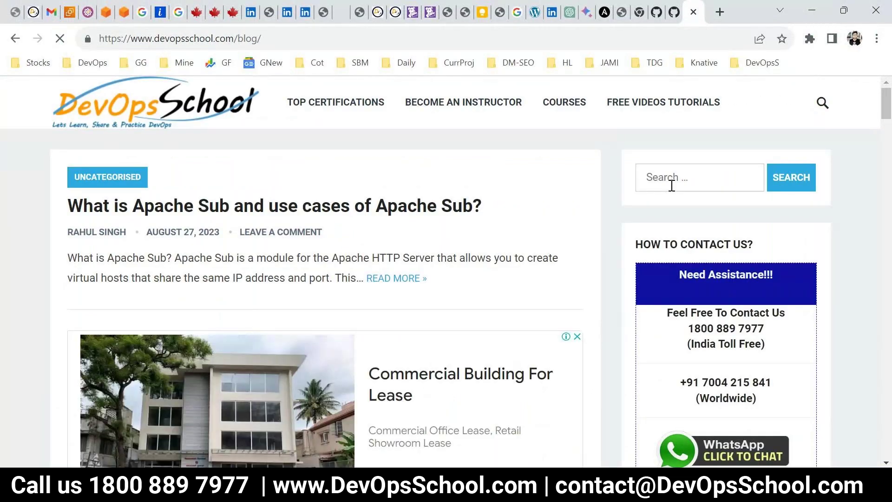
Search the blog for 'tower' and browse the results
click(672, 186)
text(twower)
key(BackSpace)
key(BackSpace)
key(BackSpace)
key(BackSpace)
key(BackSpace)
text(ower)
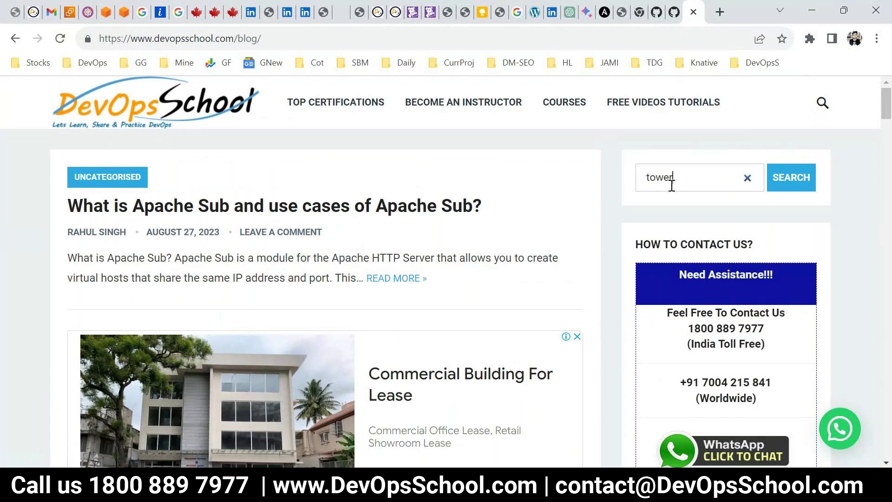
key(Return)
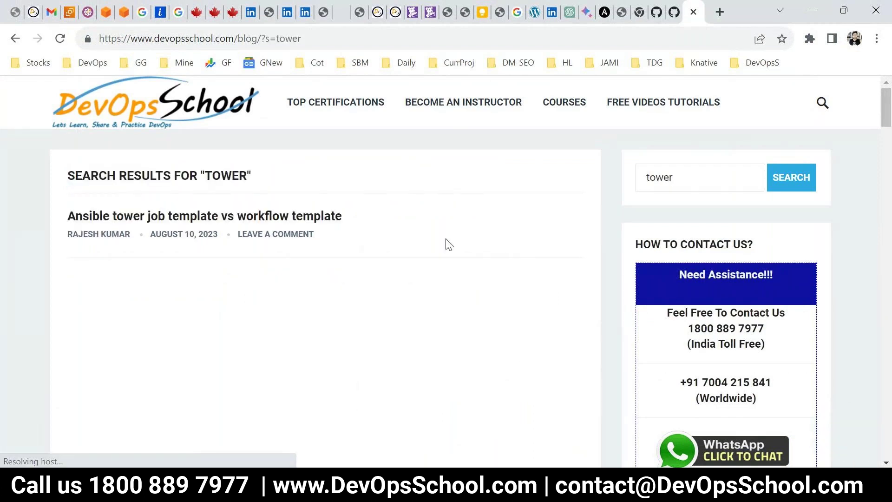
scroll(259, 292, down, 5)
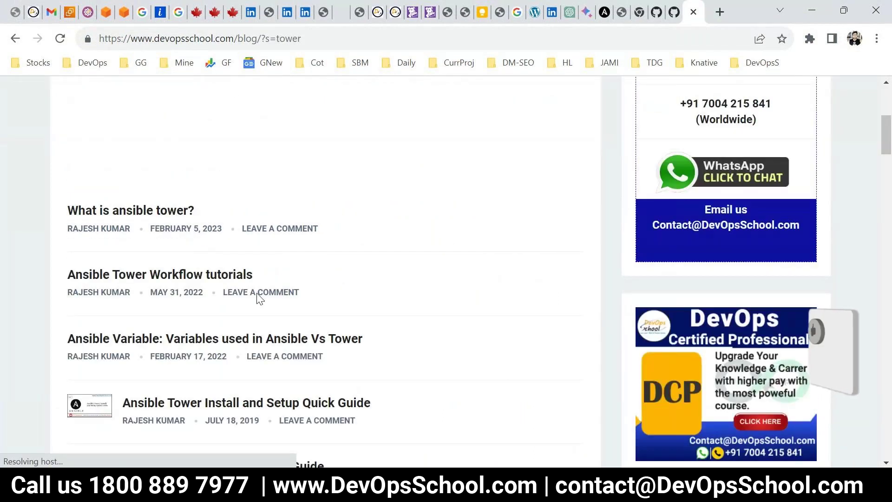
right_click(188, 275)
click(76, 309)
scroll(108, 323, down, 2)
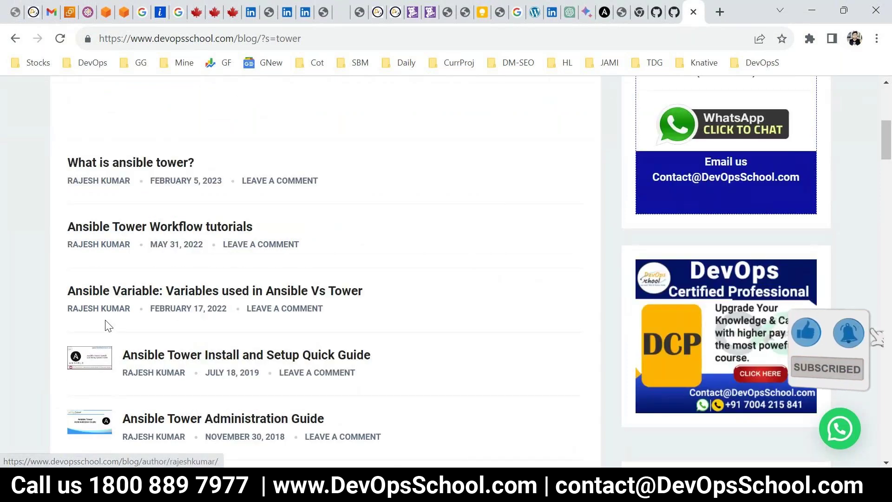
scroll(298, 344, down, 1)
scroll(307, 346, down, 1)
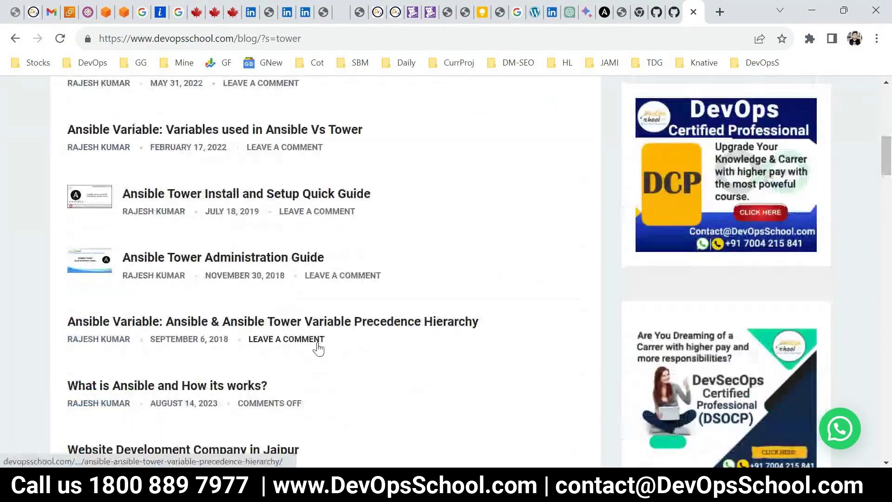
scroll(636, 209, up, 10)
Refine the search to 'ansible tower' and open Ansible Tower Workflow tutorials in a new tab
click(646, 177)
text(ansib)
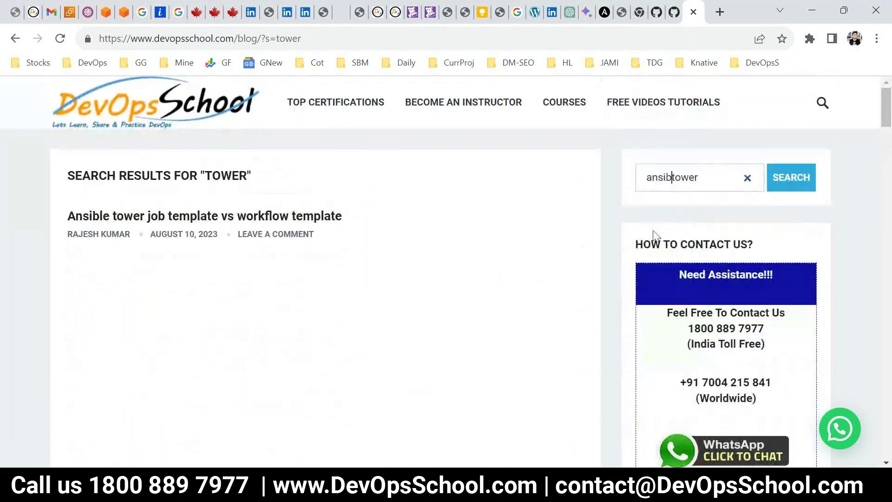
text(le)
key(Return)
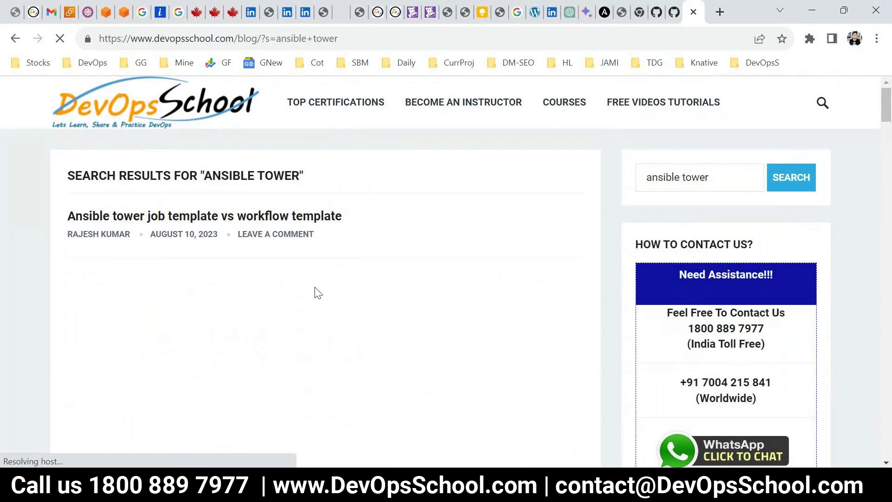
scroll(349, 300, down, 7)
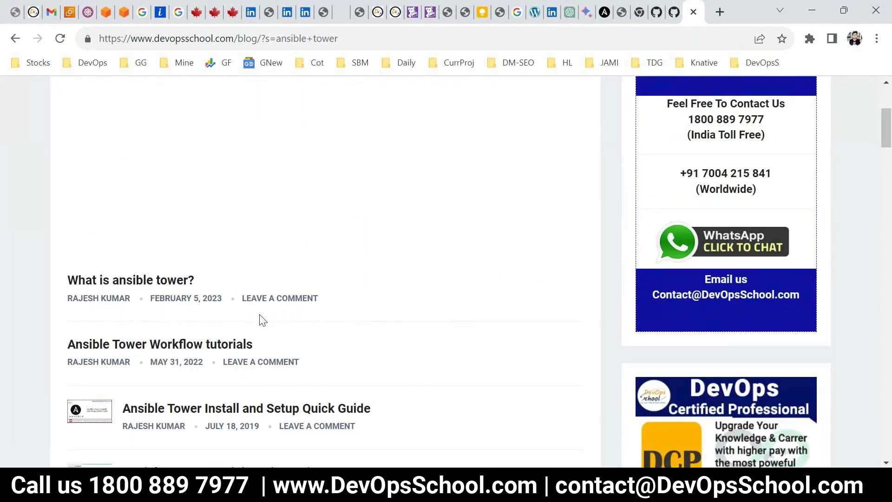
right_click(207, 209)
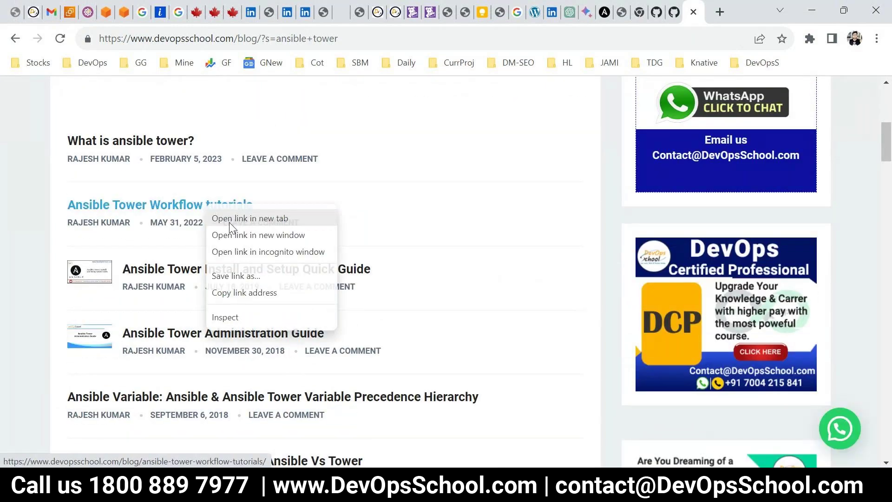
click(229, 222)
Open the workflow tutorial tab and scroll through its Steps 2–9
click(698, 11)
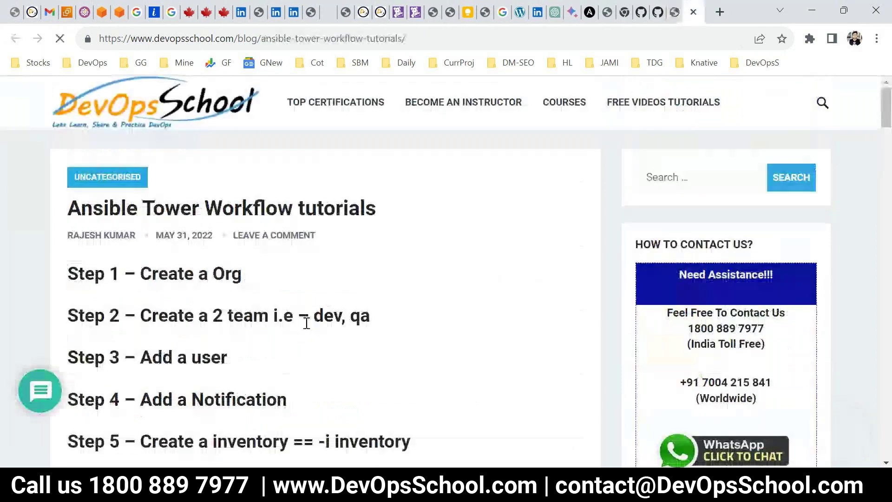
scroll(360, 281, down, 3)
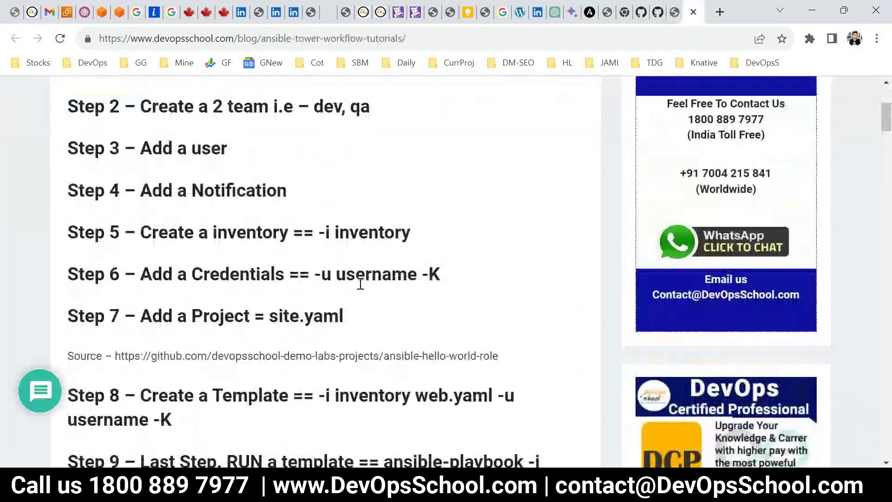
scroll(360, 285, down, 1)
scroll(361, 293, up, 1)
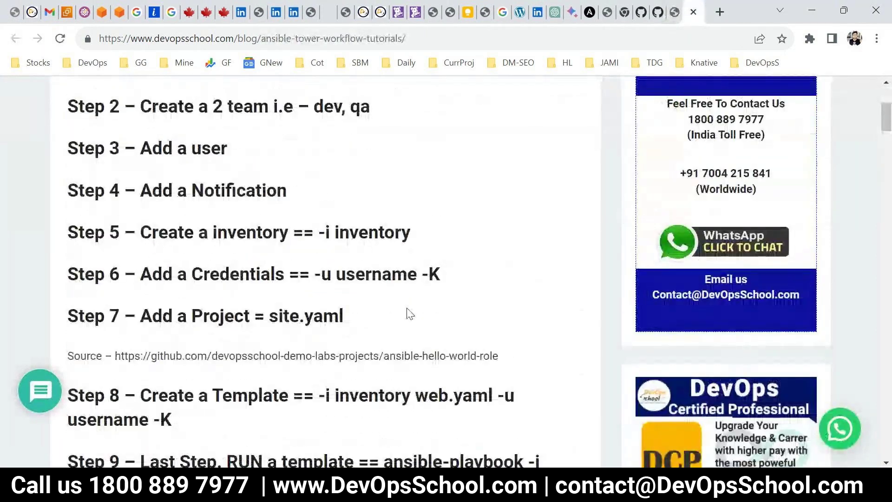
mouse_move(454, 492)
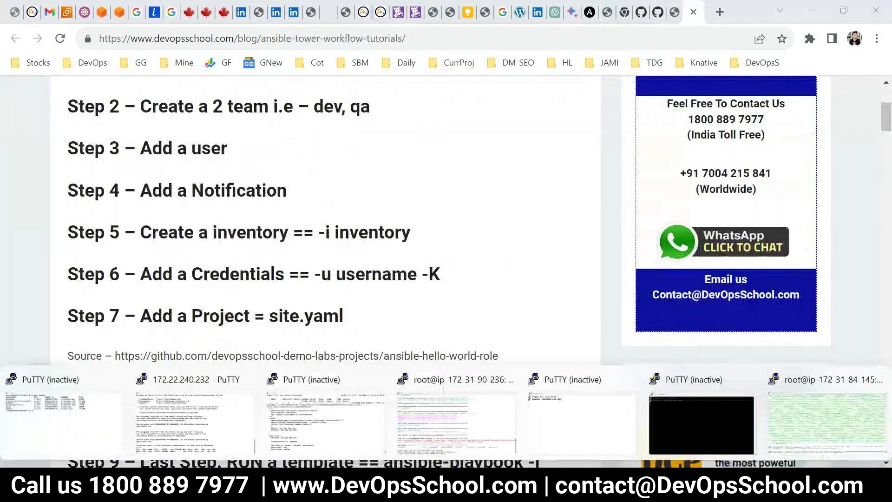
click(784, 411)
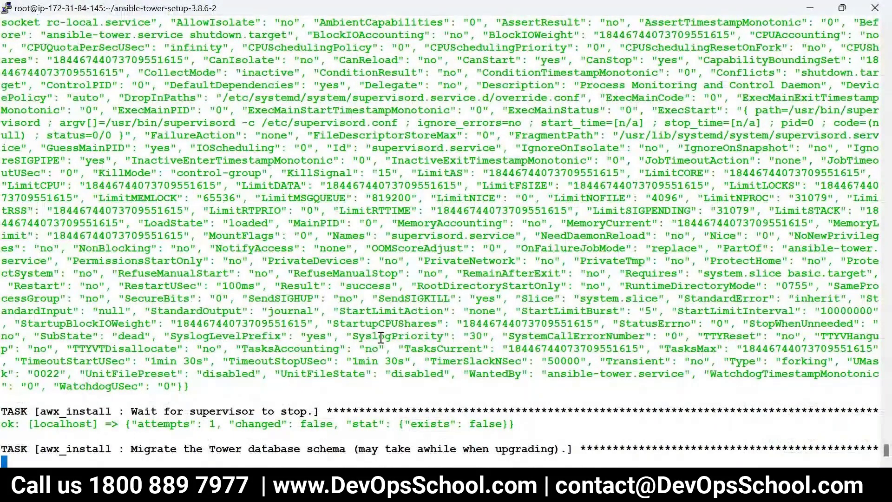
key(alt+Tab)
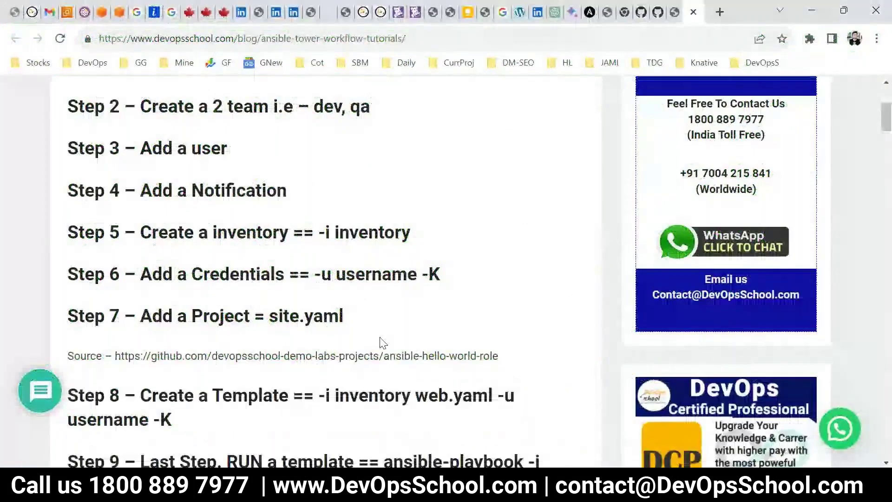
mouse_move(535, 460)
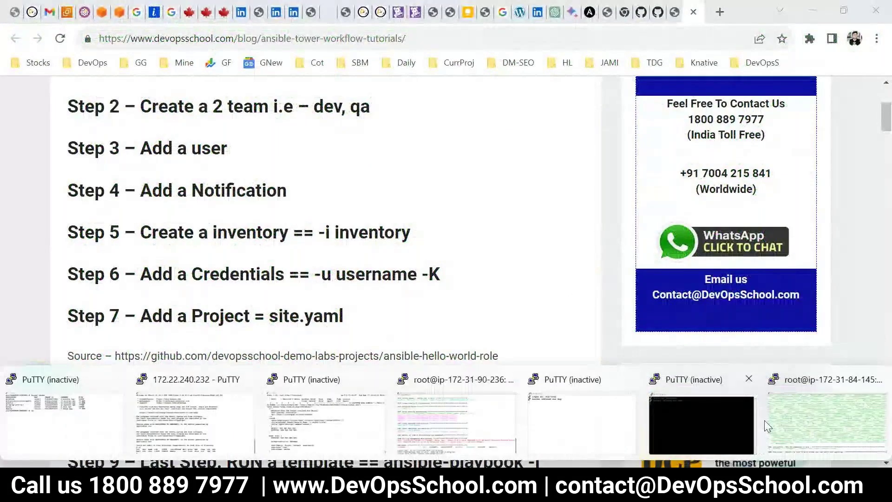
click(780, 421)
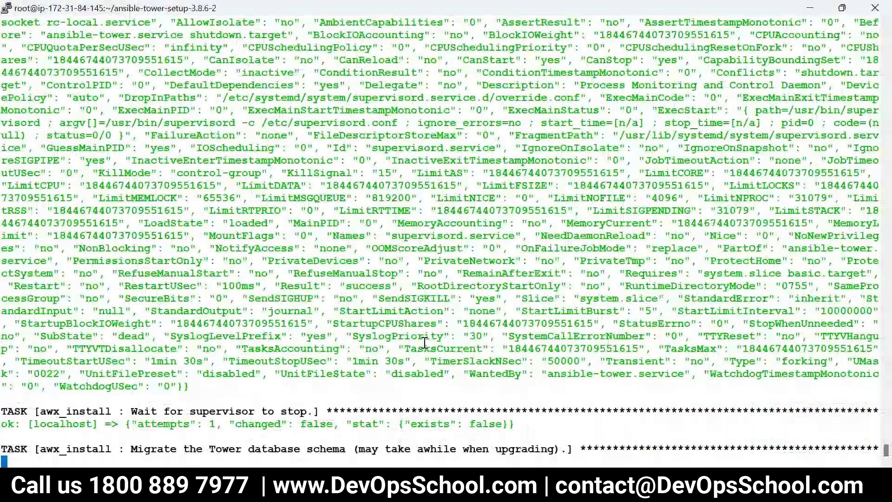
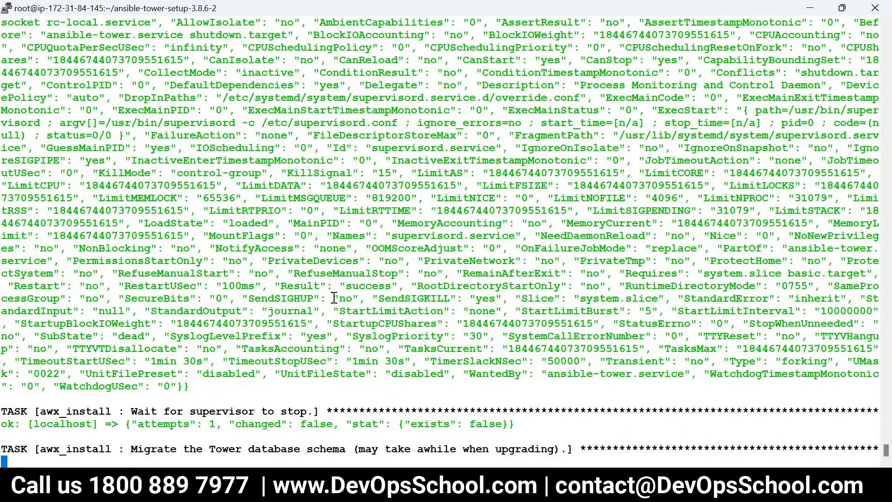
Check the Tower install progress in the PuTTY terminal session
key(alt+Tab)
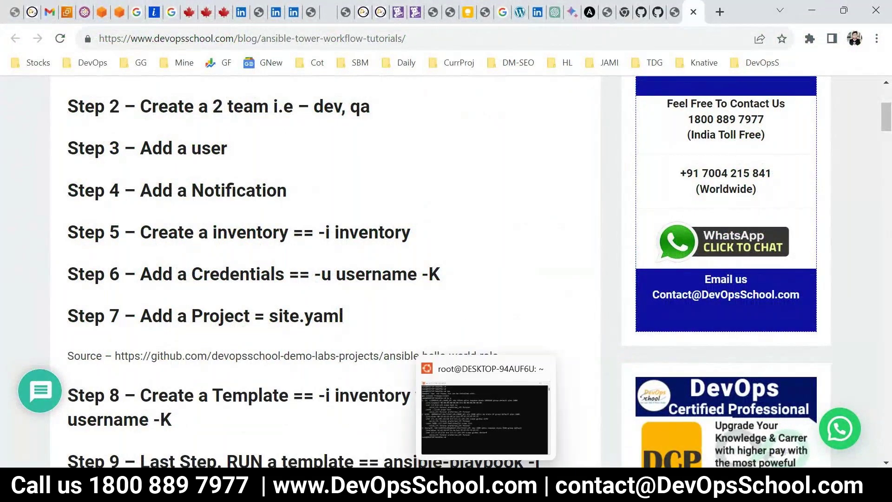
click(506, 493)
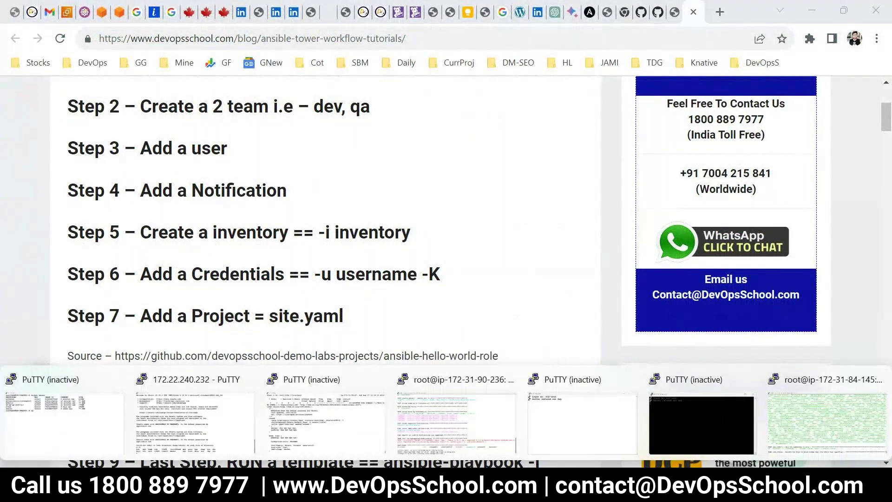
click(818, 421)
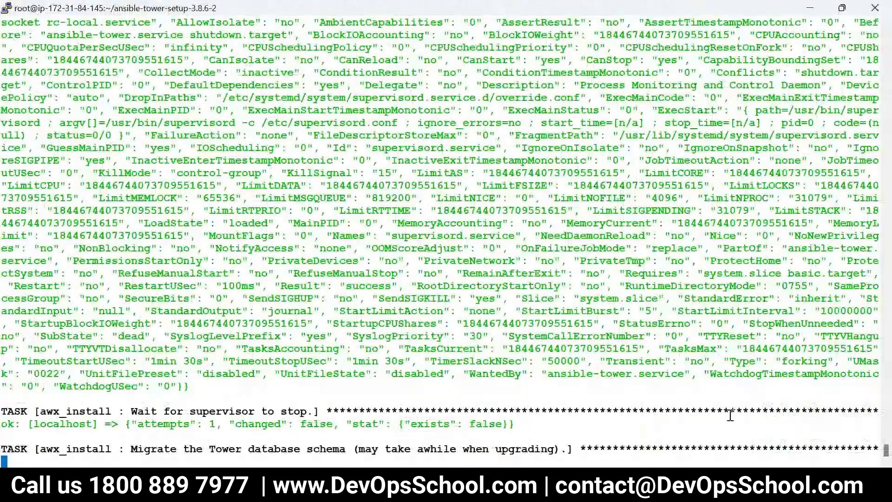
Return to the workflow tutorial at Steps 5–9 and bring up the Run prompt with notepad
key(alt+Tab)
scroll(251, 420, down, 2)
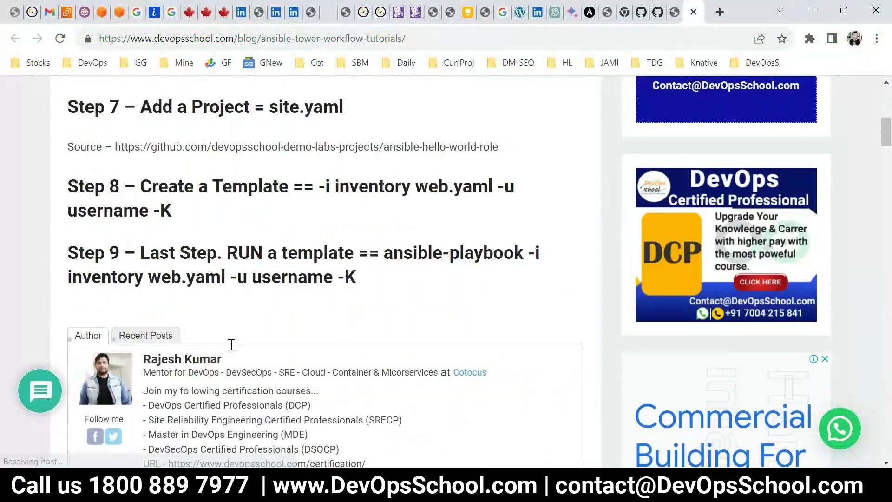
scroll(237, 333, up, 3)
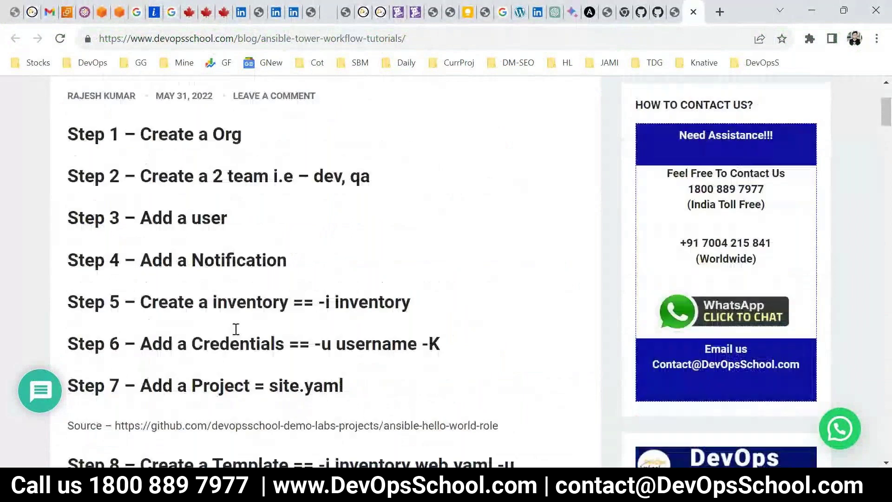
scroll(236, 329, up, 2)
scroll(236, 331, down, 6)
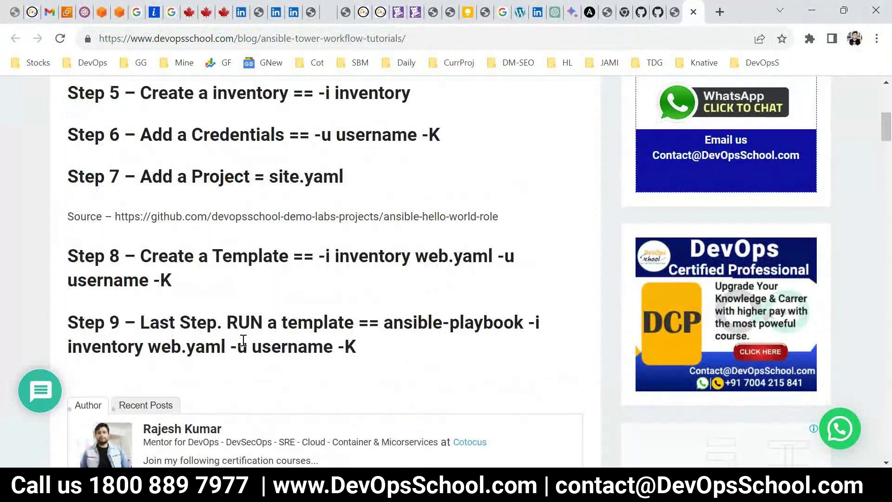
key(super+r)
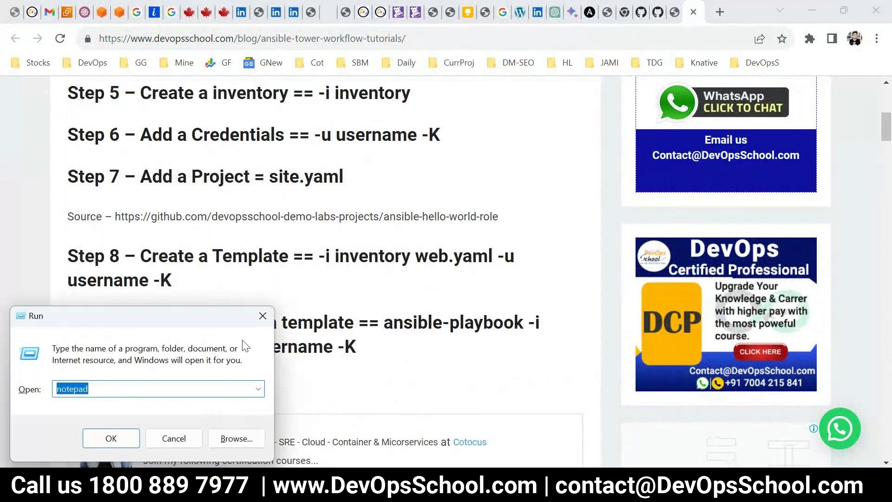
Launch Notepad and type 'ansible-playbook -i inventory', fixing the typos
key(Return)
text(a)
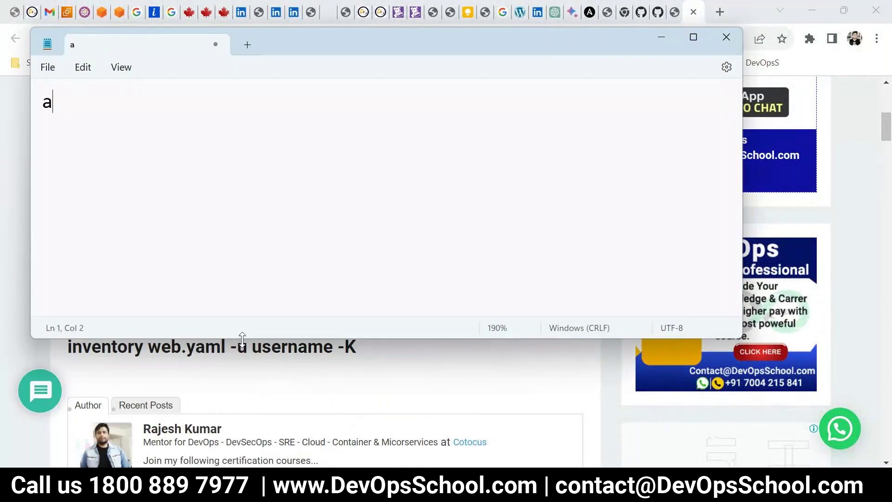
text(b)
key(BackSpace)
text(nsible-playbook )
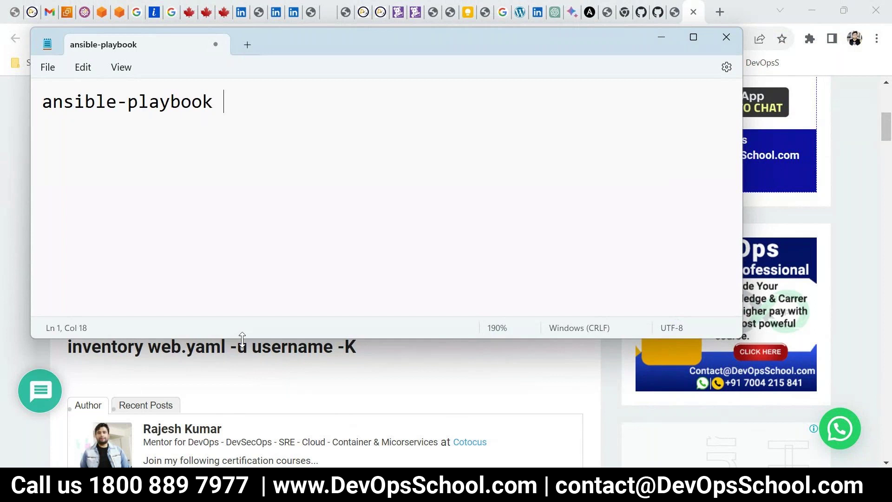
text(-i inventory)
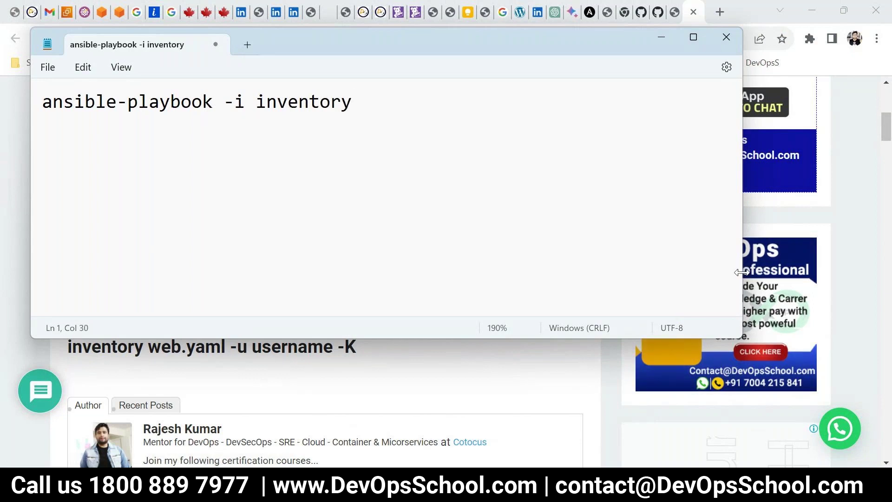
Widen Notepad and finish the command with 'site.yaml -u user --key-file -b'
drag(742, 271, 887, 274)
text(site.)
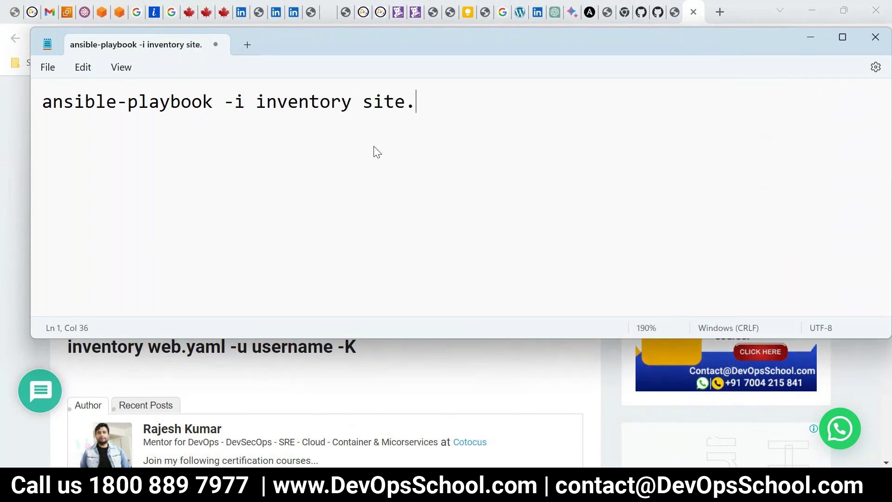
text(yaml -u )
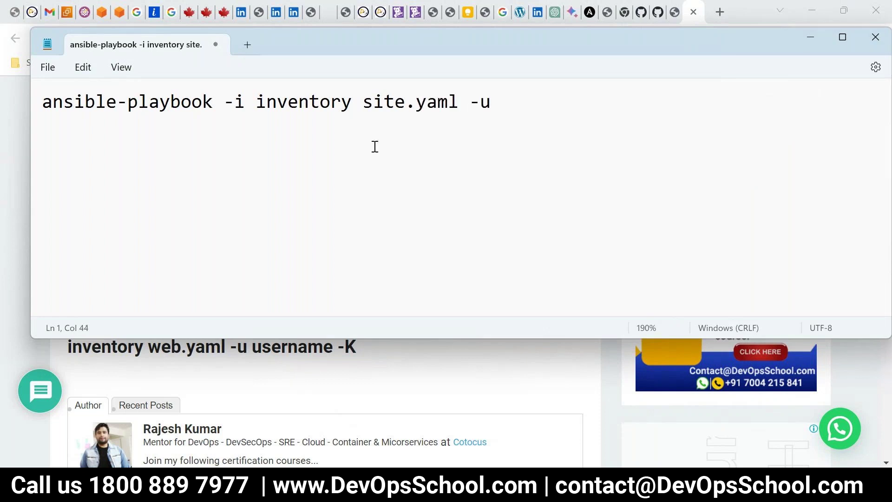
text(user -)
text(-key-file)
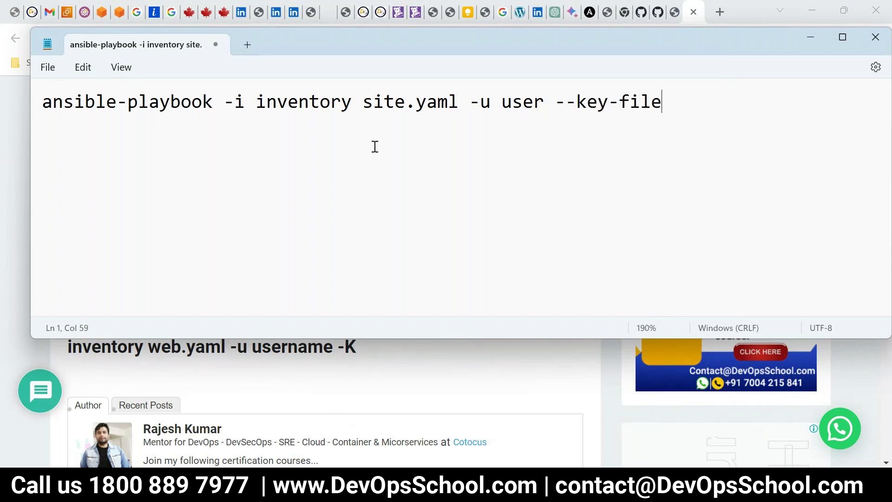
text( -b)
scroll(470, 209, up, 1)
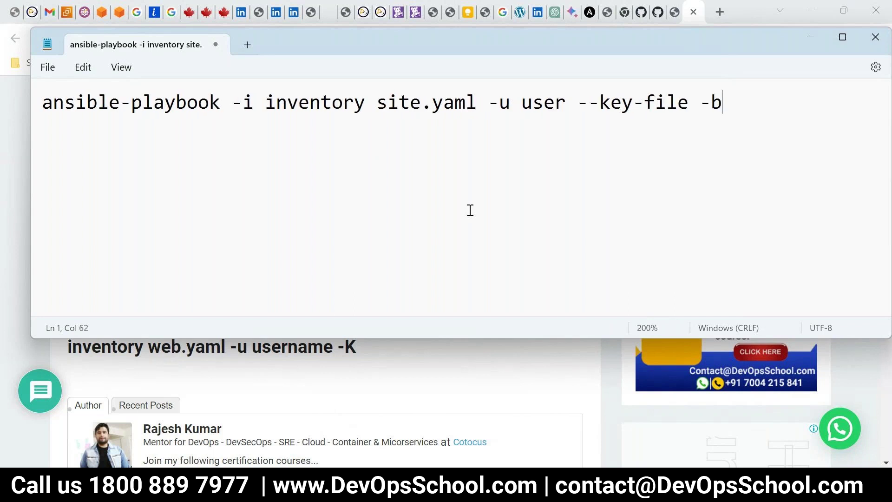
scroll(571, 219, up, 1)
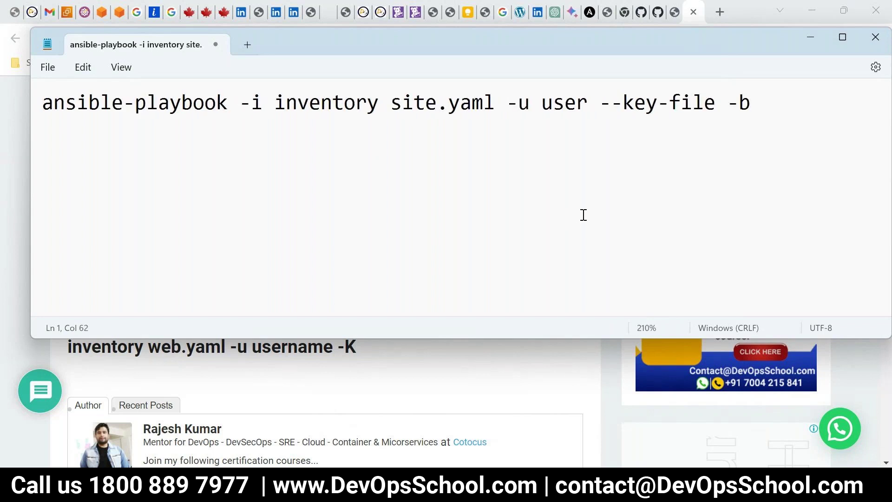
key(alt+Tab)
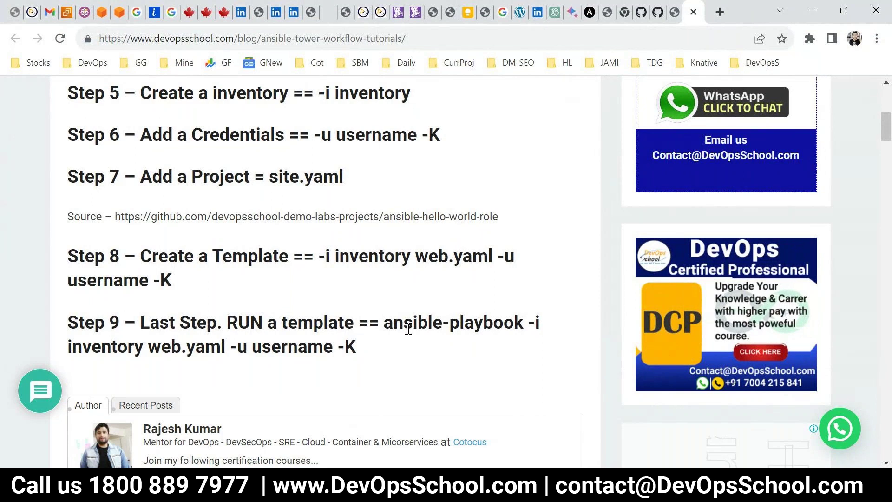
key(alt+Tab)
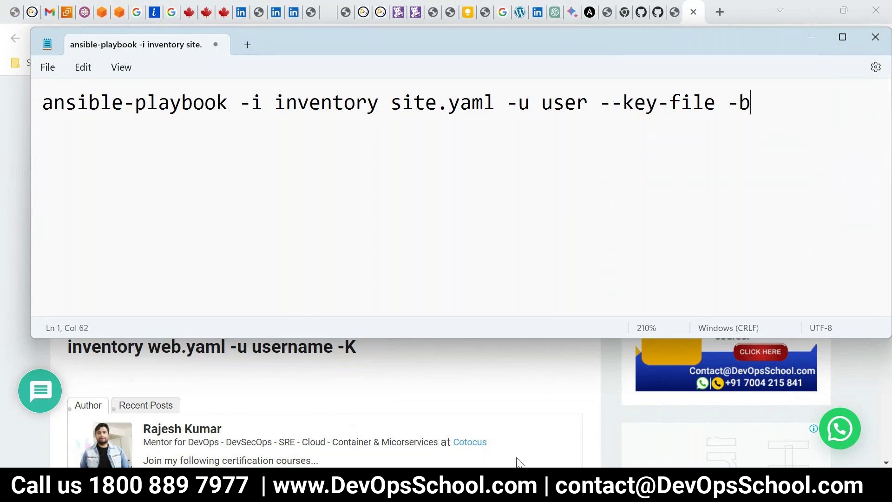
Clear the old drawing from the Paint canvas
mouse_move(520, 492)
mouse_move(578, 492)
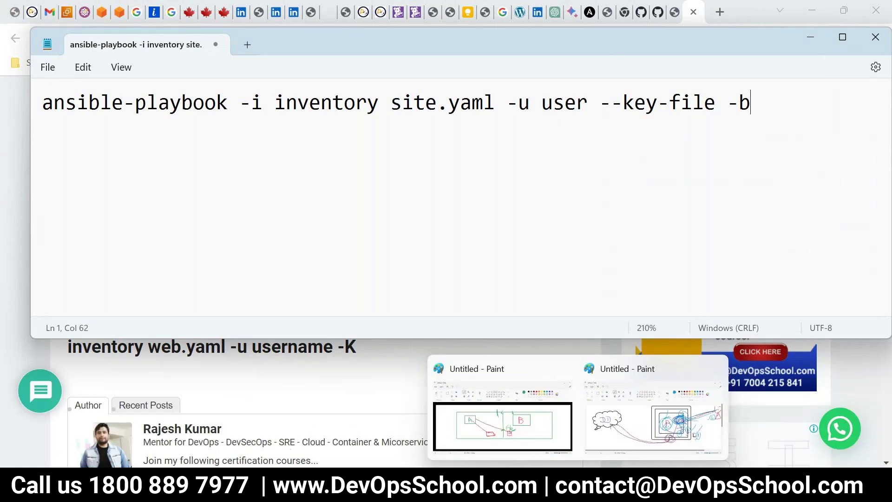
click(650, 427)
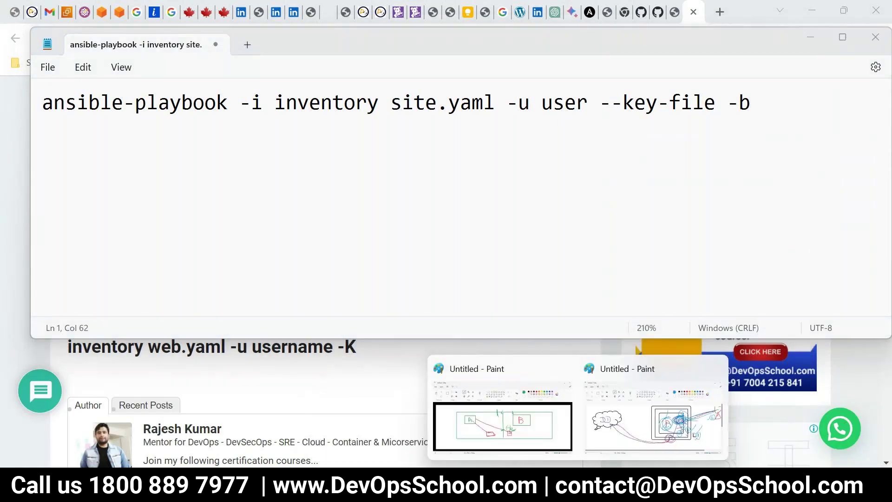
key(ctrl+a)
key(Delete)
Paste the ansible-playbook command from Notepad as one line of text near the canvas top
key(alt+Tab)
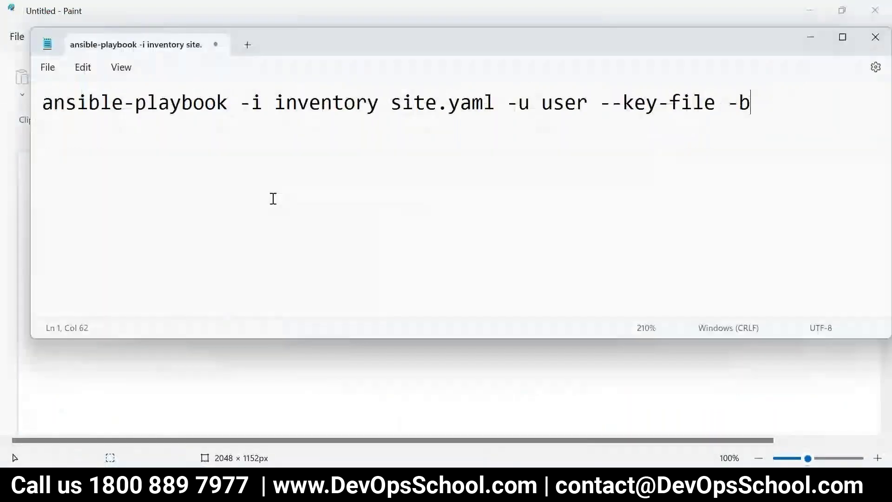
key(ctrl+a)
key(ctrl+c)
key(alt+Tab)
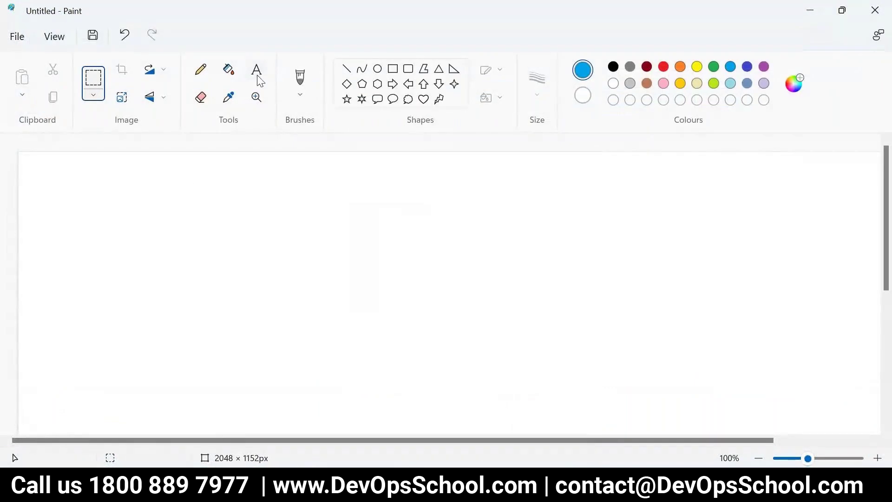
key(ctrl+v)
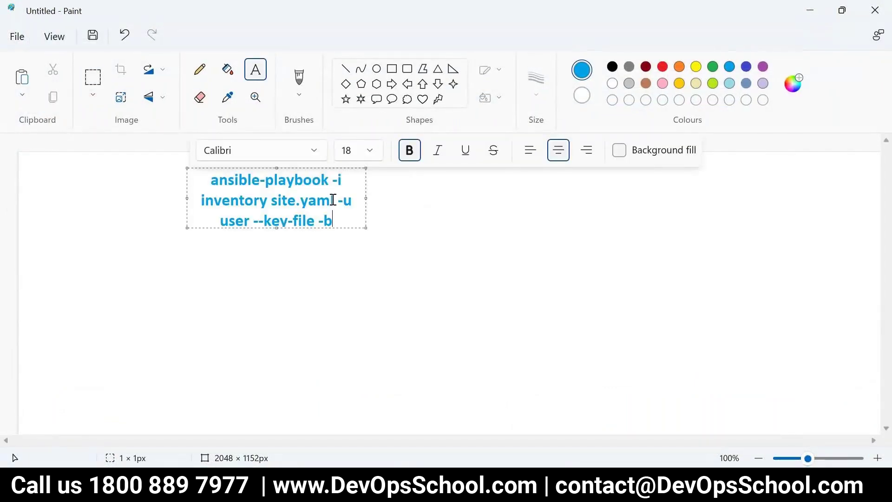
drag(363, 200, 761, 198)
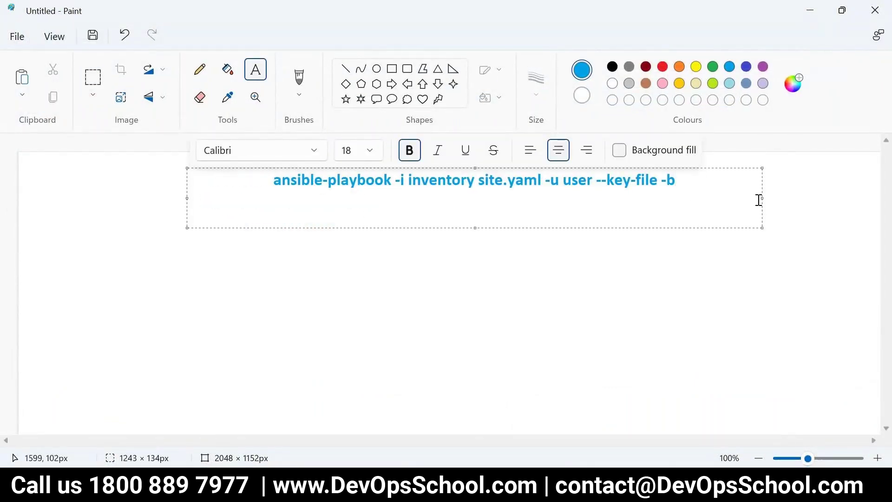
drag(186, 197, 17, 201)
click(274, 286)
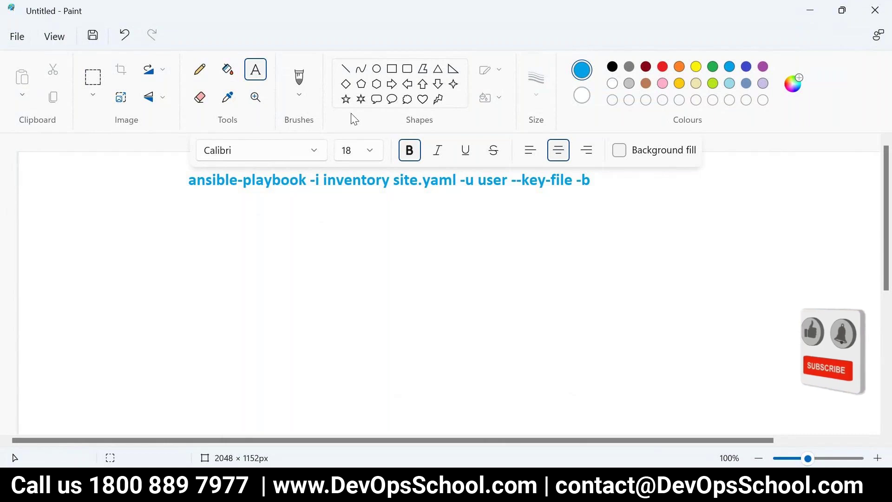
Choose the Line shape with a thicker line width
click(345, 73)
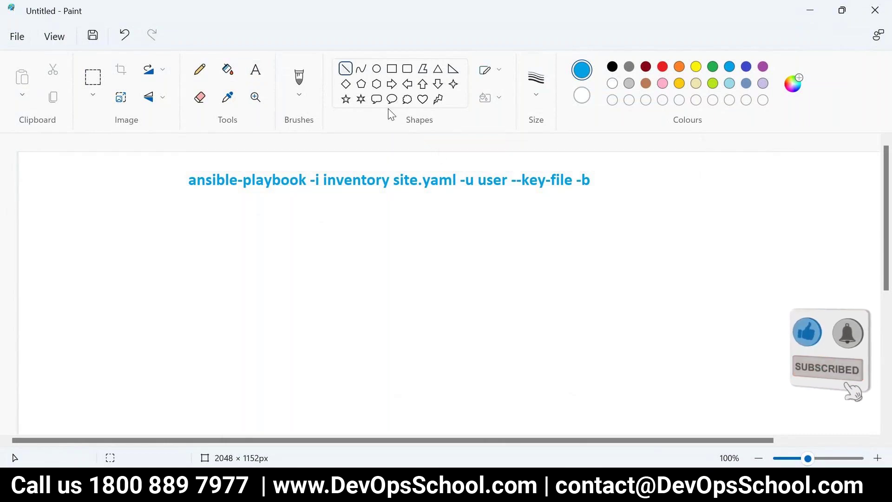
click(538, 97)
click(541, 223)
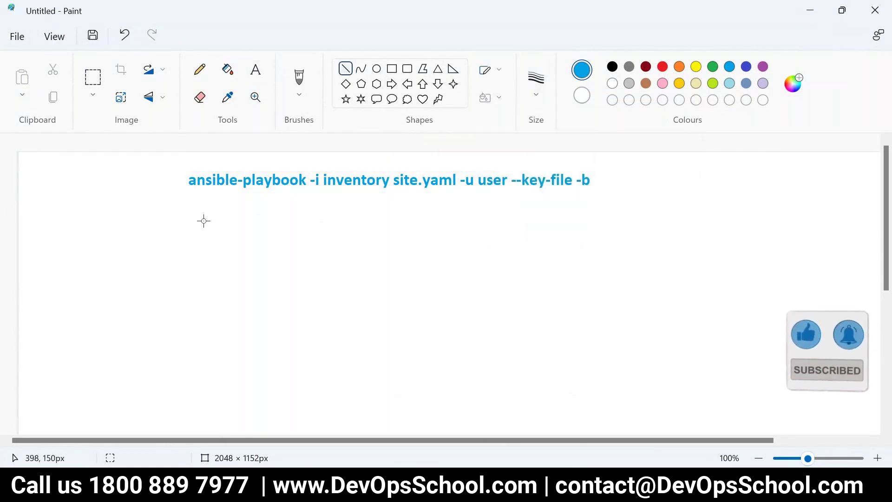
Switch to red and underline ansible-playbook and -i inventory
drag(189, 191, 229, 191)
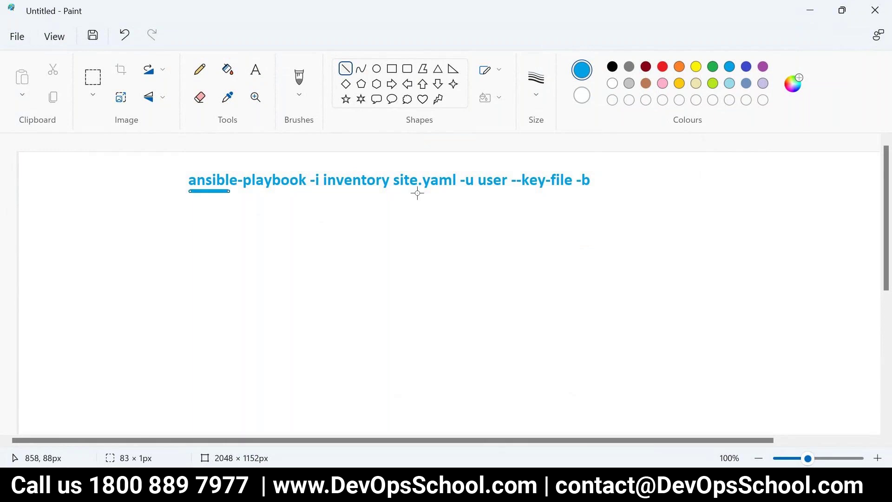
key(ctrl+z)
click(662, 67)
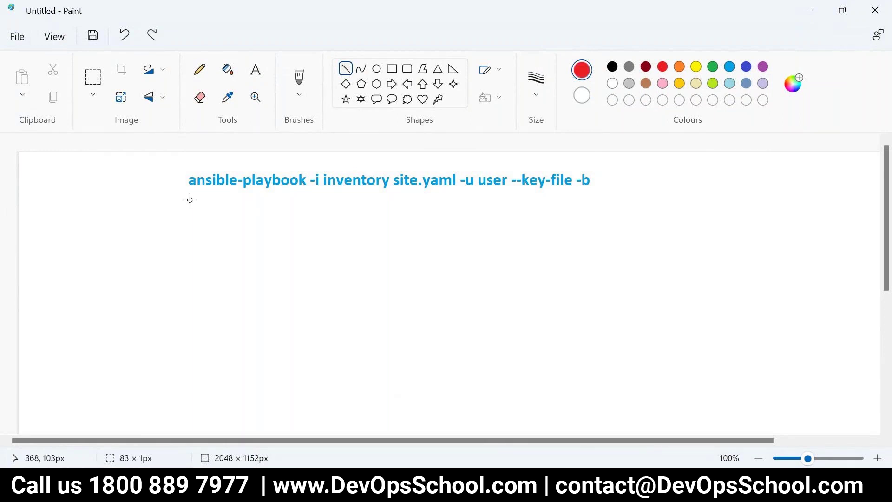
drag(187, 197, 302, 197)
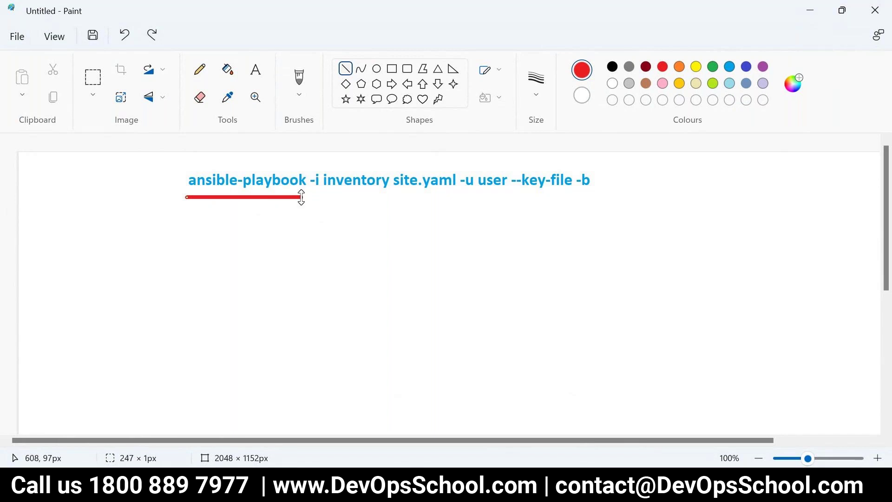
click(313, 196)
drag(312, 197, 389, 196)
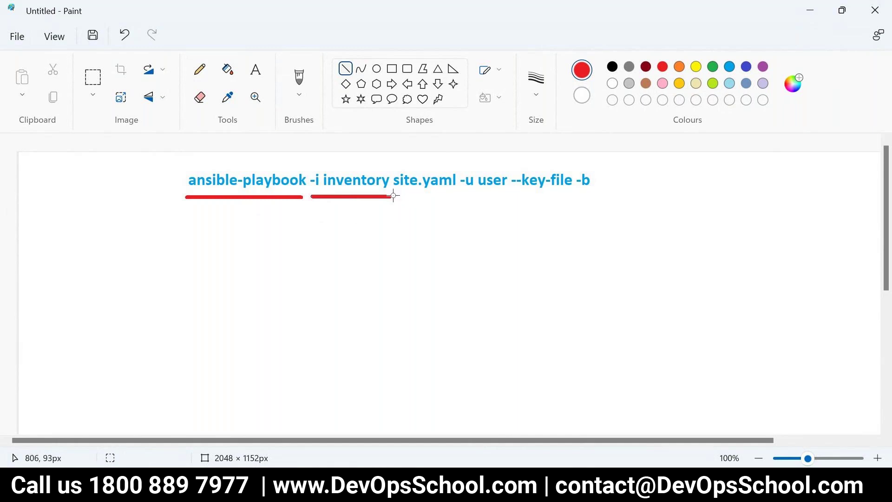
click(395, 196)
Underline site.yaml, the -u user --key-file options and -b in red
drag(396, 196, 575, 196)
click(597, 215)
key(ctrl+z)
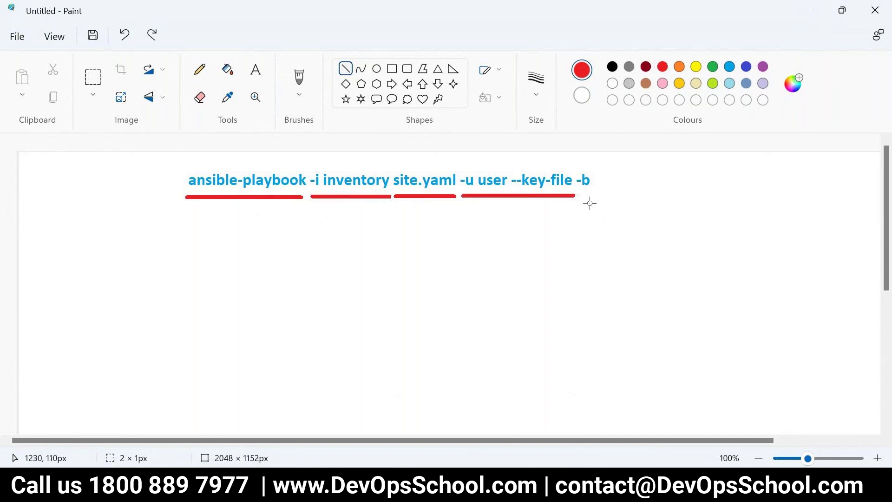
drag(580, 196, 630, 195)
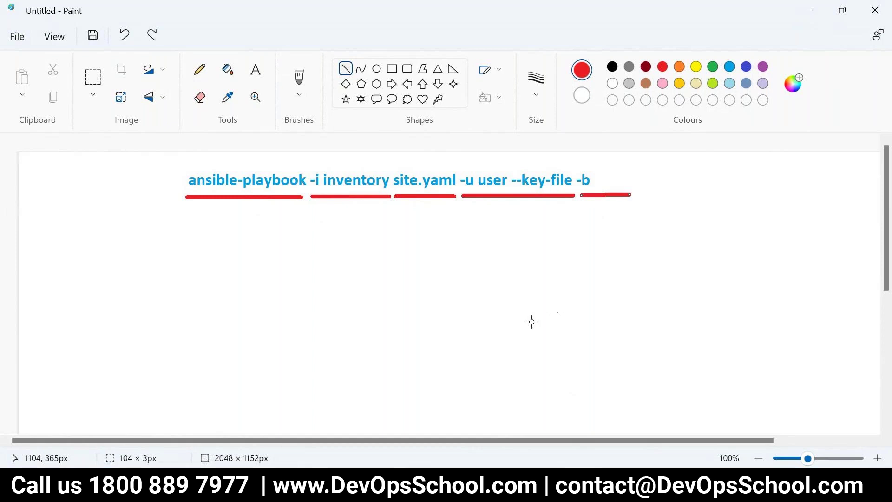
click(311, 274)
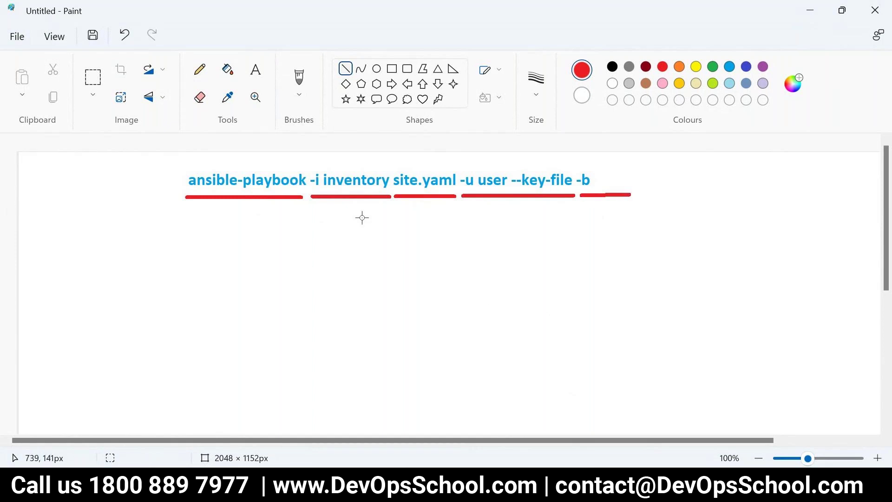
Add a red 'cmd -> Job' label below the command, edited from 'CMD -> Tower'
click(256, 71)
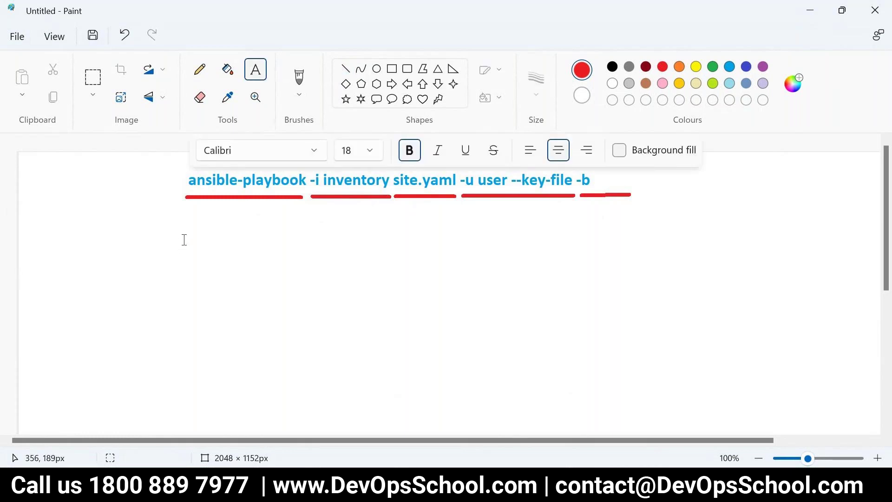
click(184, 240)
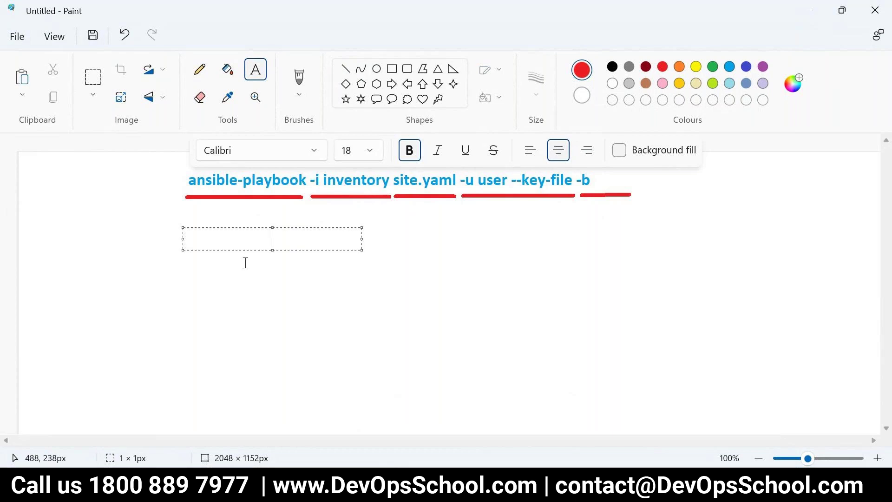
text(CMD -> )
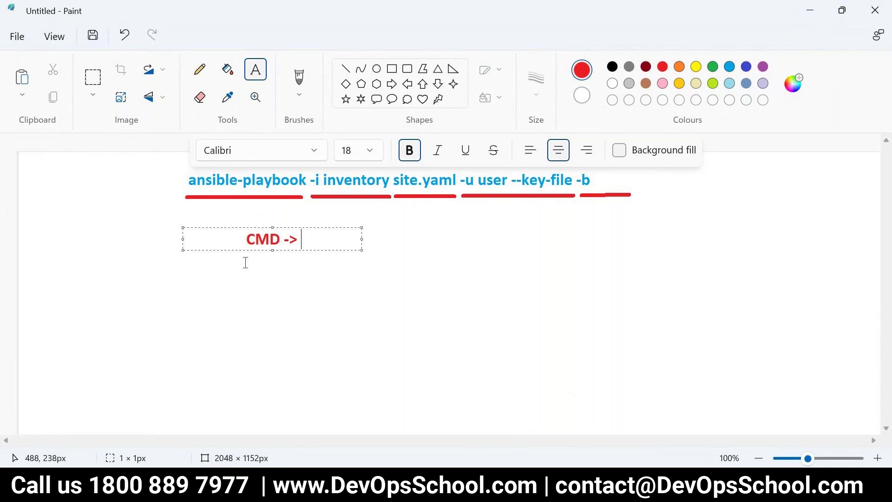
text(Tower)
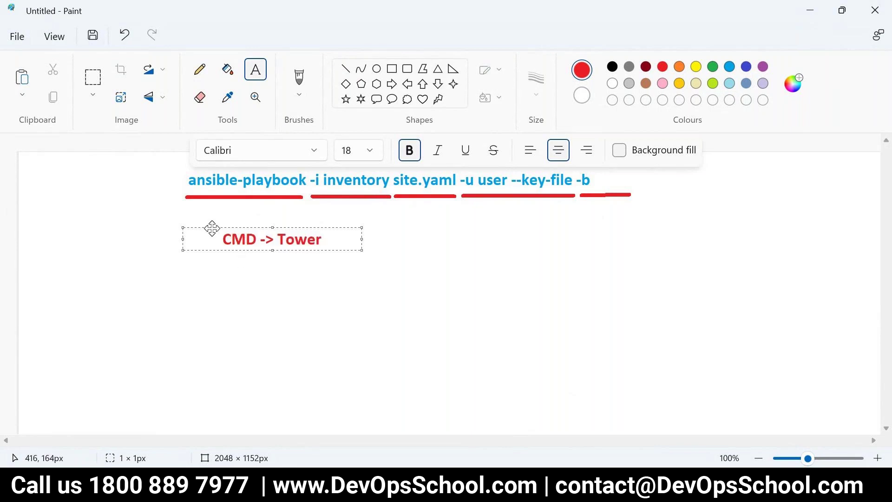
drag(212, 228, 189, 208)
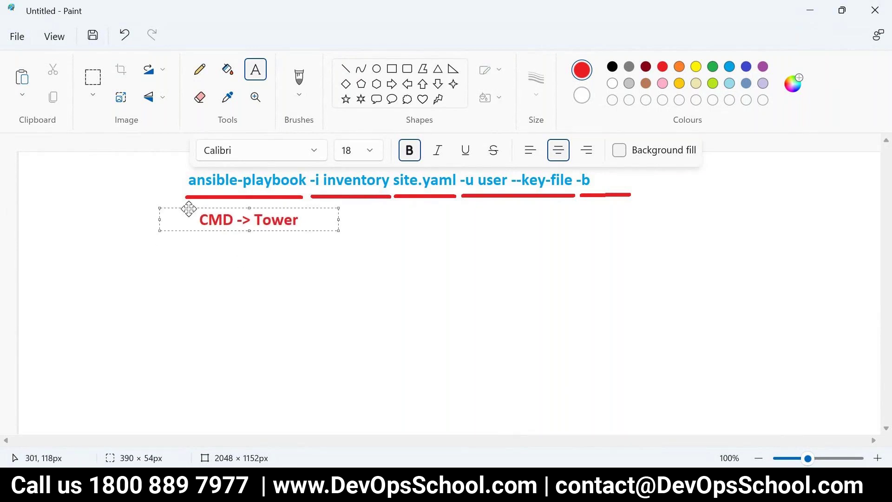
double_click(257, 219)
text(Job)
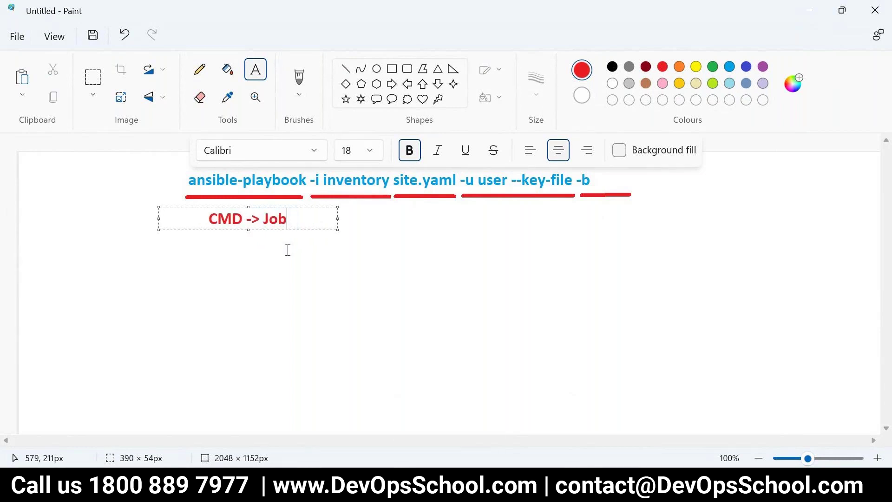
drag(242, 219, 209, 219)
text(cmd)
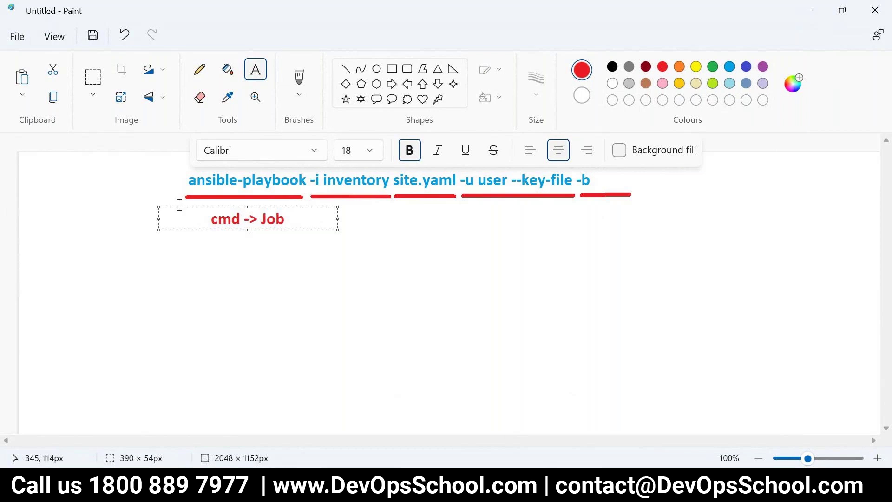
drag(177, 206, 183, 293)
click(309, 312)
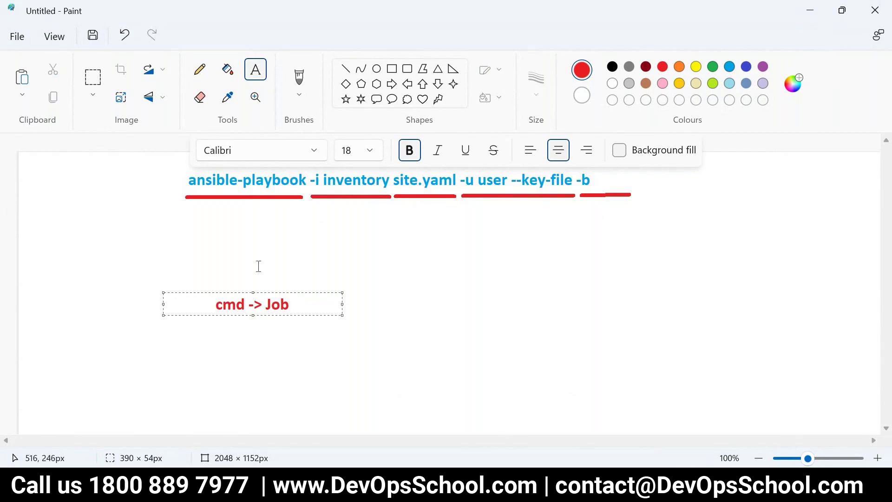
click(245, 260)
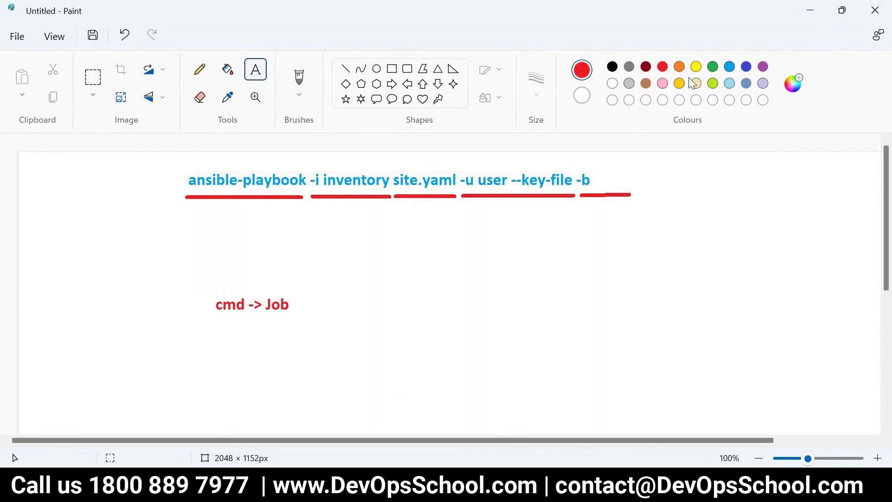
Switch the text colour to green and start a new label beside 'cmd -> Job'
click(713, 67)
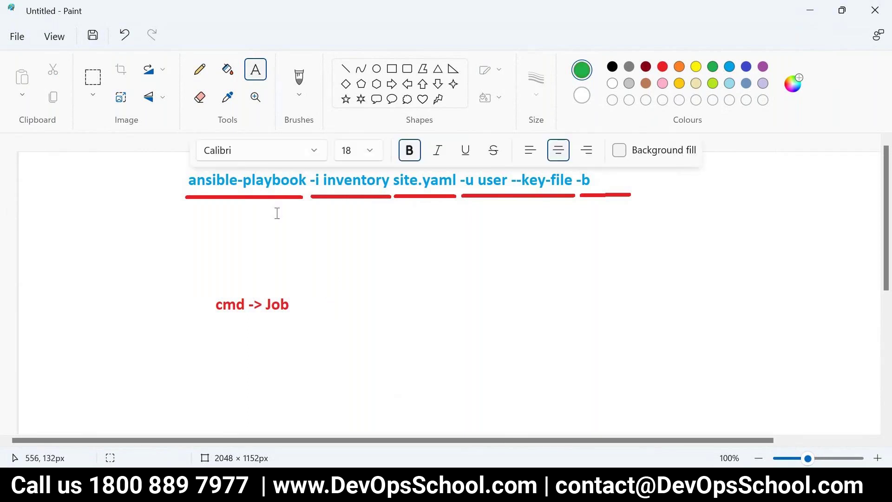
click(310, 302)
key(alt+Tab)
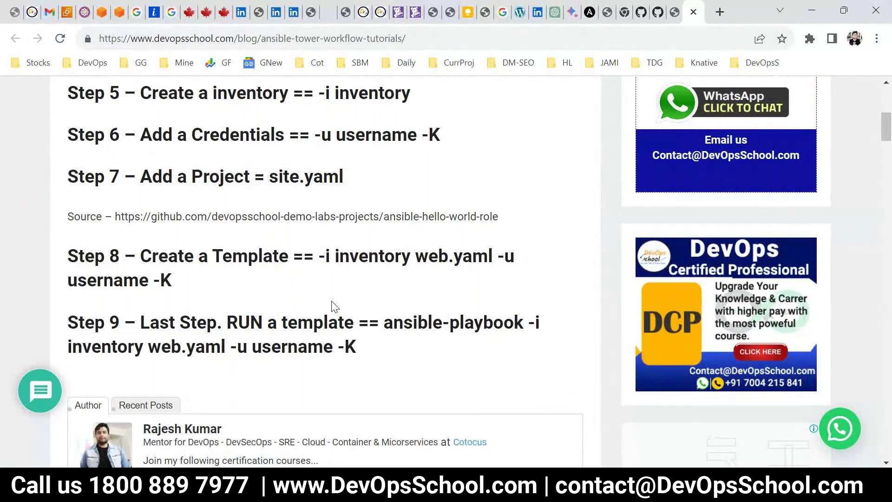
scroll(335, 307, up, 2)
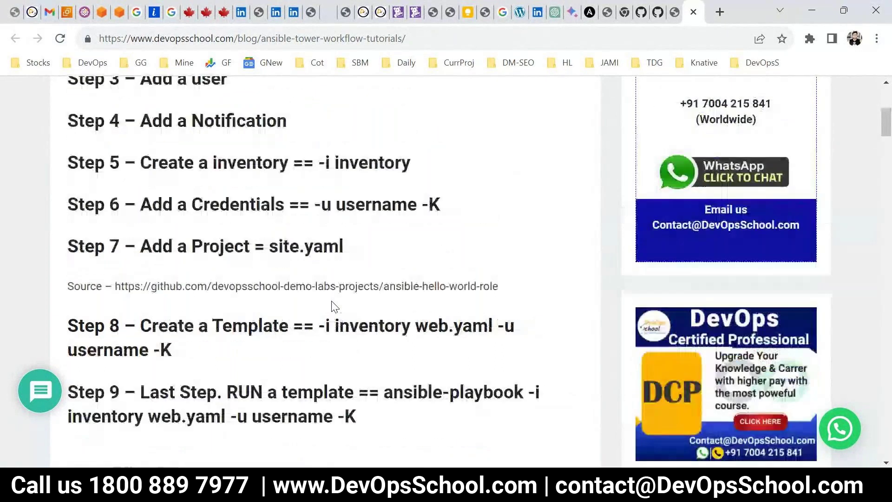
key(alt+Tab)
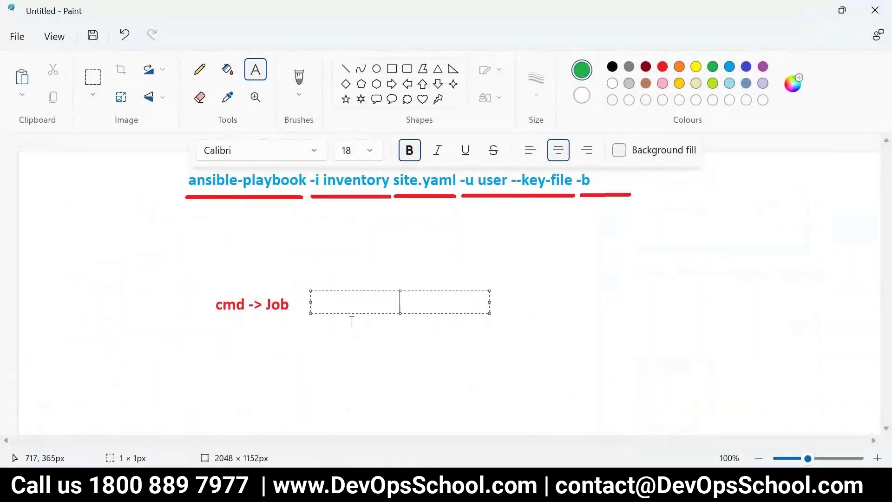
Delete the misspelled first attempt at the inventory label
text(invetory)
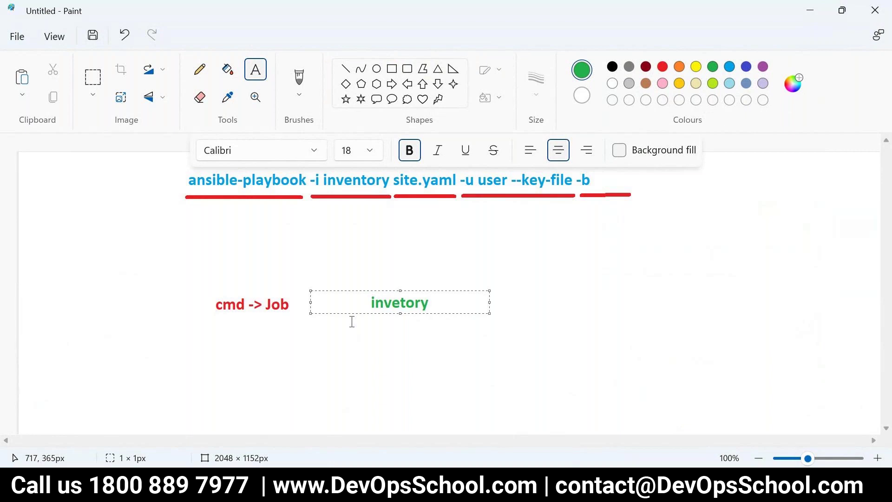
click(340, 288)
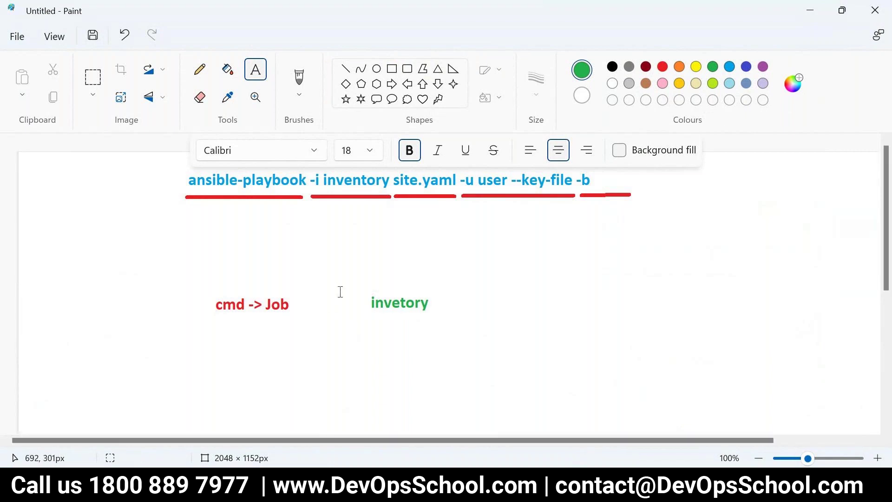
click(93, 77)
drag(360, 288, 441, 314)
key(Delete)
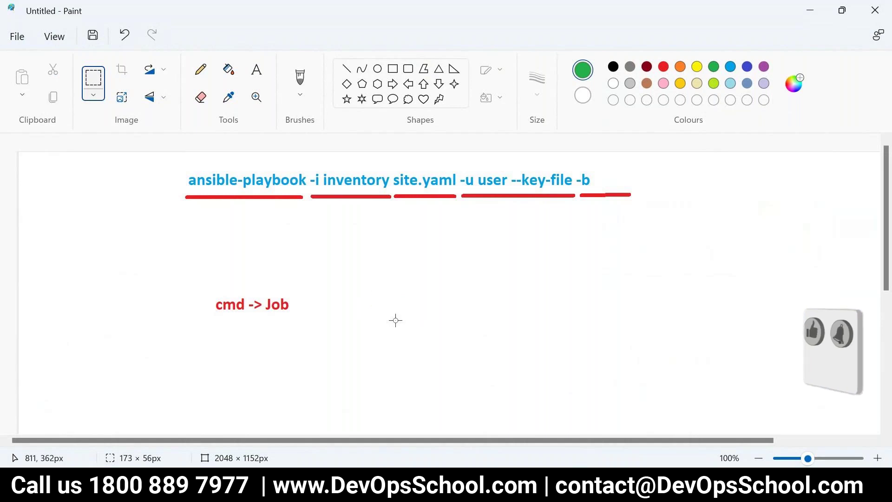
Add a green 'inventory' label right of 'cmd -> Job'
click(299, 294)
text(inev)
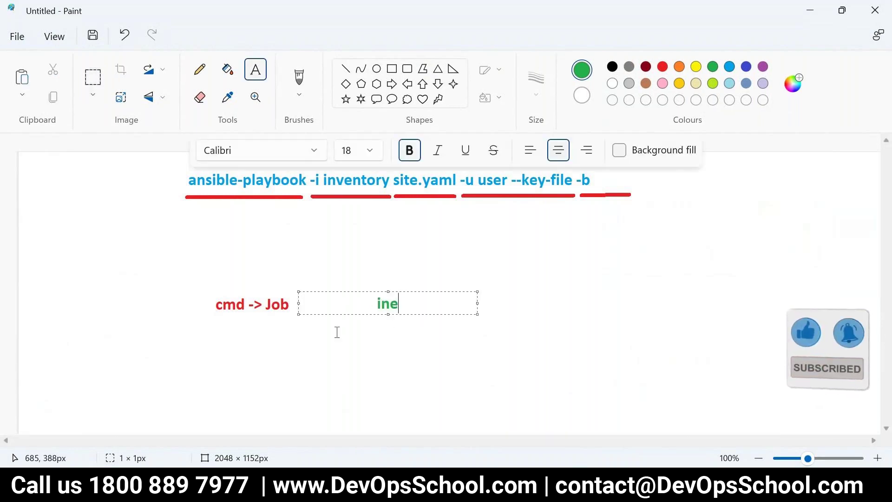
key(BackSpace)
key(BackSpace)
text(veb)
key(BackSpace)
text(ntory)
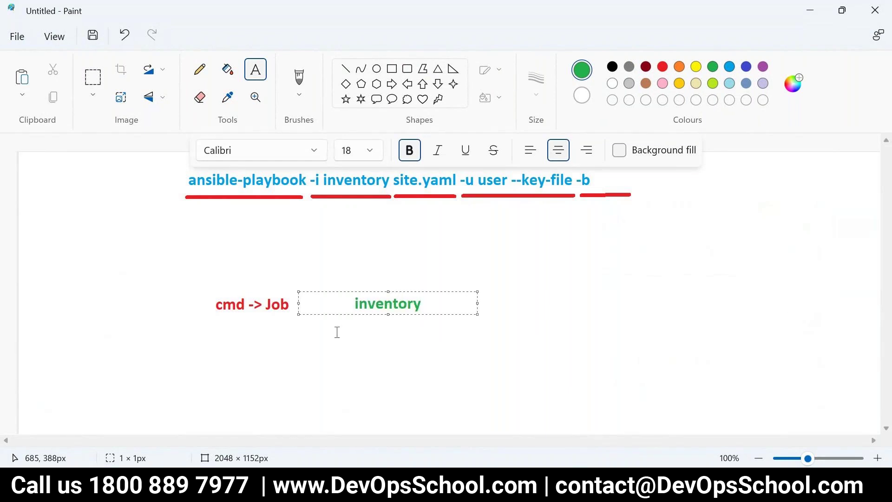
drag(337, 291, 305, 292)
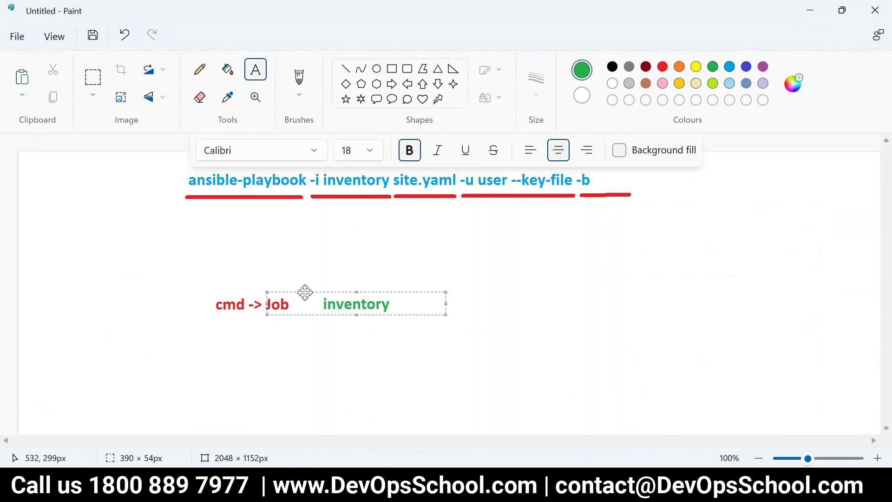
click(320, 360)
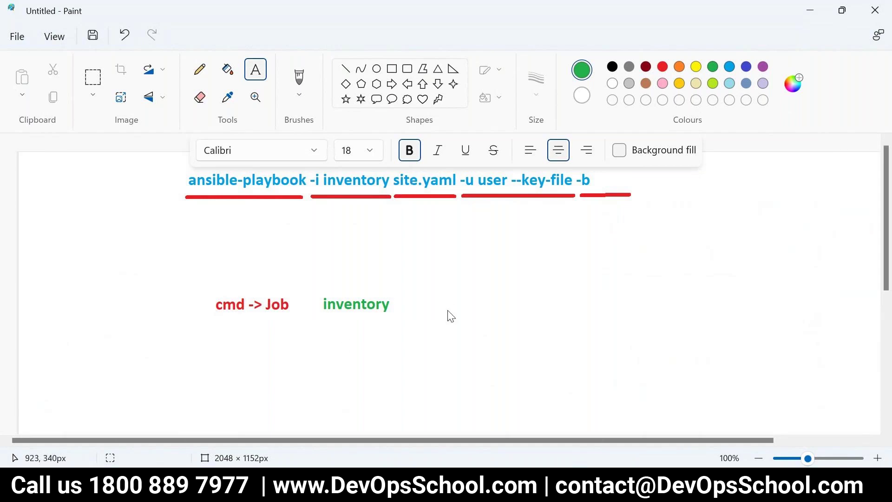
Add a green 'Project' label right of 'inventory', checking the word in the tutorial
key(alt+Tab)
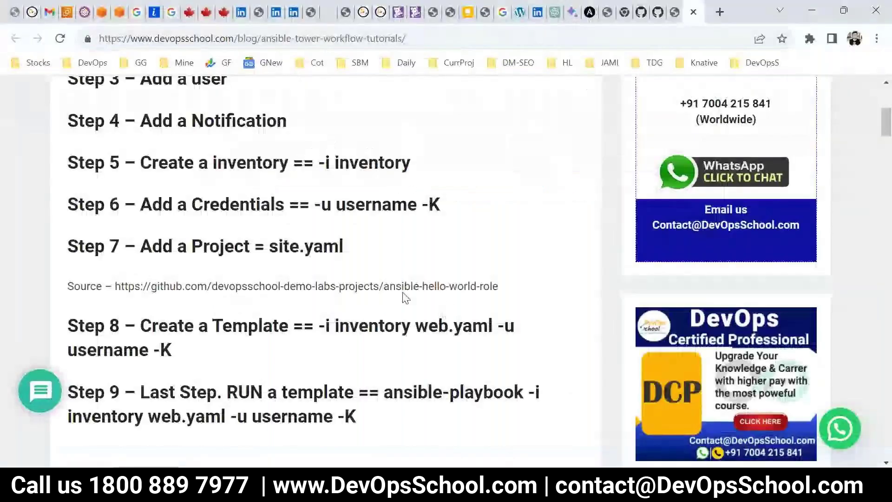
double_click(220, 246)
key(alt+Tab)
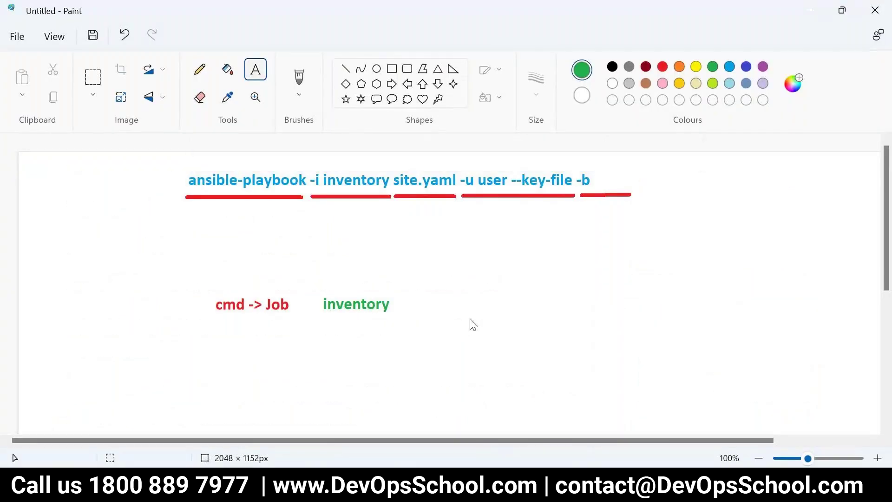
click(401, 299)
text(Project)
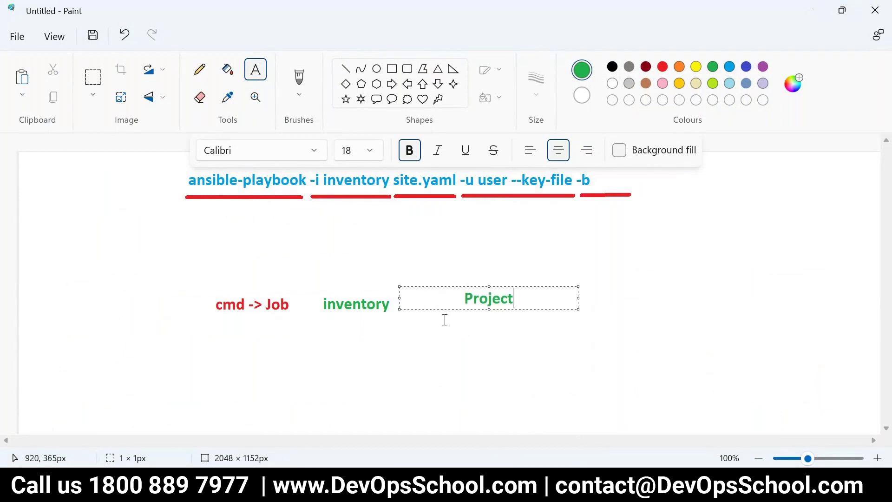
click(440, 320)
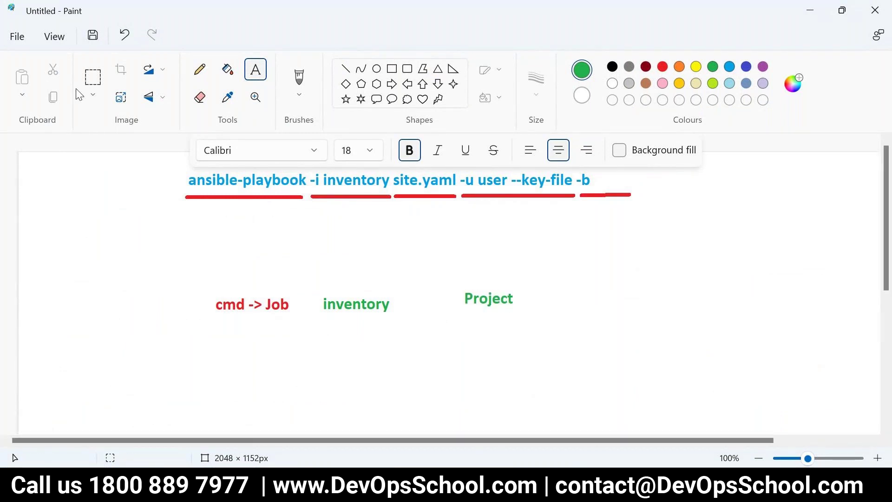
Undo the Project label while keeping the inventory label
click(93, 80)
key(ctrl+z)
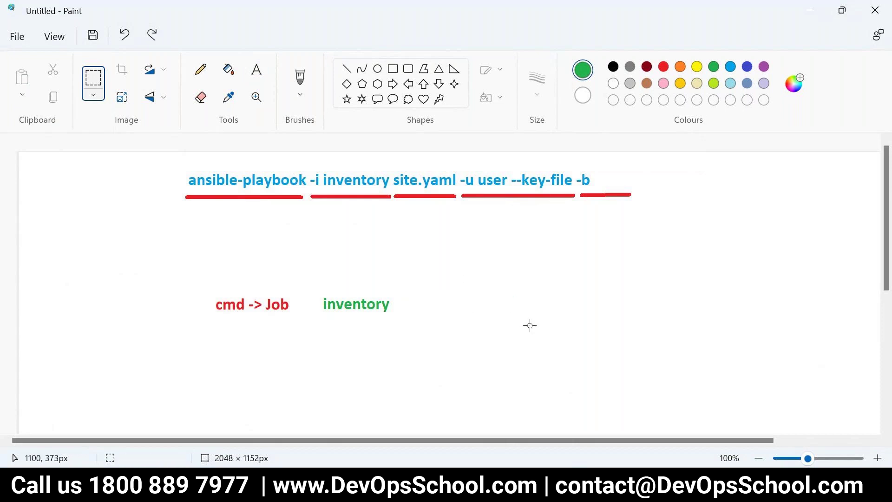
click(253, 235)
key(ctrl+z)
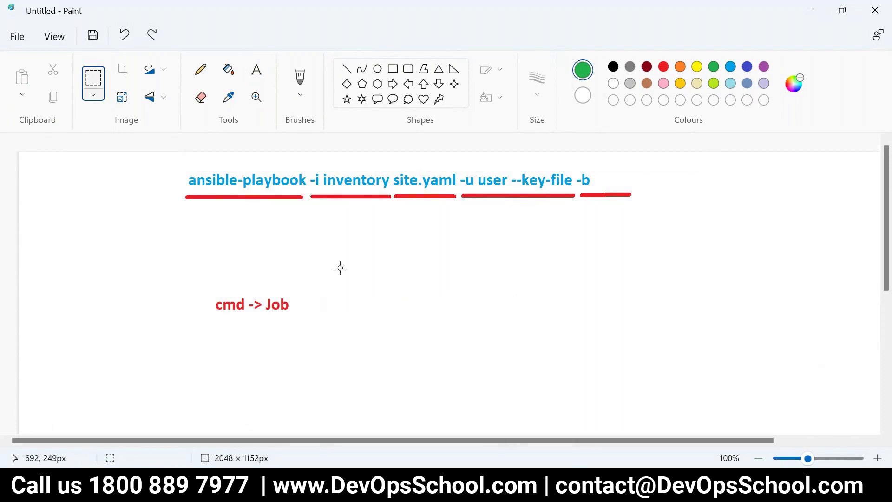
key(ctrl+y)
key(ctrl+y)
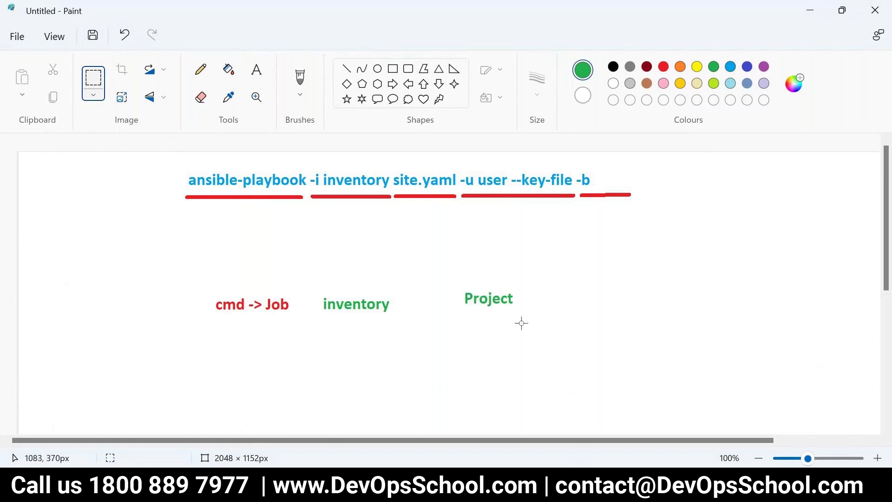
Cut and paste 'Project' so it sits just right of 'inventory'
drag(459, 286, 516, 306)
key(ctrl+x)
key(ctrl+v)
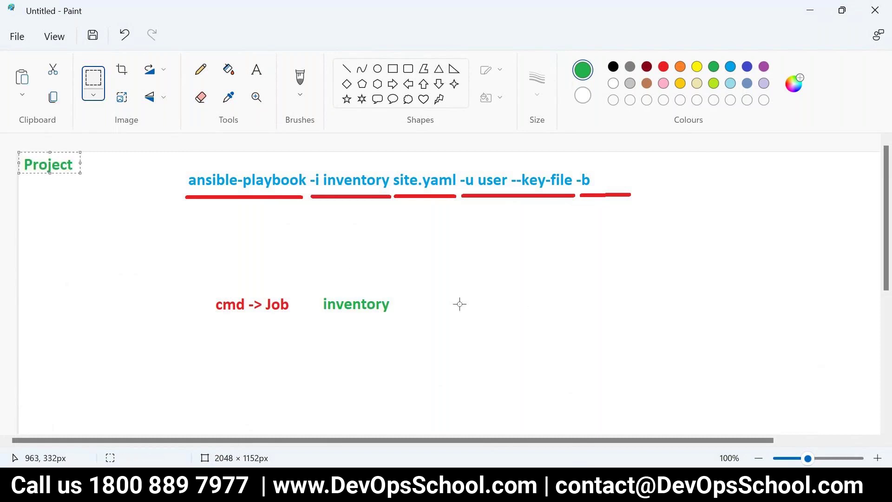
drag(51, 173, 143, 200)
key(ctrl+z)
key(ctrl+z)
key(ctrl+y)
key(ctrl+z)
key(ctrl+z)
drag(364, 285, 409, 304)
click(547, 315)
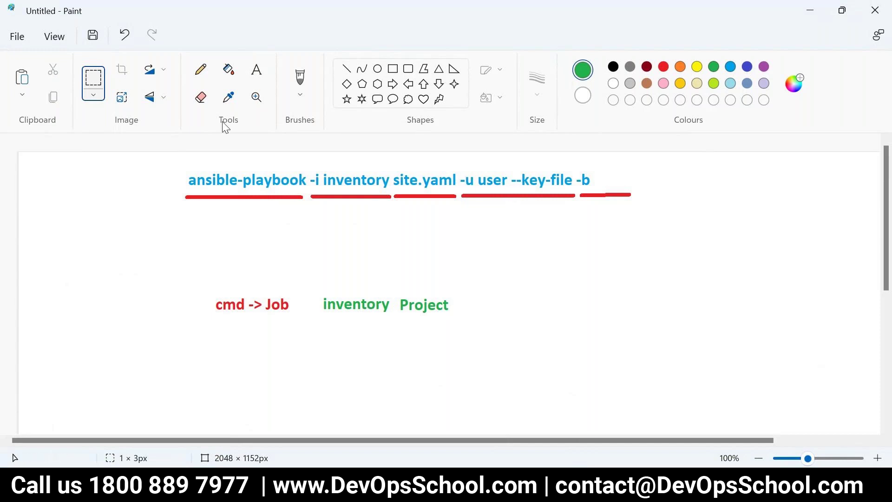
click(201, 70)
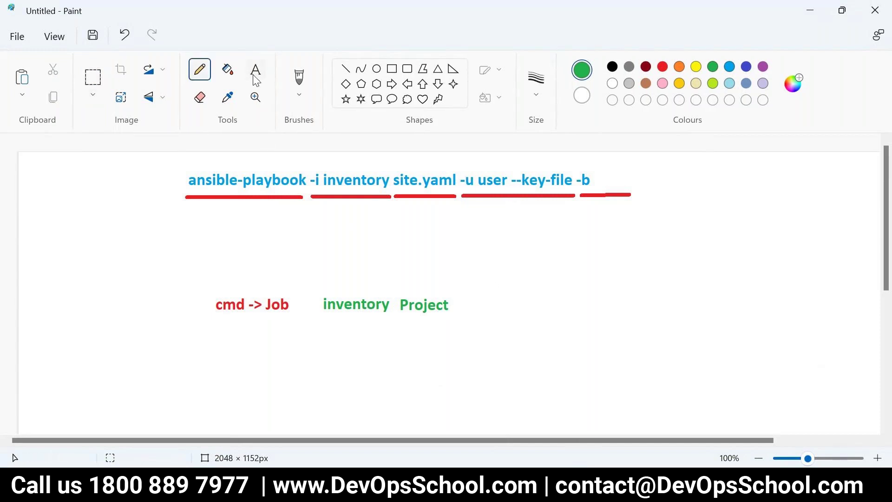
key(ctrl+z)
Add a green 'credentails' label under the -u user --key-file options
key(alt+Tab)
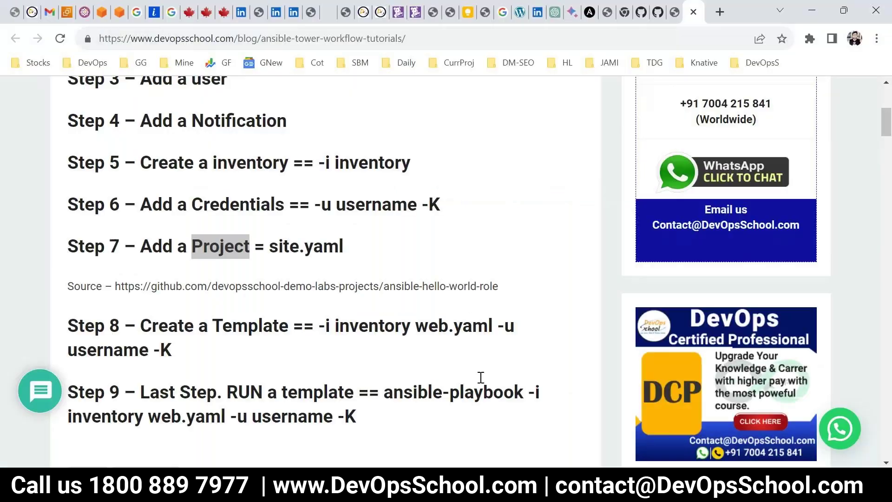
key(alt+Tab)
click(484, 295)
text(credi)
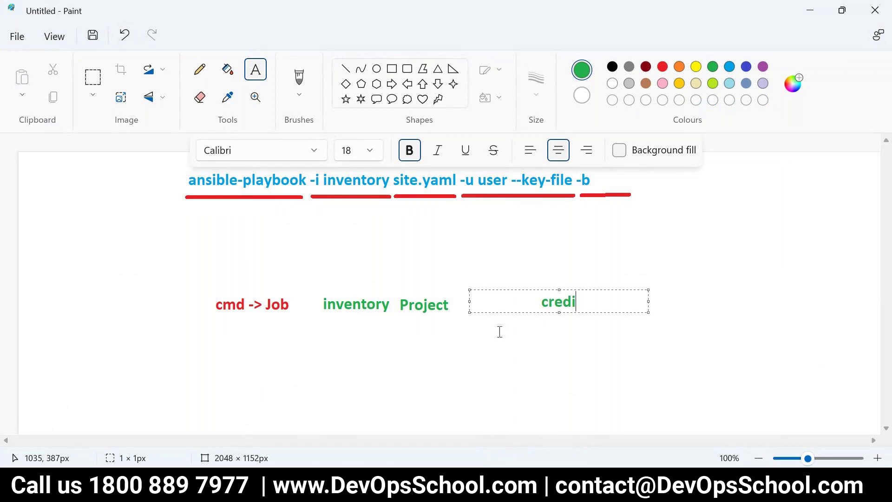
key(BackSpace)
text(debnt)
key(BackSpace)
key(BackSpace)
key(BackSpace)
text(ntail)
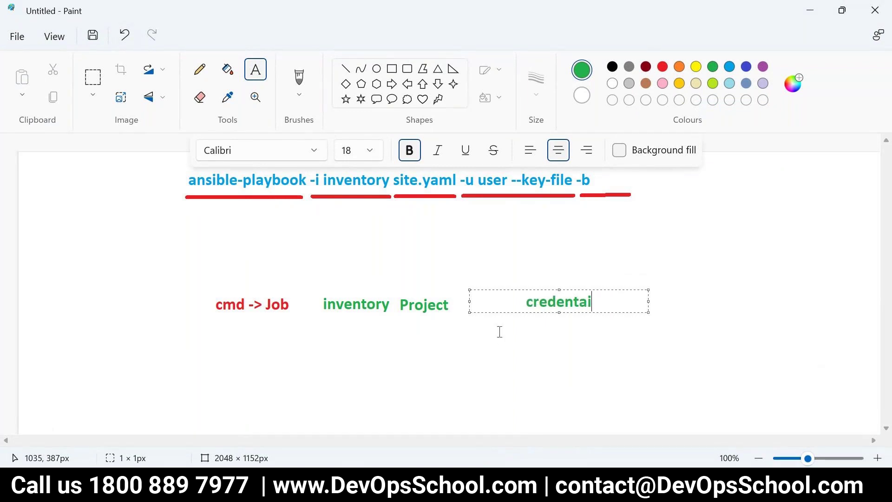
text(s)
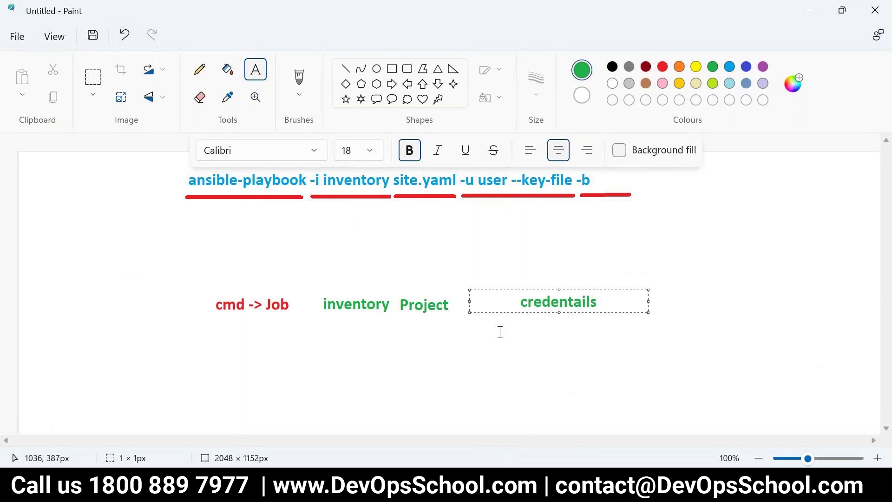
drag(508, 288, 466, 197)
click(488, 335)
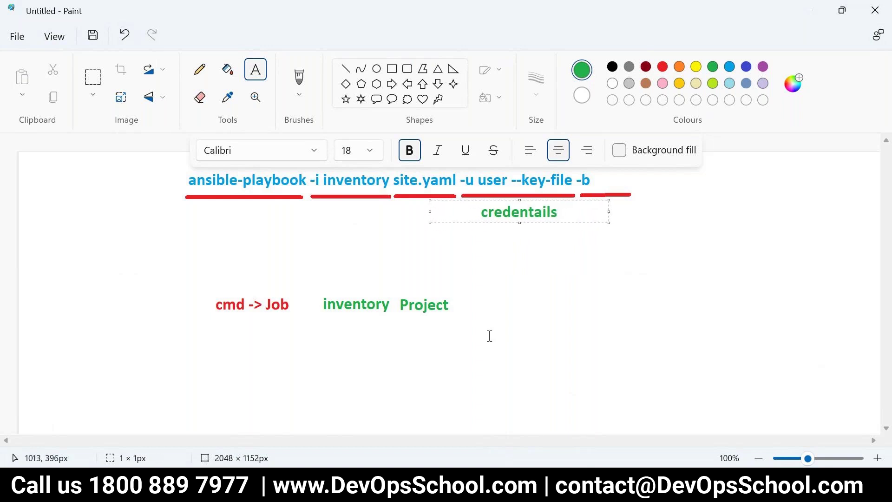
Move 'Project' under site.yaml and 'inventory' under -i inventory
click(92, 78)
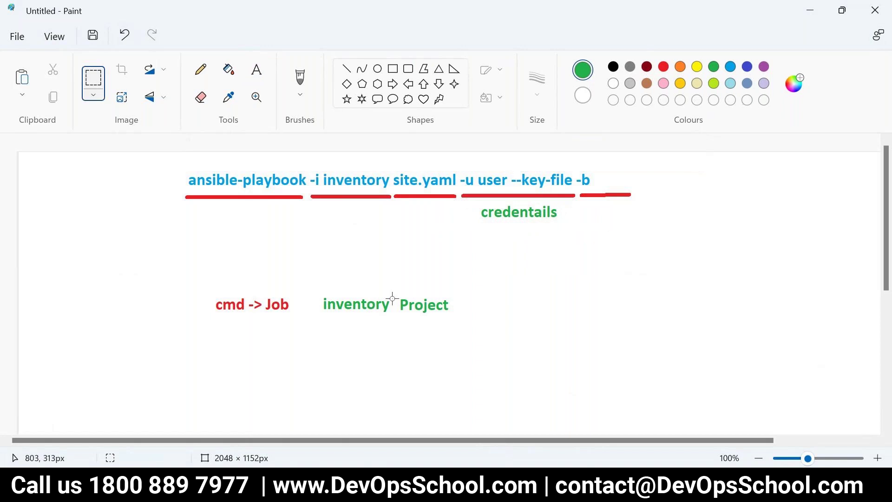
drag(397, 295, 456, 317)
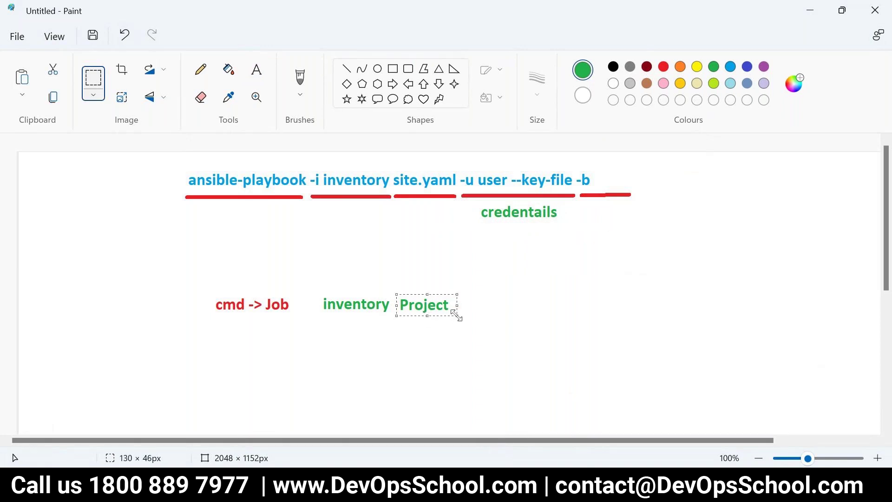
key(ctrl+x)
key(ctrl+v)
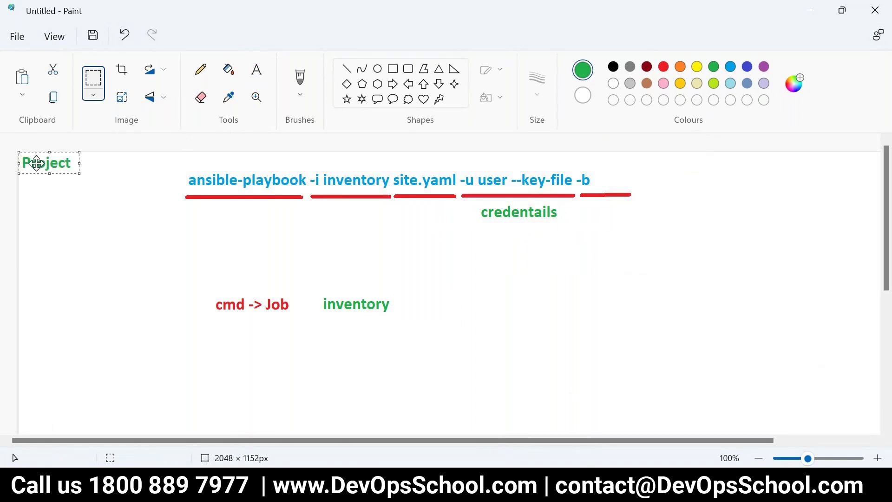
drag(36, 168, 421, 222)
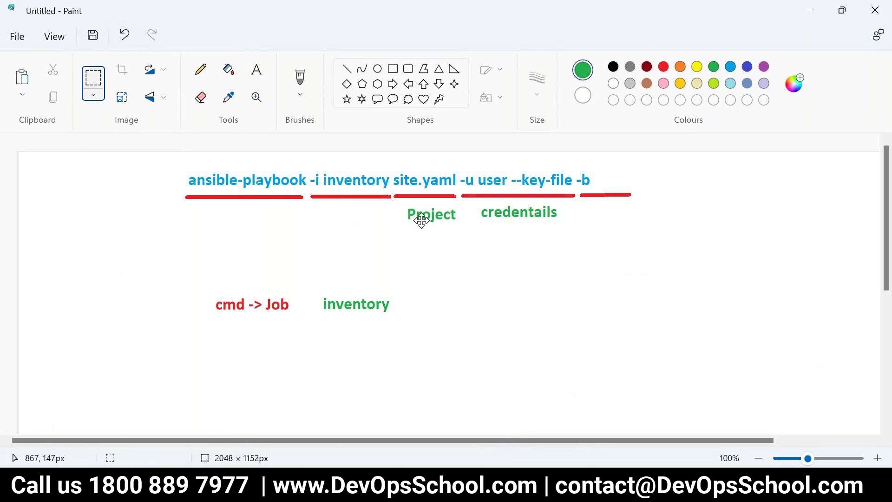
click(425, 294)
drag(320, 293, 398, 316)
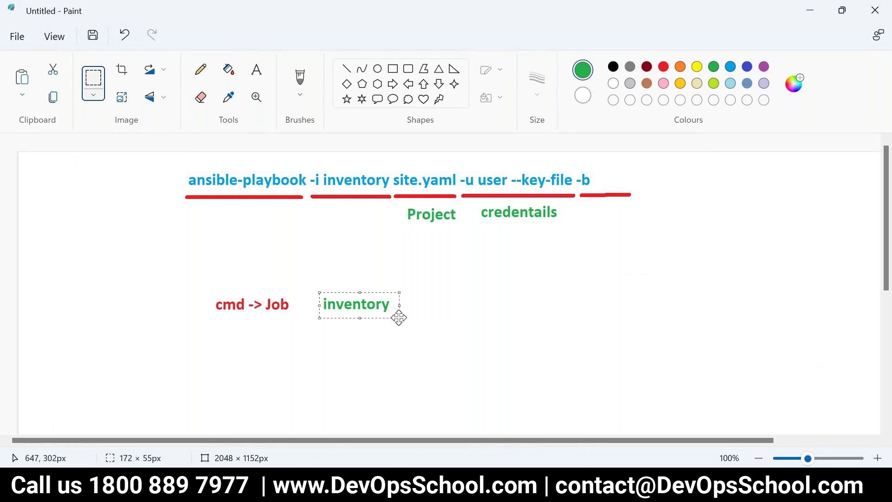
key(ctrl+x)
key(ctrl+v)
drag(68, 164, 357, 212)
click(128, 148)
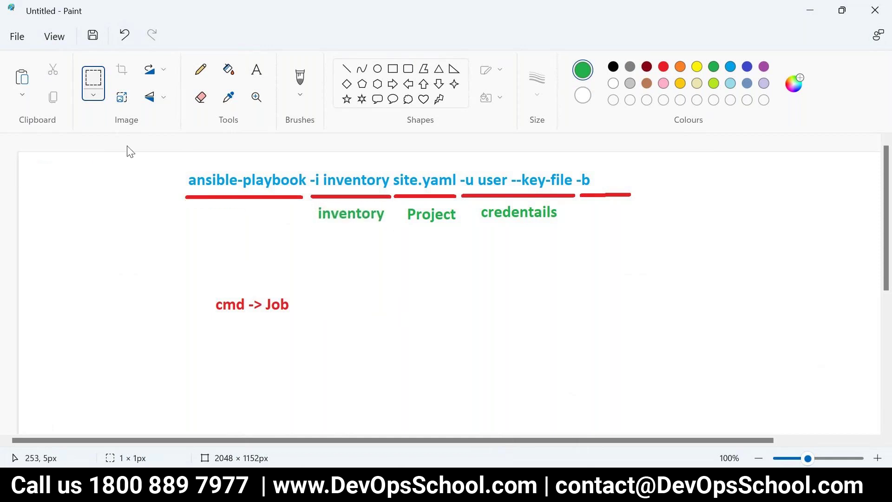
Move 'cmd -> Job' up beneath ansible-playbook
drag(211, 288, 297, 318)
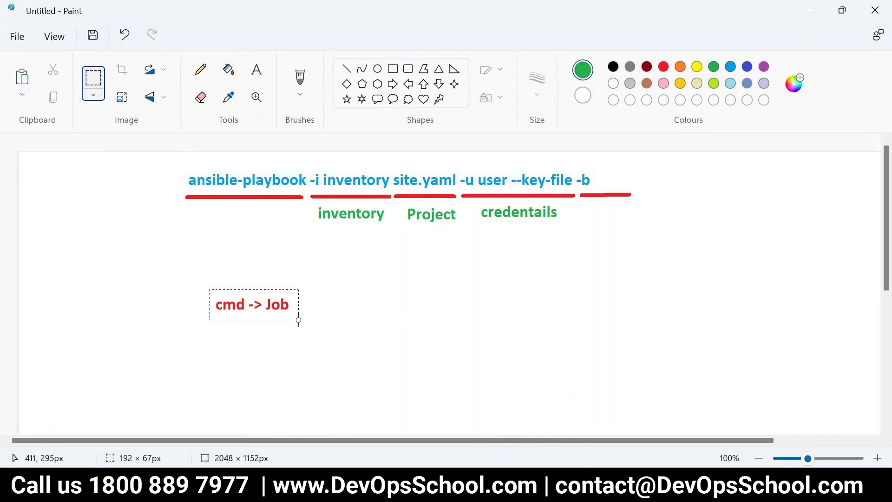
key(ctrl+x)
key(ctrl+v)
drag(37, 171, 227, 221)
click(286, 292)
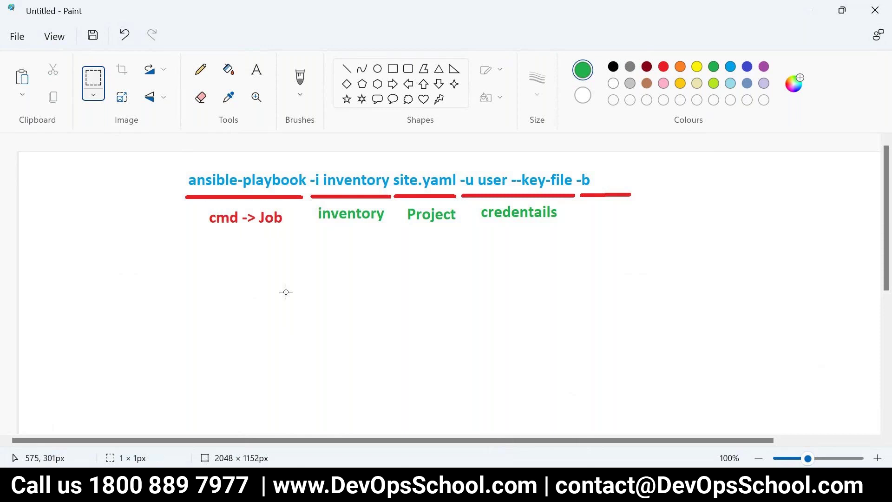
Draw a green straight line spanning beneath all four labels
click(201, 70)
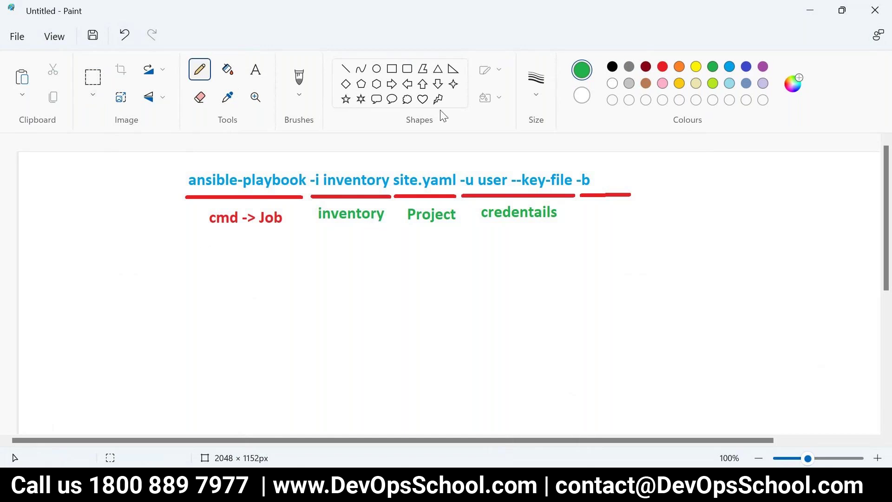
click(345, 69)
mouse_move(188, 244)
mouse_down()
mouse_move(635, 233)
mouse_move(637, 243)
mouse_up()
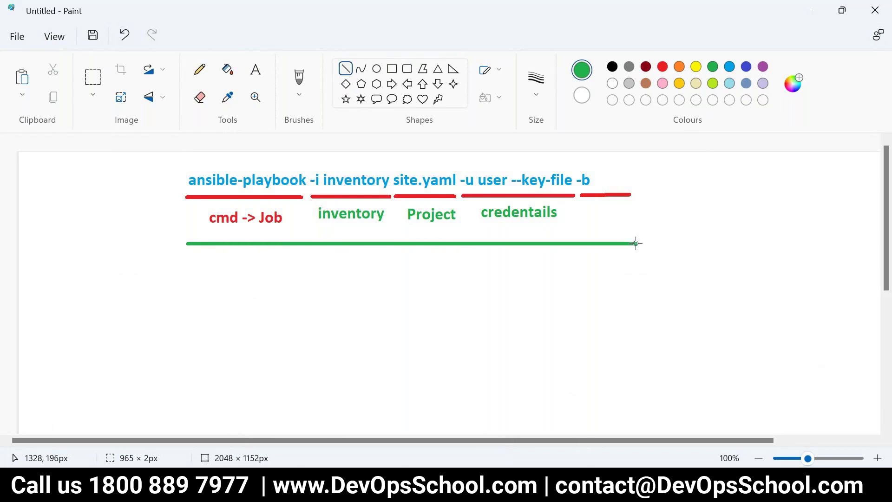
Add a 'Template' label centred just under the green line
click(256, 69)
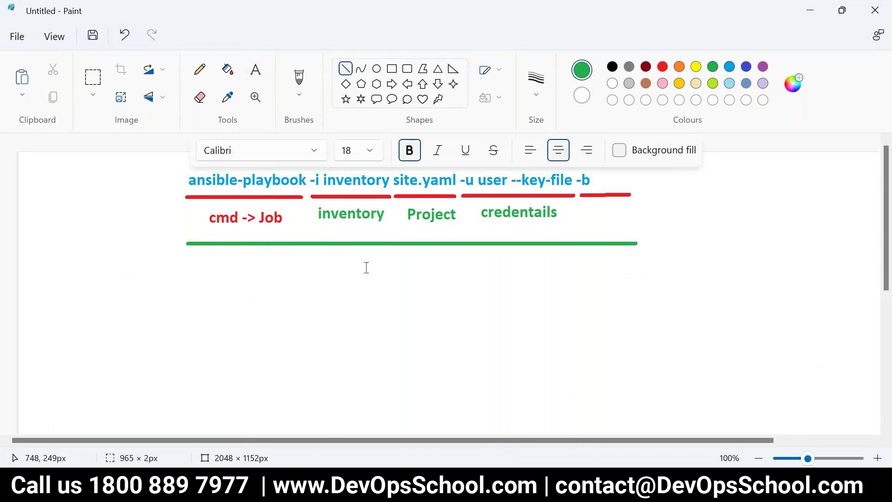
click(344, 261)
text(Template)
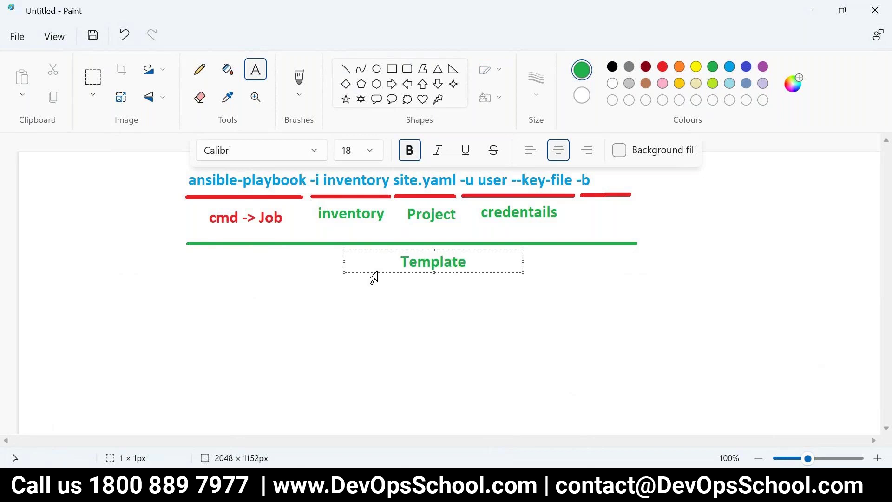
drag(385, 272, 341, 270)
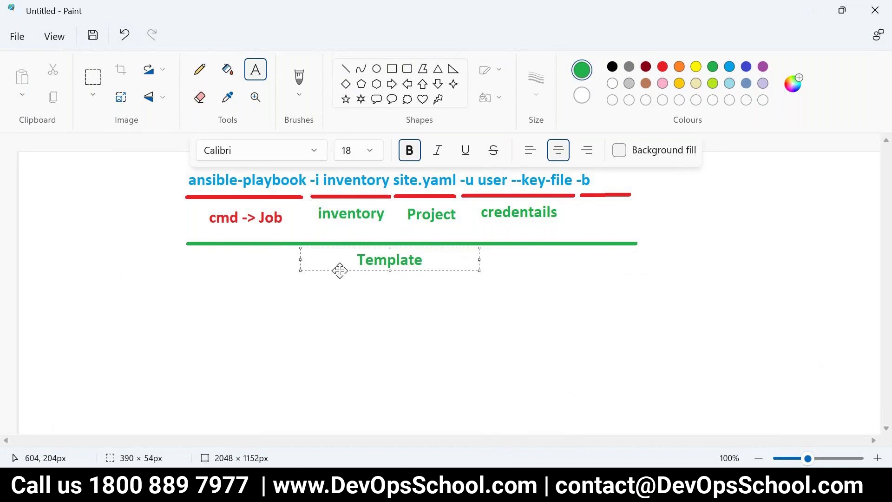
click(336, 342)
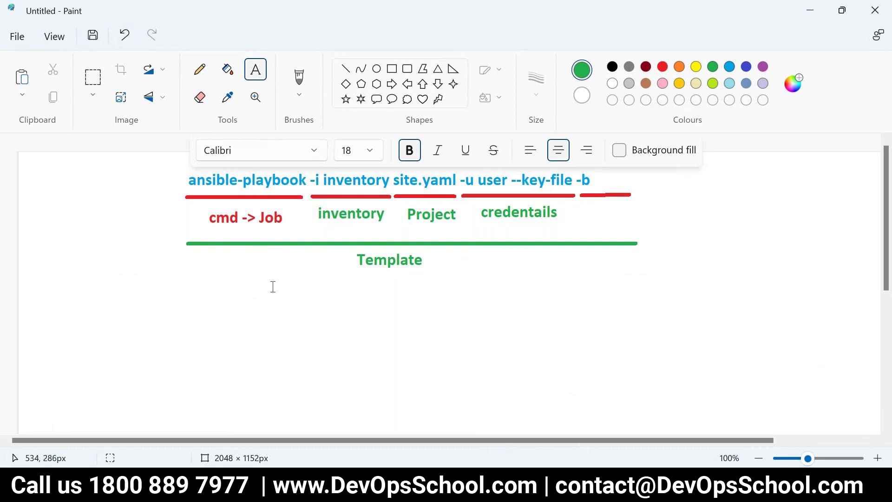
click(257, 73)
click(590, 217)
text(@TOWER)
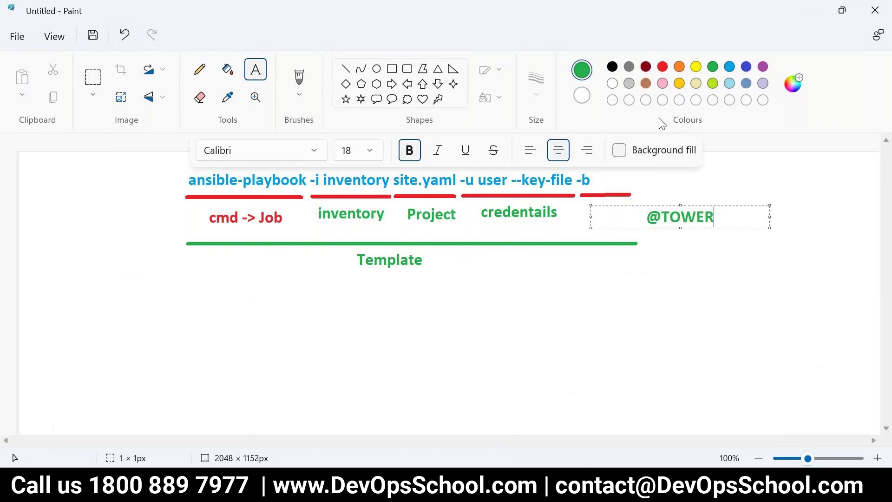
key(ctrl+a)
click(661, 68)
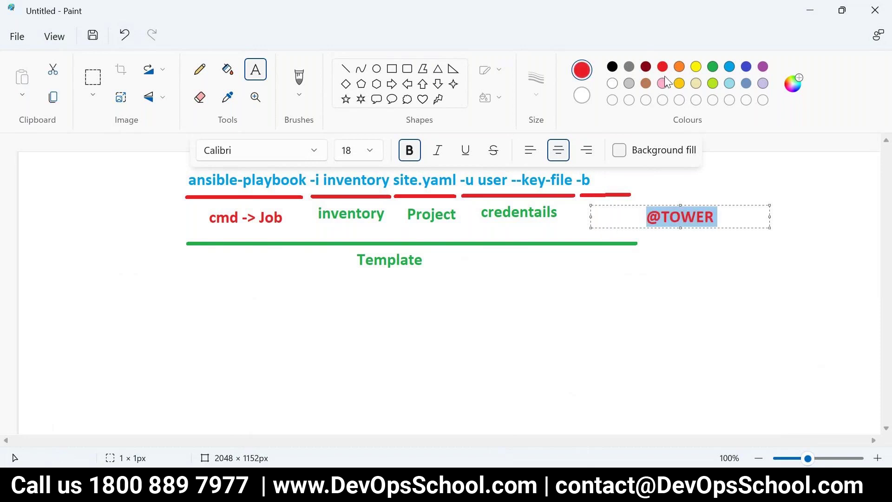
click(730, 68)
drag(633, 205, 611, 208)
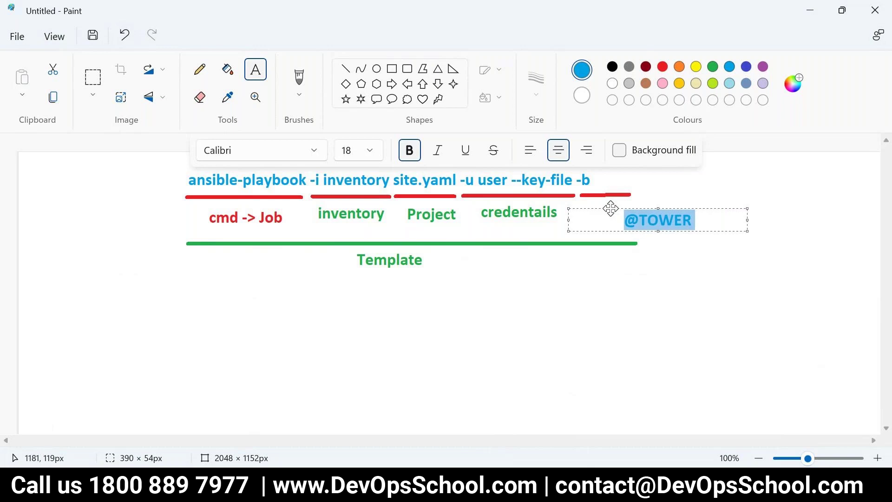
click(746, 66)
click(613, 306)
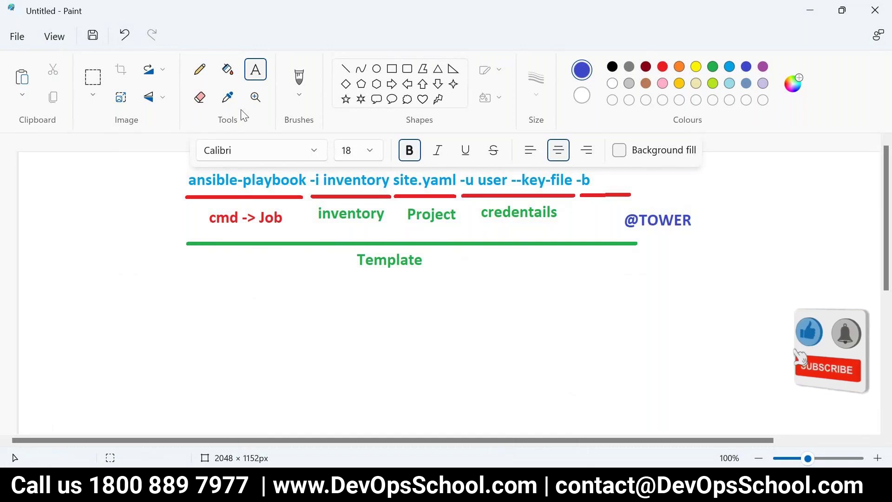
Try a freehand pencil stroke below Template, then undo it
click(200, 69)
drag(385, 276, 385, 309)
key(ctrl+z)
Draw a blue vertical line down from Template as the arrow
click(344, 71)
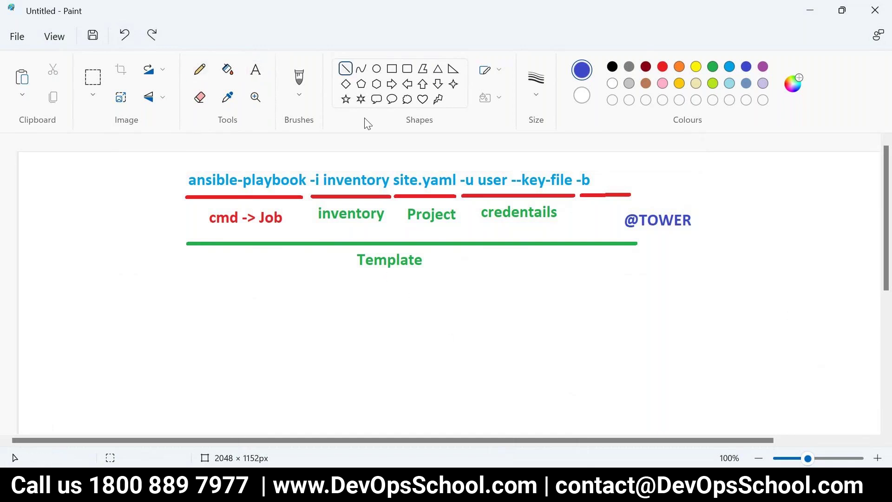
mouse_move(382, 273)
mouse_down()
mouse_move(382, 306)
mouse_move(365, 303)
mouse_move(381, 319)
mouse_move(401, 297)
mouse_move(379, 307)
mouse_move(394, 300)
mouse_up()
click(200, 78)
key(ctrl+z)
Add a 'JOB' label centred under the arrow, then bring up the PuTTY windows
click(259, 76)
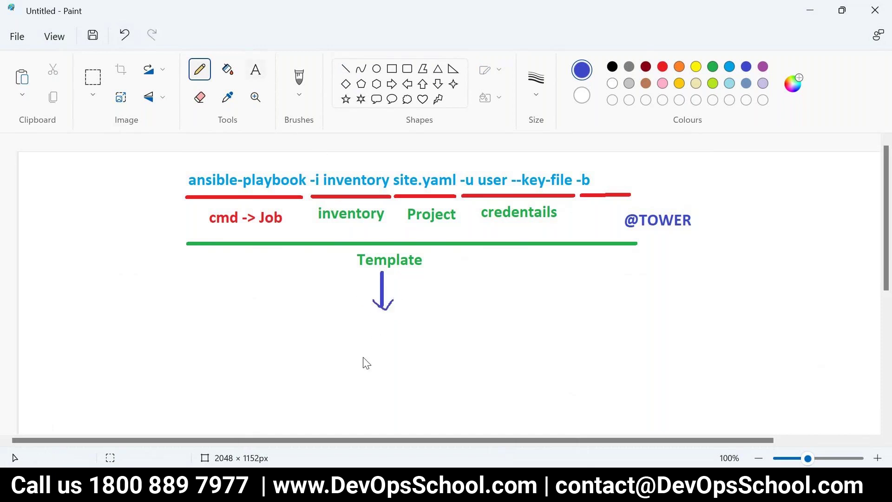
click(362, 345)
text(JOB)
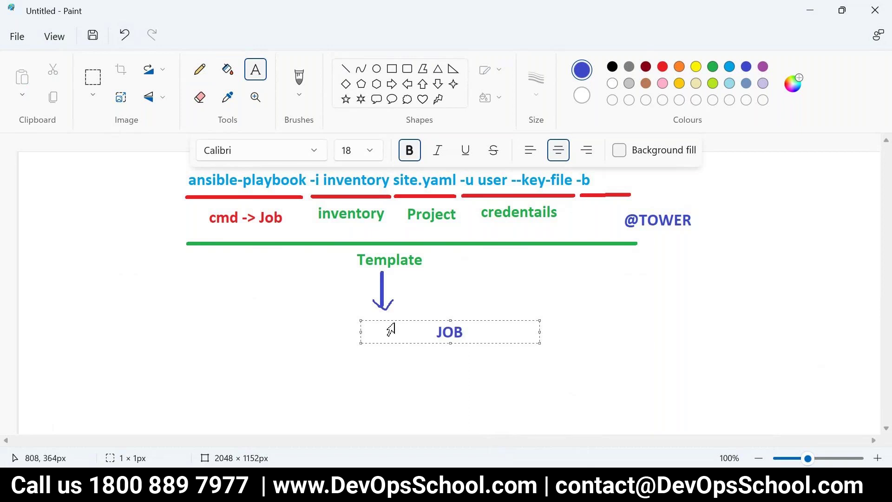
drag(395, 319, 328, 317)
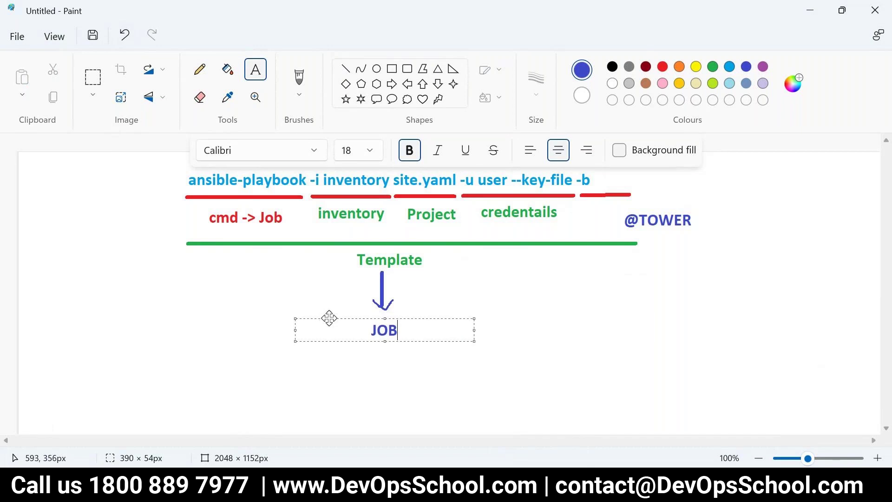
click(93, 77)
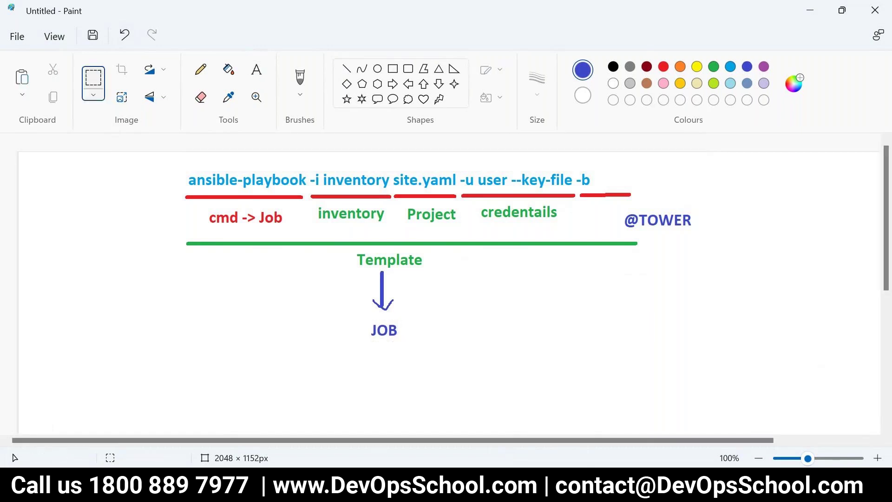
click(806, 491)
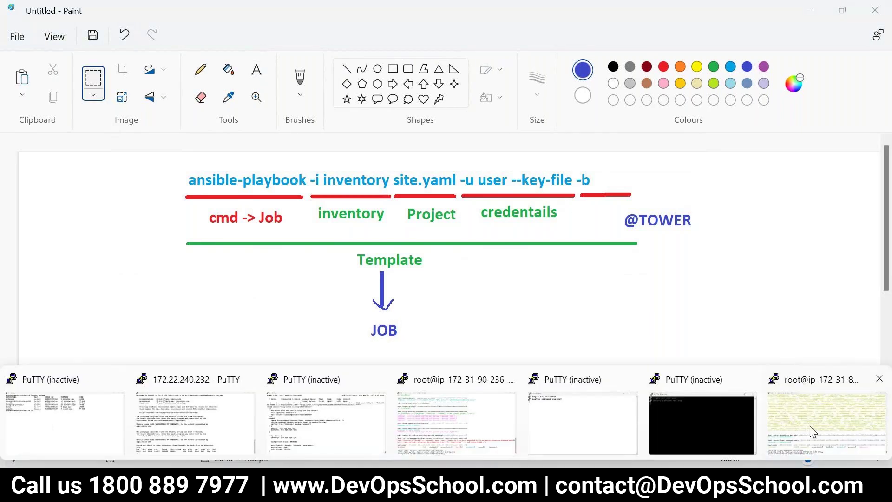
Review the Tower setup completion message in the PuTTY terminal
click(812, 431)
drag(110, 432, 417, 453)
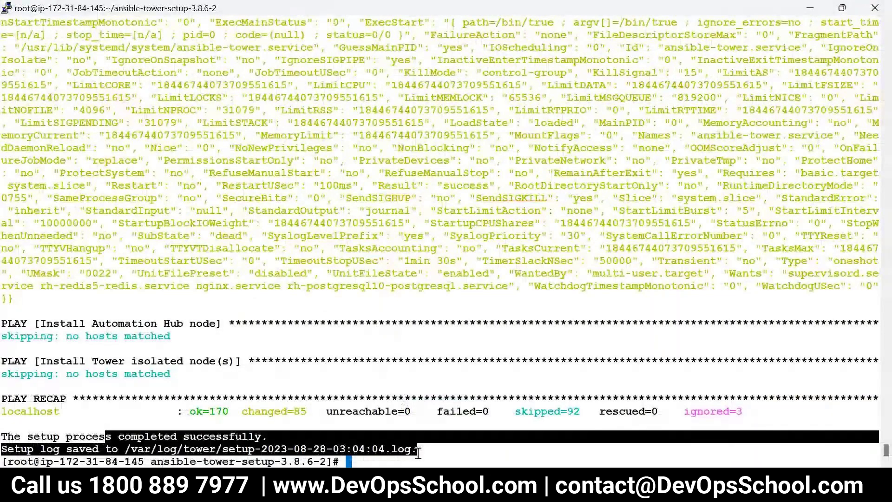
click(385, 441)
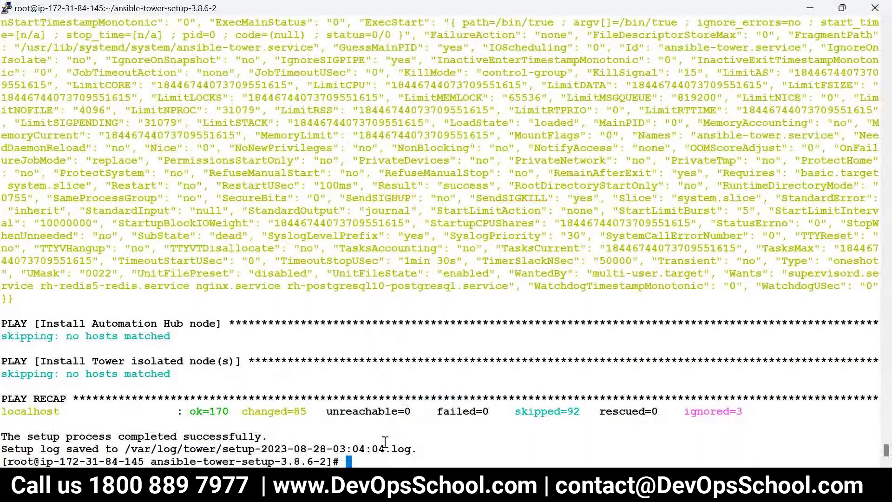
Copy the EC2 instance's public IPv4 3.95.199.217 and load it in a new tab
key(alt+Tab)
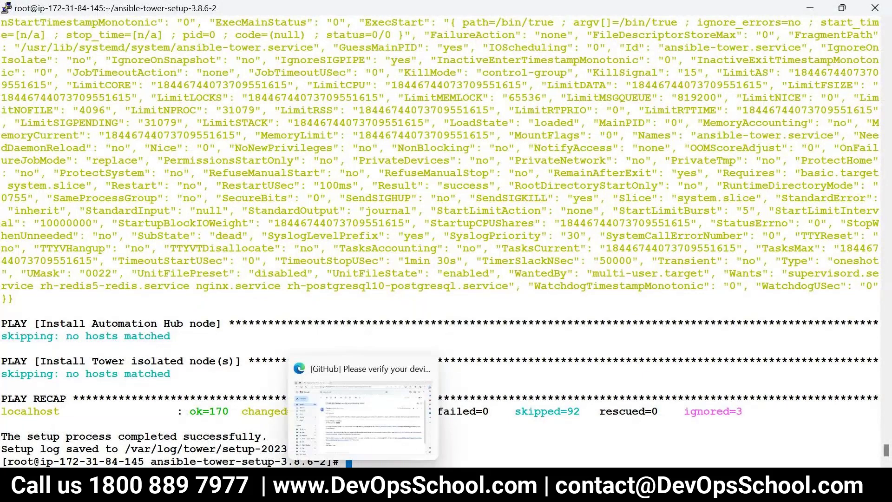
click(67, 12)
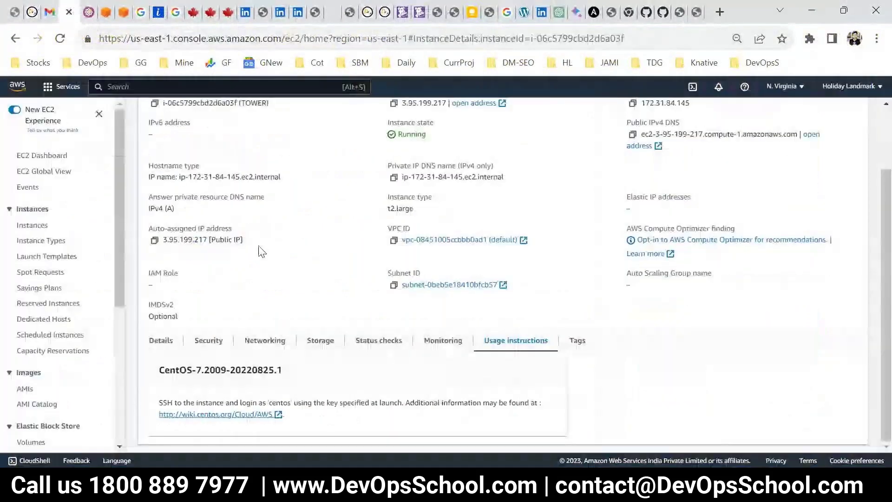
click(394, 181)
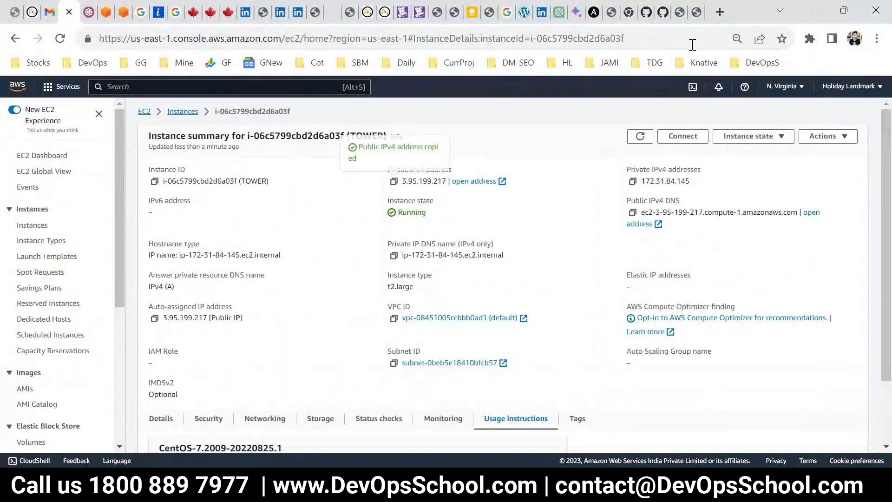
key(ctrl+t)
text(3.95.199.217)
key(Return)
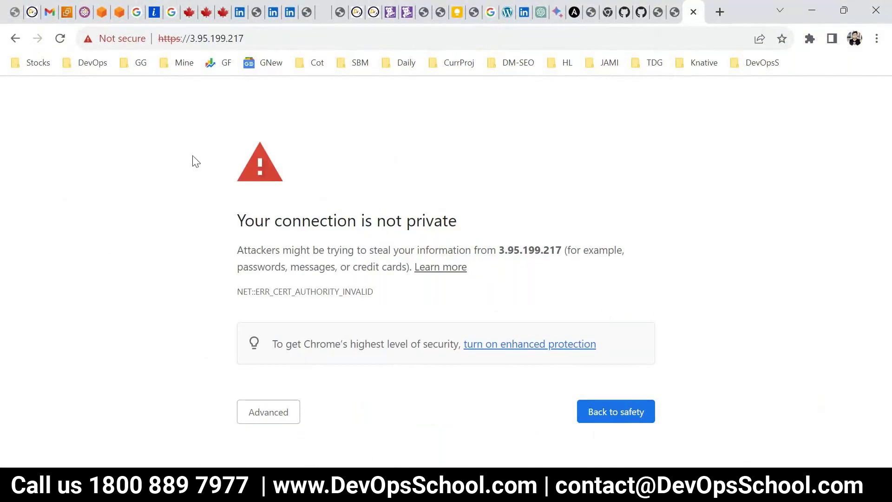
Proceed past the certificate warning to 3.95.199.217
click(269, 417)
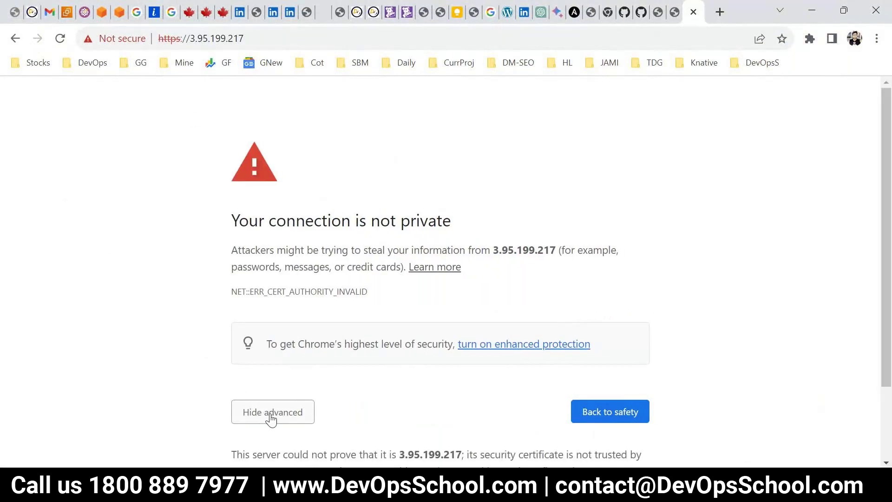
scroll(480, 389, down, 2)
click(309, 427)
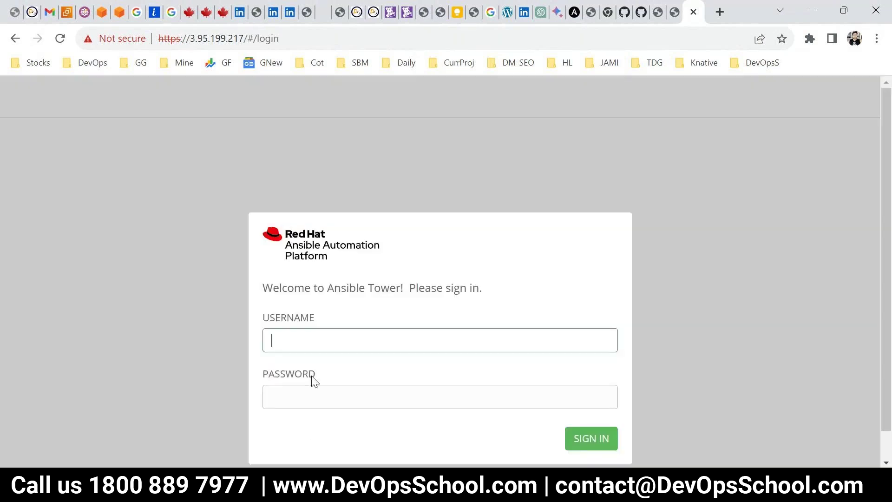
Start entering 'admi' as the username, then return to the DevOpsSchool search results
scroll(313, 349, down, 1)
text(admi)
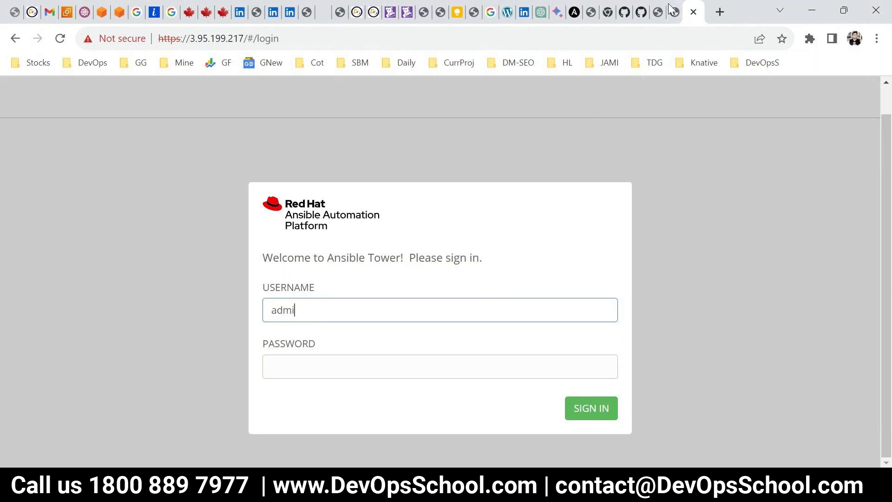
click(673, 11)
click(657, 11)
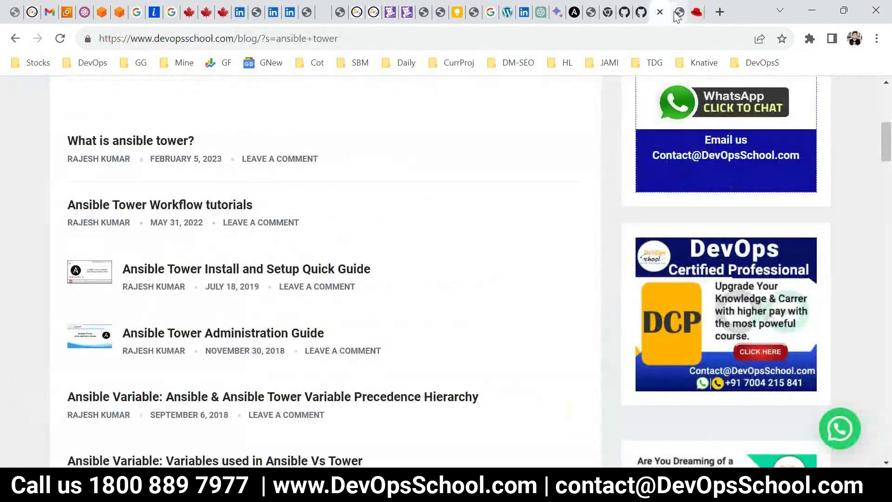
Scroll through the Ansible Tower Workflow tutorial page
click(679, 13)
scroll(394, 275, up, 6)
scroll(302, 298, down, 3)
scroll(271, 342, down, 3)
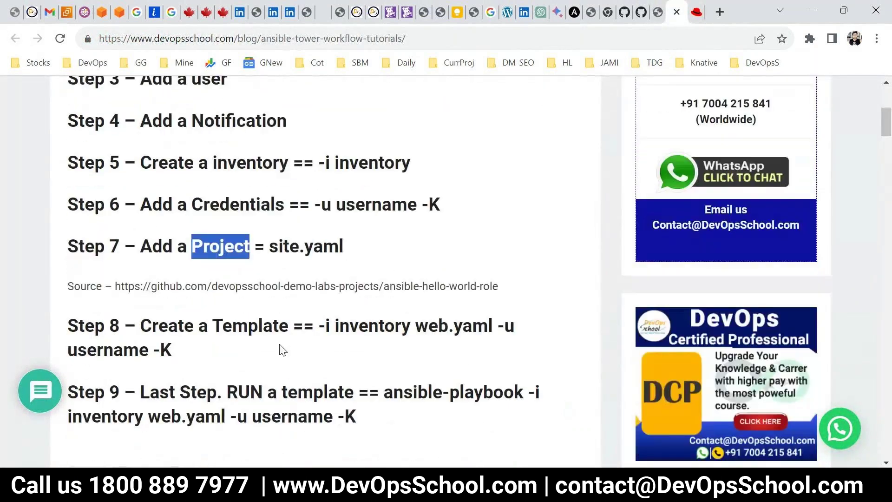
scroll(283, 350, down, 4)
scroll(283, 350, up, 10)
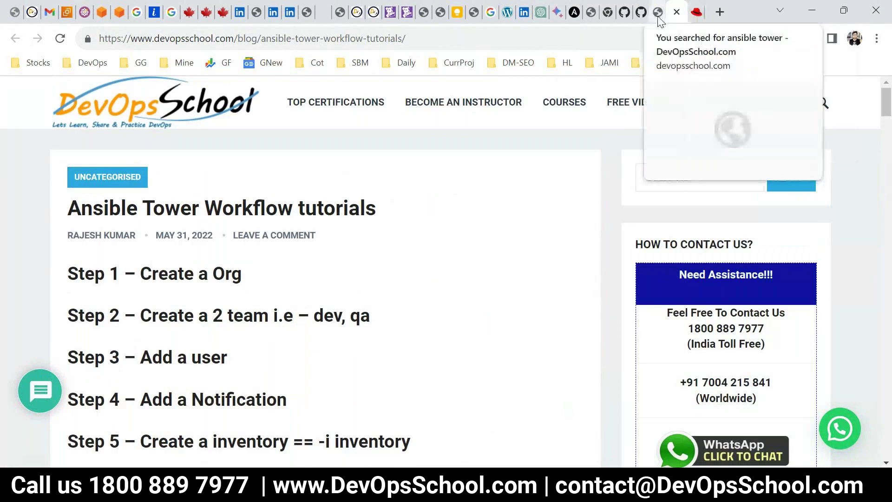
Search Google for 'ansible tower default username and password' in a new tab
key(ctrl+t)
text(two)
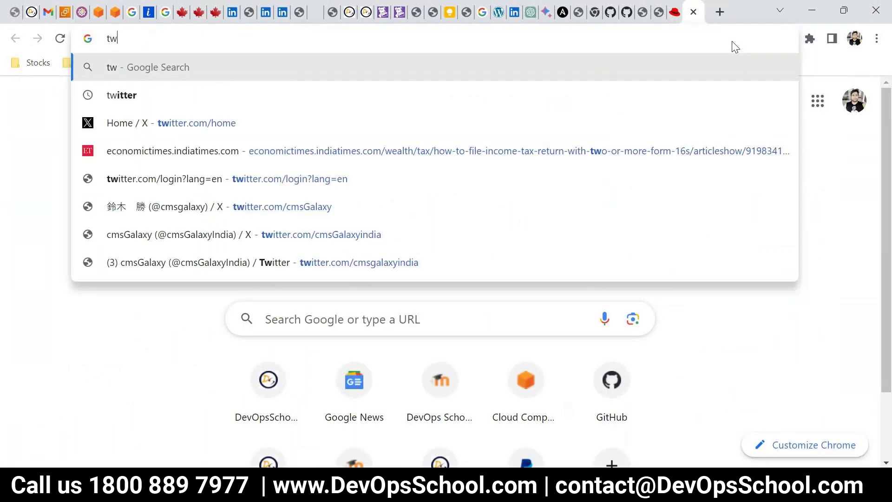
key(BackSpace)
key(ctrl+a)
text(n)
key(BackSpace)
key(BackSpace)
text(ansib)
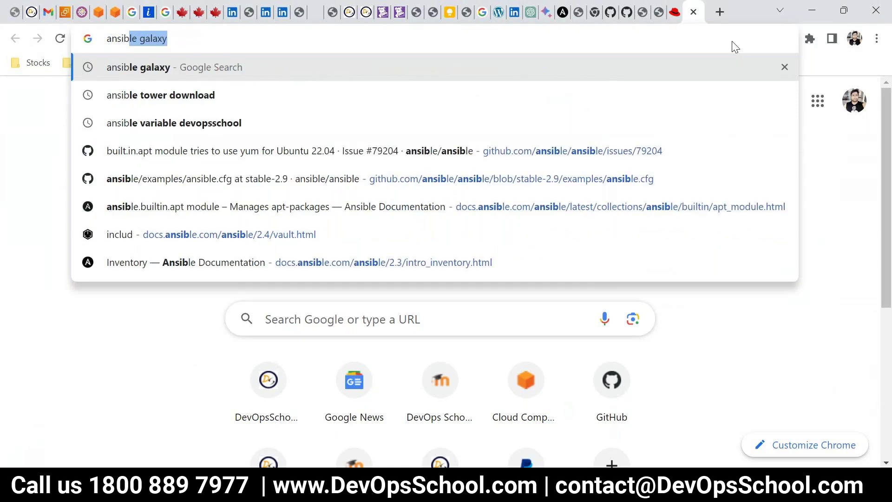
text(le tower d)
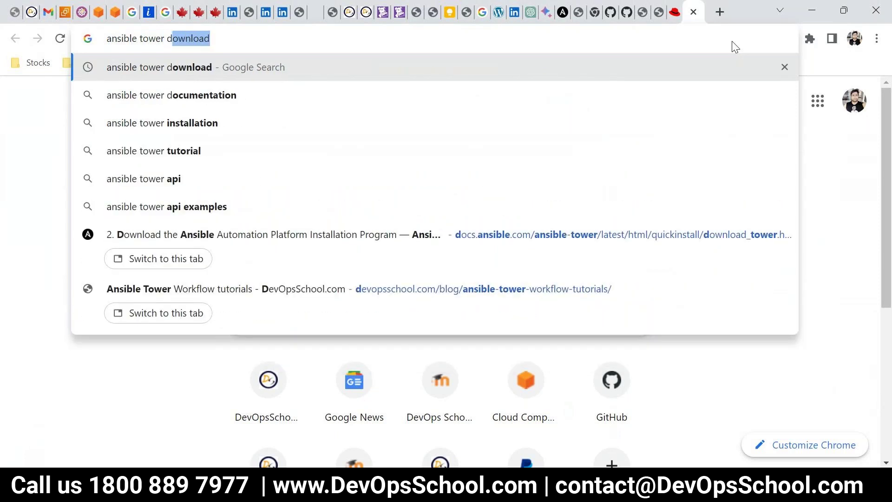
key(BackSpace)
key(BackSpace)
text(default)
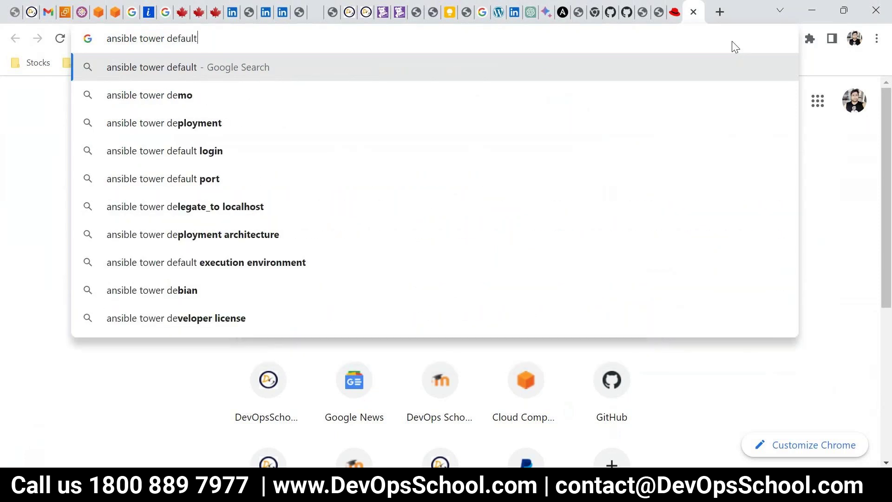
text( username)
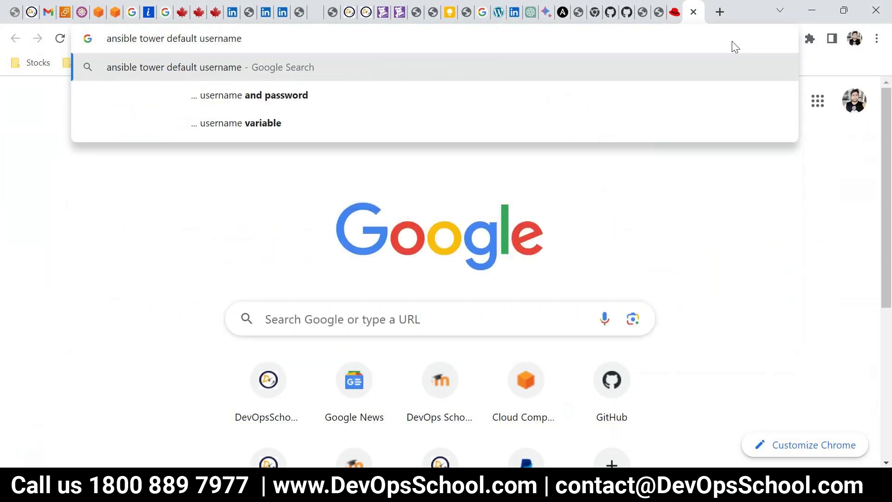
key(Down)
key(Return)
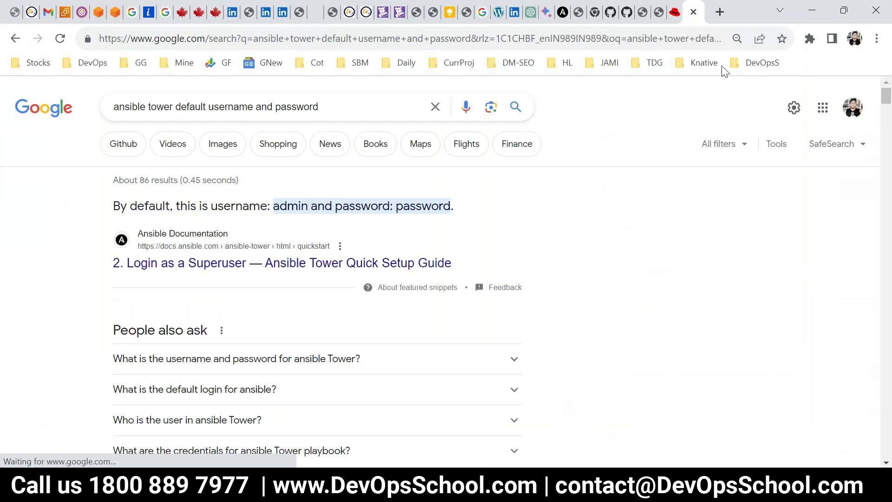
Try signing in to Tower with a username and password, which is rejected
click(675, 11)
text(n)
key(Tab)
text(********)
key(Return)
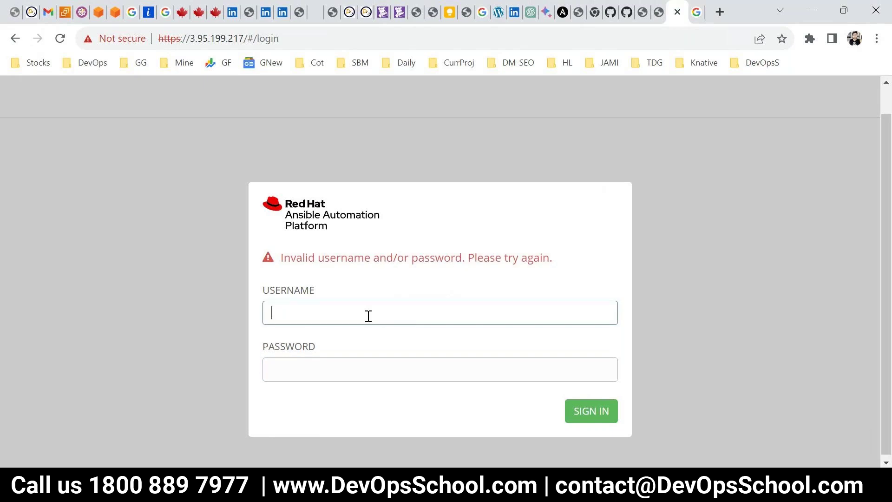
Sign in to Tower as admin with the default password found in the search results
click(695, 12)
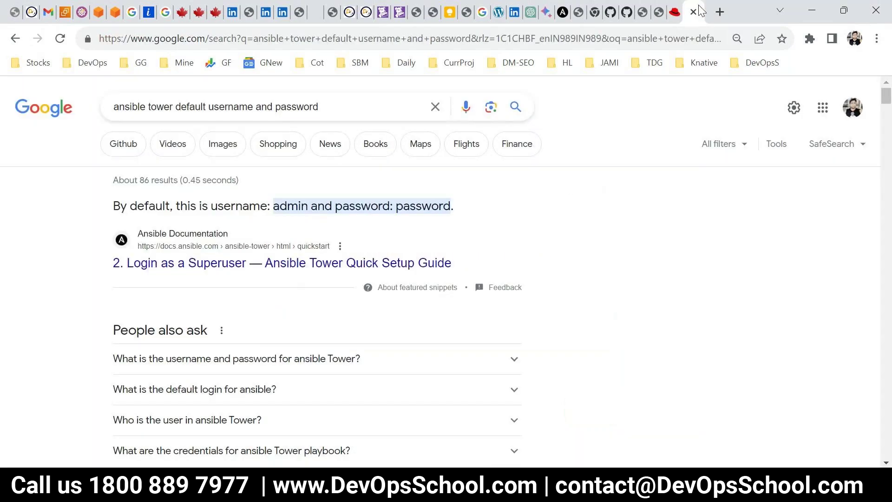
click(676, 11)
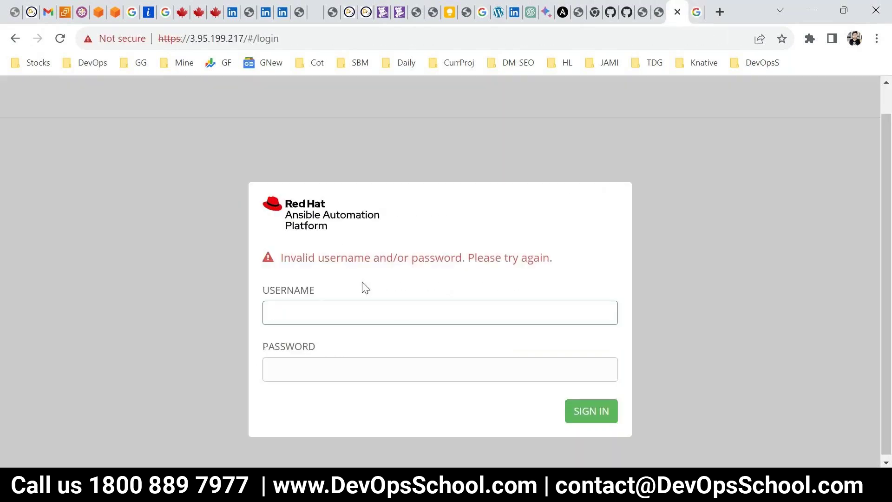
text(admin)
key(Tab)
text(password)
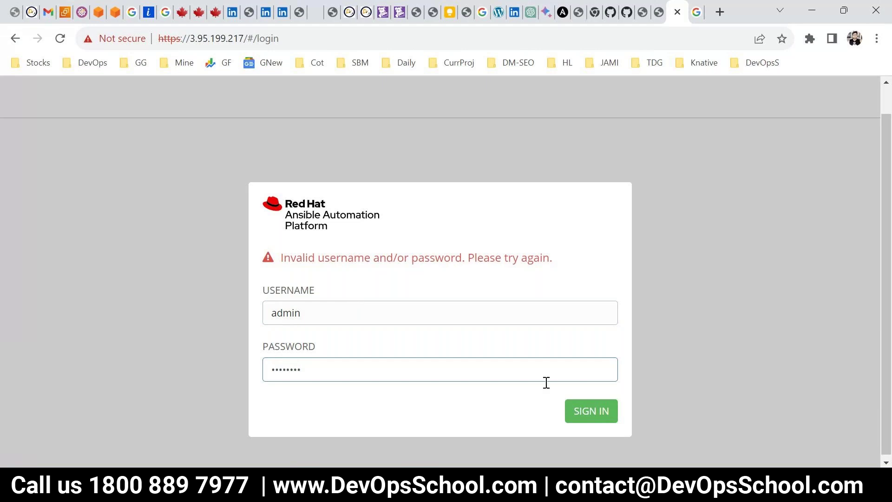
click(596, 411)
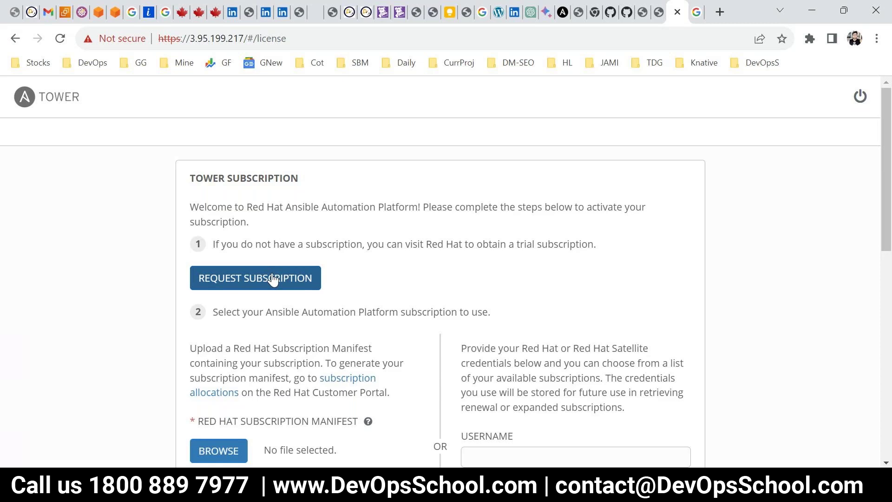
Request an Ansible Automation Platform trial from Tower and close the Tower subscription tab
right_click(272, 280)
click(201, 283)
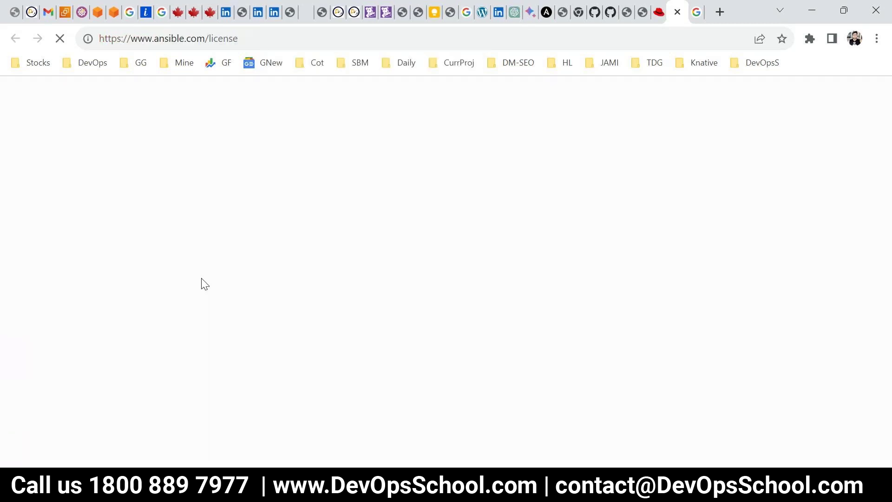
click(664, 16)
click(662, 13)
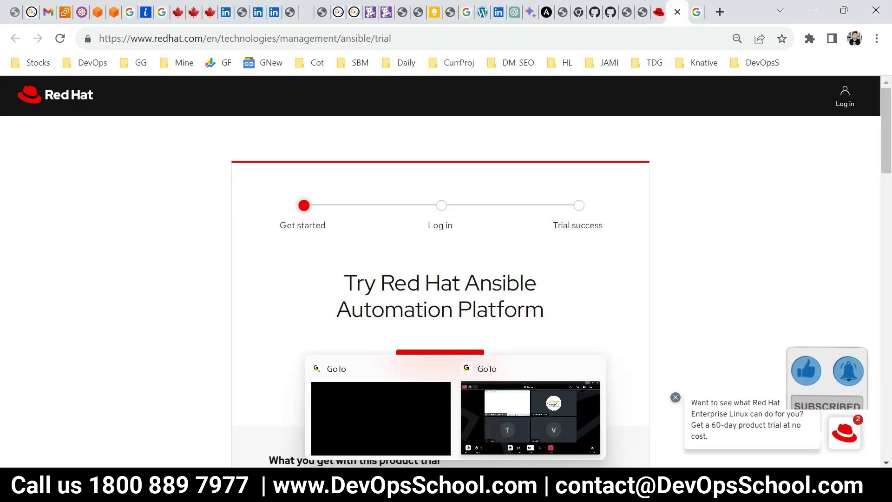
Switch to File Explorer and back to Chrome's Red Hat account page
mouse_move(505, 463)
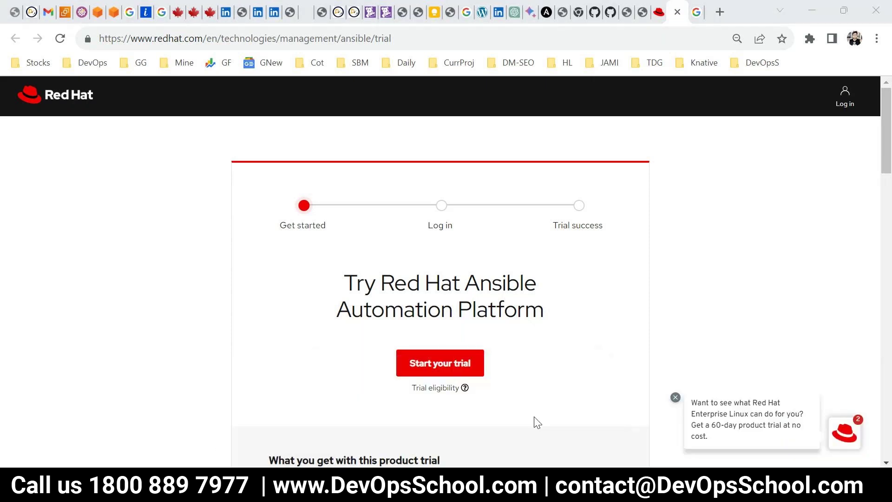
key(alt+Tab)
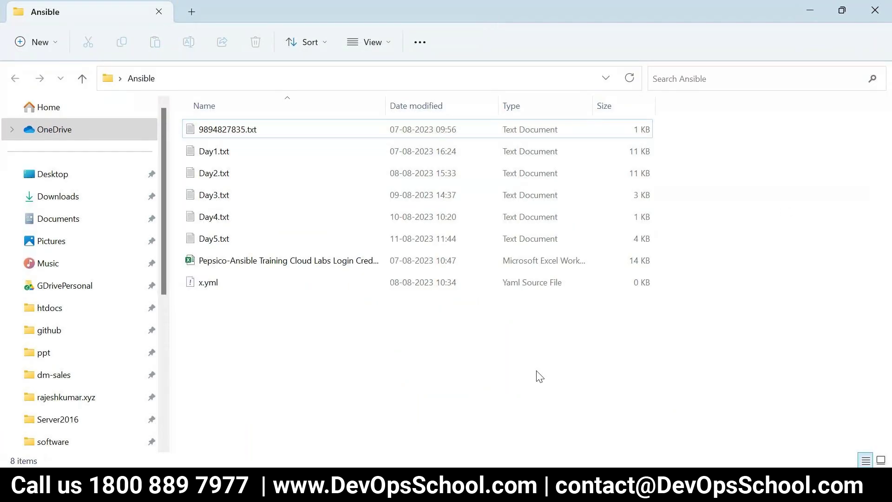
mouse_move(332, 488)
key(alt+Tab)
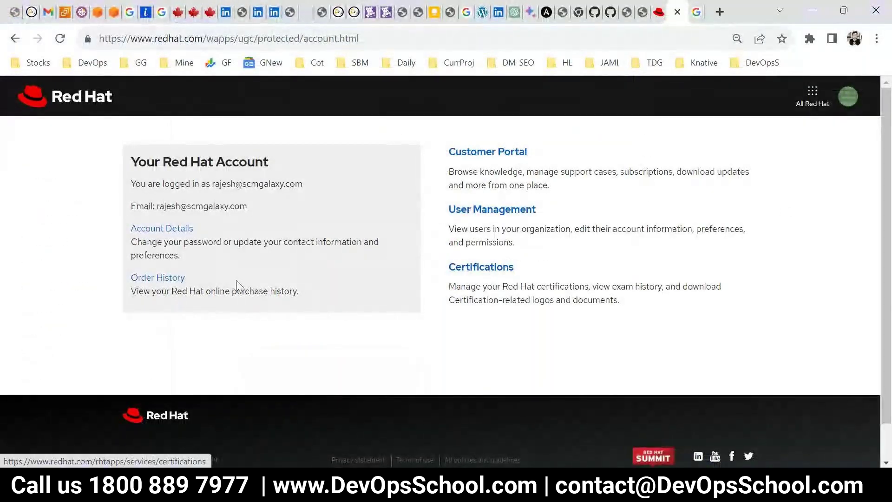
Open Red Hat order history and account details in new tabs and review them
right_click(167, 281)
click(195, 293)
key(ctrl+Tab)
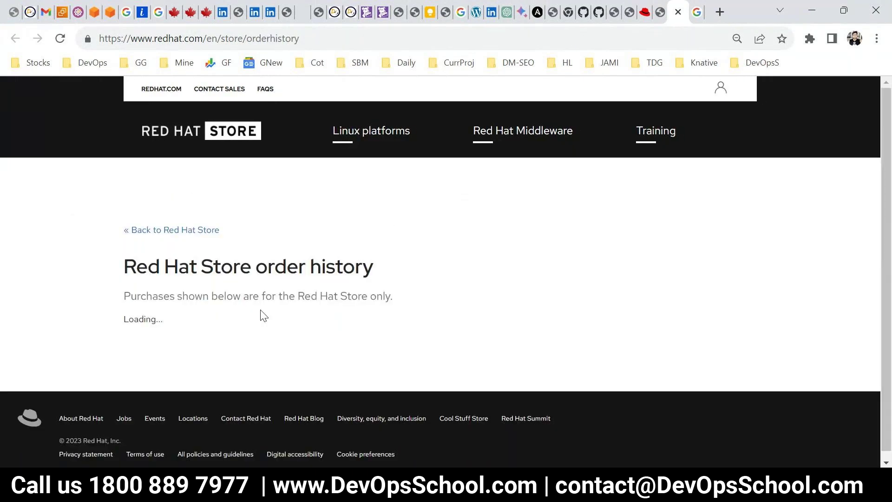
click(659, 11)
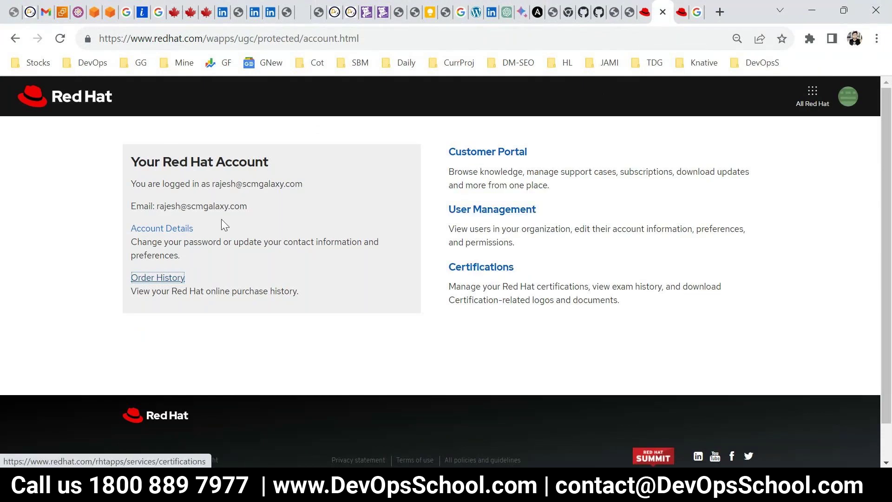
ctrl+click(184, 228)
click(669, 12)
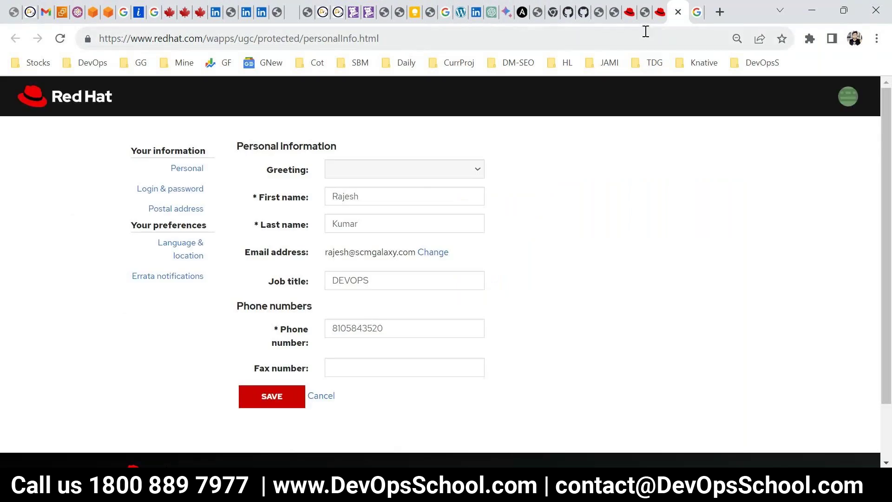
click(654, 17)
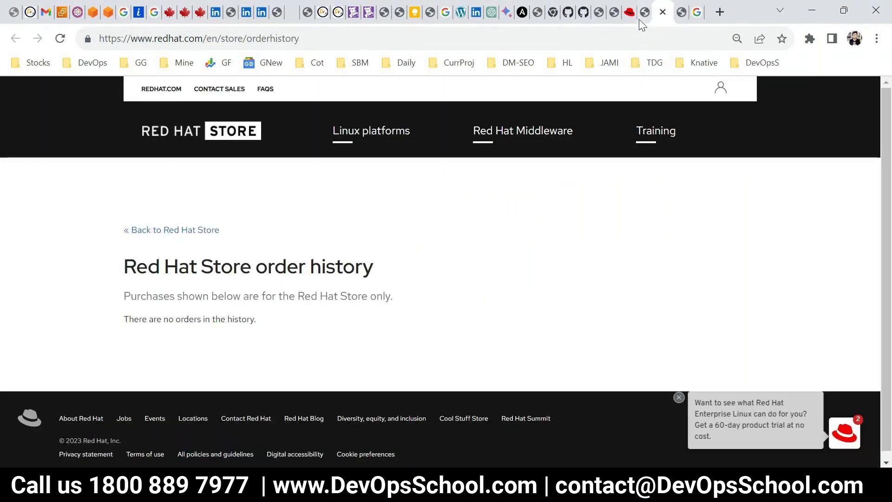
click(640, 20)
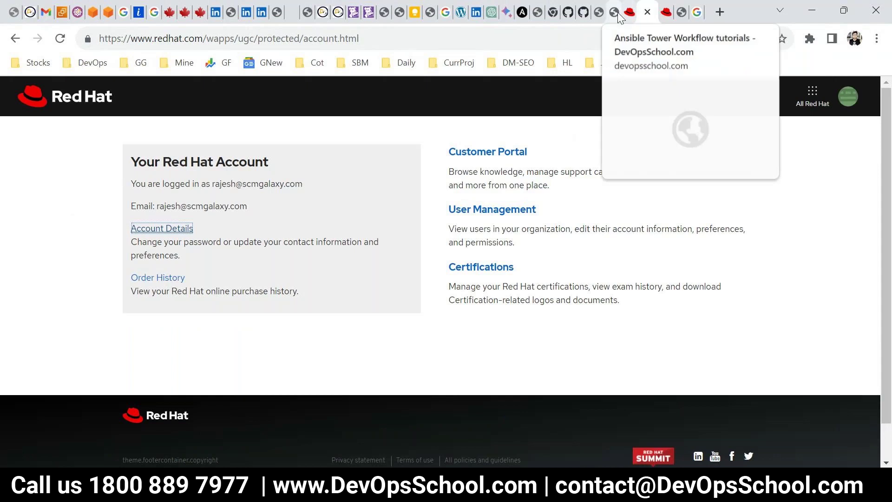
click(618, 12)
click(636, 14)
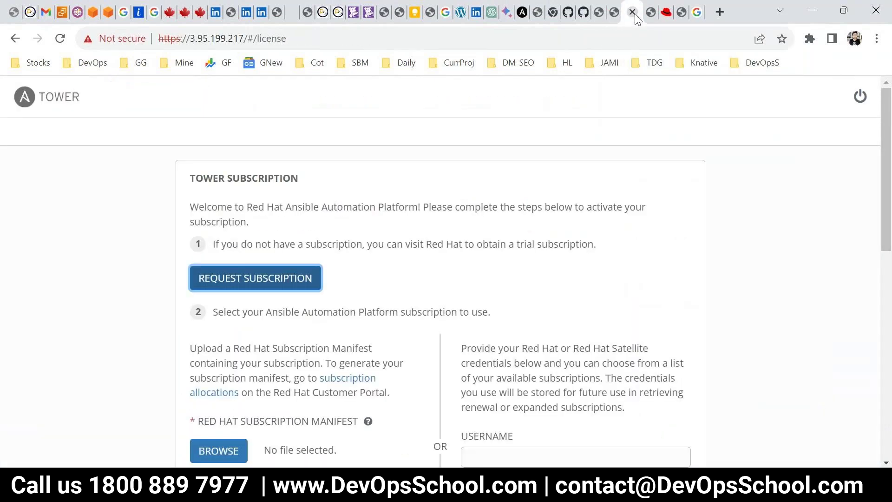
Request the trial subscription from Red Hat and dismiss the feedback panel
click(259, 284)
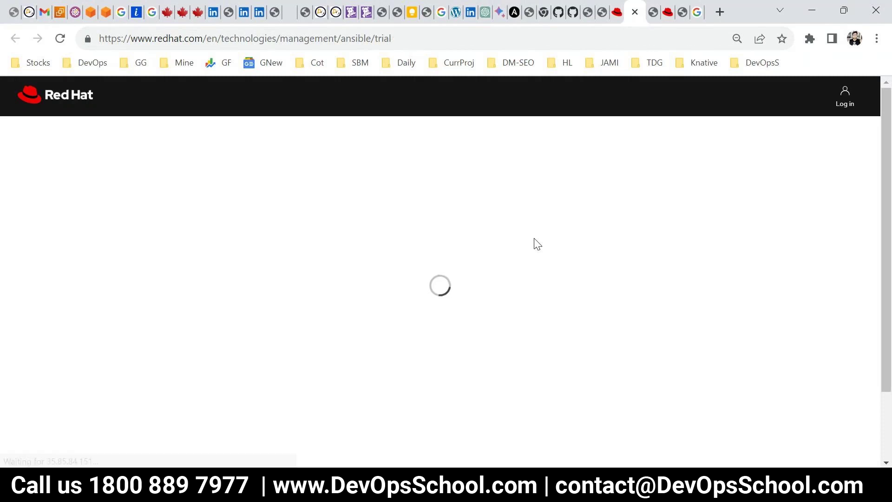
scroll(486, 375, down, 5)
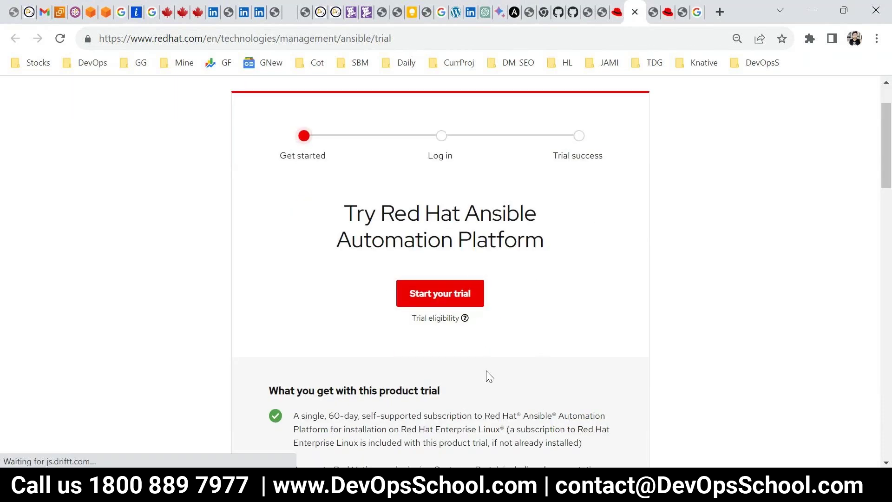
scroll(458, 390, down, 9)
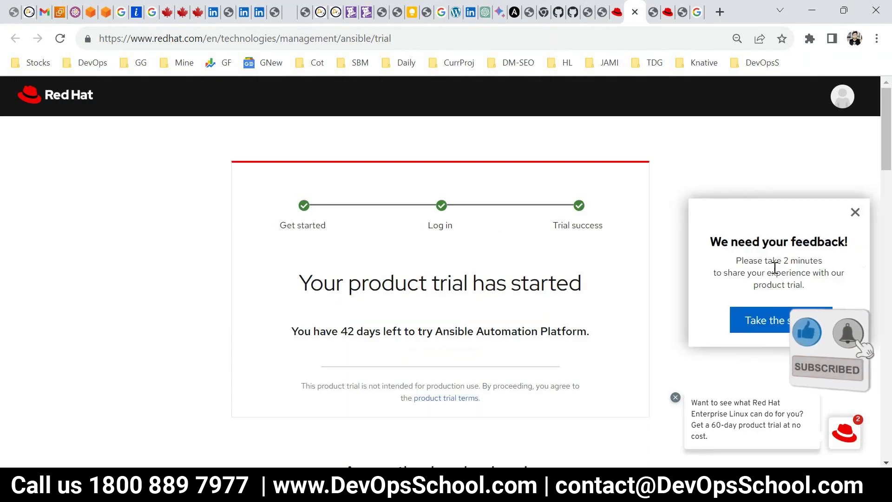
click(855, 214)
scroll(448, 353, down, 5)
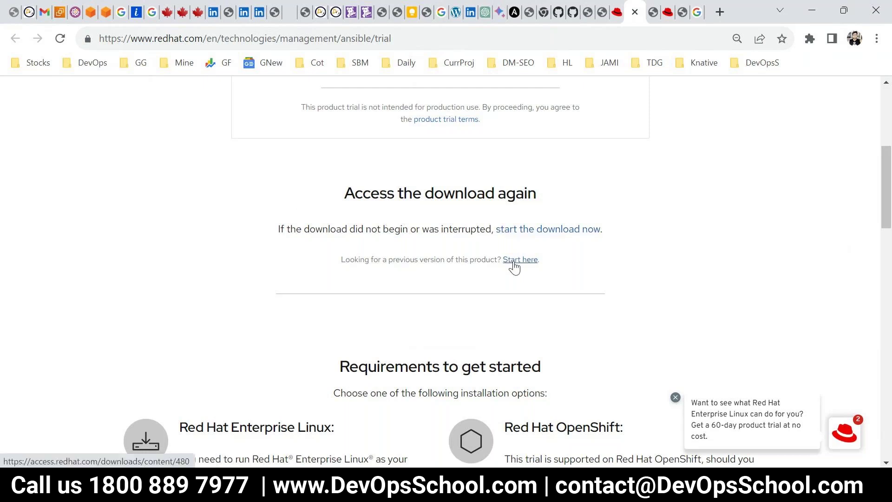
scroll(511, 302, down, 6)
scroll(504, 349, up, 12)
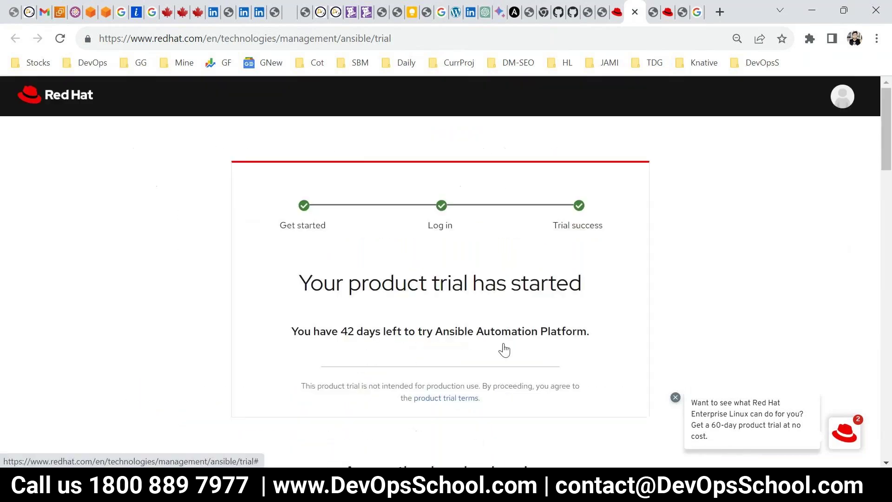
Go from the account page through the Customer Portal to Subscriptions management
click(837, 102)
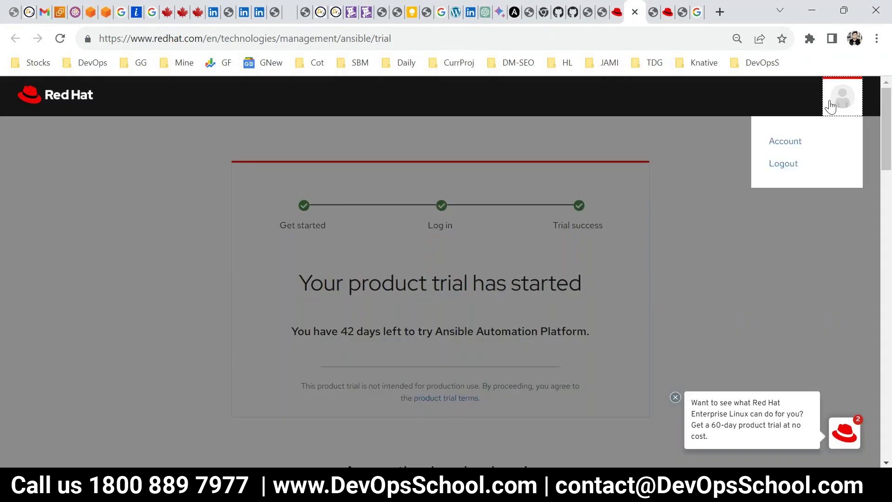
click(785, 141)
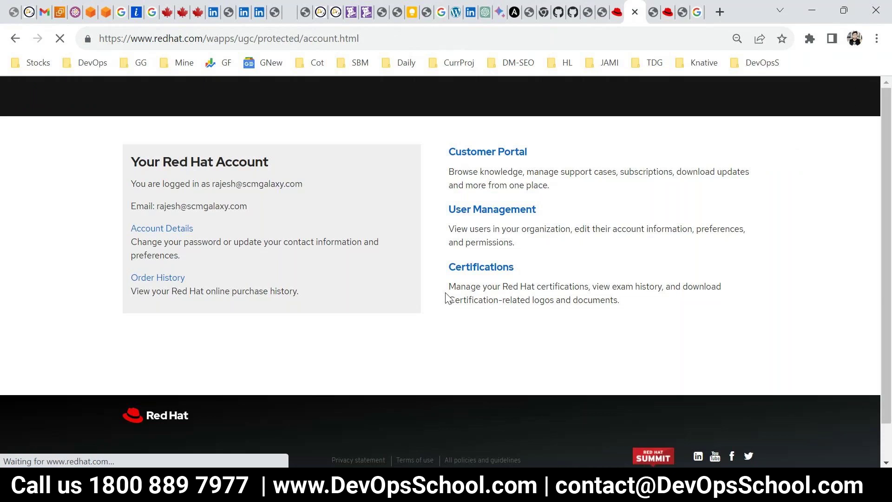
right_click(467, 151)
key(Escape)
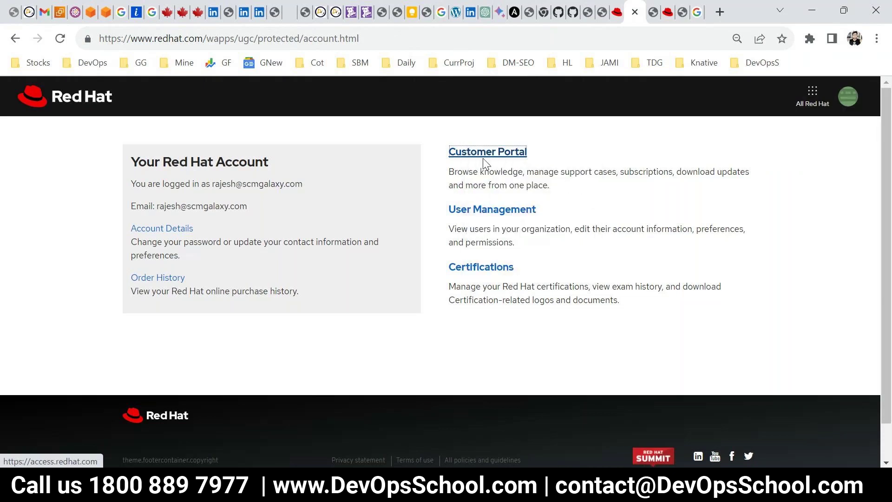
click(483, 158)
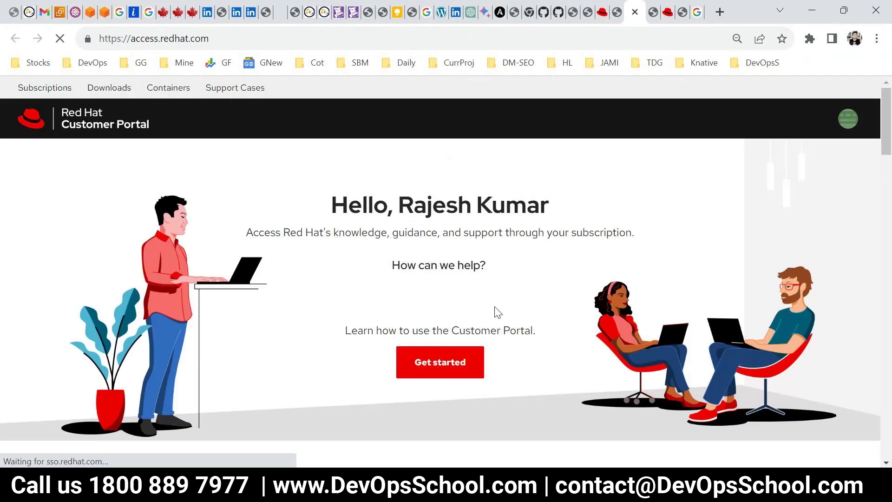
click(848, 119)
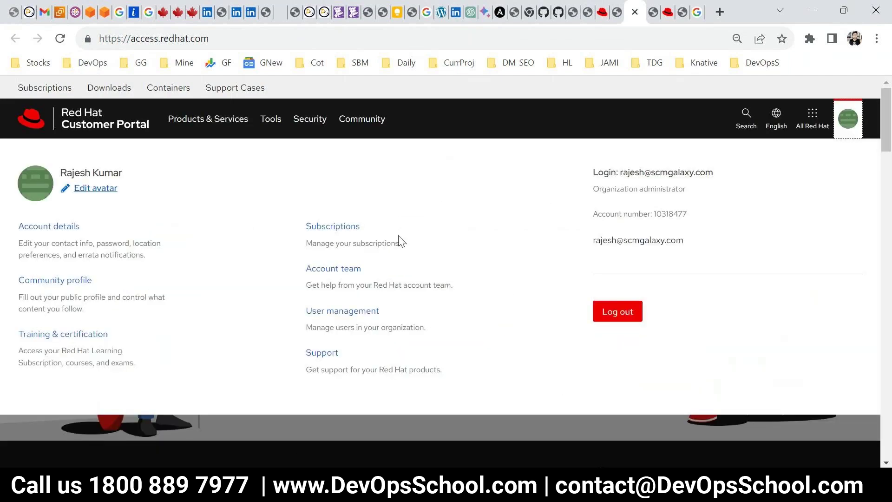
click(329, 227)
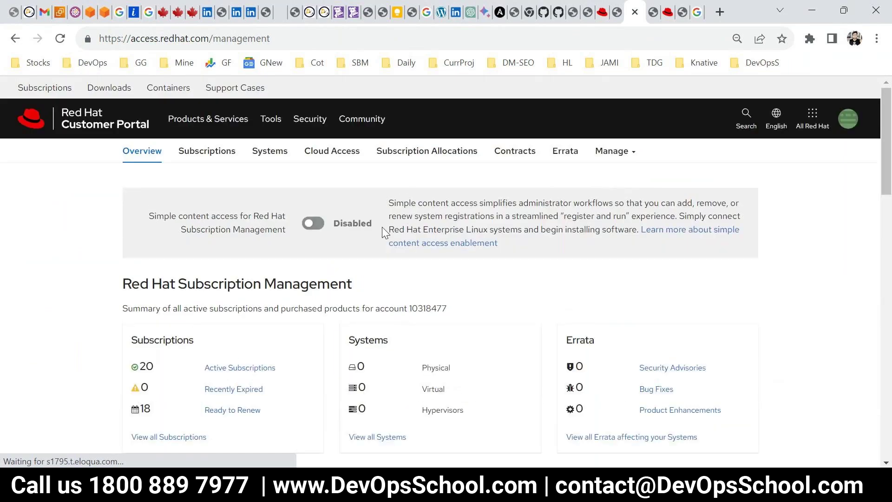
Open the tower subscription allocation and check its last modified date
click(407, 158)
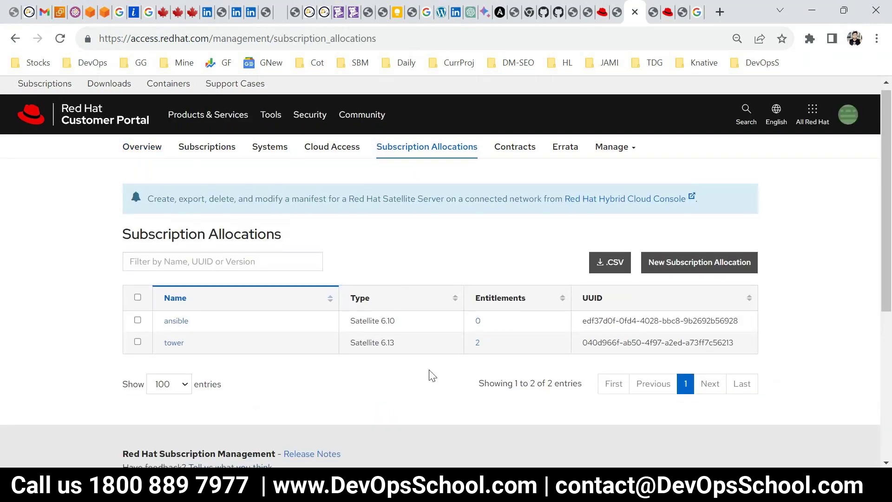
scroll(278, 285, down, 3)
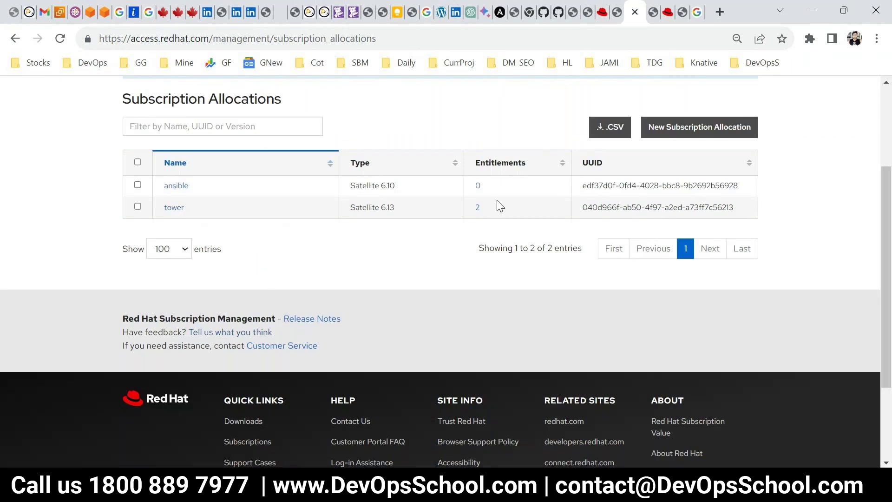
click(171, 209)
scroll(322, 298, down, 3)
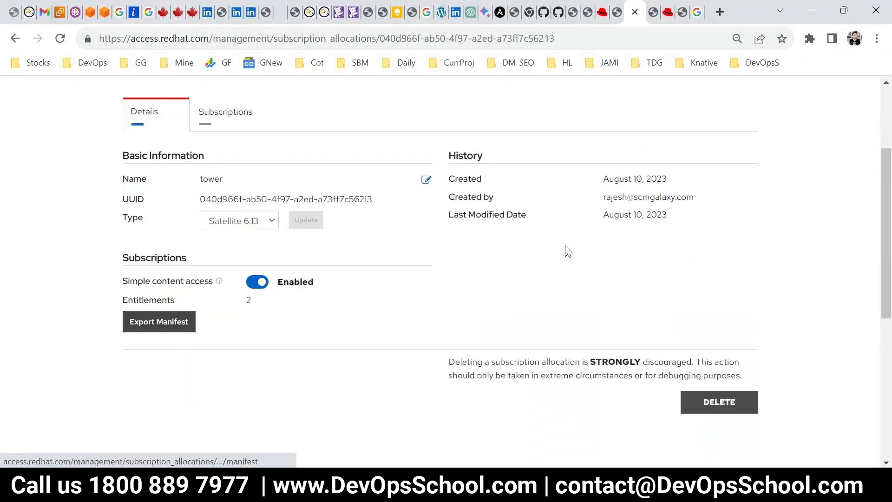
drag(609, 217, 661, 218)
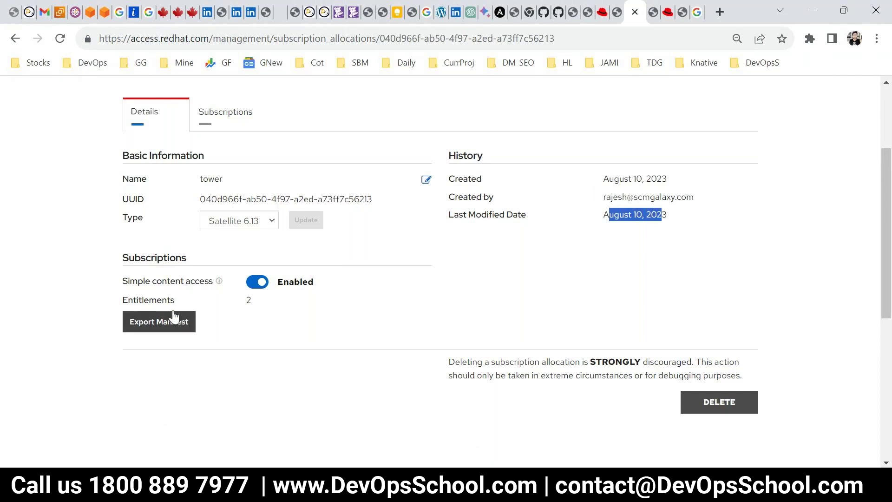
Export the tower allocation's manifest and confirm it in Downloads
click(160, 329)
click(810, 38)
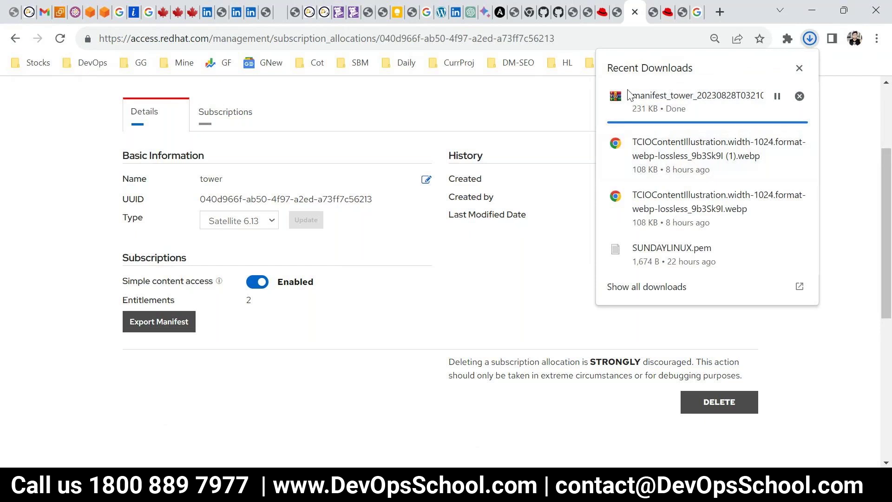
click(602, 12)
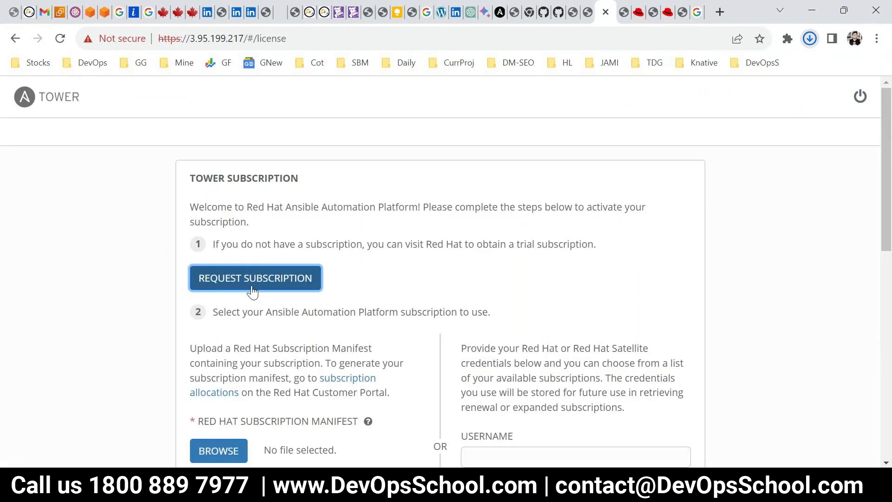
Choose manifest_tower_20230828T032106Z.zip from Downloads as the subscription manifest
scroll(222, 439, down, 2)
scroll(221, 439, down, 1)
click(216, 386)
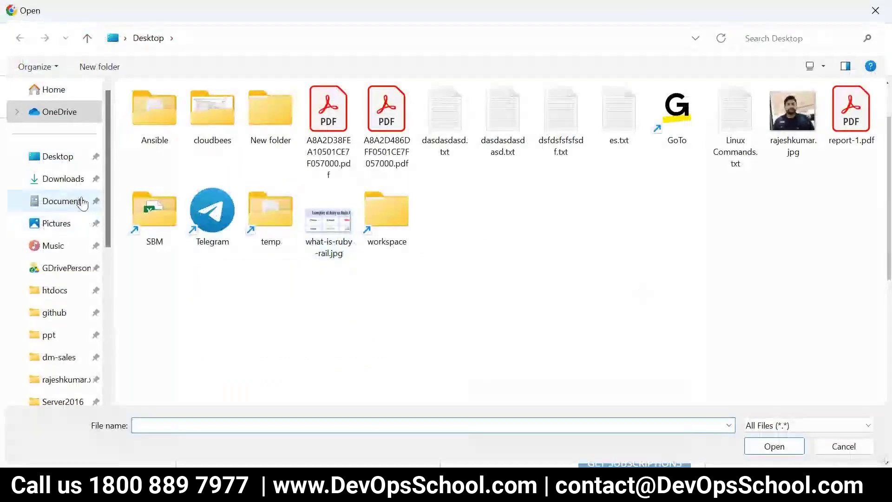
click(63, 178)
click(208, 130)
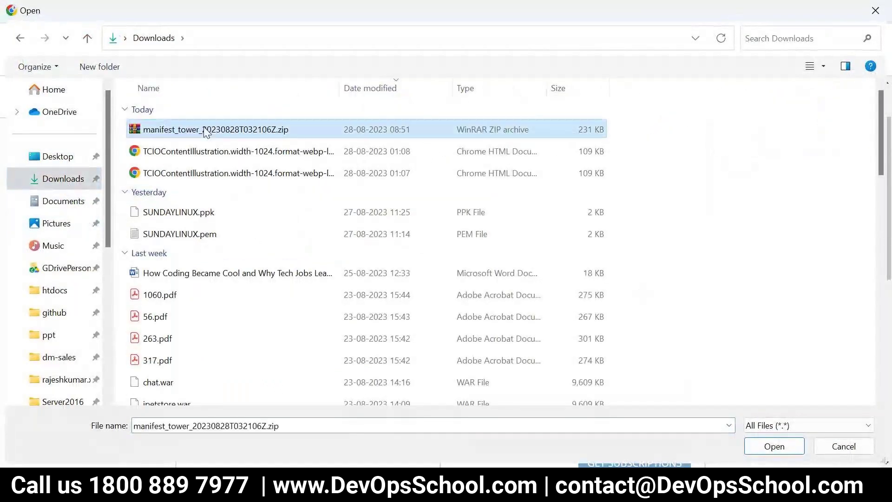
click(772, 446)
Accept the End User License Agreement and submit the subscription
scroll(626, 387, down, 3)
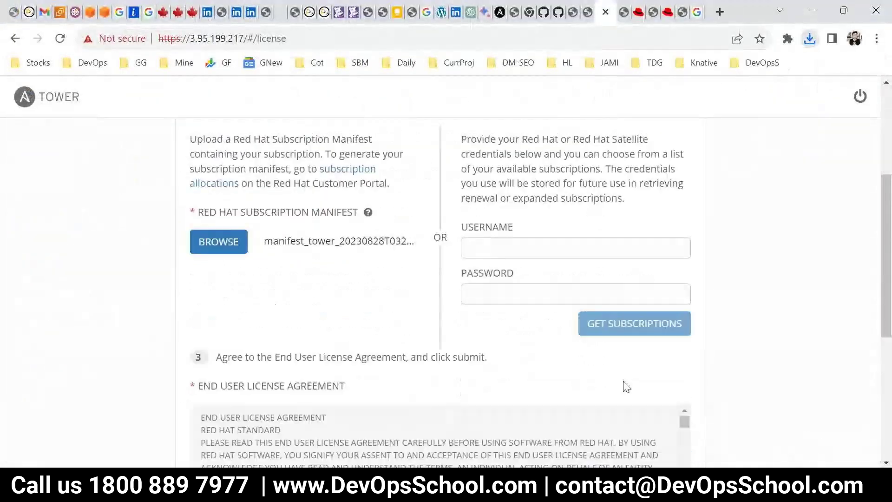
scroll(410, 377, down, 6)
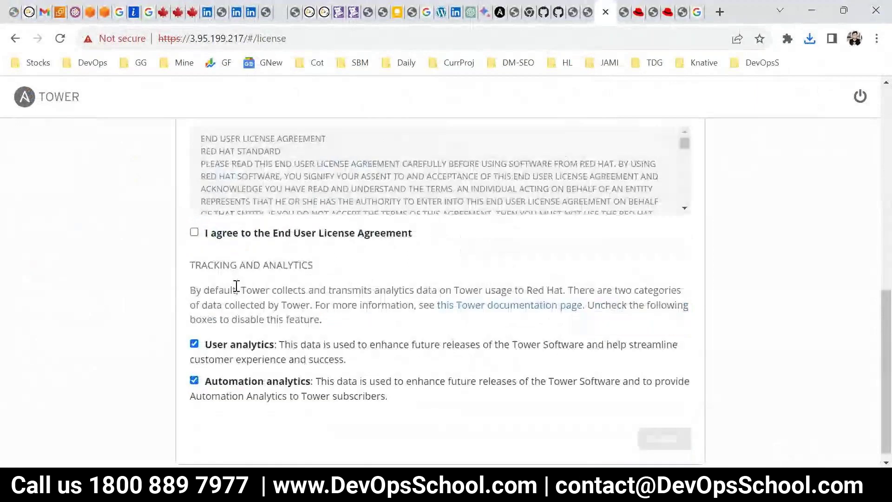
click(208, 234)
click(662, 439)
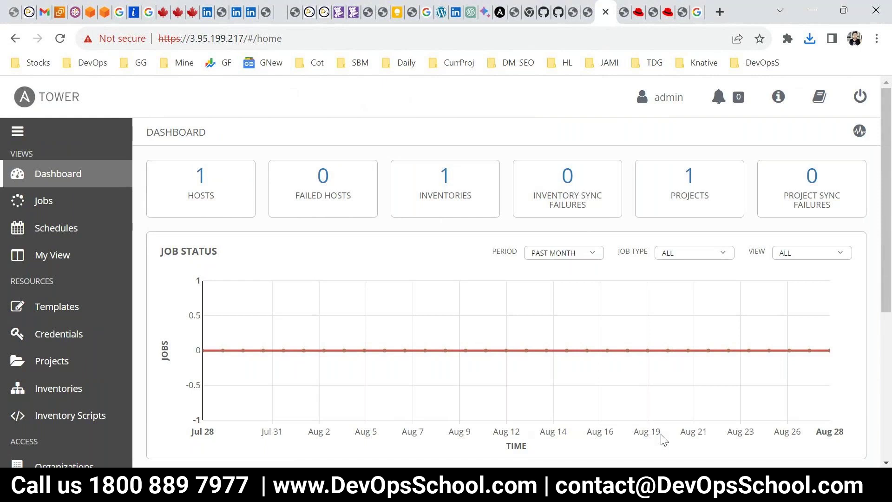
Review the Multiple Org note in the Tower notes in Notepad
scroll(88, 279, down, 5)
scroll(83, 285, up, 5)
click(743, 420)
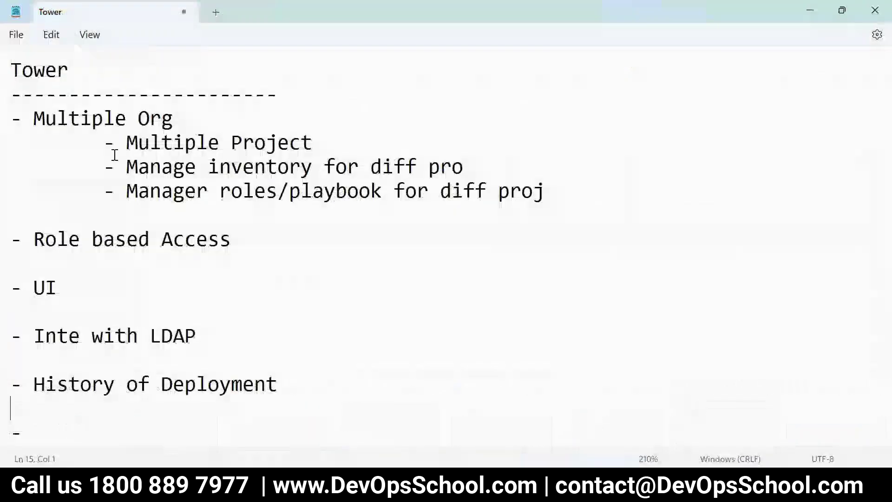
drag(173, 119, 23, 119)
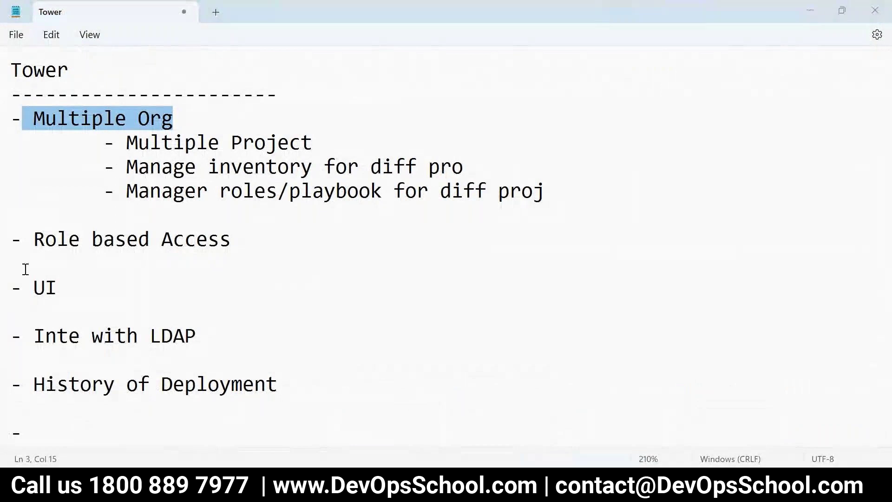
key(alt+Tab)
Open the Organizations list and look at the Default organization
scroll(76, 348, down, 5)
click(86, 215)
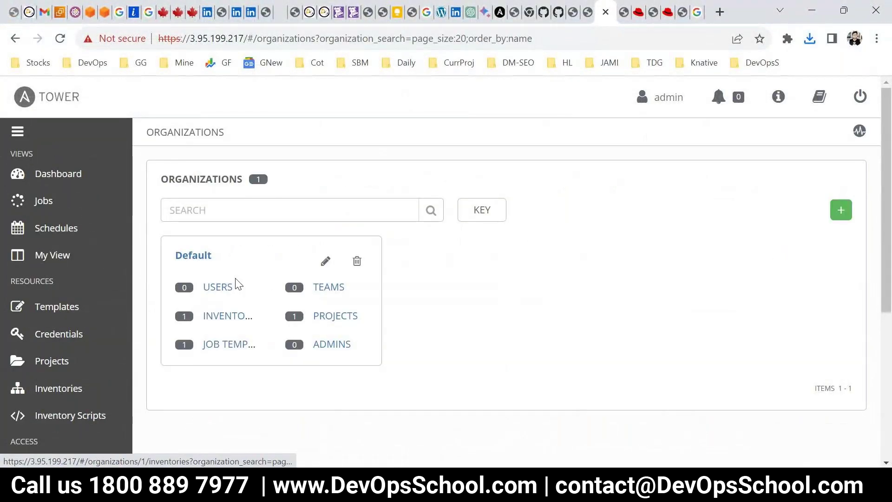
drag(210, 255, 170, 255)
click(486, 277)
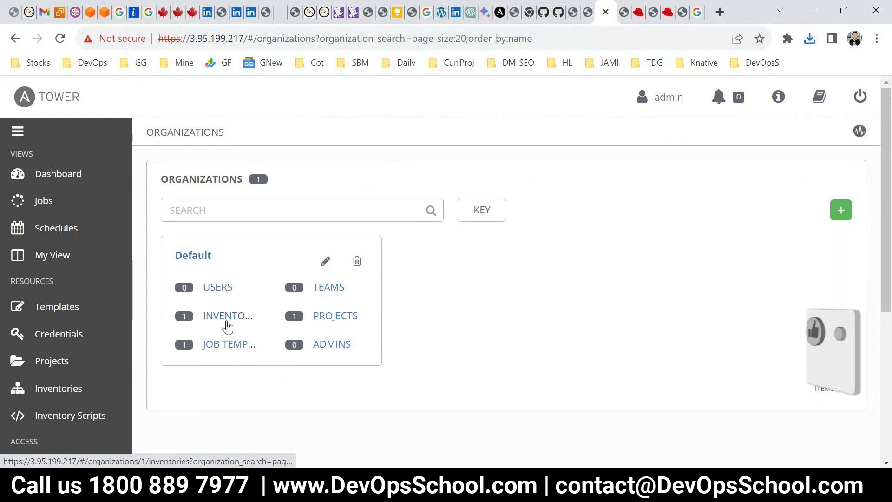
Compare the Notepad notes and Paint workflow diagram with the Tower organizations page
key(alt+Tab)
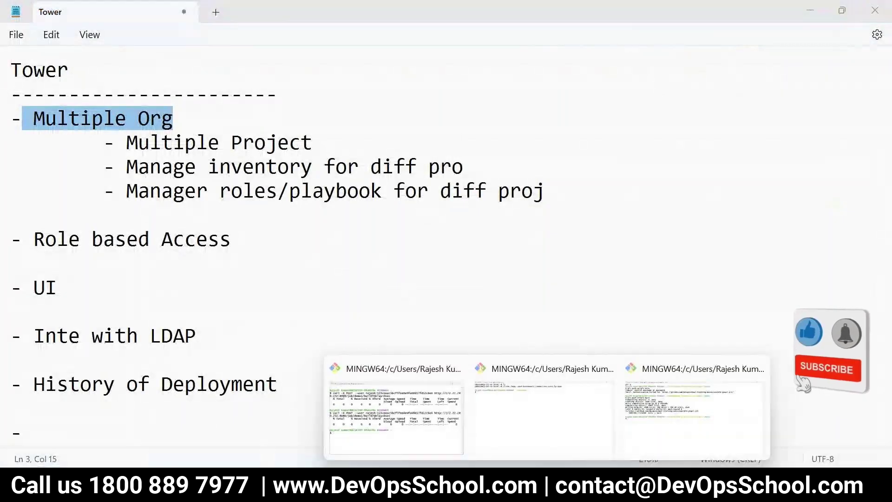
mouse_move(577, 492)
click(659, 432)
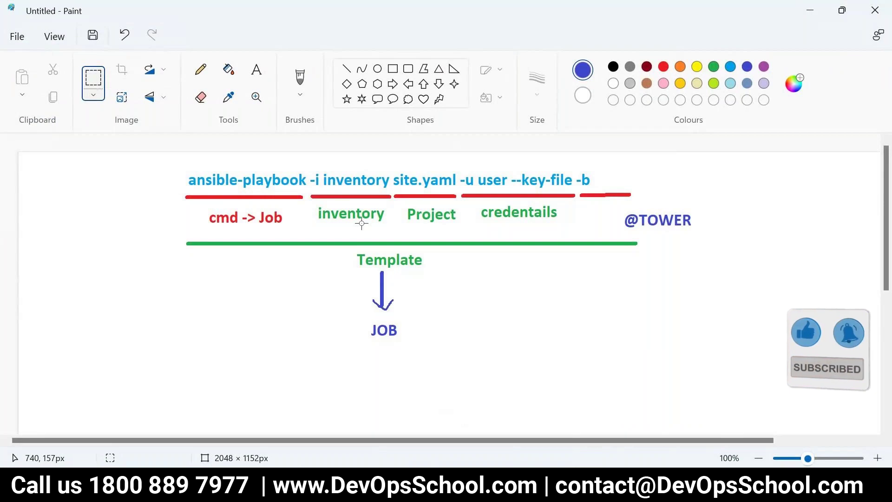
mouse_move(302, 492)
click(239, 361)
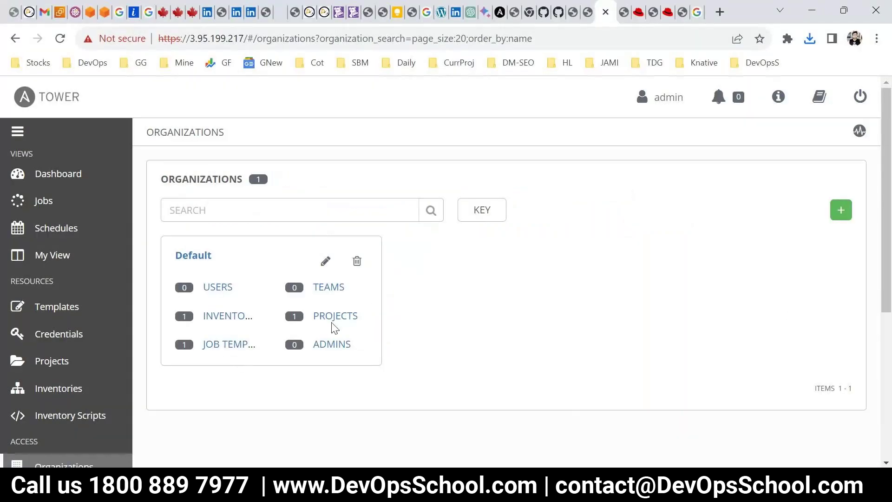
key(alt+Tab)
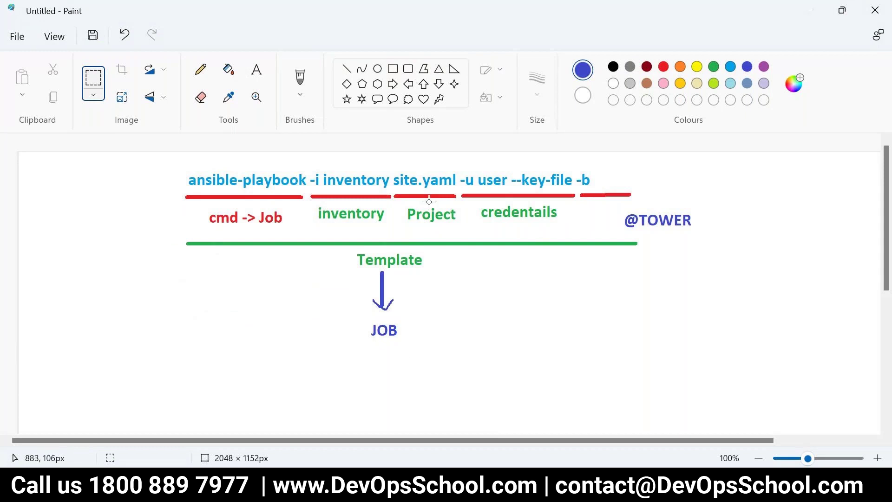
key(alt+Tab)
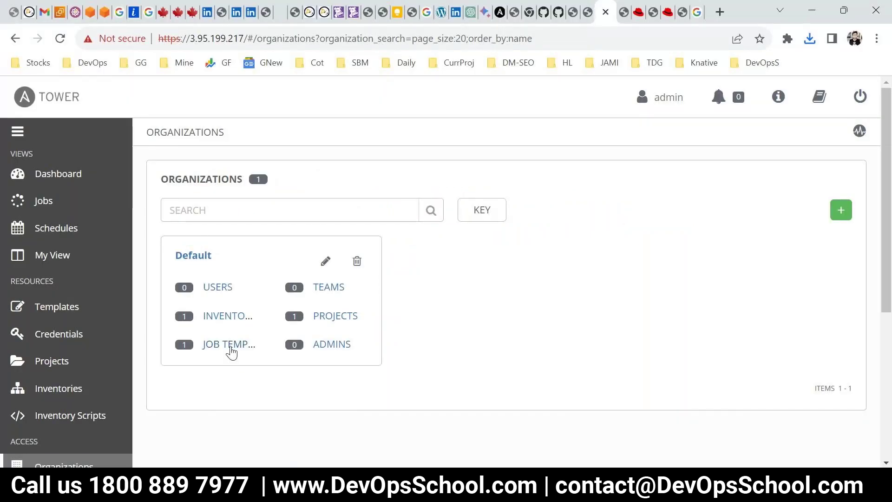
key(alt+Tab)
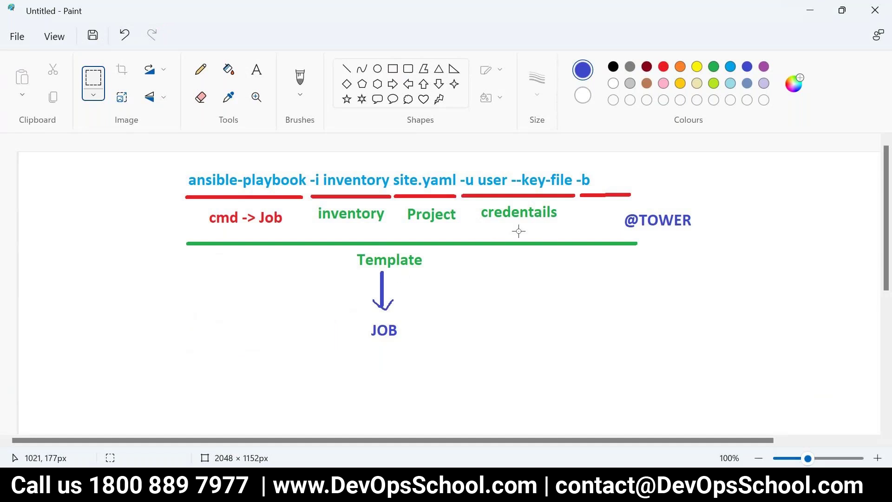
key(alt+Tab)
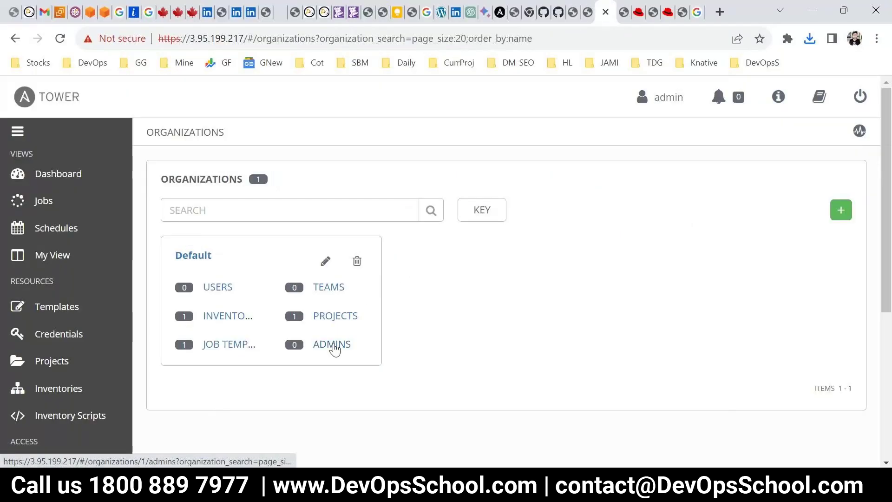
Create and save an organization named DevOpsSchool, then return to the organizations list
click(841, 210)
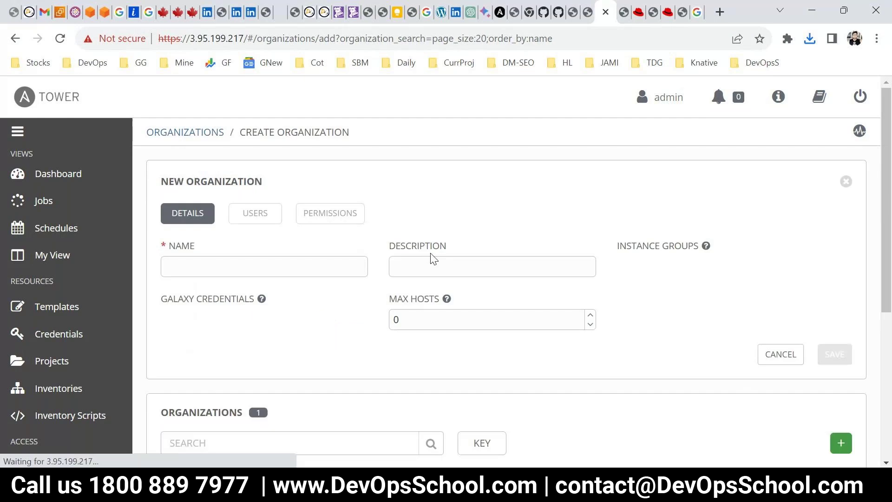
click(239, 262)
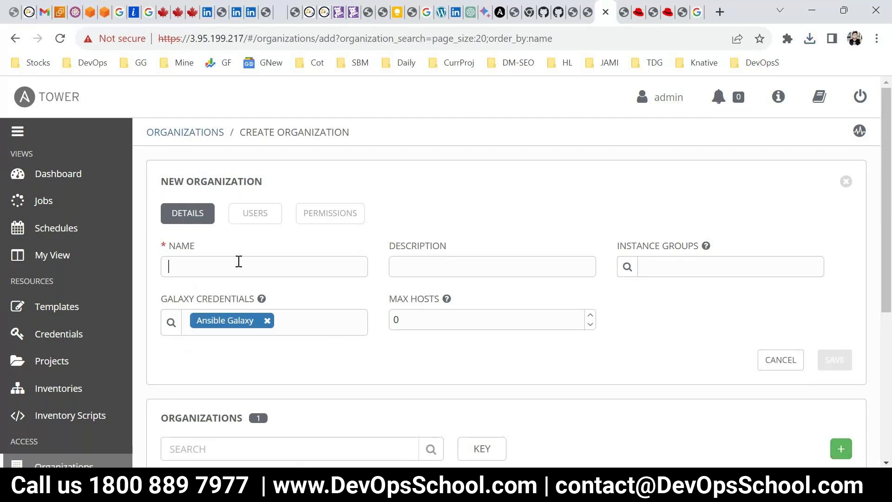
text(DevOpsSchool)
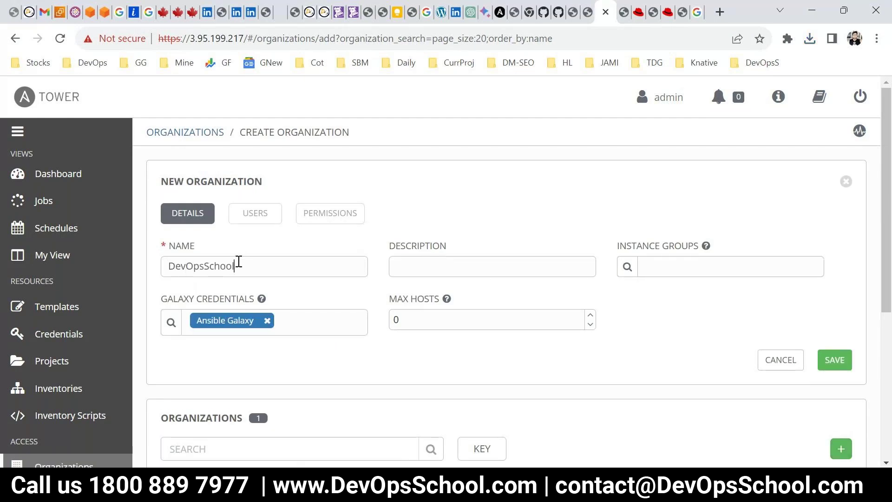
scroll(358, 339, down, 1)
click(841, 290)
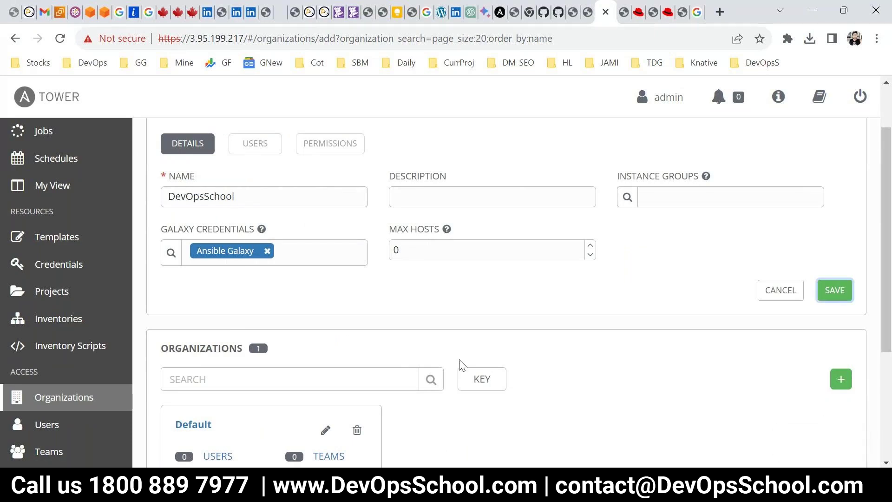
scroll(71, 404, down, 3)
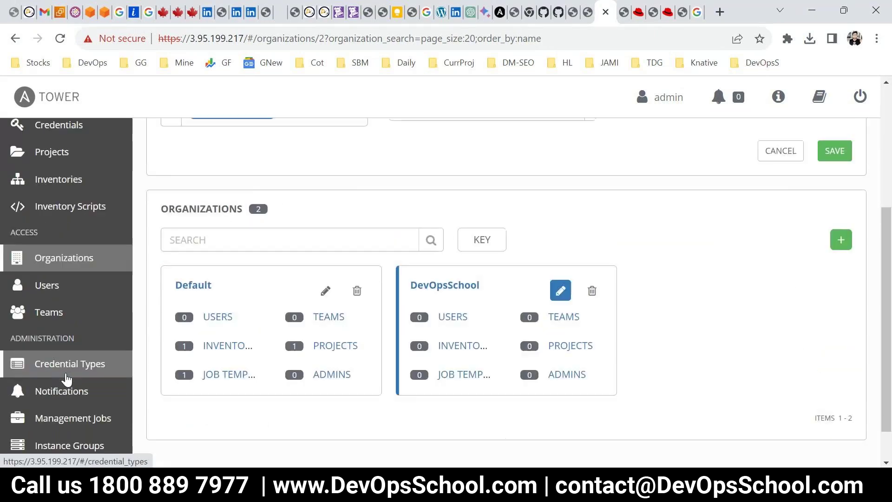
click(50, 268)
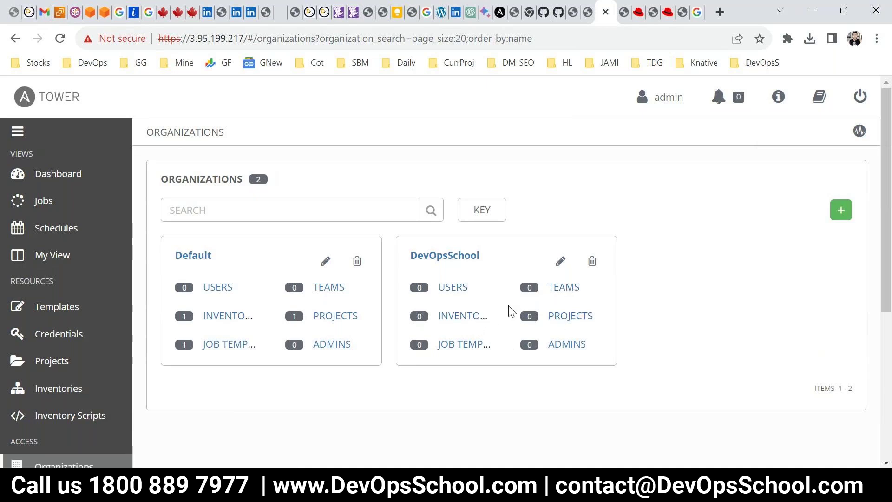
View DevOpsSchool's users and cancel the Add Users dialog twice without adding anyone
click(453, 288)
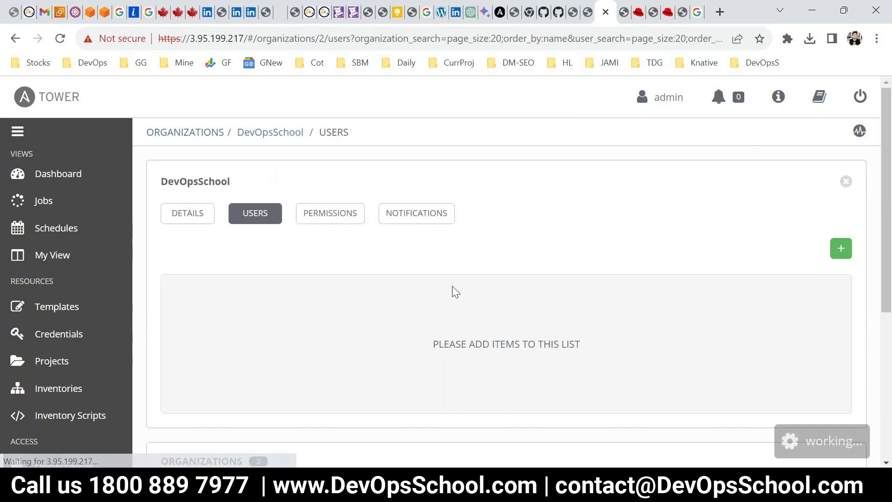
click(839, 250)
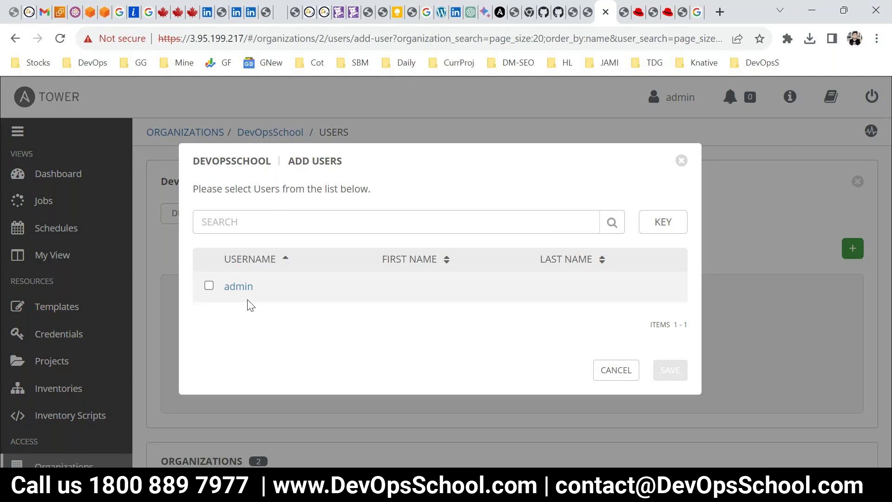
double_click(320, 161)
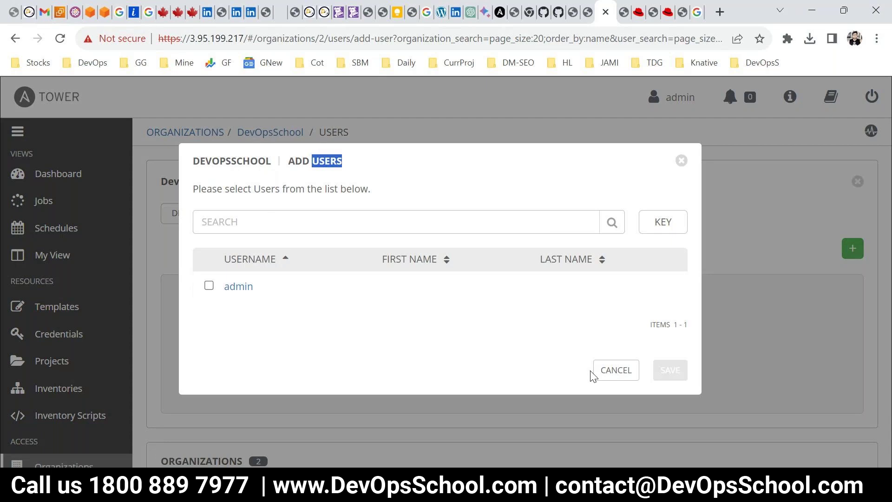
click(613, 370)
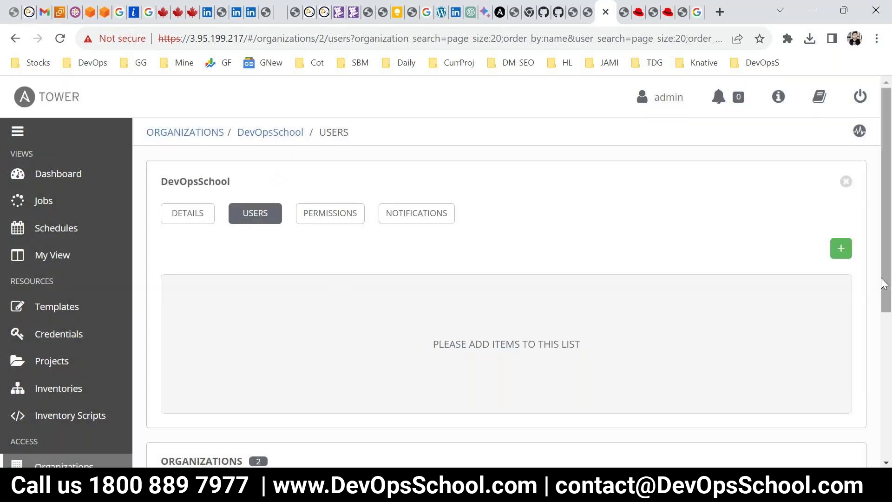
click(840, 249)
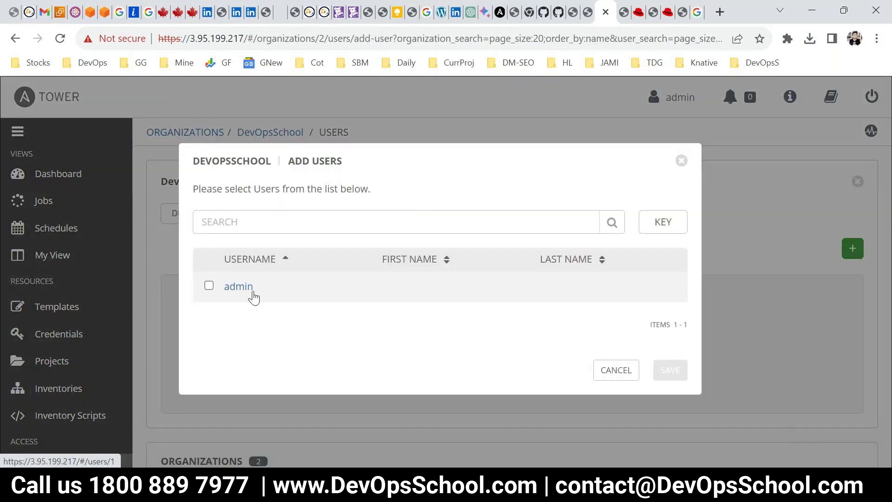
click(627, 369)
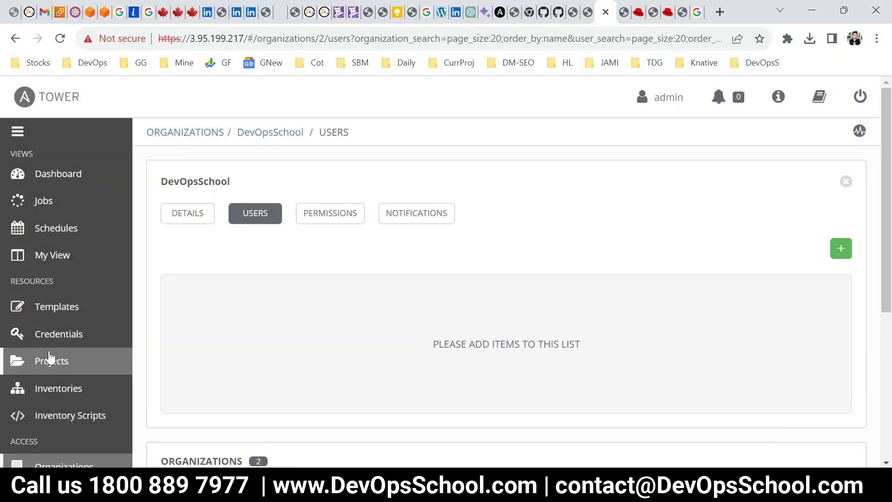
scroll(51, 358, down, 6)
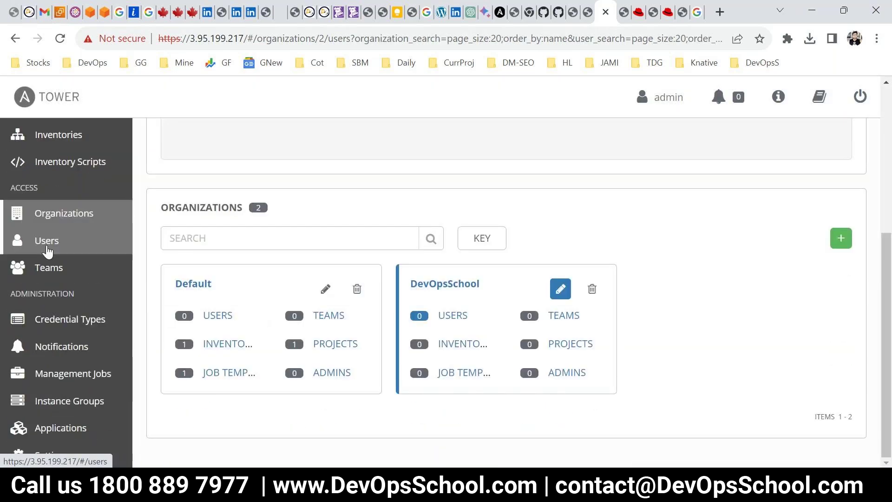
Start a new user with first and last name and organization DevOpsSchool
click(45, 239)
click(844, 214)
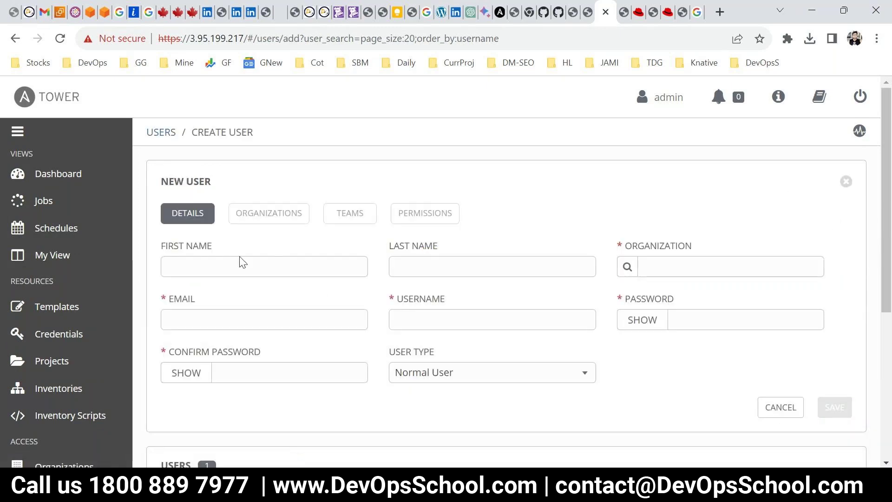
click(230, 263)
text(raju)
double_click(229, 265)
key(Tab)
text(k)
key(Tab)
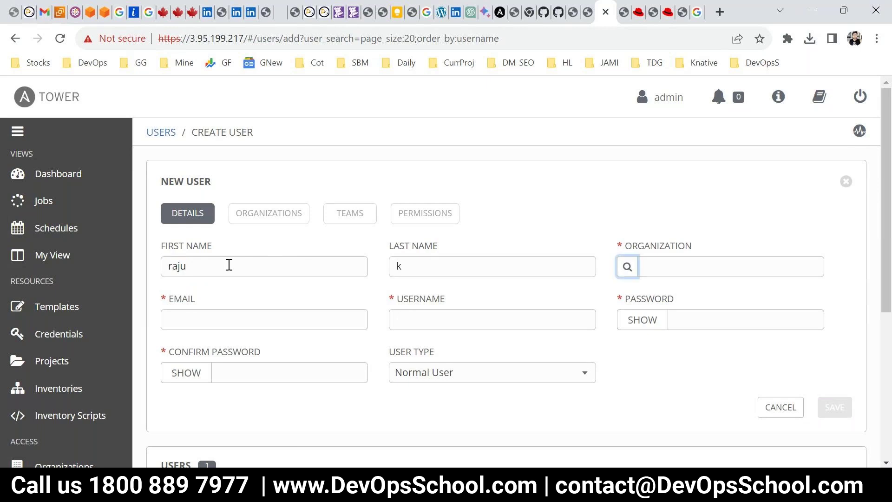
click(634, 263)
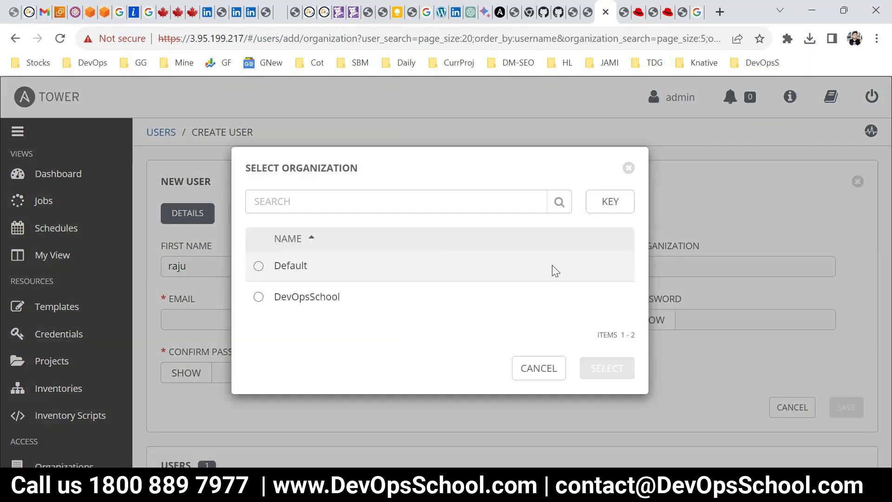
click(574, 297)
click(606, 368)
Fill in the user's e-mail, username and password, keep Normal User, and save
click(233, 313)
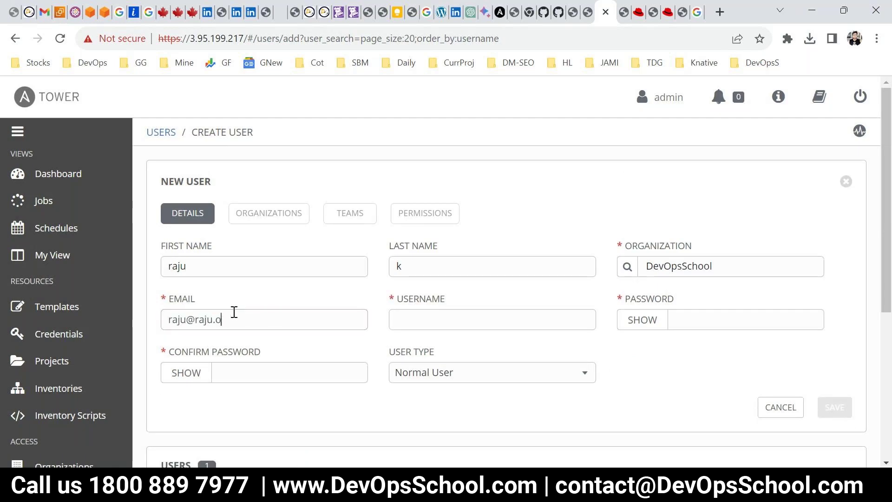
key(Tab)
text(raju)
key(Tab)
text(•••••••)
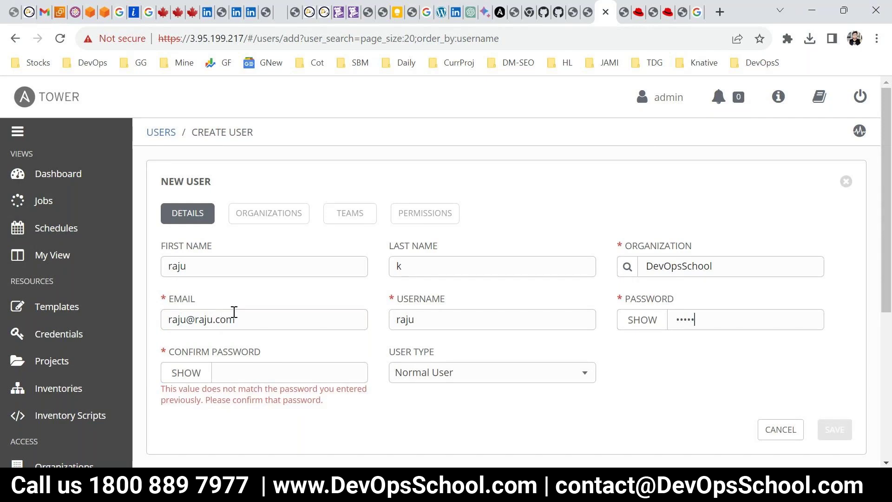
key(Tab)
text(•••••••)
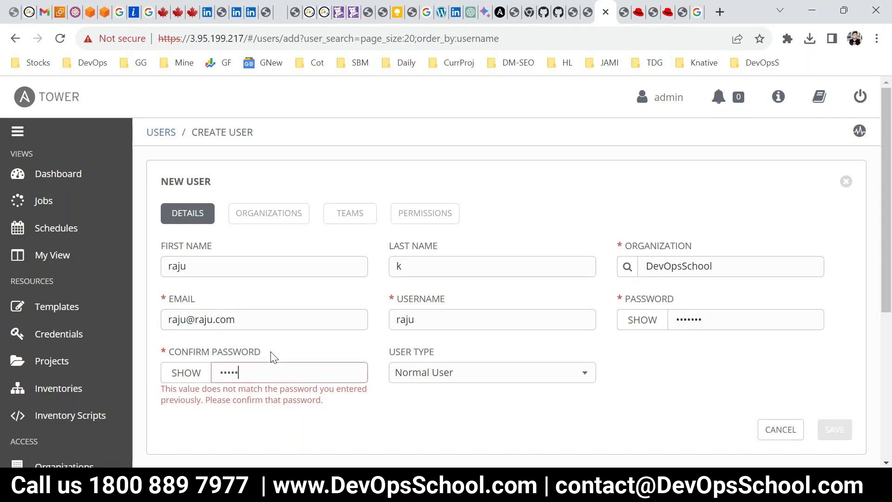
click(464, 375)
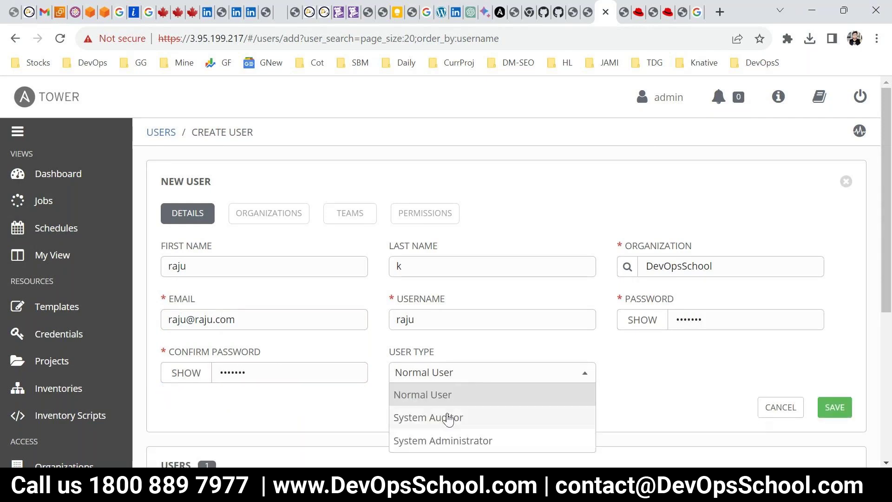
click(454, 399)
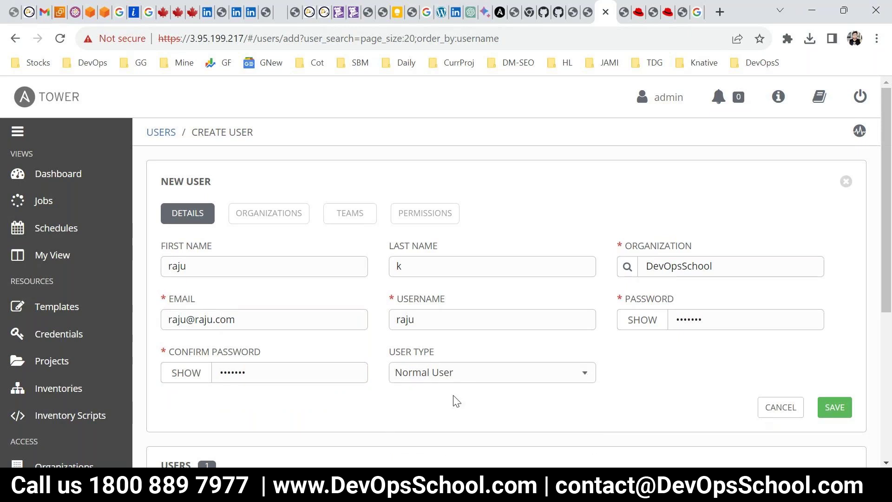
click(827, 418)
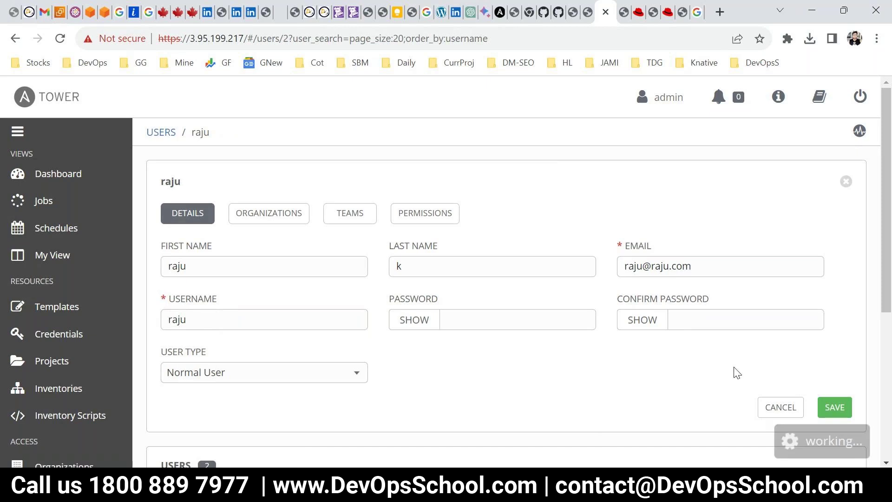
scroll(65, 388, down, 3)
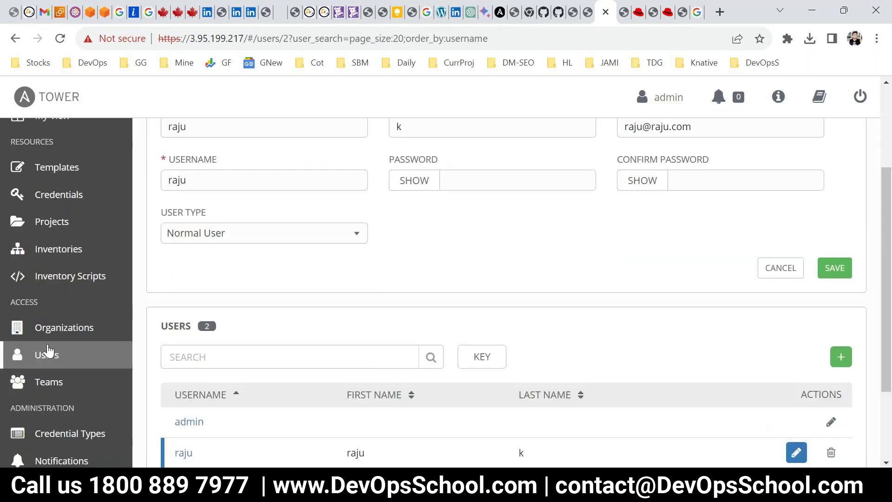
Look at the DevOpsSchool organization's teams from the organizations list
click(51, 328)
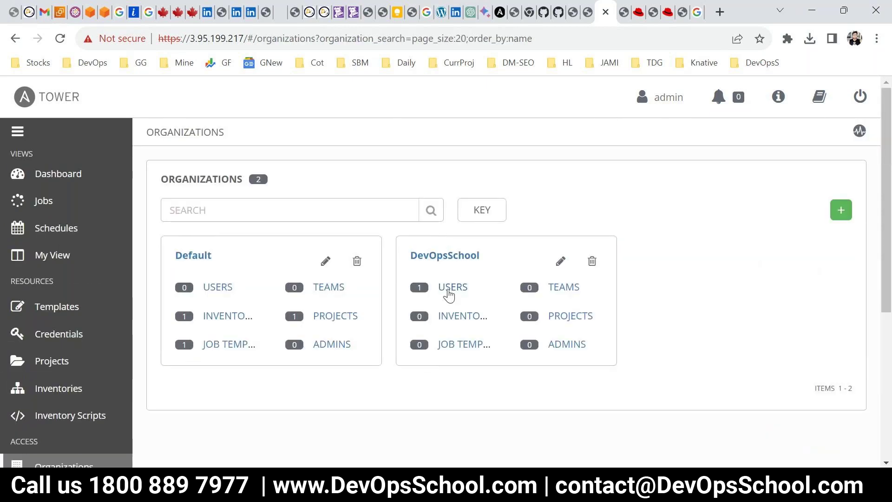
click(561, 286)
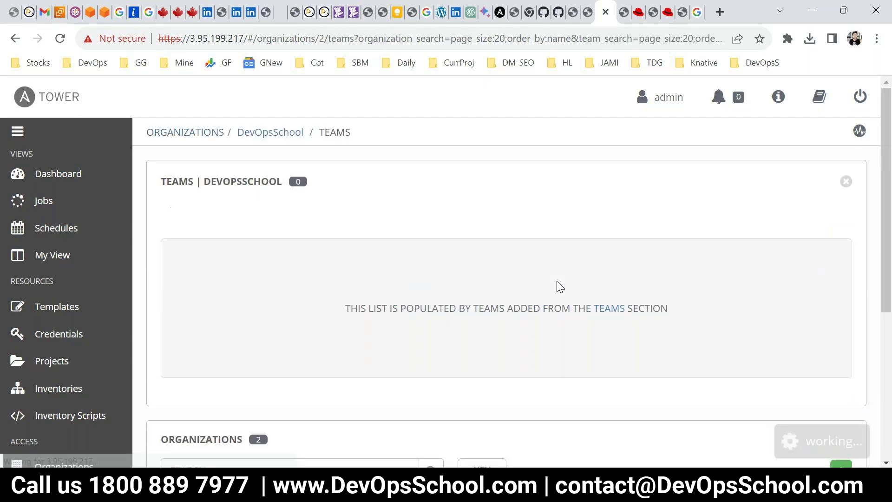
scroll(560, 316, down, 3)
scroll(650, 302, up, 3)
scroll(731, 292, down, 4)
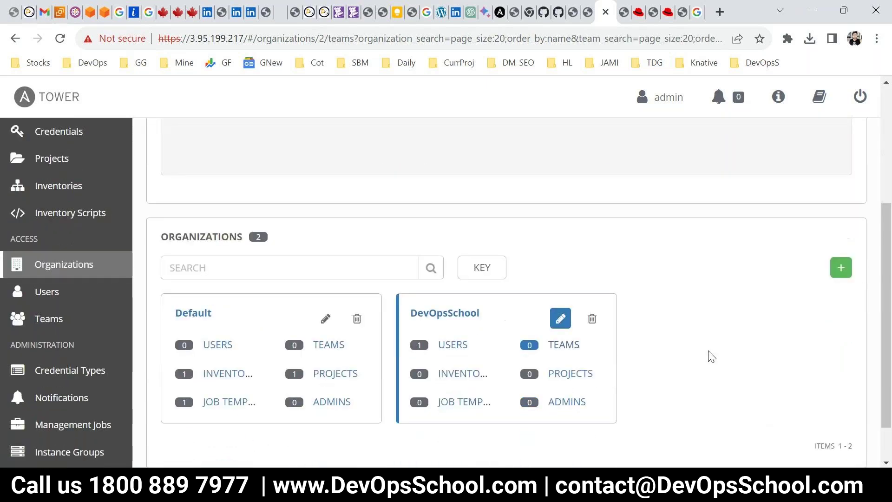
scroll(106, 388, down, 1)
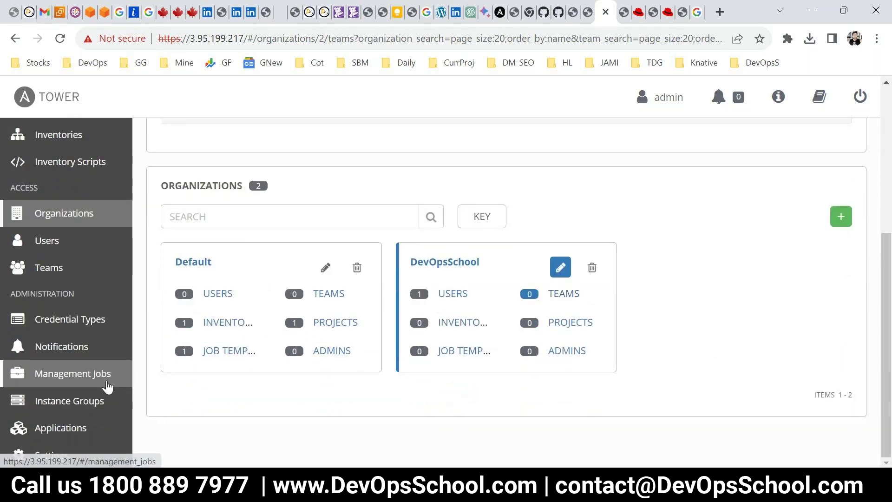
Start a new team named DevTeam with DevOpsSchool as its organization
click(52, 267)
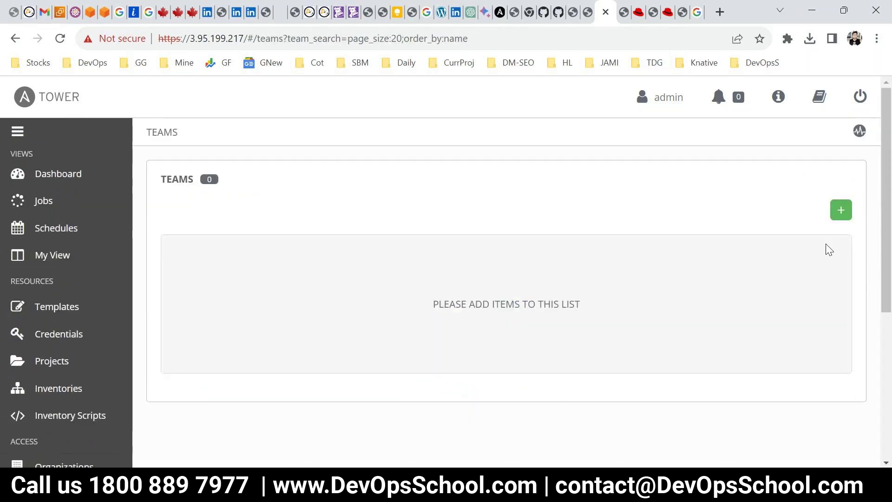
click(840, 211)
click(222, 260)
text(DevTeam)
key(Tab)
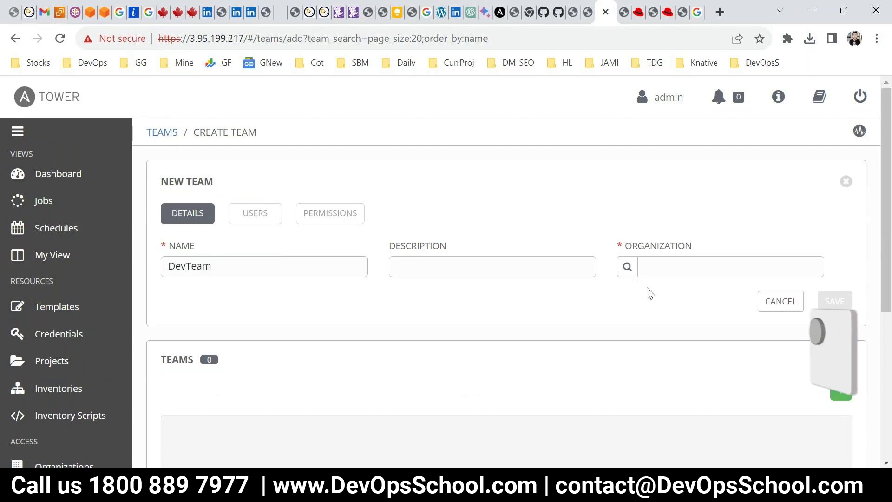
click(624, 270)
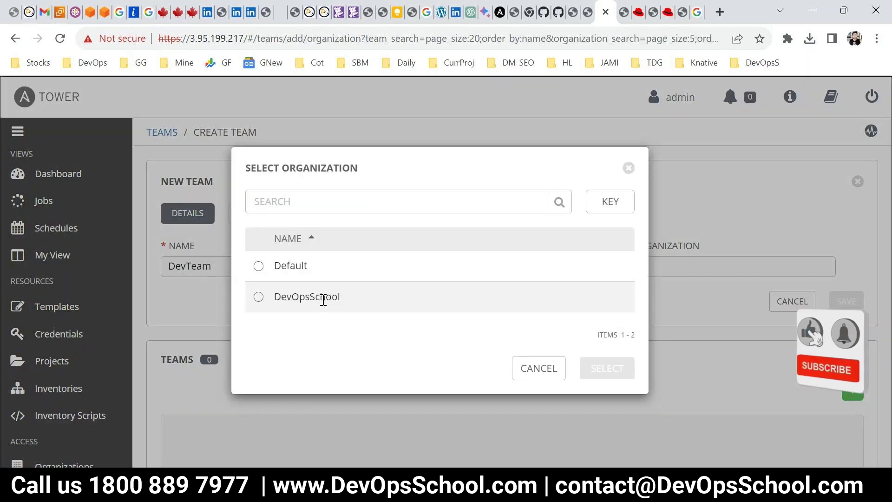
click(322, 298)
click(606, 369)
Save DevTeam, open it, and return to the Teams list
scroll(609, 378, down, 3)
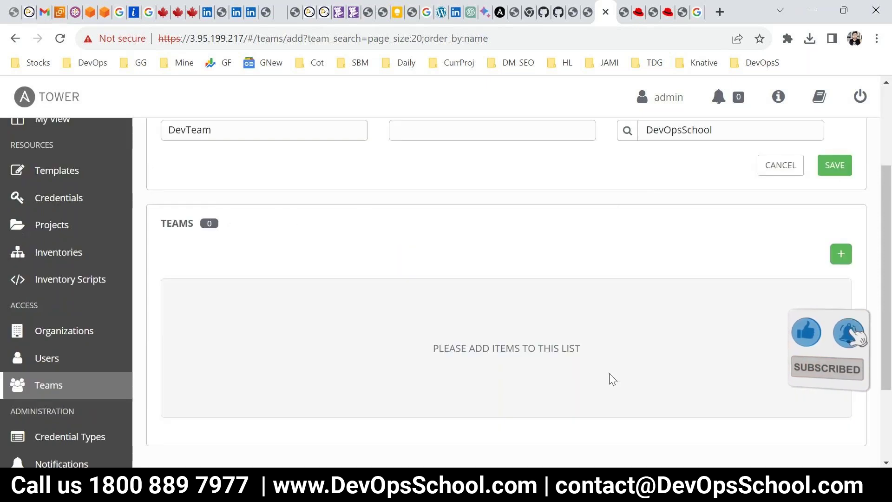
click(841, 251)
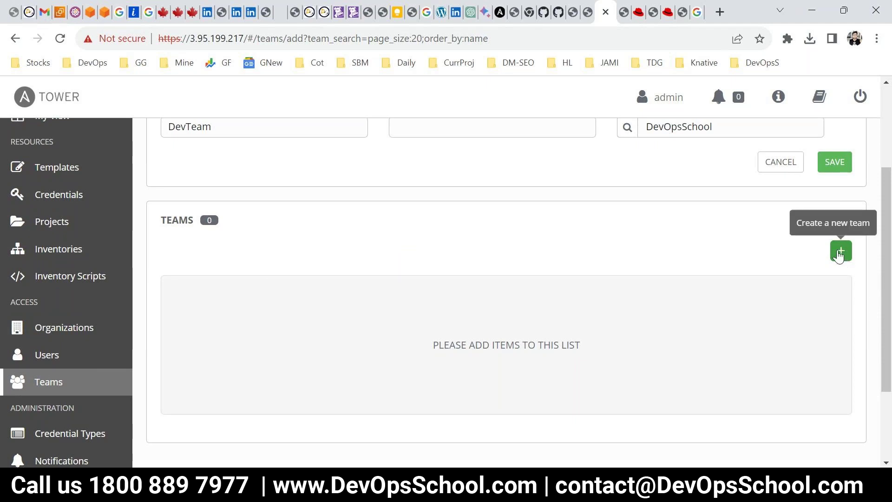
click(837, 163)
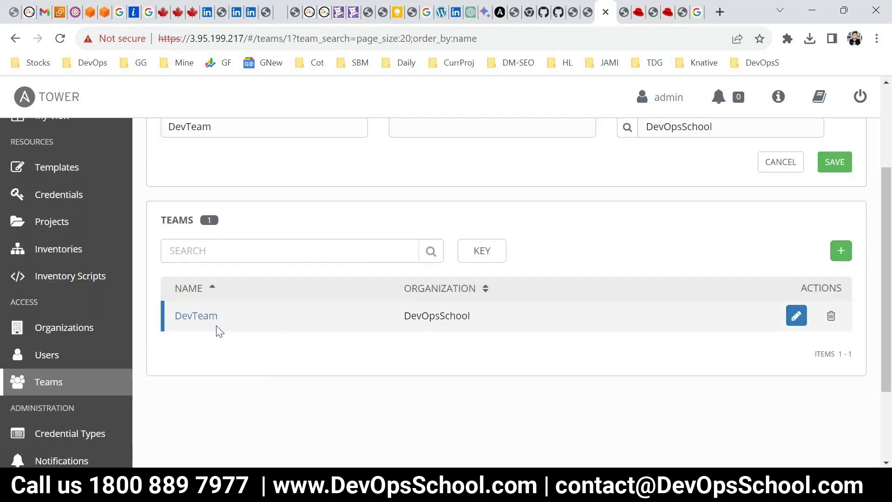
click(190, 322)
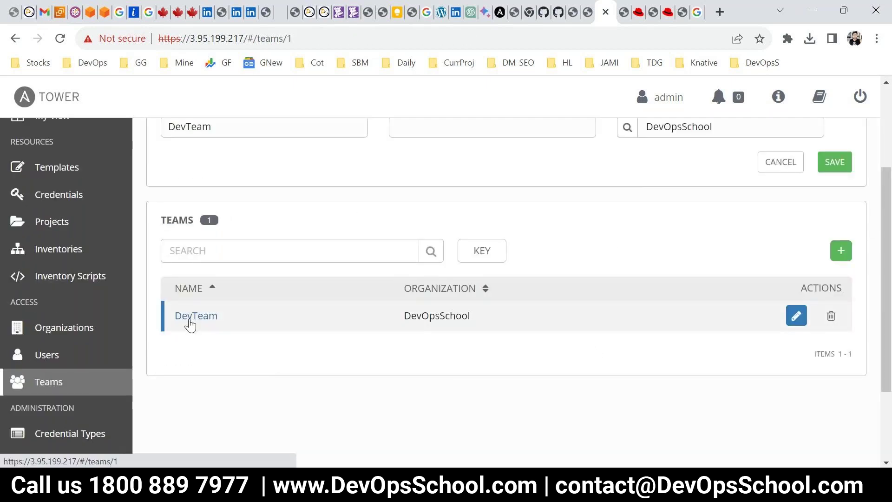
click(19, 388)
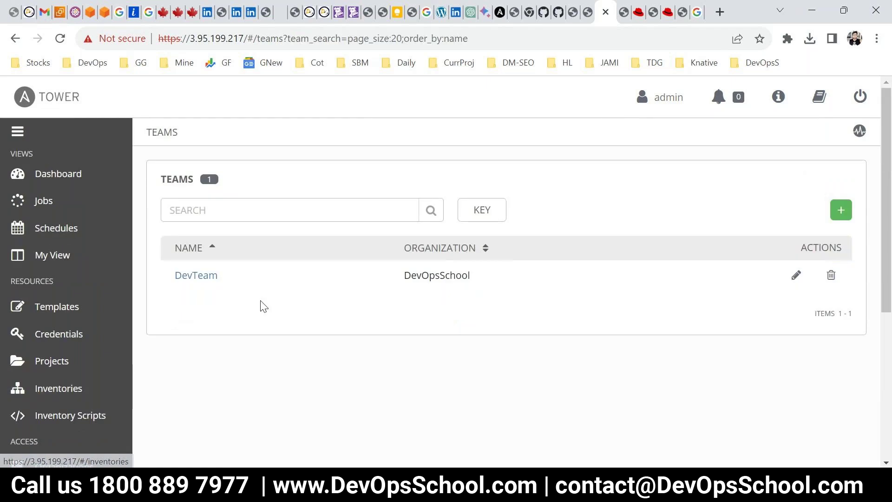
Add the non-admin user to DevTeam as a member
click(205, 277)
scroll(318, 349, down, 3)
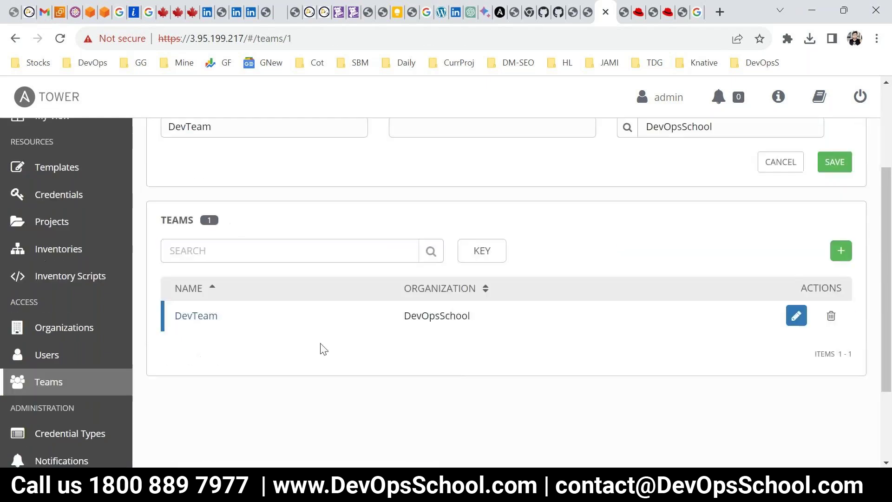
scroll(314, 352, up, 2)
click(260, 144)
click(842, 249)
click(209, 316)
click(672, 401)
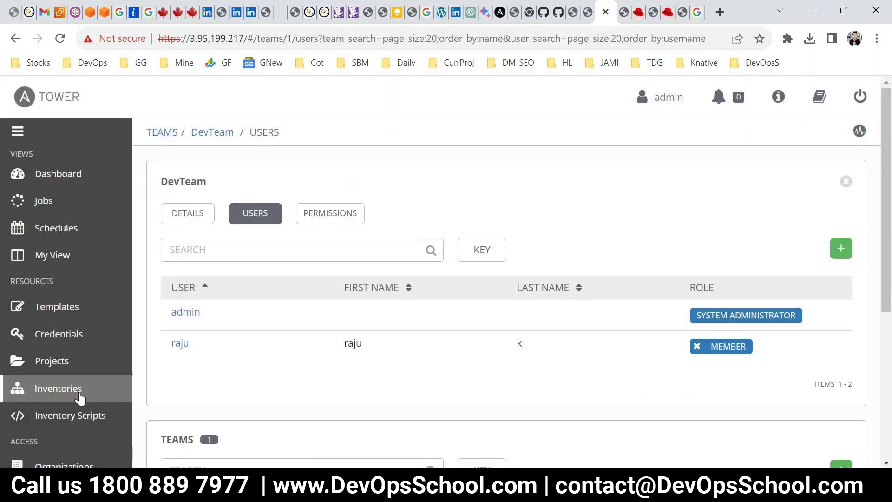
Go to the Organizations list showing DevOpsSchool with 1 user and 1 team
scroll(79, 391, down, 1)
scroll(71, 395, down, 1)
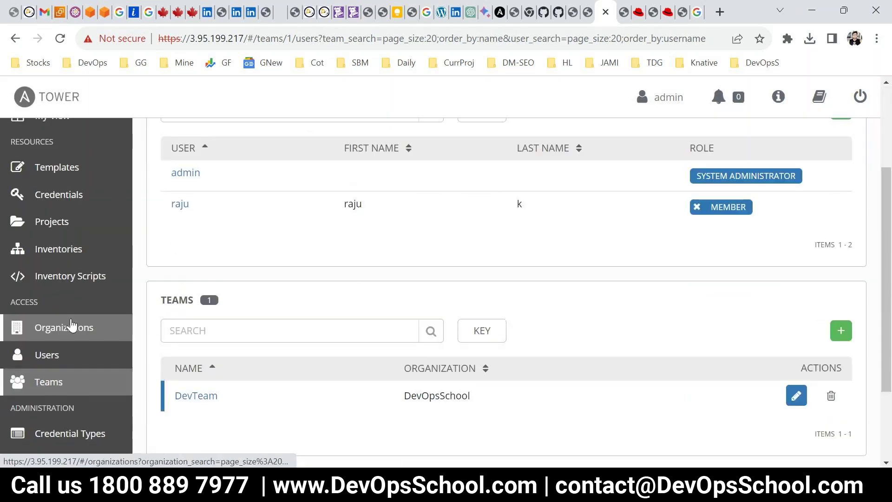
click(72, 327)
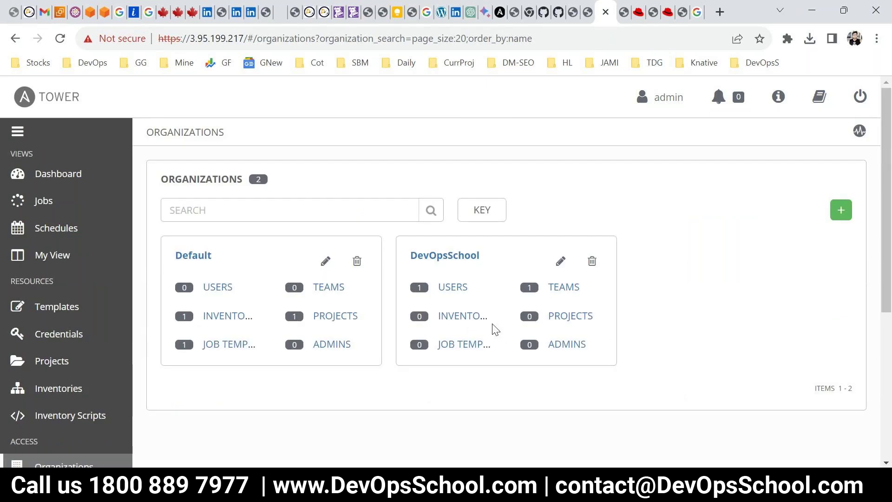
Open DevOpsSchool's Inventories page and scroll through its empty list of 0 inventories
click(463, 318)
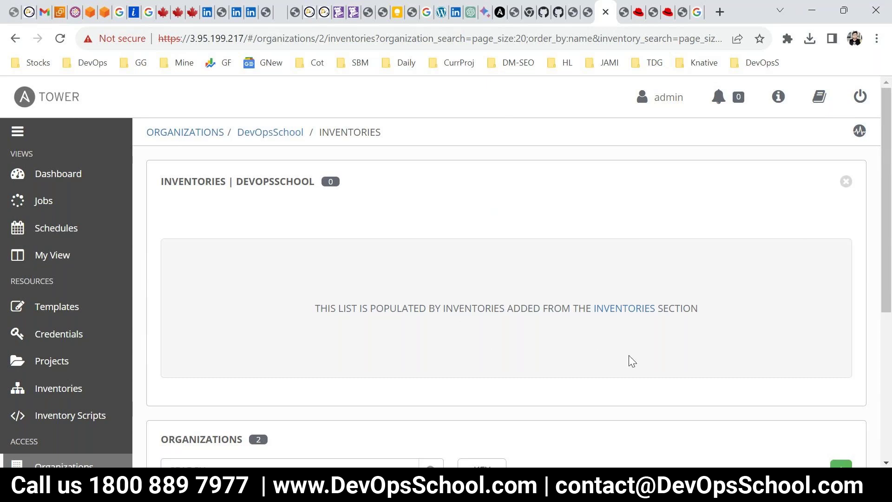
scroll(619, 366, down, 3)
scroll(508, 422, up, 3)
scroll(516, 390, down, 3)
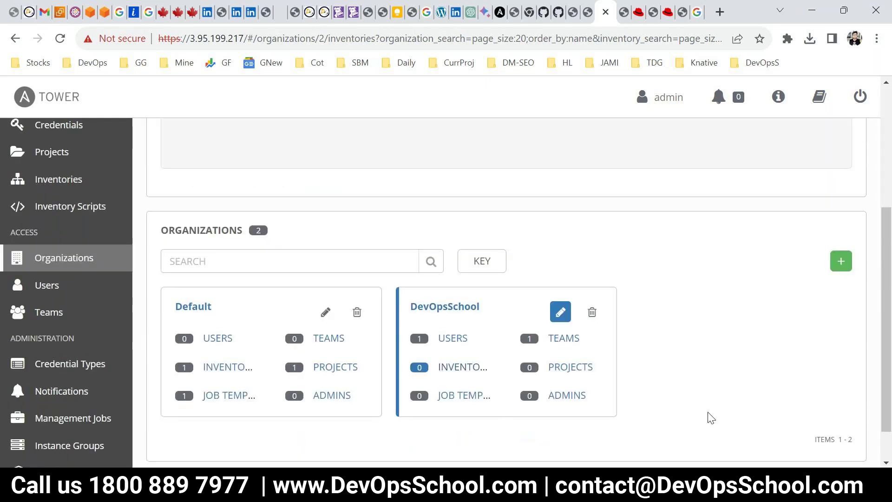
scroll(701, 424, up, 3)
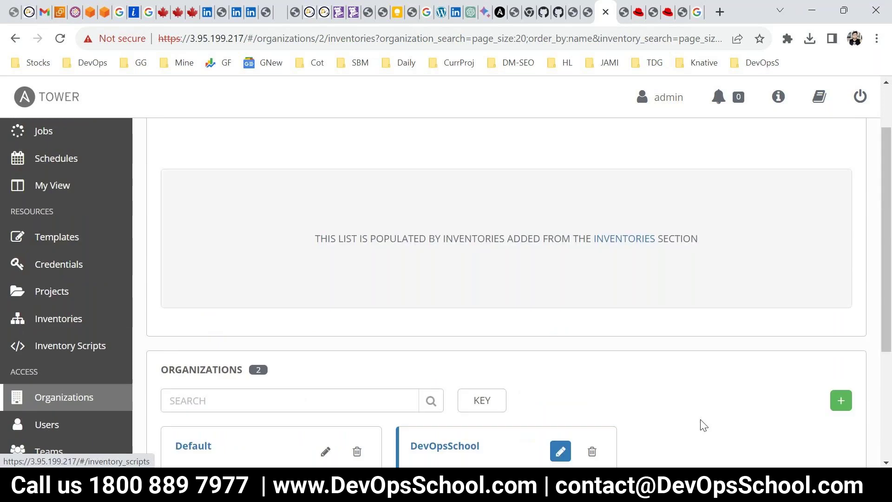
scroll(801, 306, down, 4)
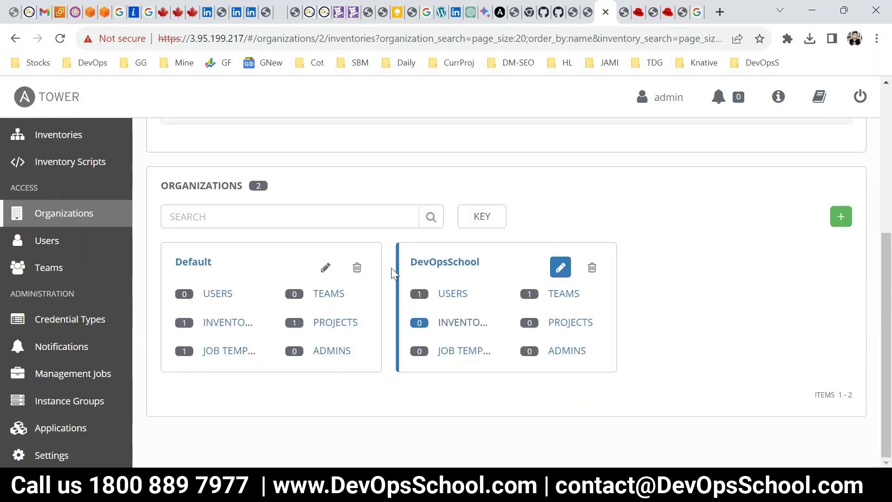
scroll(90, 325, up, 3)
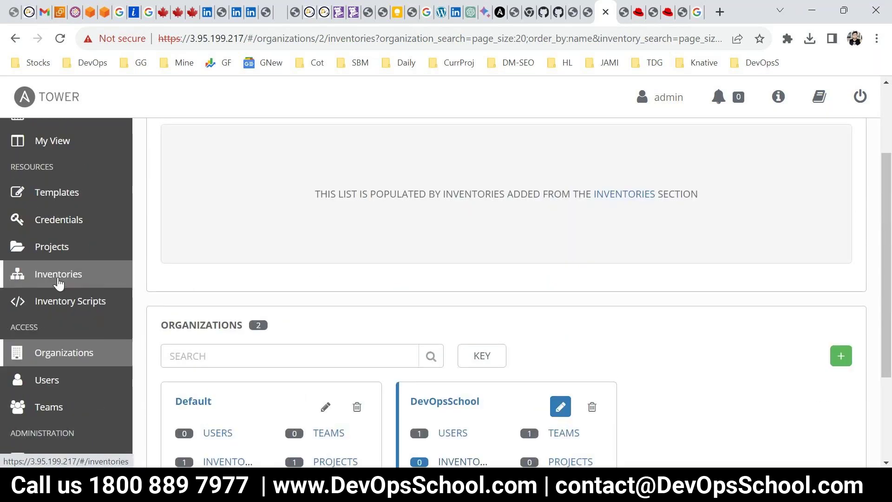
scroll(82, 413, down, 2)
scroll(56, 335, down, 1)
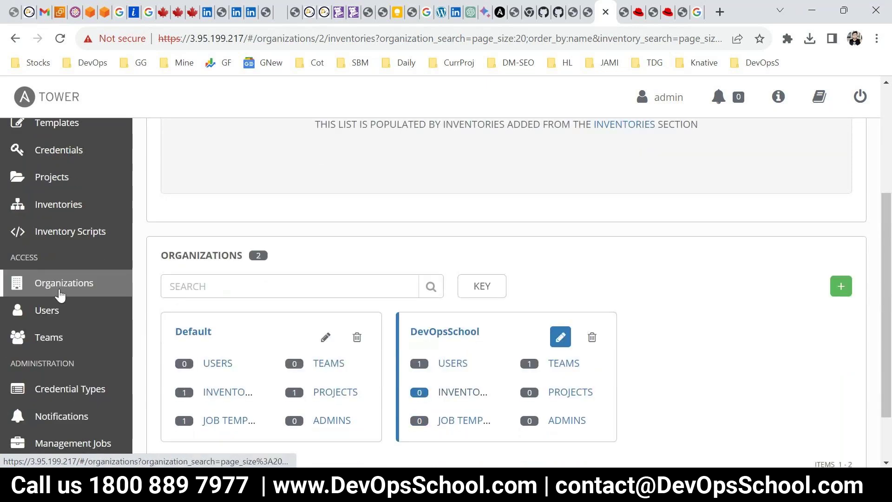
scroll(64, 309, up, 2)
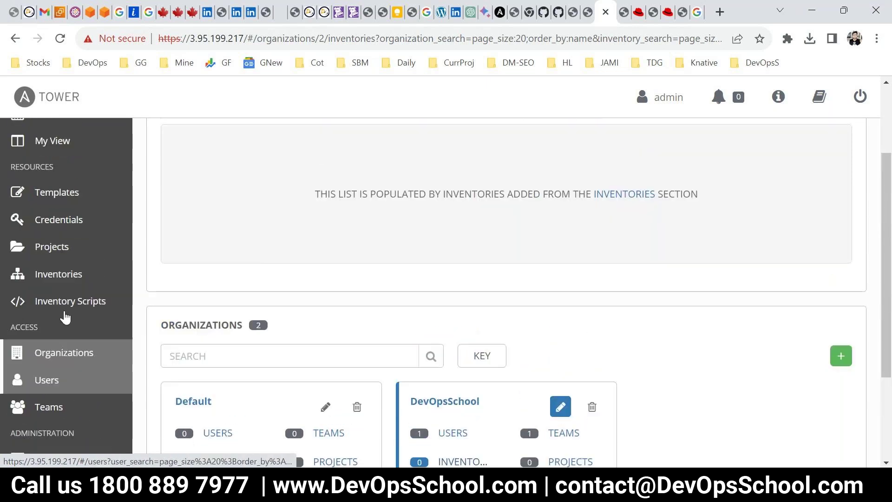
From the Inventories list, start a new regular (non-smart) inventory
click(70, 273)
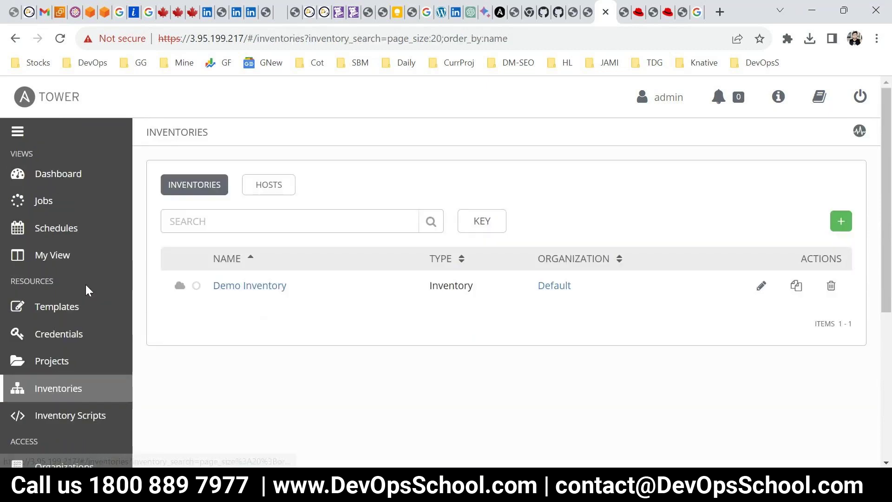
drag(293, 283, 210, 285)
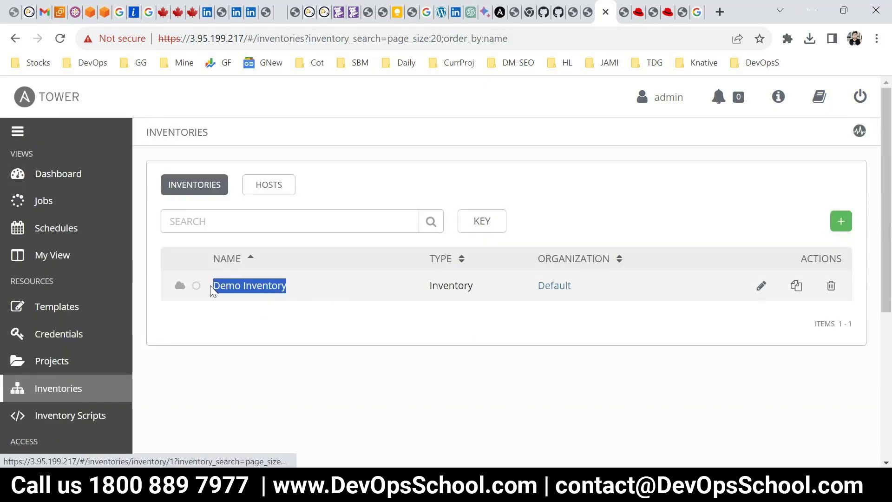
click(319, 323)
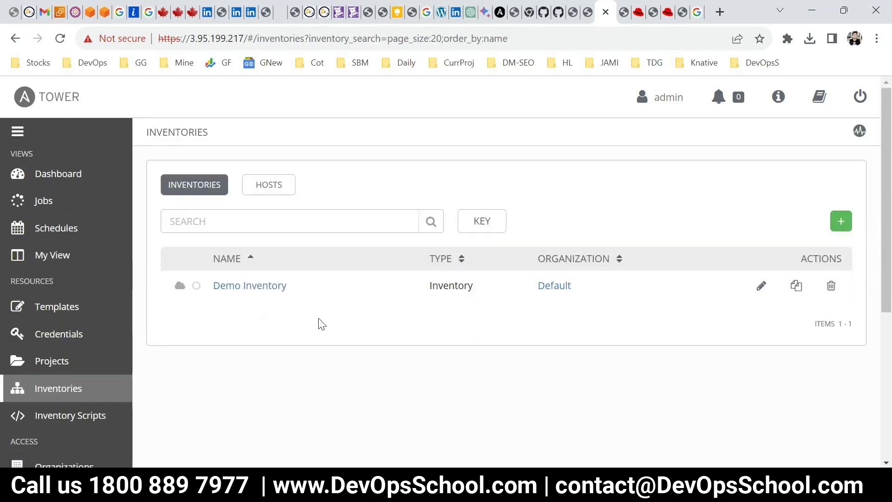
click(840, 222)
click(783, 245)
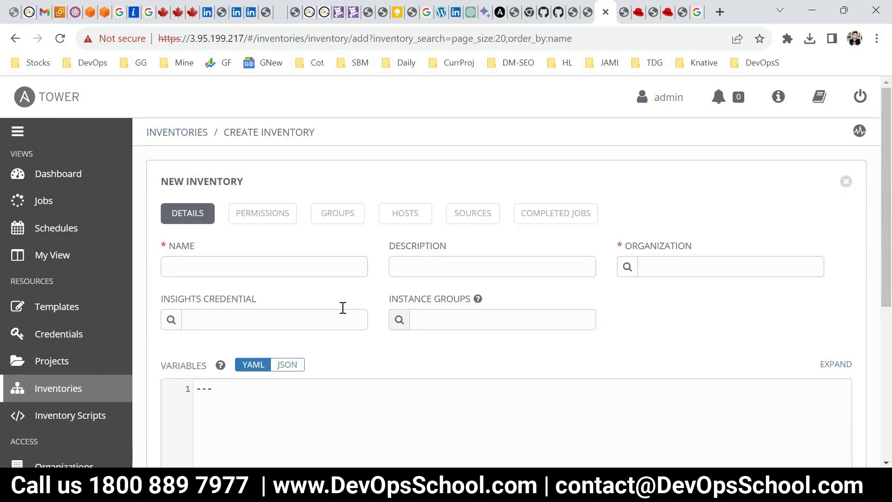
Name the inventory devops-inventory and set its organization to DevOpsSchool
click(257, 263)
text(devops-inventory)
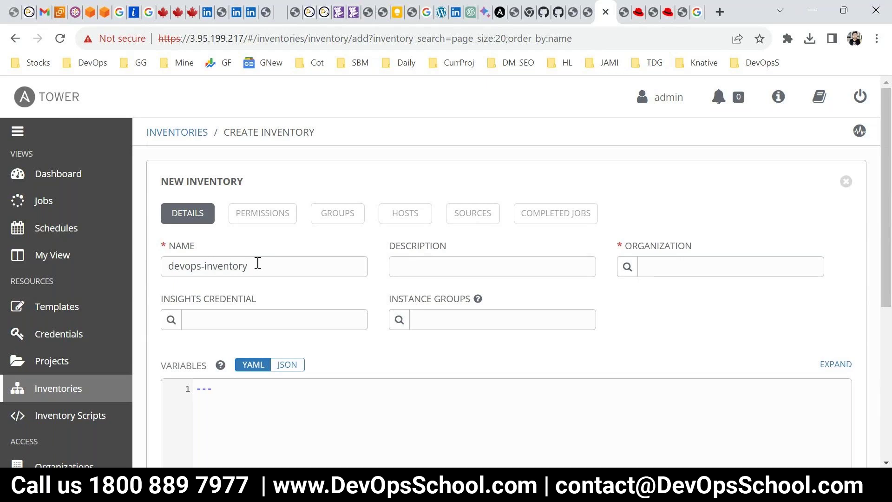
key(ctrl+a)
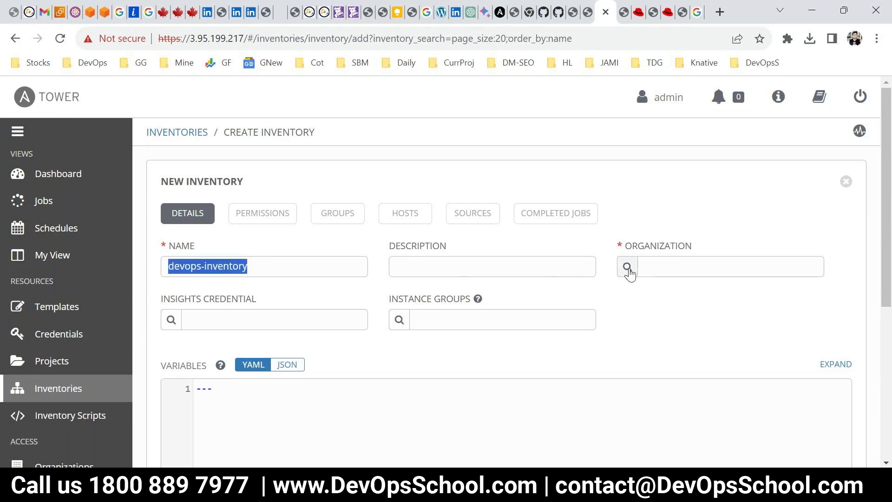
click(628, 269)
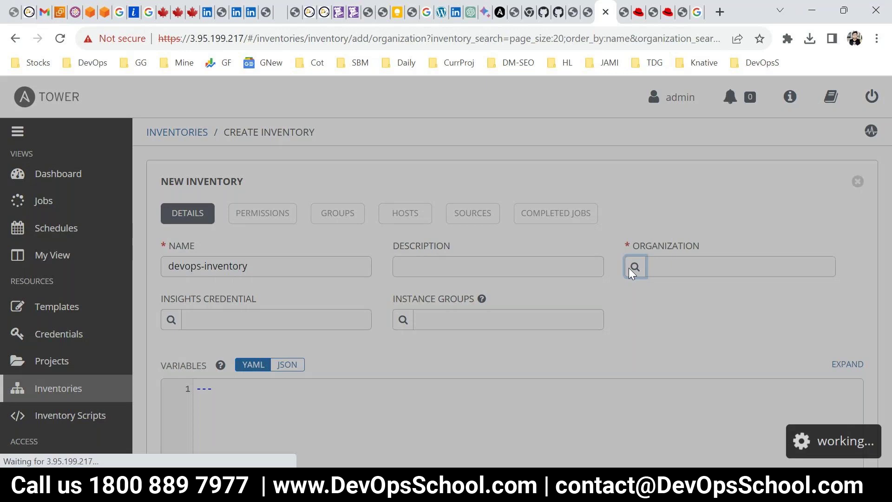
click(295, 295)
click(606, 368)
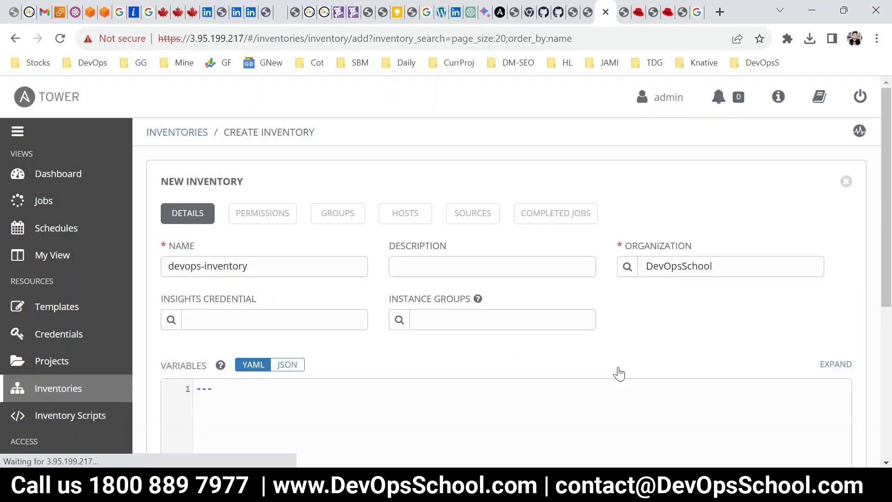
scroll(256, 330, down, 2)
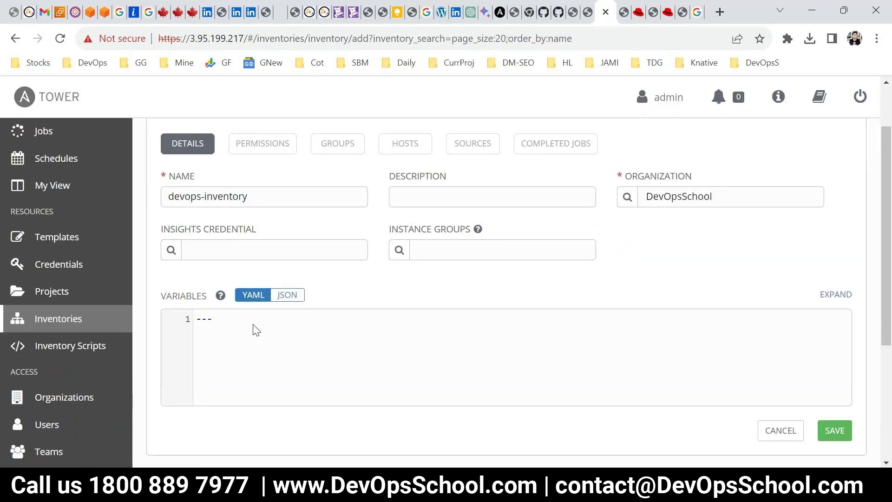
drag(214, 319, 166, 307)
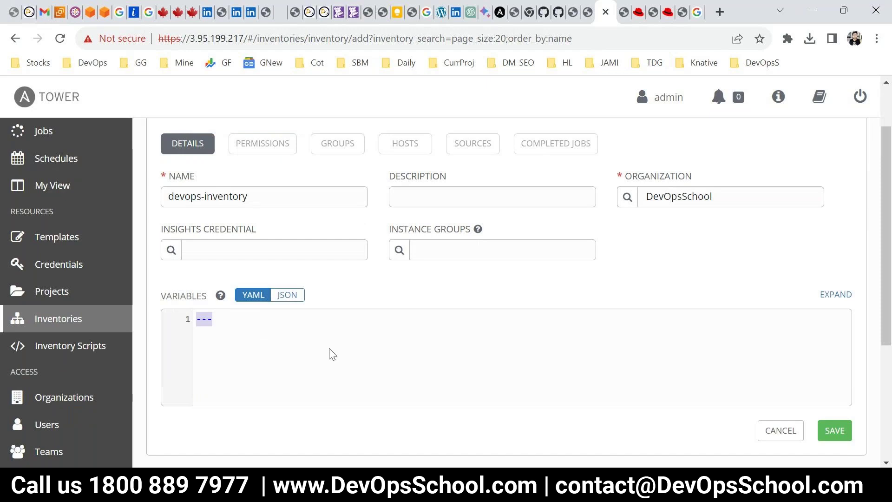
Save devops-inventory and add a group named web to it
click(829, 430)
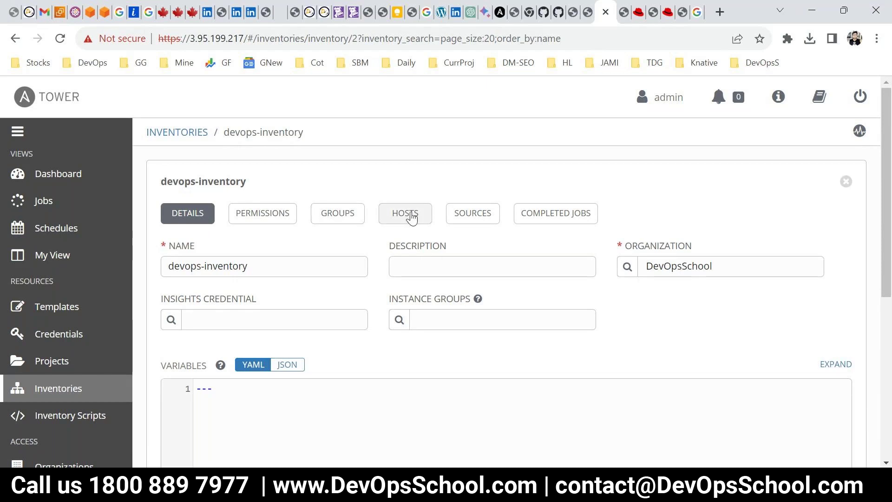
click(338, 214)
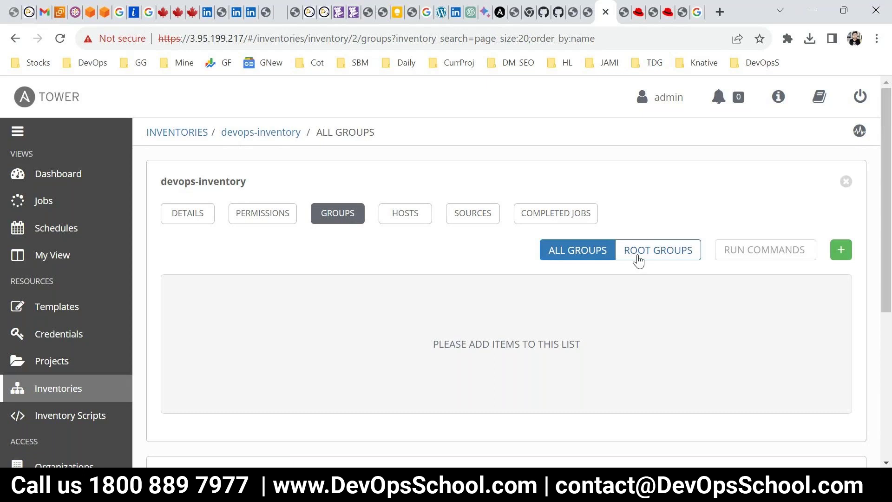
click(842, 254)
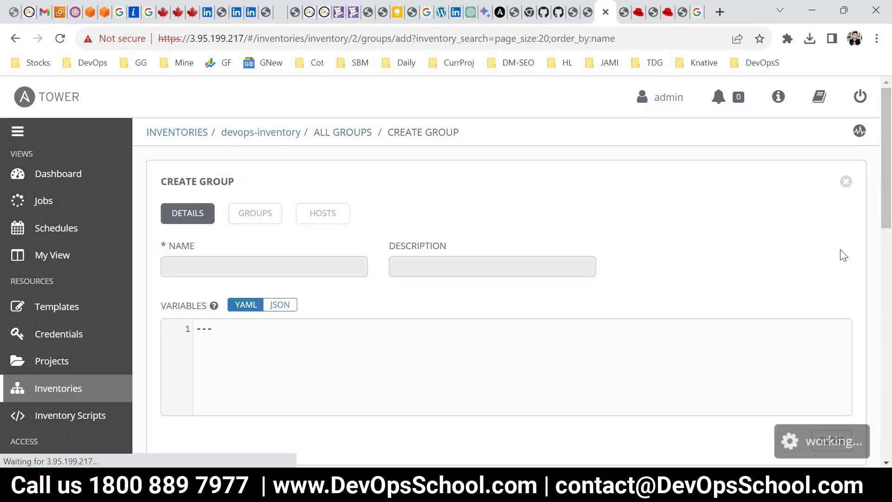
click(210, 263)
text(web)
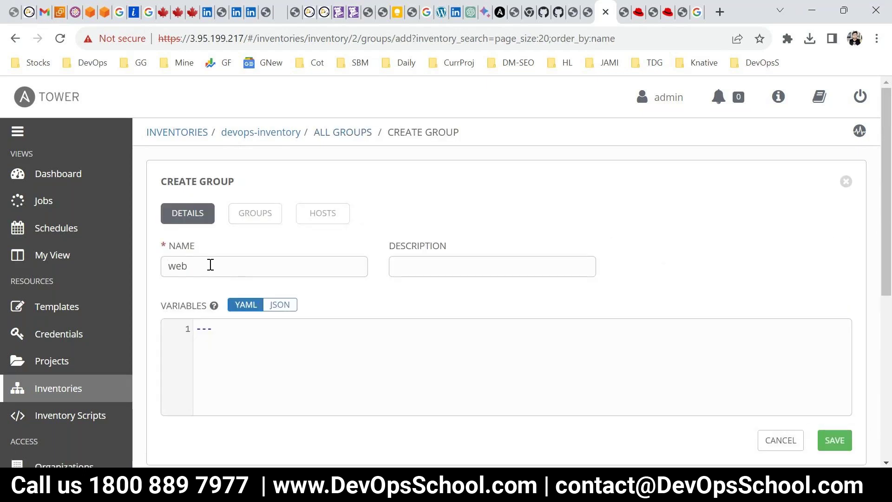
click(842, 442)
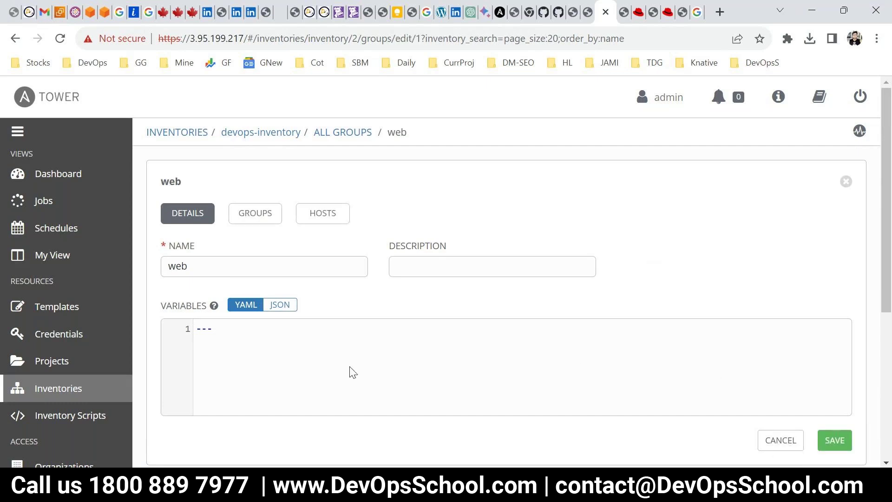
Open the web group's edit page from the groups list
scroll(350, 370, down, 5)
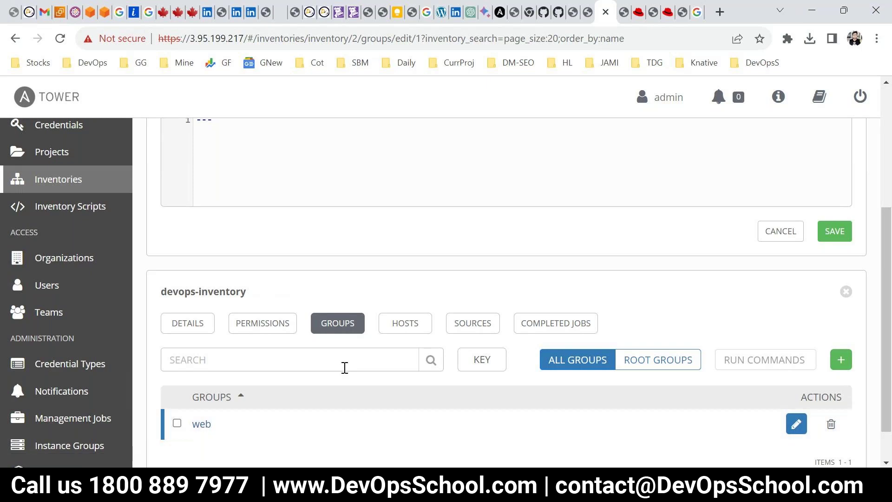
scroll(495, 379, down, 1)
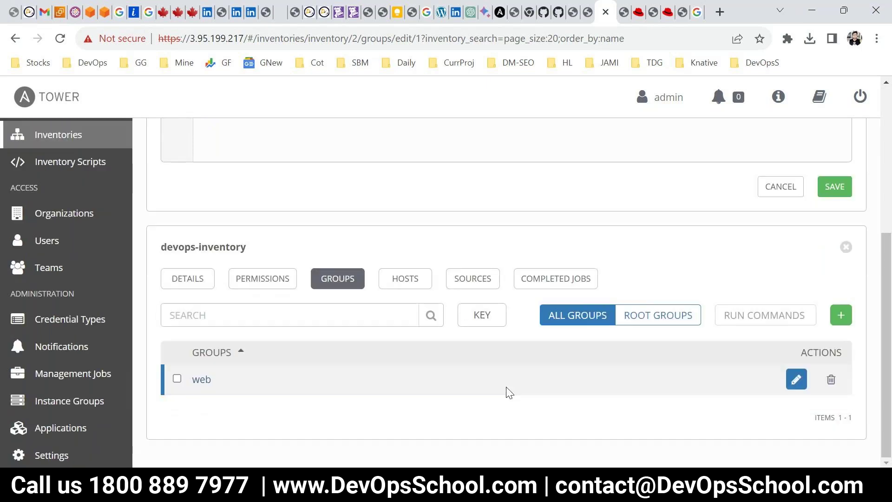
click(201, 380)
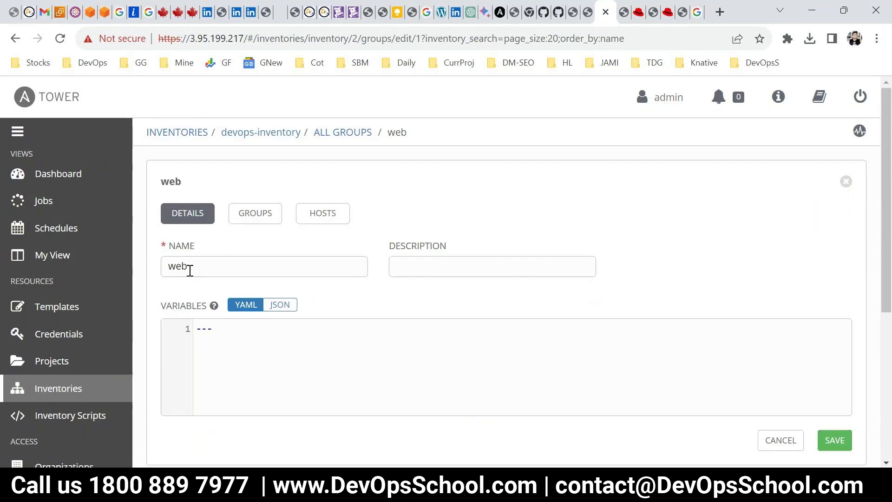
Try adding an existing host to the web group and close the empty picker
double_click(396, 133)
click(320, 217)
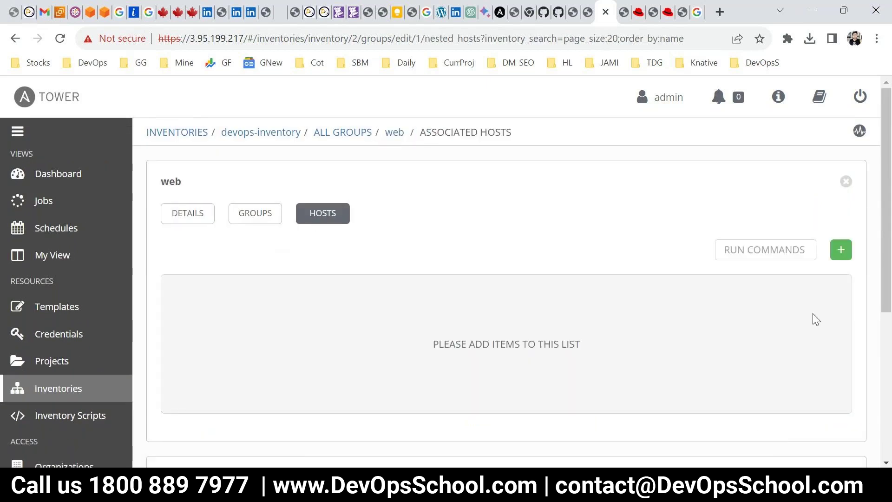
click(842, 251)
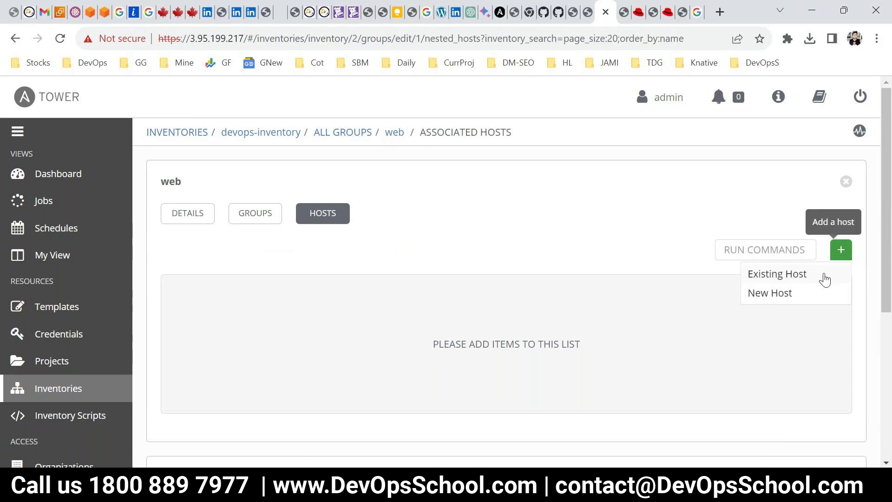
click(773, 275)
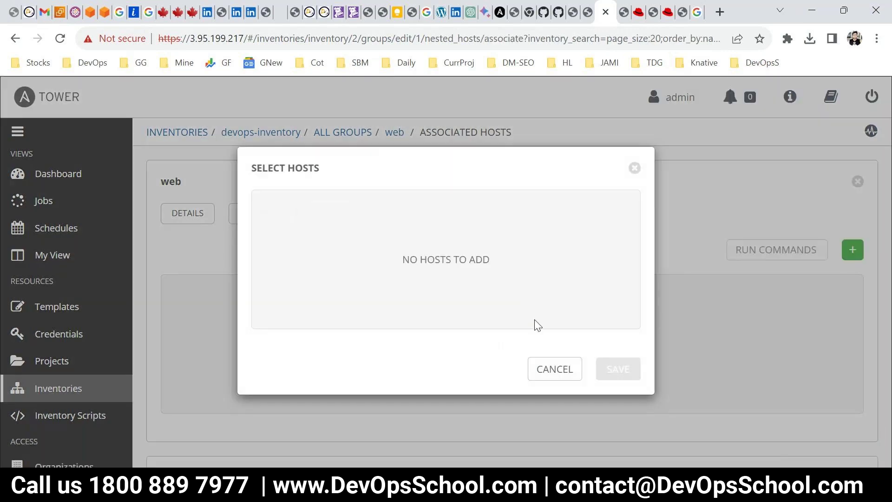
click(556, 370)
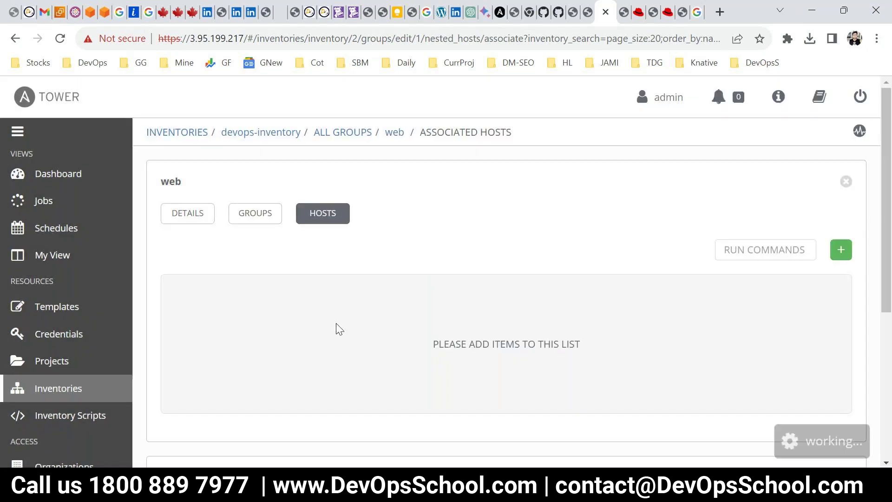
Open devops-inventory's empty Hosts tab and start a new host
click(55, 391)
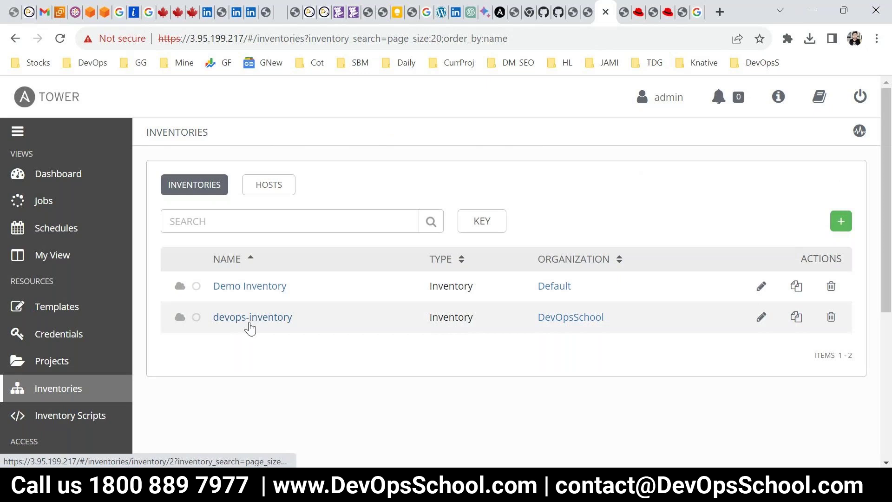
click(250, 325)
click(334, 212)
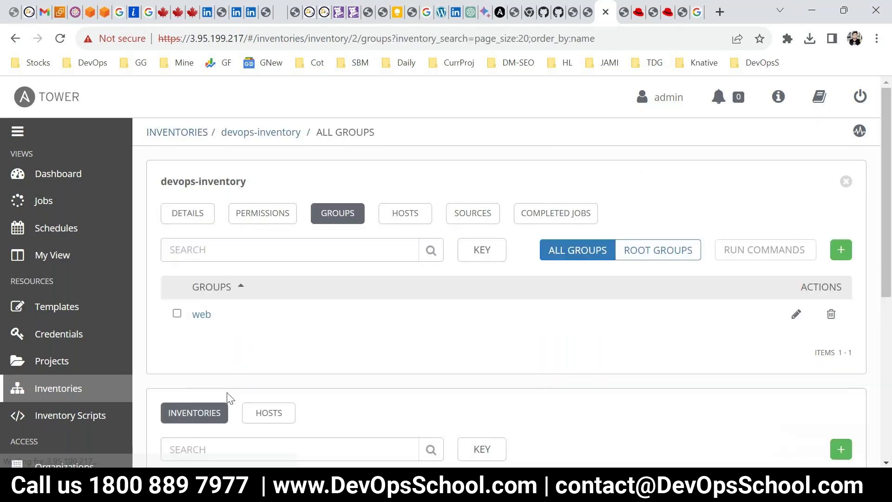
click(412, 215)
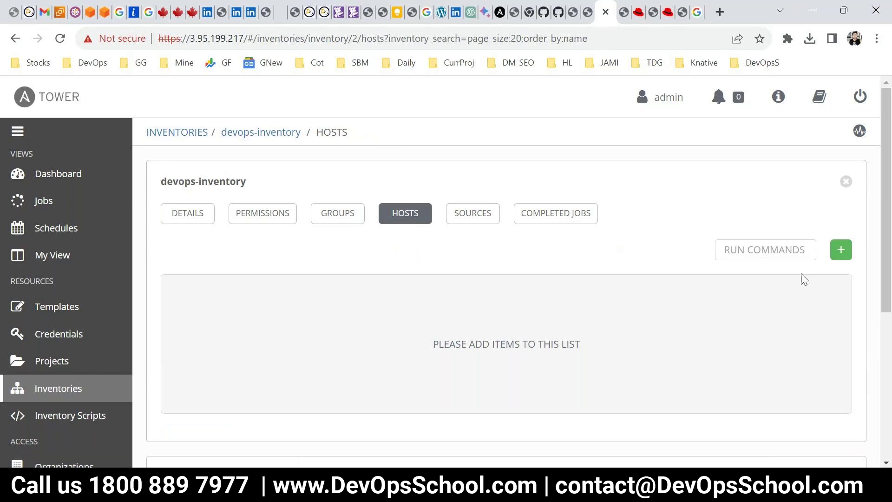
click(841, 250)
Review the installer's inventory file with 'more inventory', selecting the localhost ansible_connection=local line
click(348, 358)
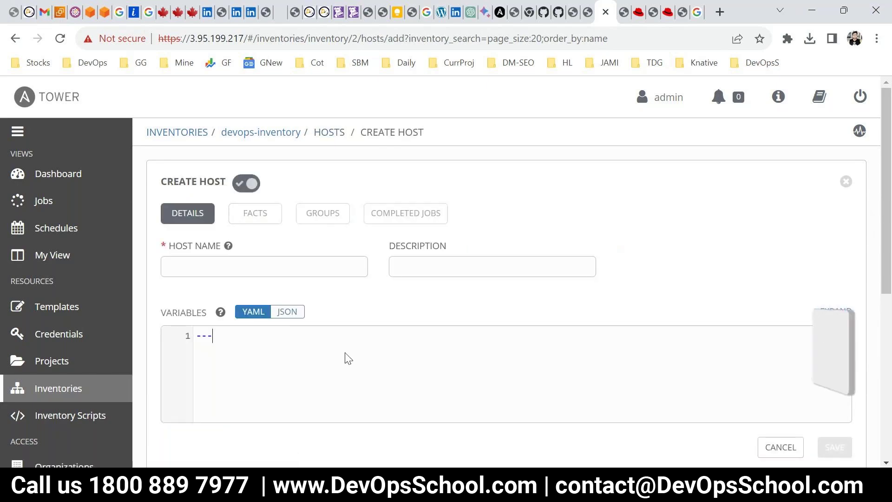
mouse_move(446, 493)
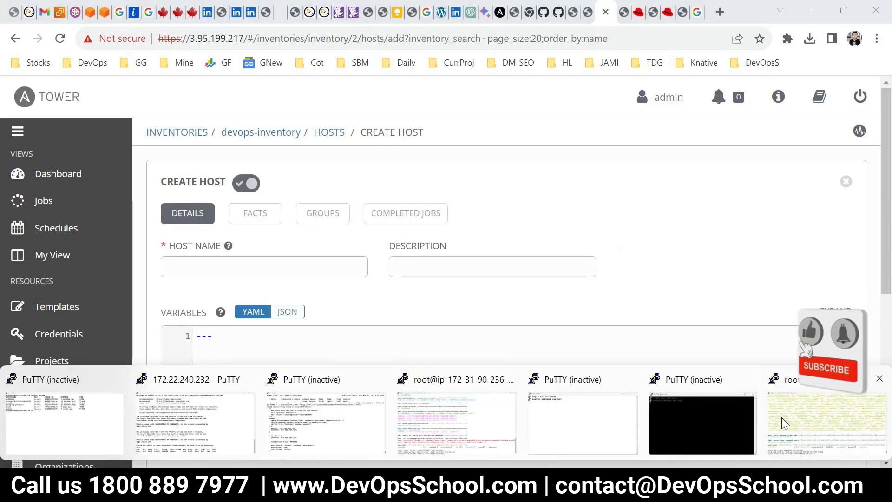
key(alt+Tab)
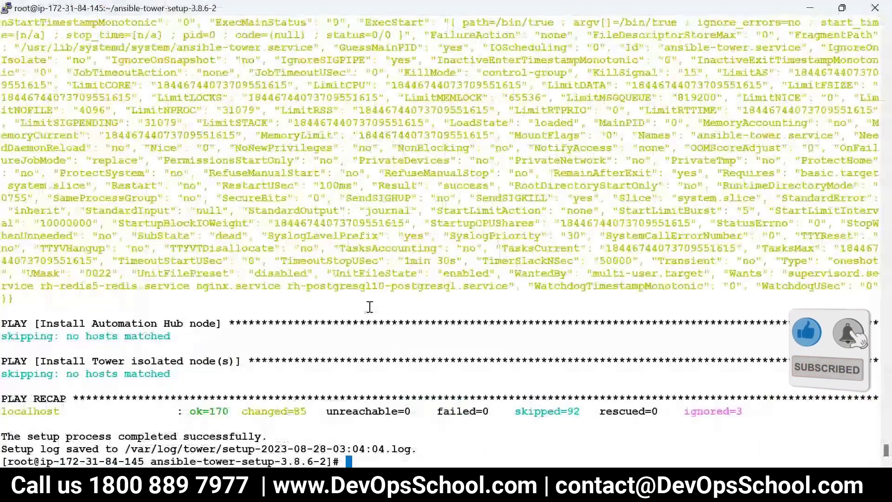
text(moe in)
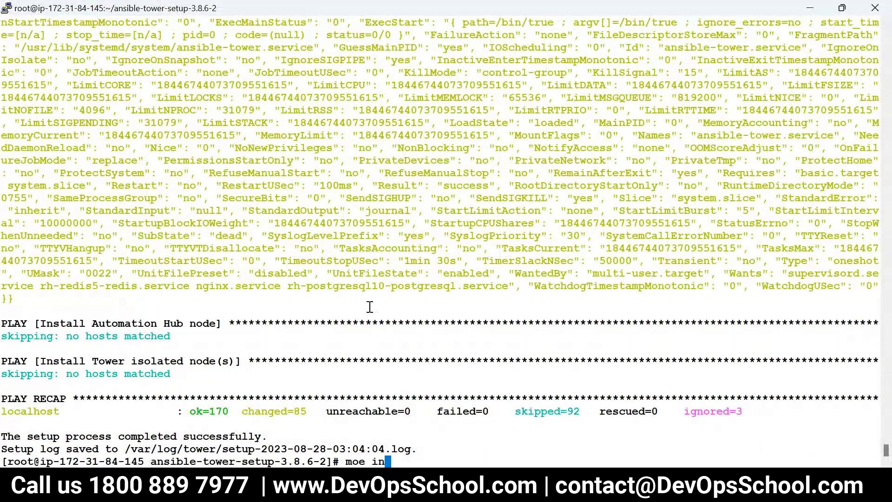
key(BackSpace)
key(BackSpace)
key(BackSpace)
key(BackSpace)
text(re inventory)
key(Return)
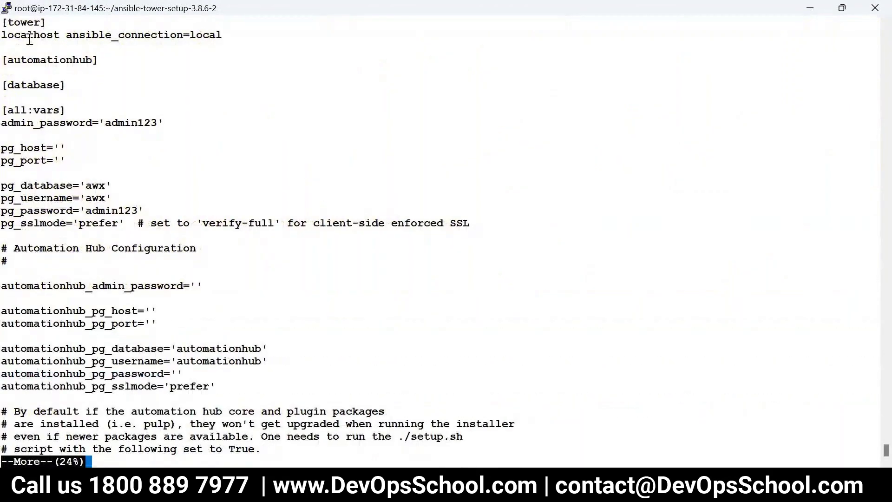
drag(2, 35, 225, 35)
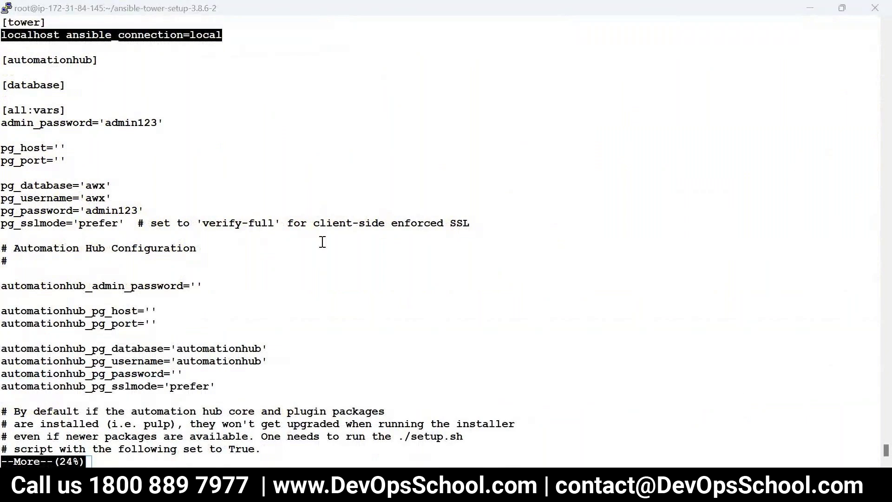
key(alt+Tab)
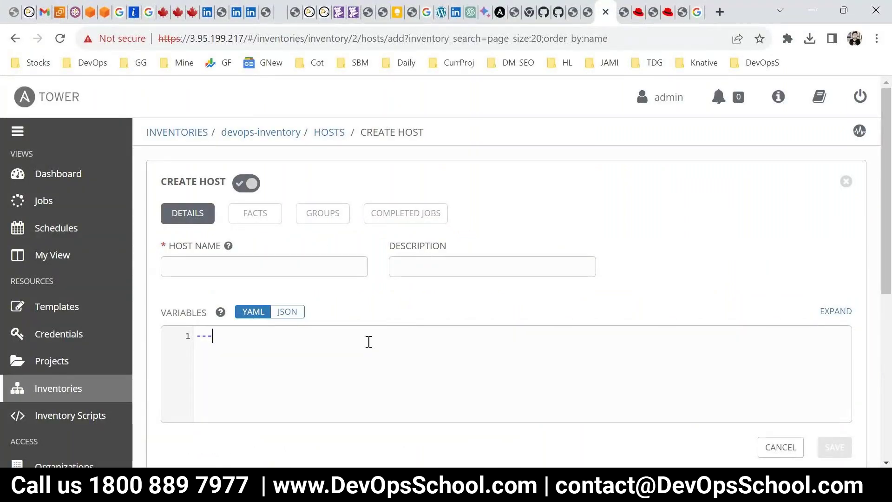
click(262, 261)
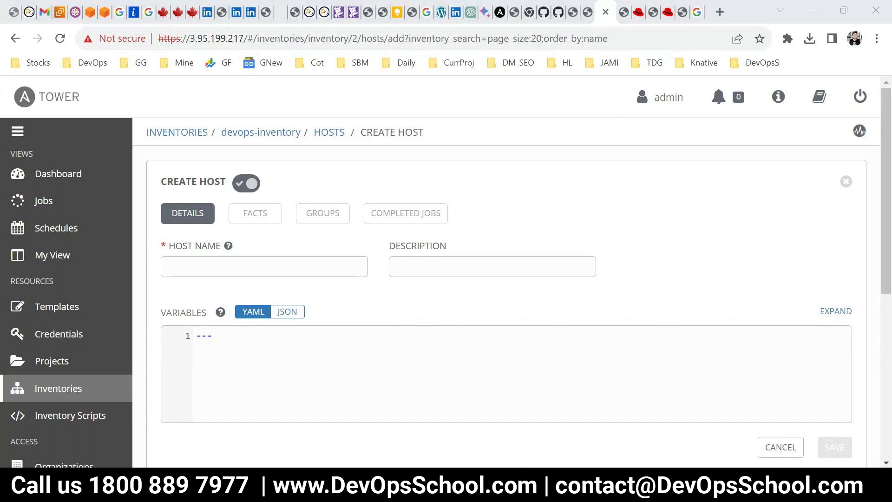
Quit the pager, clear the terminal and list the ansible-tower-setup-3.8.6-2 directory with ls
click(829, 440)
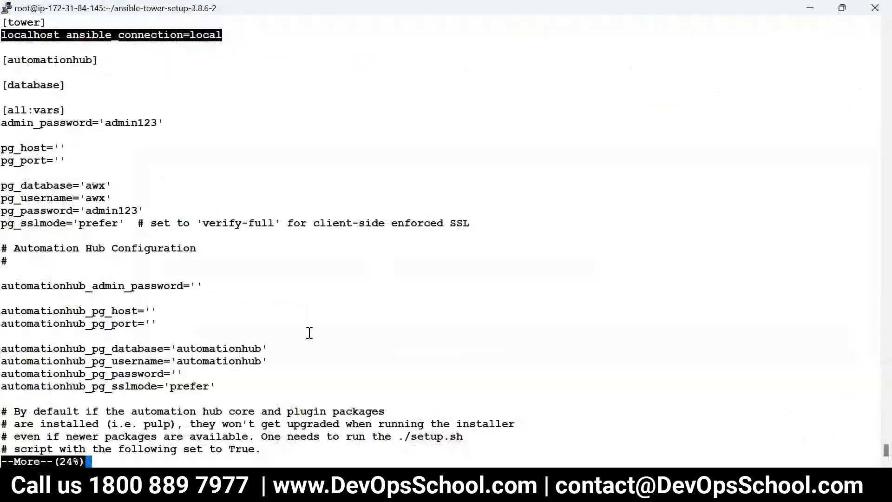
text(qclear)
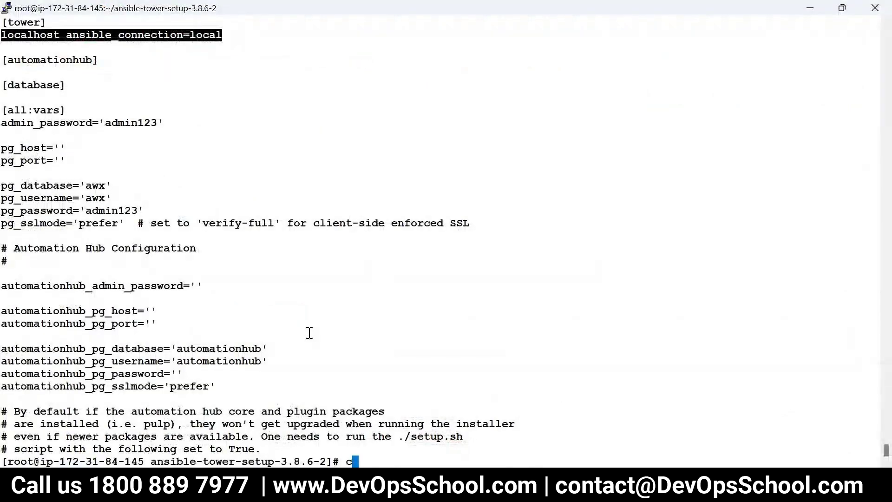
key(Return)
text(ls)
key(Return)
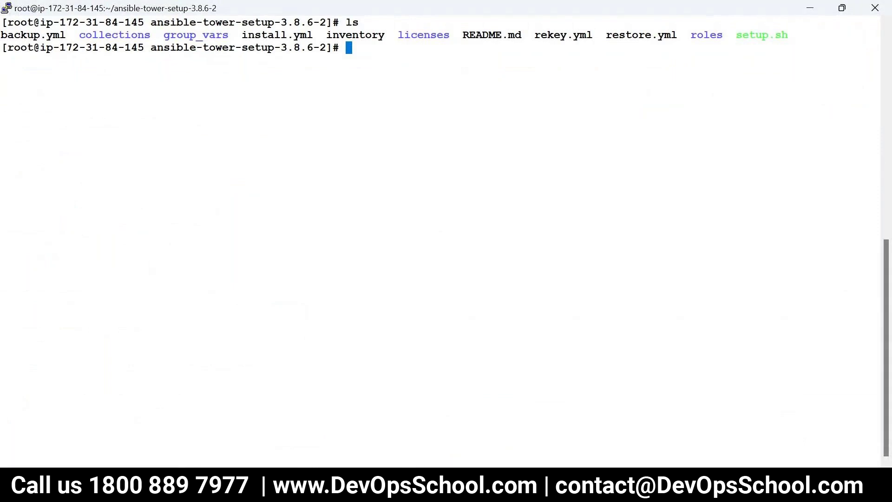
key(alt+Tab)
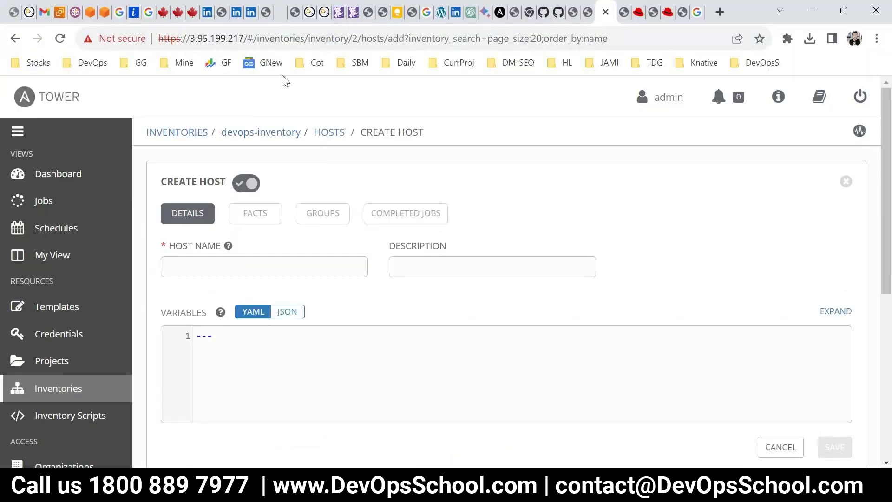
Copy the EC2 instance's public IPv4 3.95.199.217 and paste it as the Tower host name
click(59, 12)
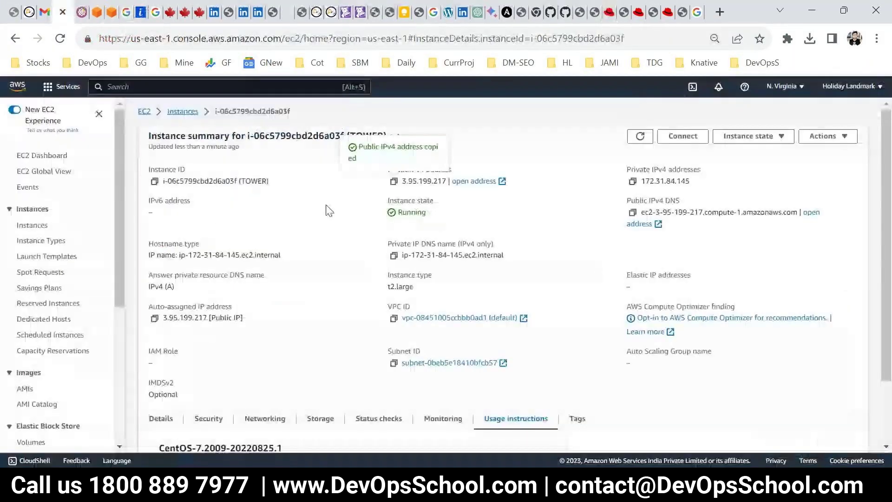
key(alt+Tab)
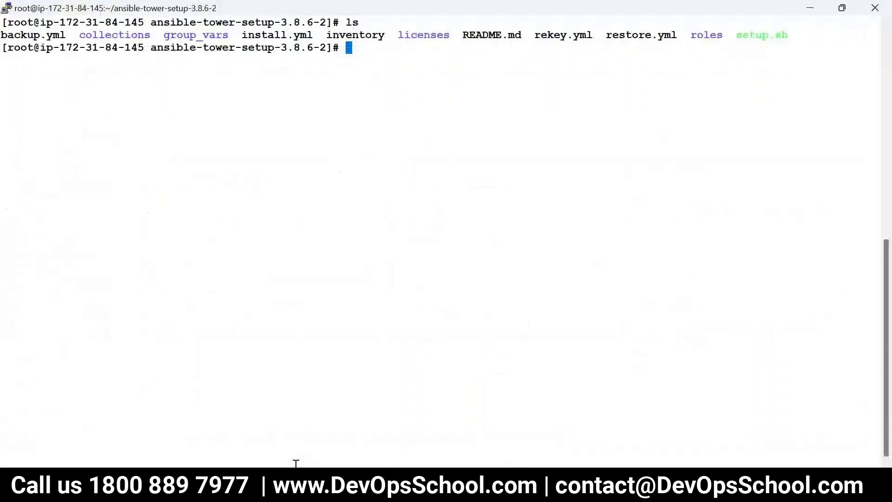
key(alt+Tab)
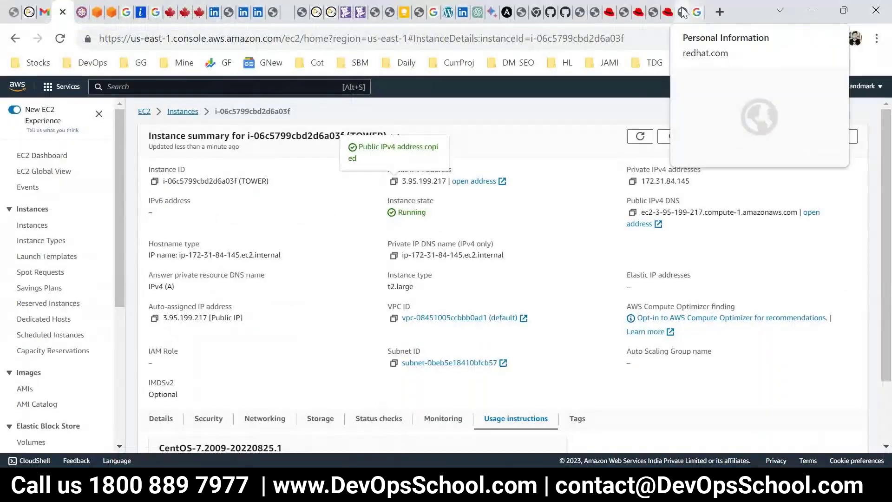
click(683, 12)
click(605, 11)
click(226, 266)
text(3.95.199.217)
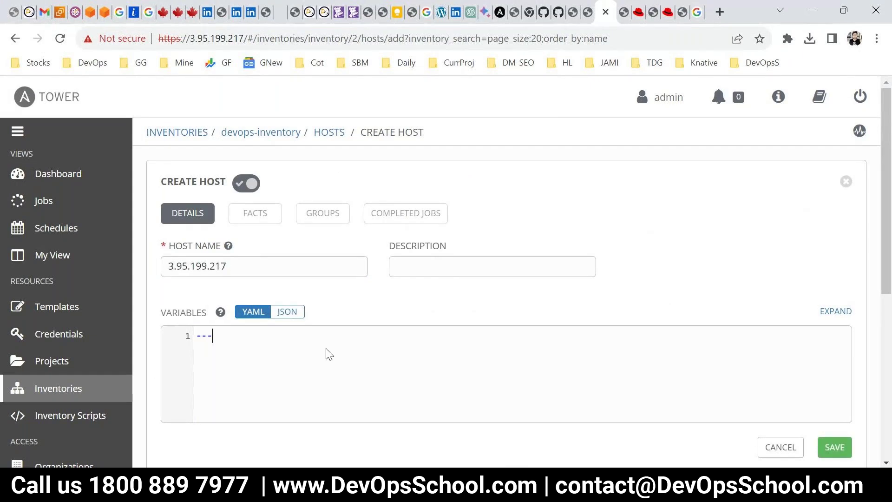
Save host 3.95.199.217 and review devops-inventory's hosts and groups lists
click(421, 371)
click(830, 449)
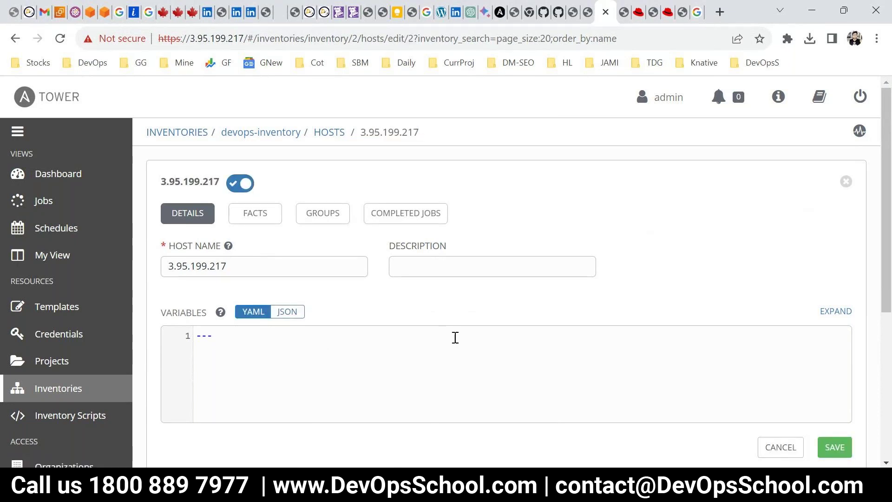
click(285, 133)
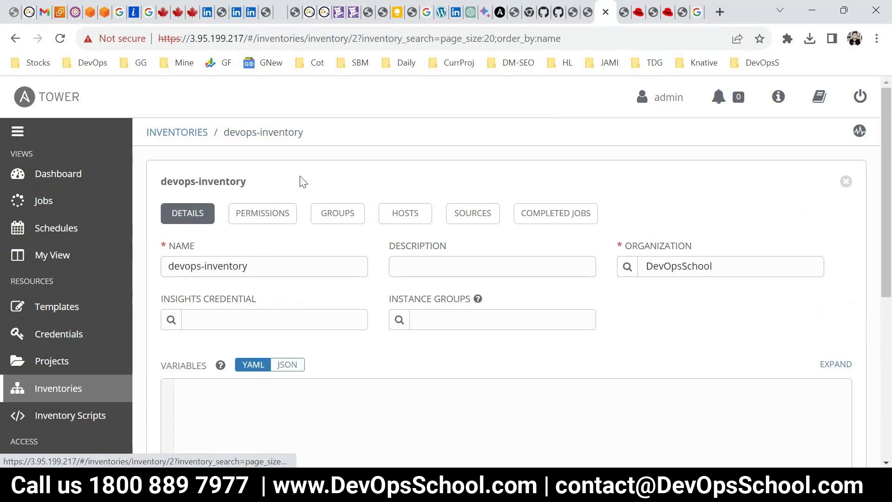
click(396, 224)
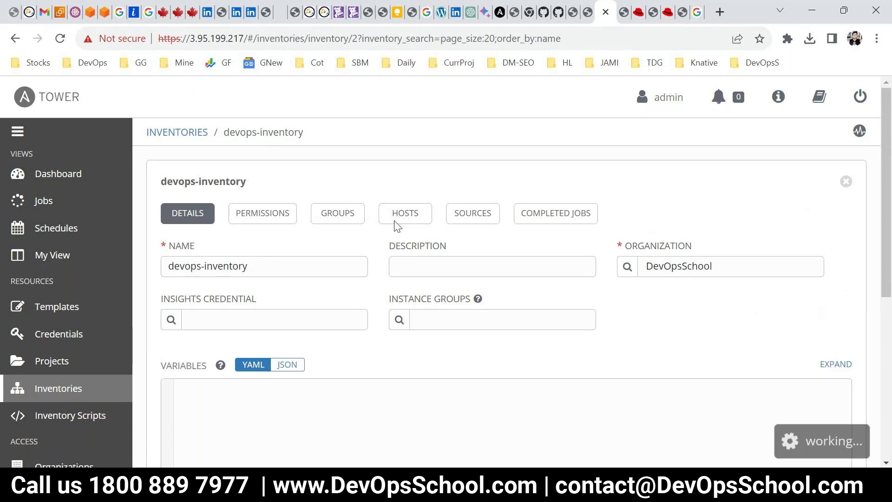
click(341, 213)
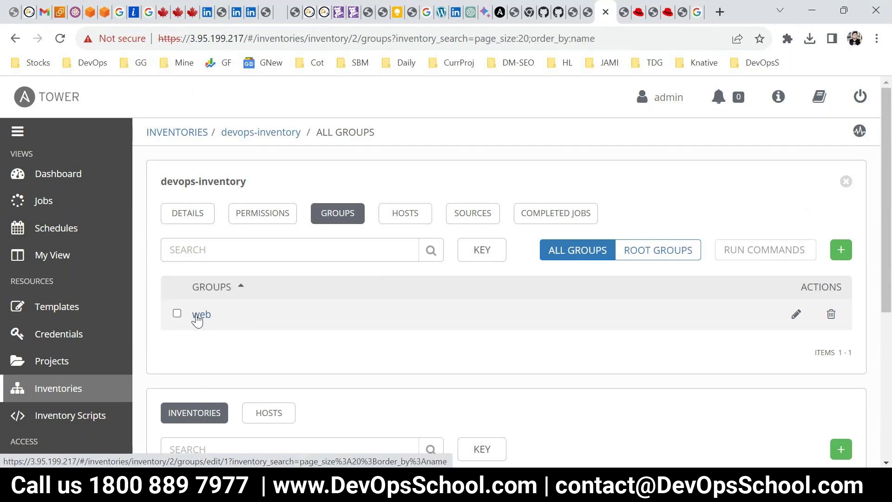
Check the hosts in the web group, then go through Inventories to the Organizations list
click(198, 315)
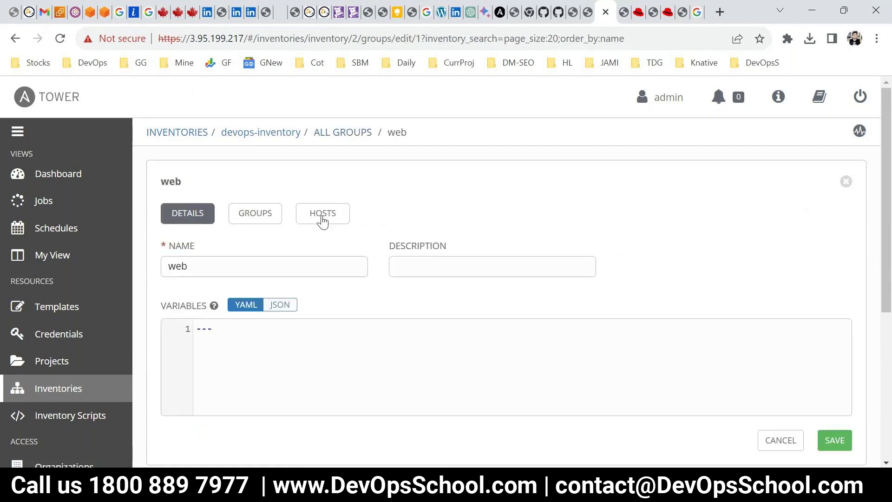
click(323, 217)
drag(515, 136, 313, 135)
click(386, 205)
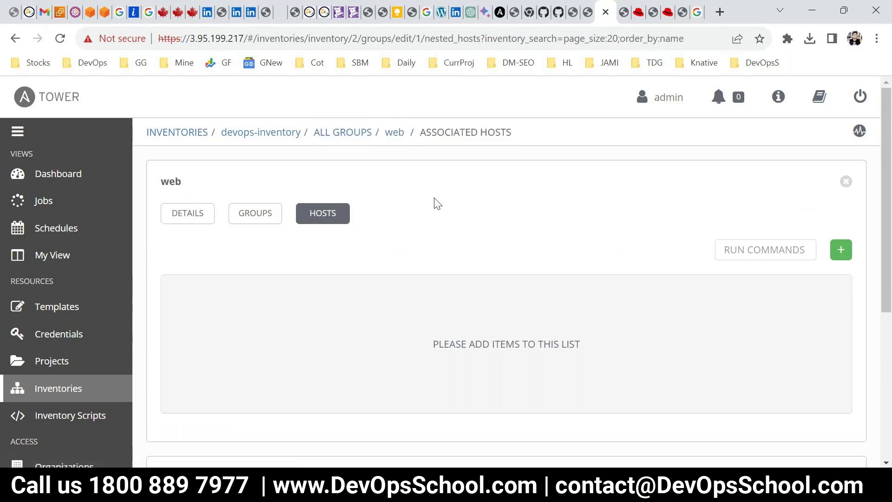
click(394, 132)
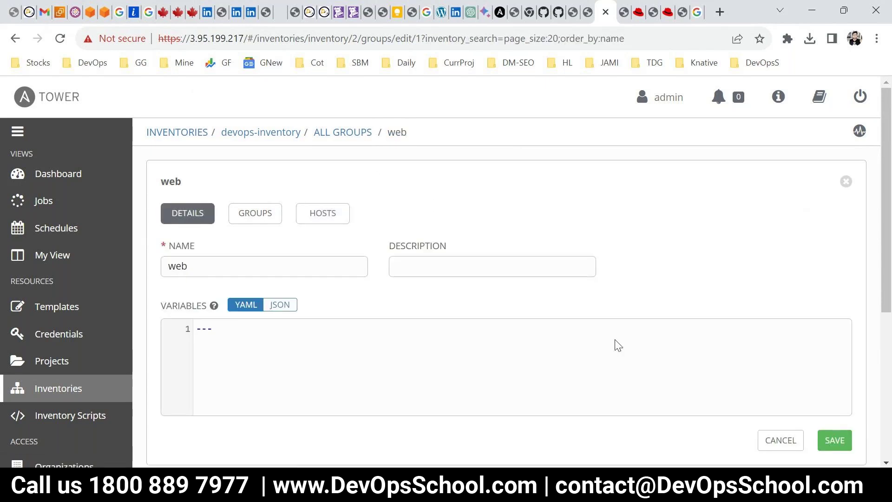
click(74, 390)
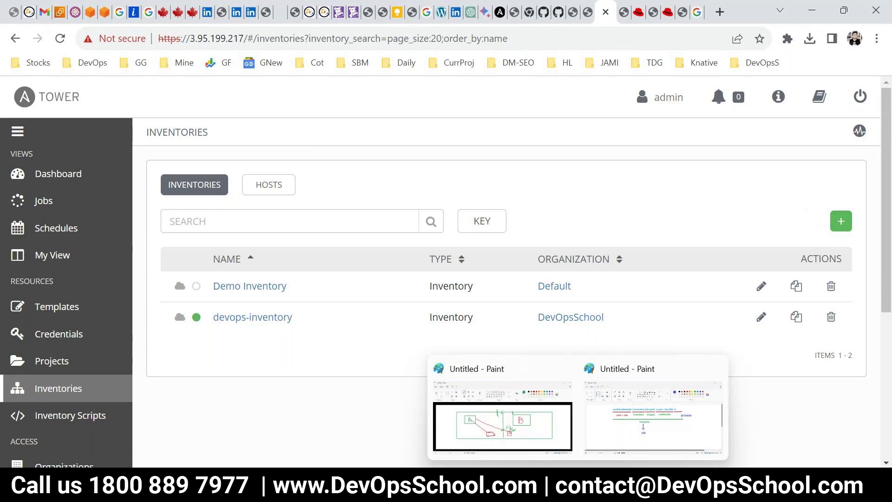
scroll(59, 356, down, 5)
click(54, 259)
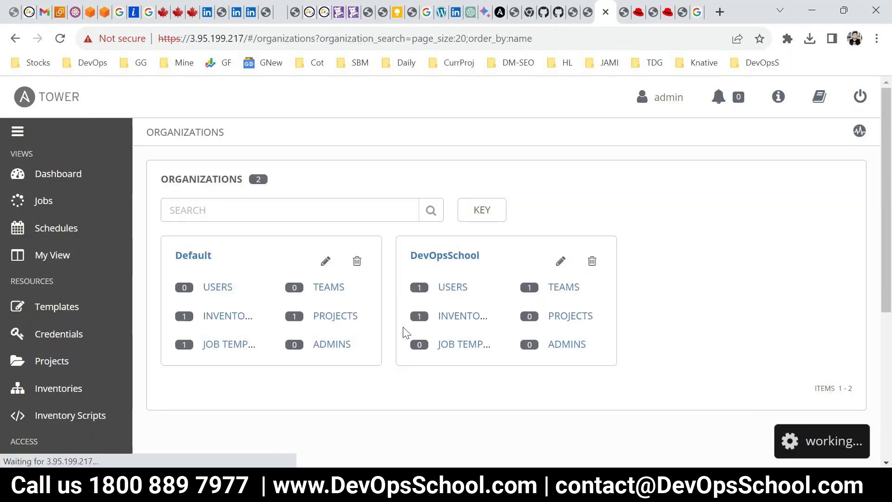
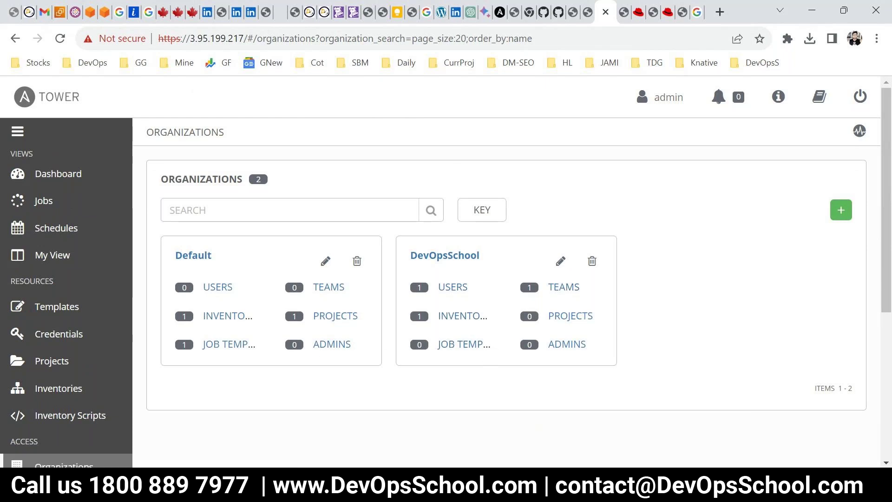
Start a new credential in Credentials and name it 3.95.199.217 by pasting the server IP
click(641, 441)
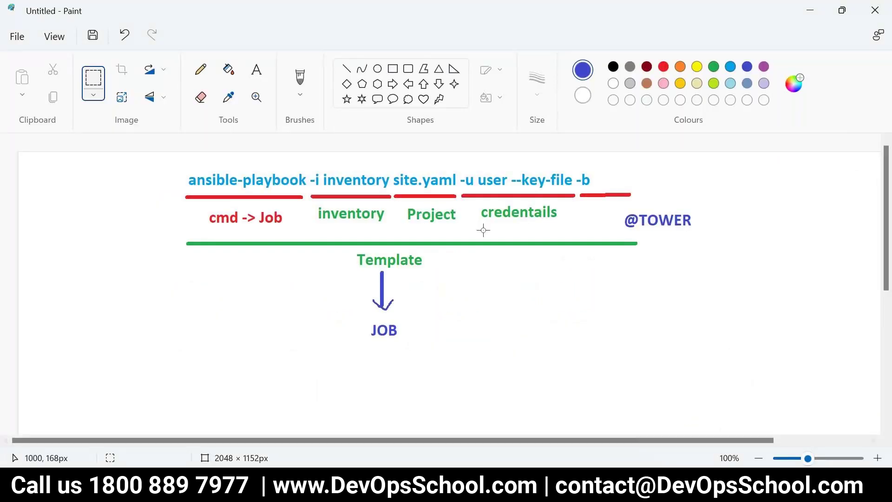
key(alt+Tab)
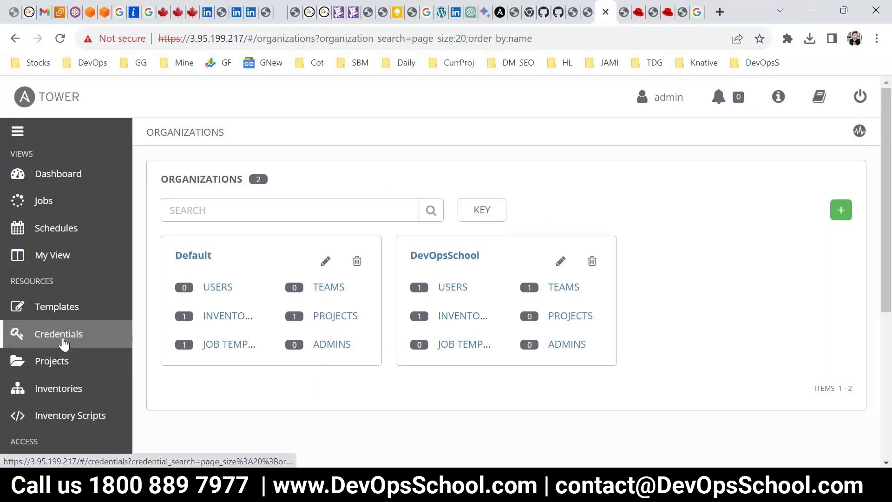
click(80, 335)
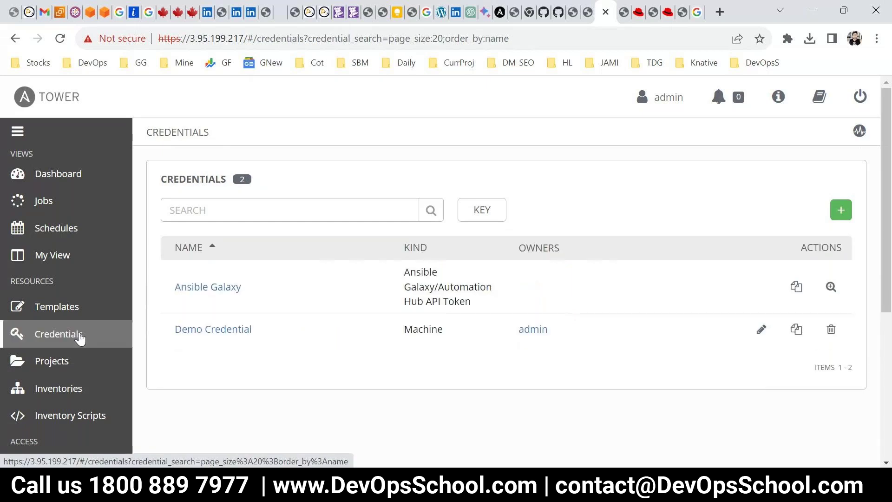
click(840, 212)
click(220, 256)
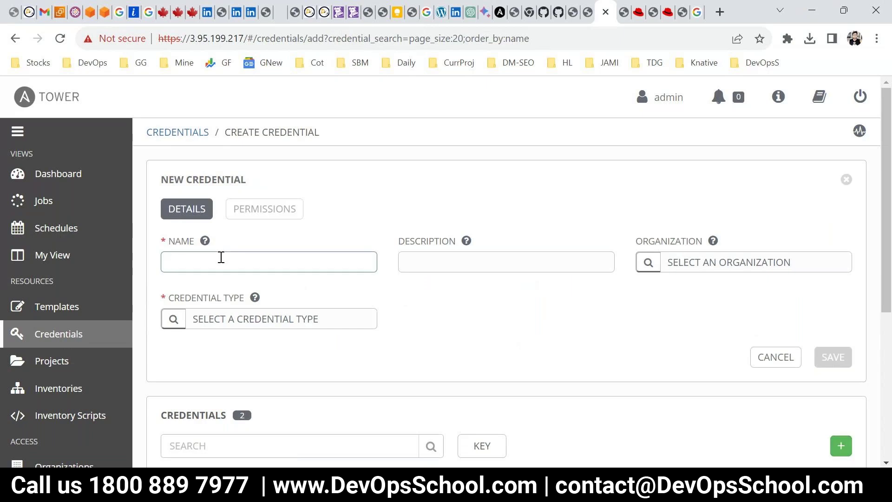
text(3.95.199.217)
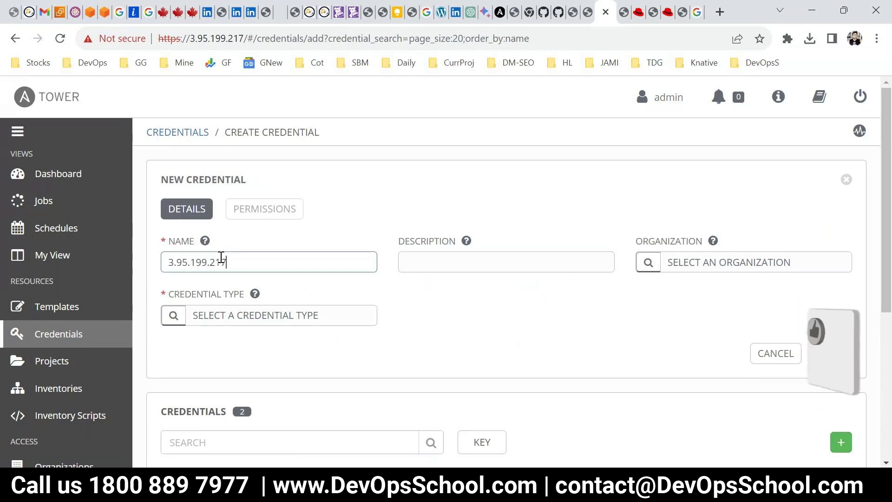
Give the credential organization DevOpsSchool and credential type Machine
click(670, 263)
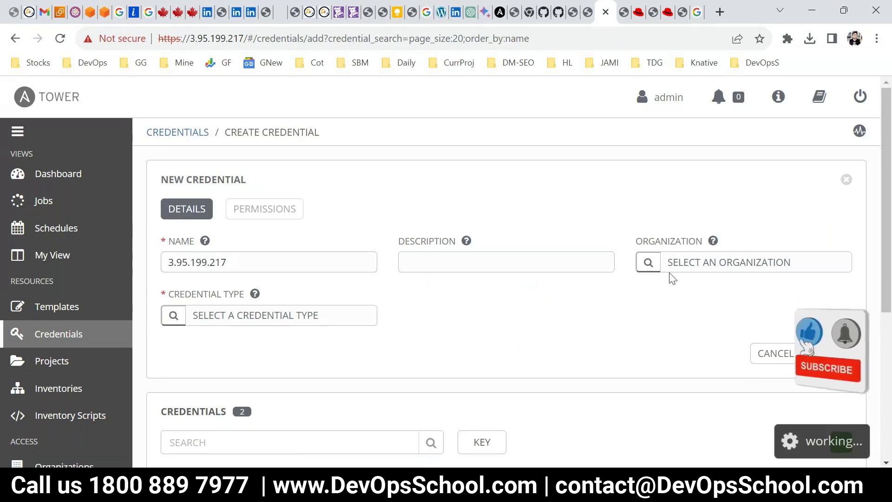
click(293, 297)
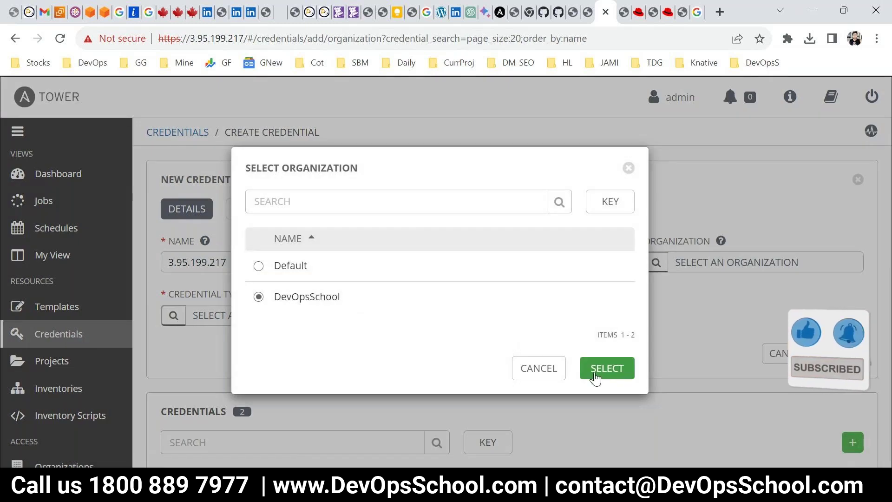
click(604, 368)
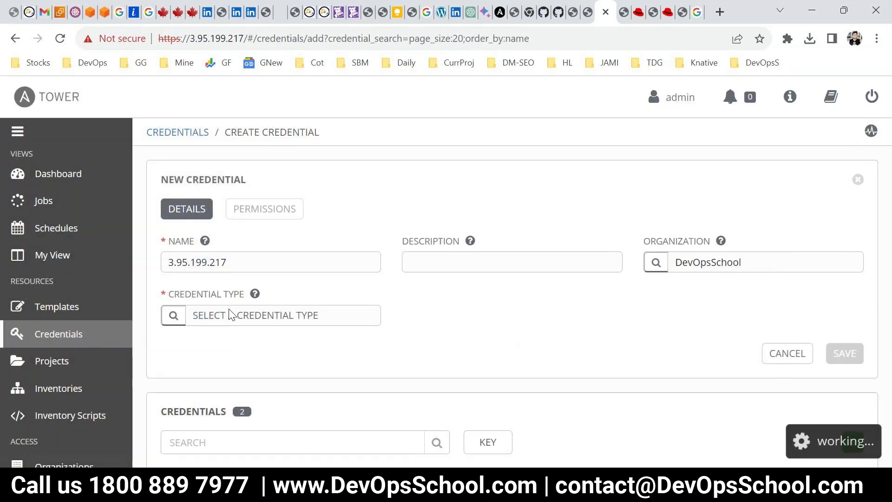
click(231, 315)
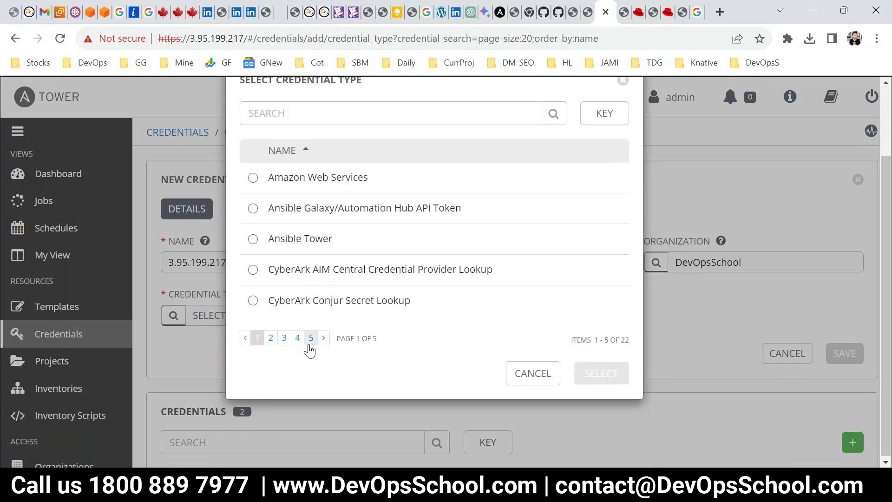
click(292, 201)
text(ma)
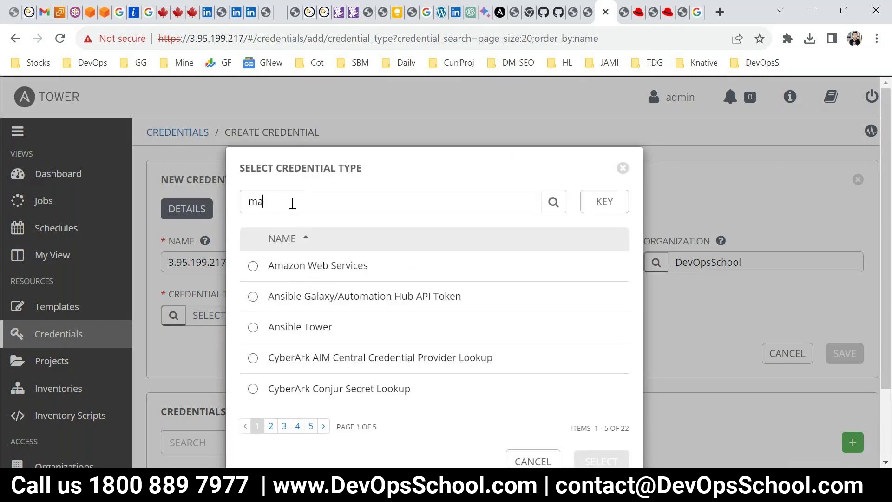
text(chine)
click(560, 202)
click(259, 296)
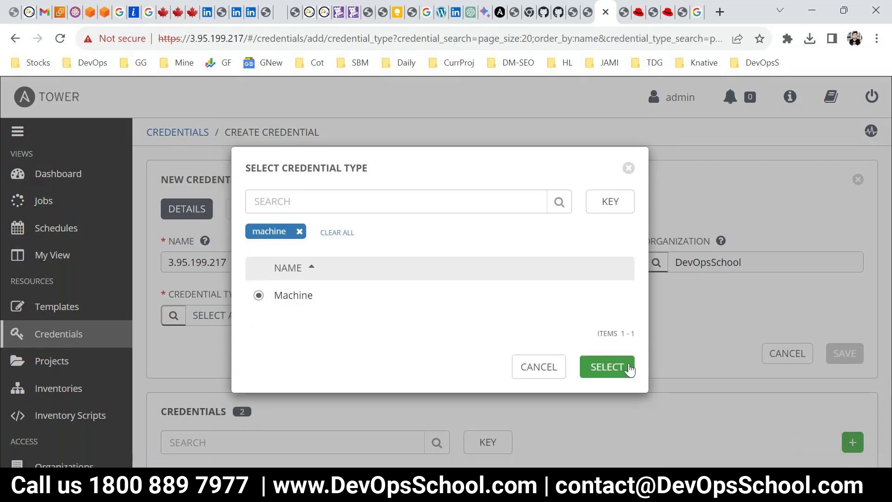
click(607, 367)
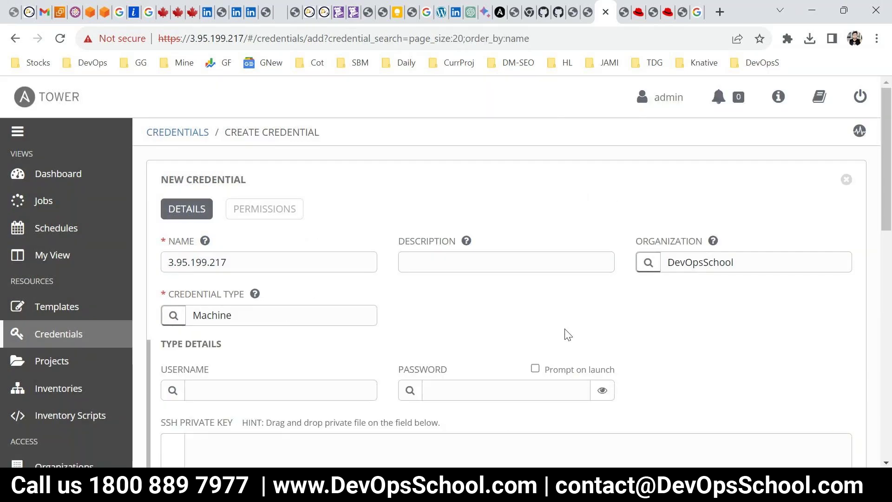
Enter centos as the credential's username, then bring up the Downloads folder window
click(316, 389)
text(centos)
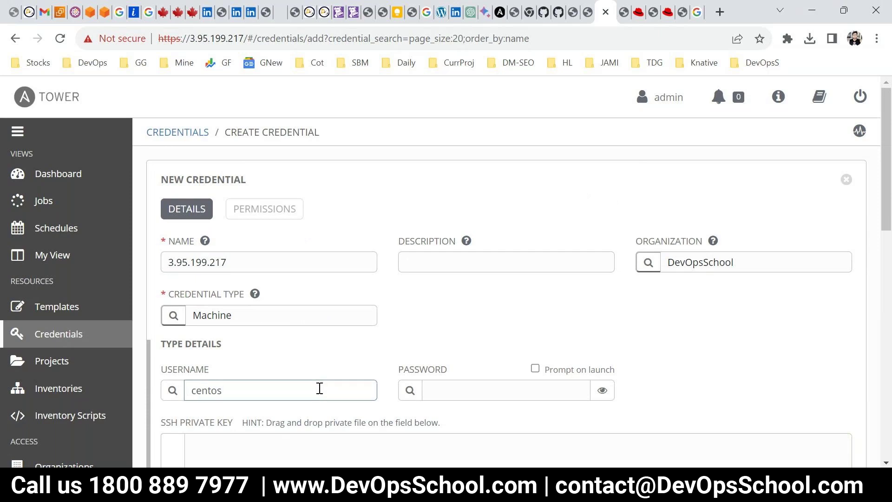
scroll(319, 389, down, 3)
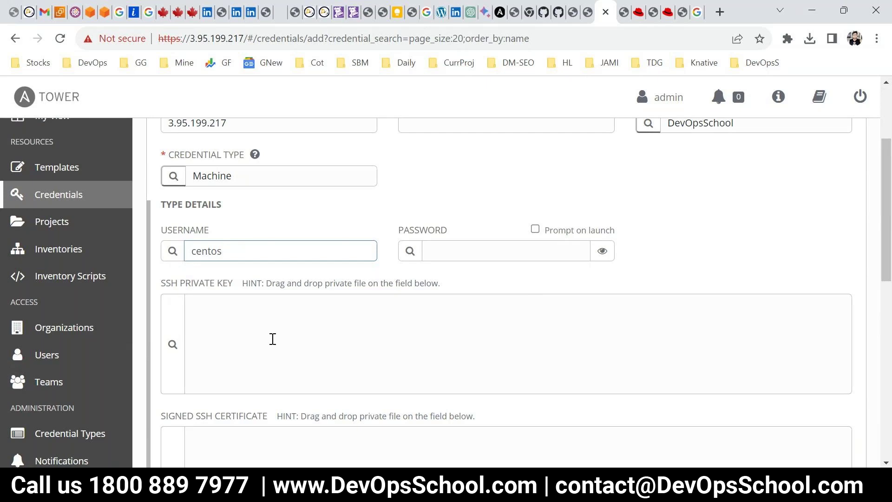
click(491, 246)
click(299, 341)
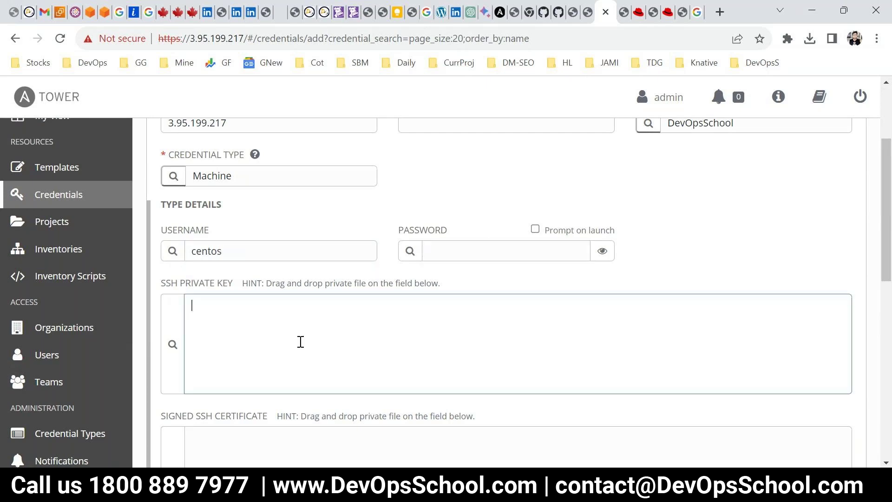
mouse_move(458, 426)
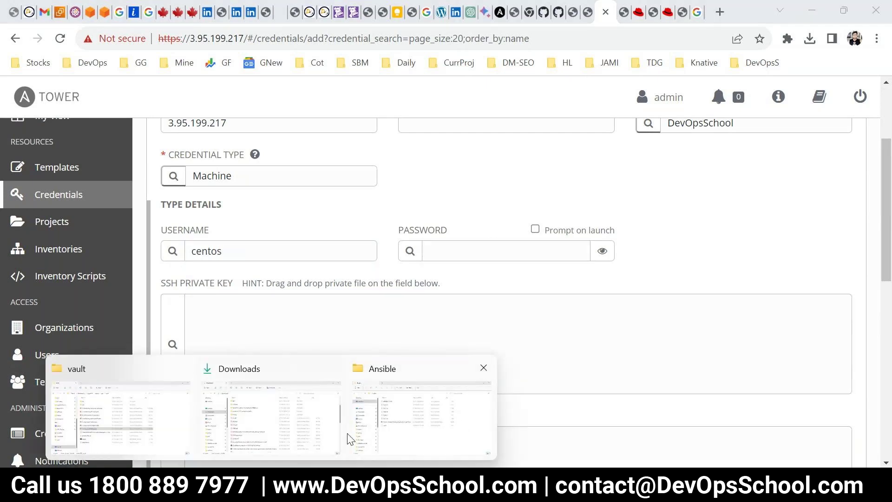
click(323, 387)
Open SUNDAYLINUX.pem from Downloads in Notepad++, then return to the SSH private key box
scroll(286, 348, down, 5)
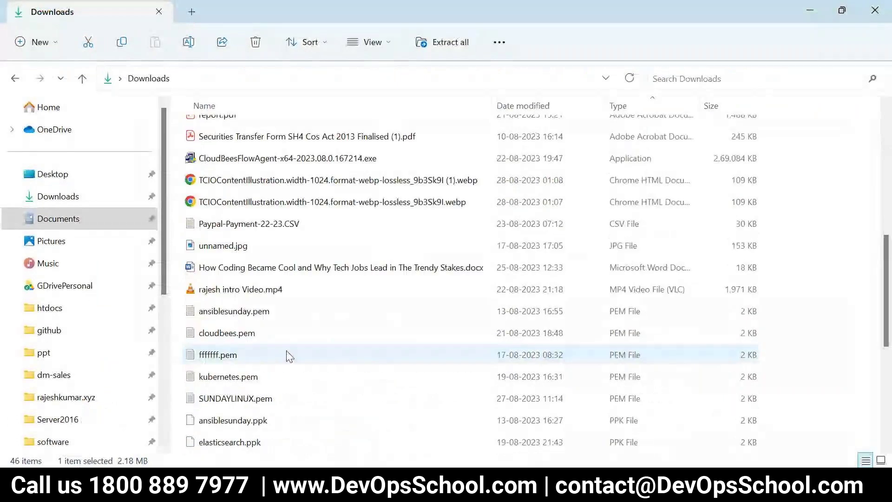
click(272, 398)
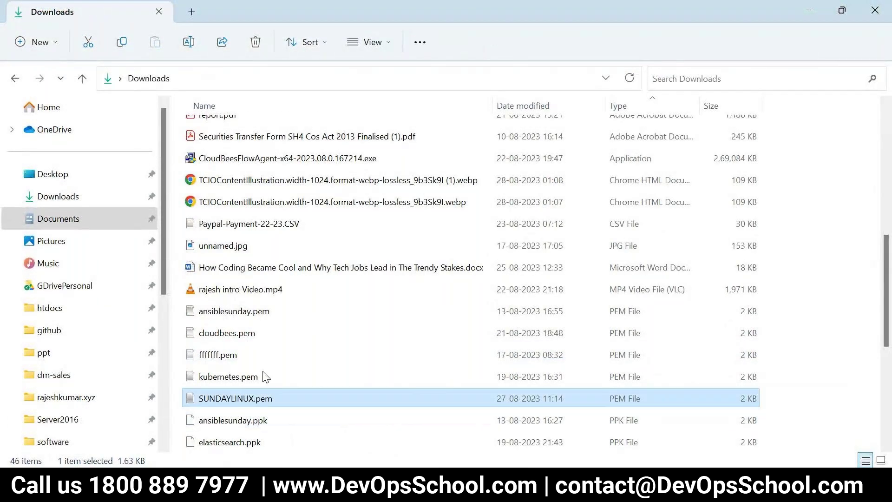
right_click(235, 398)
mouse_move(326, 196)
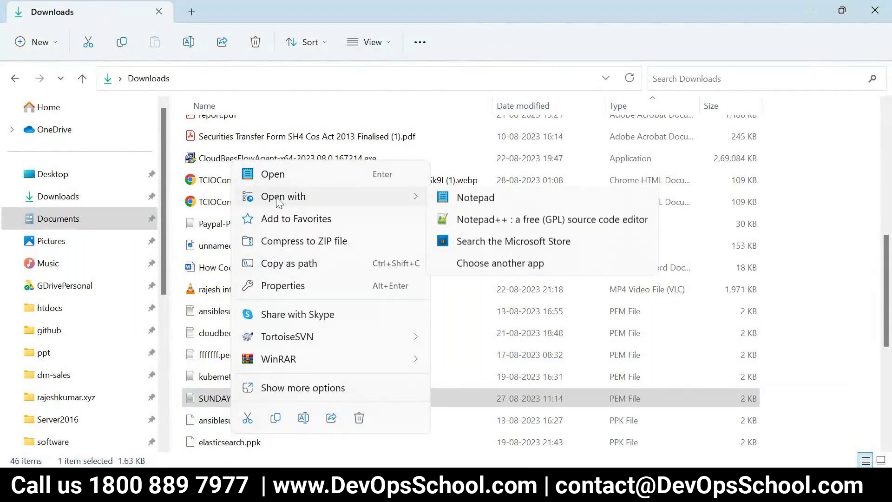
click(466, 223)
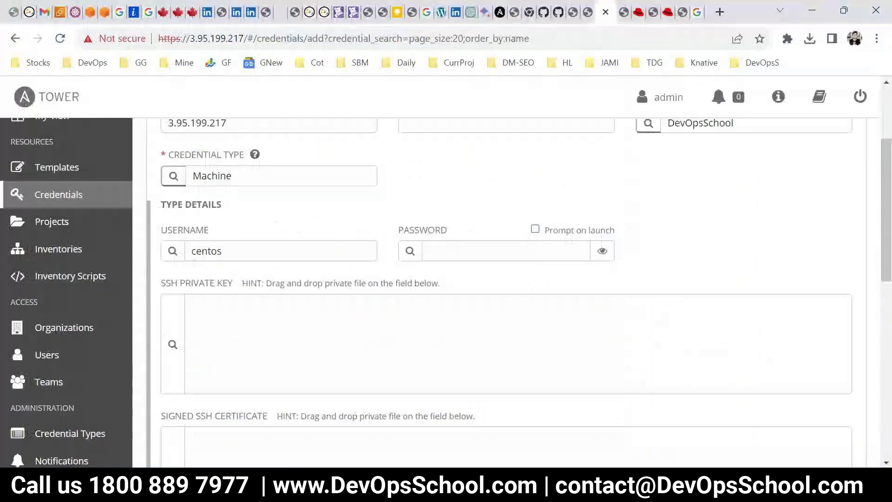
click(225, 308)
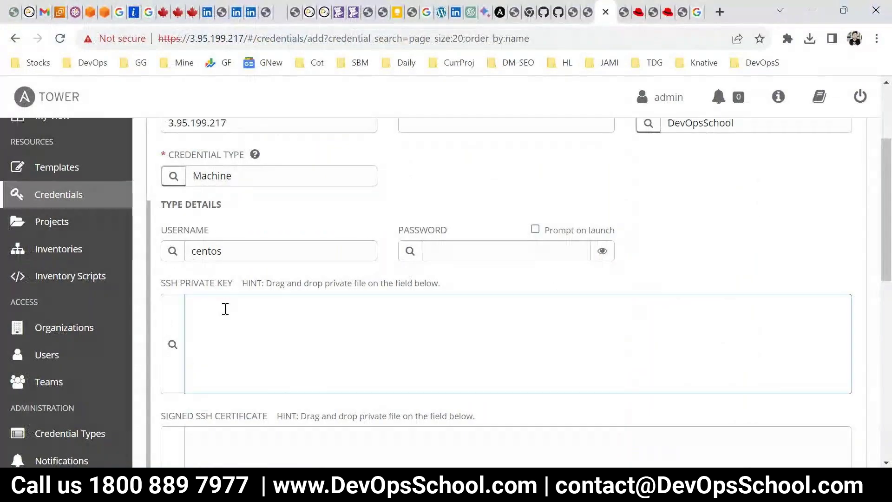
Paste the RSA private key and set the privilege escalation method to sudo
key(ctrl+v)
scroll(603, 386, down, 6)
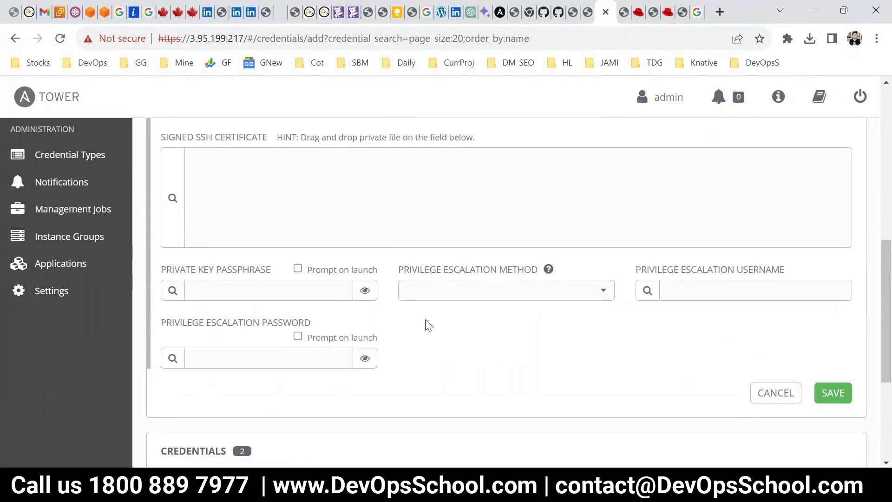
click(604, 292)
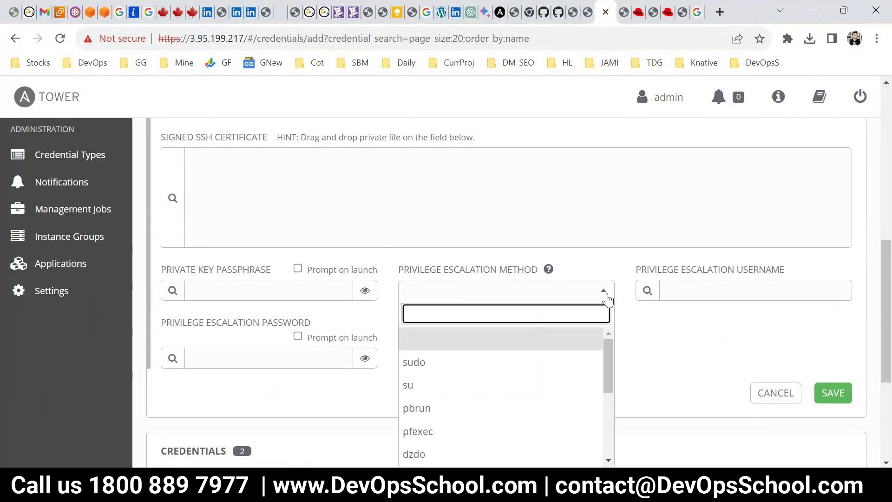
click(446, 363)
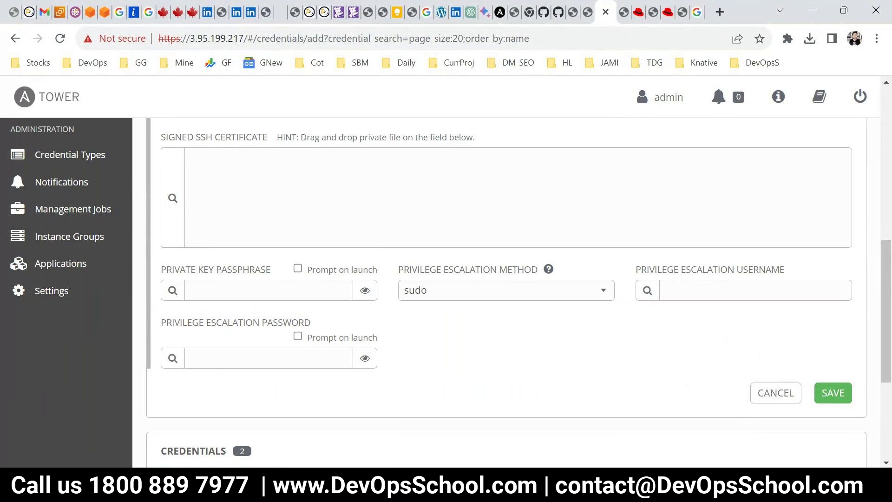
Save the 3.95.199.217 credential and go back to the Credentials list
mouse_move(576, 493)
click(497, 421)
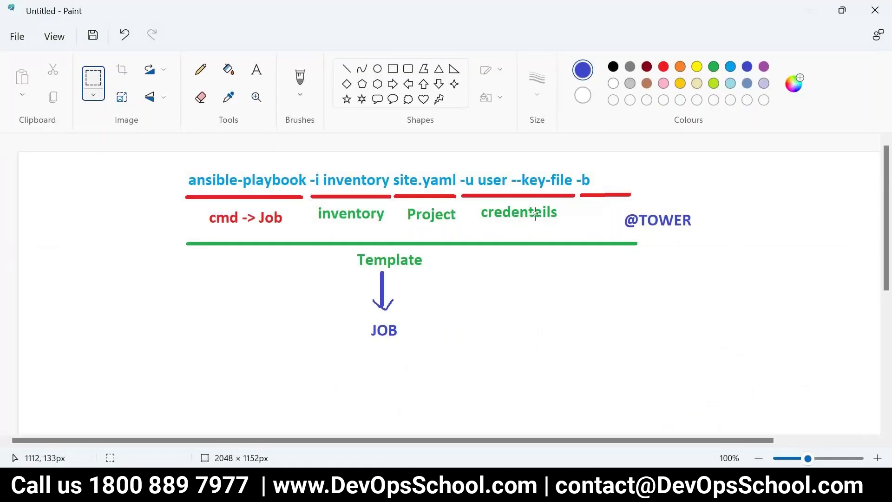
key(alt+Tab)
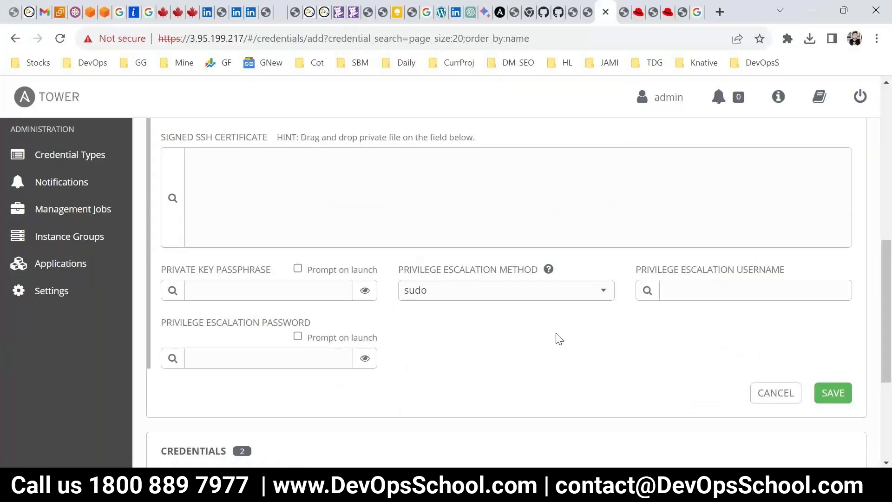
click(832, 394)
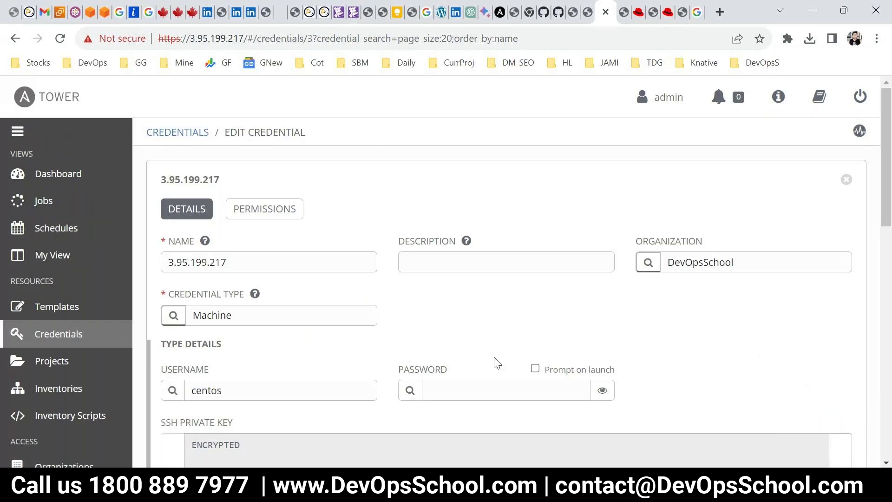
click(70, 342)
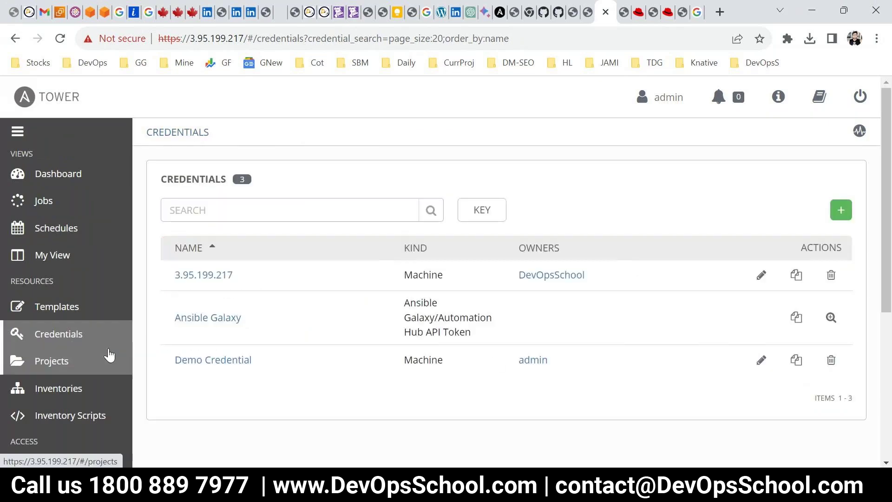
Show the Organizations list, check the Paint diagram, then open a new browser tab
scroll(68, 397, down, 3)
click(61, 328)
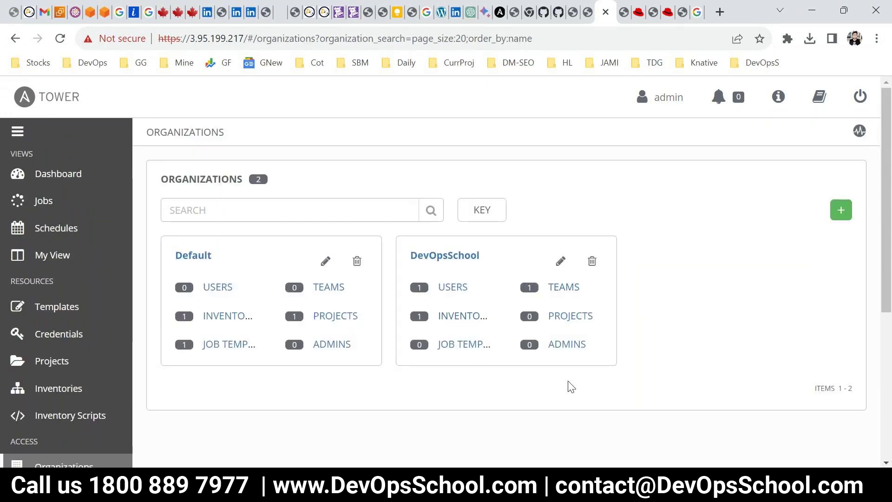
mouse_move(550, 490)
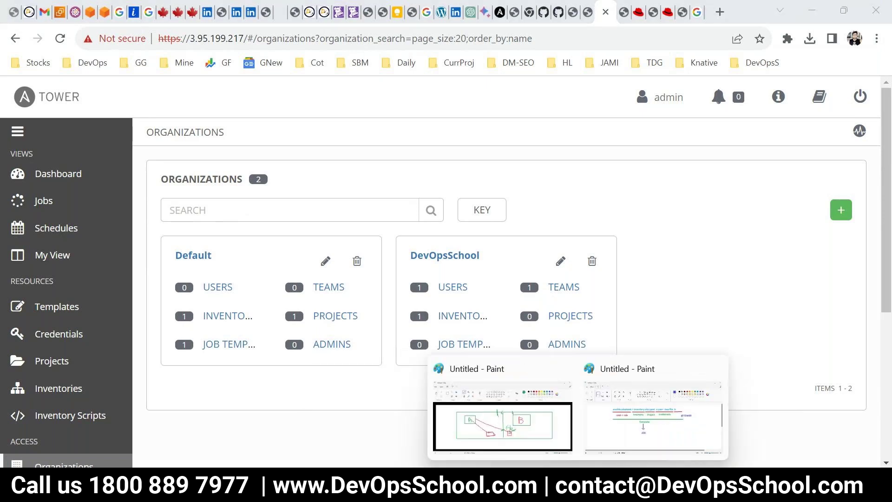
click(504, 423)
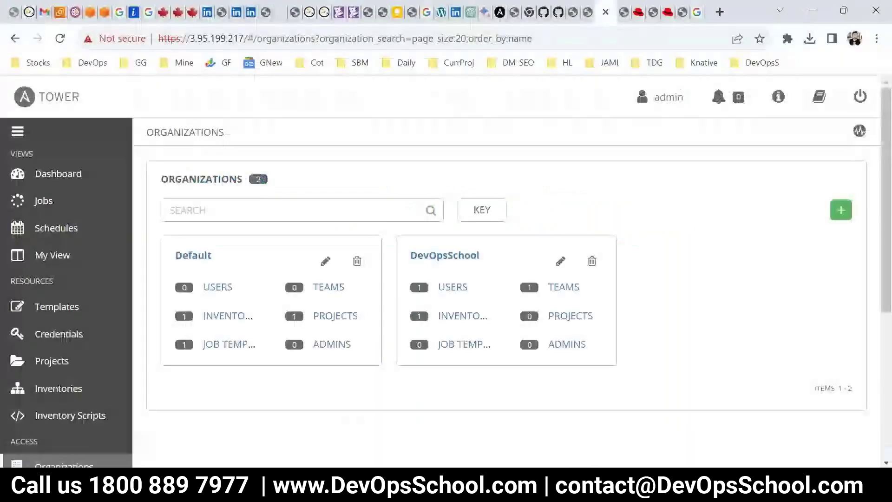
key(alt+Tab)
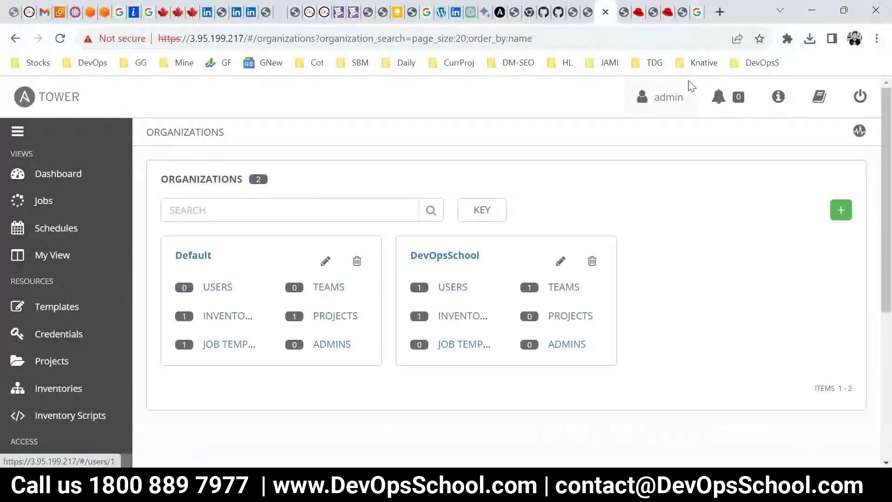
click(719, 12)
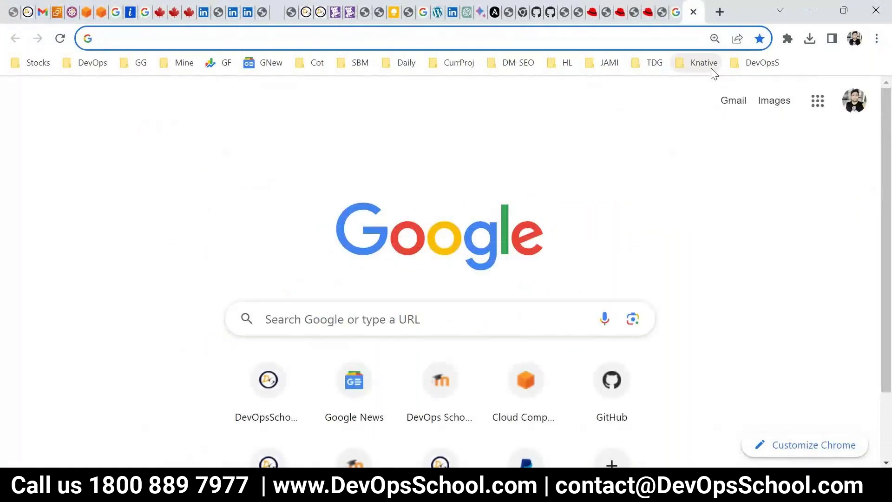
On github.com, switch to devopsschool-demo-labs-projects and filter its repositories by 'ansible'
text(gi)
key(Return)
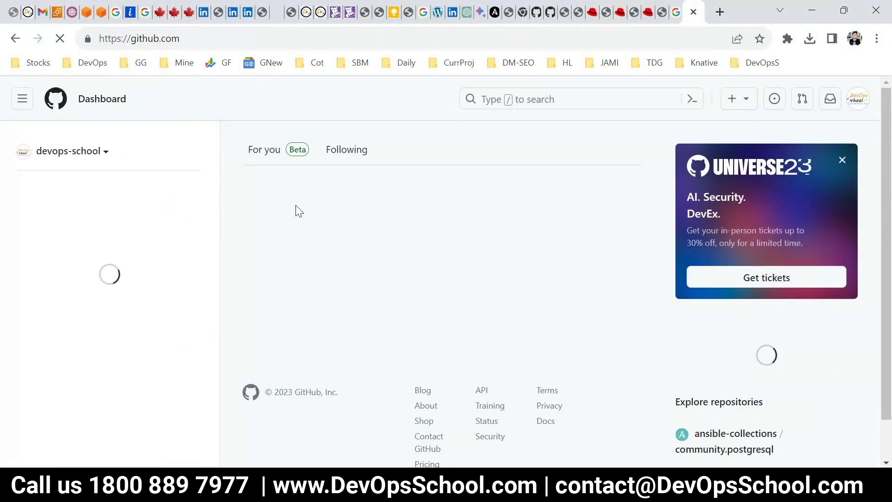
click(86, 148)
scroll(149, 344, down, 3)
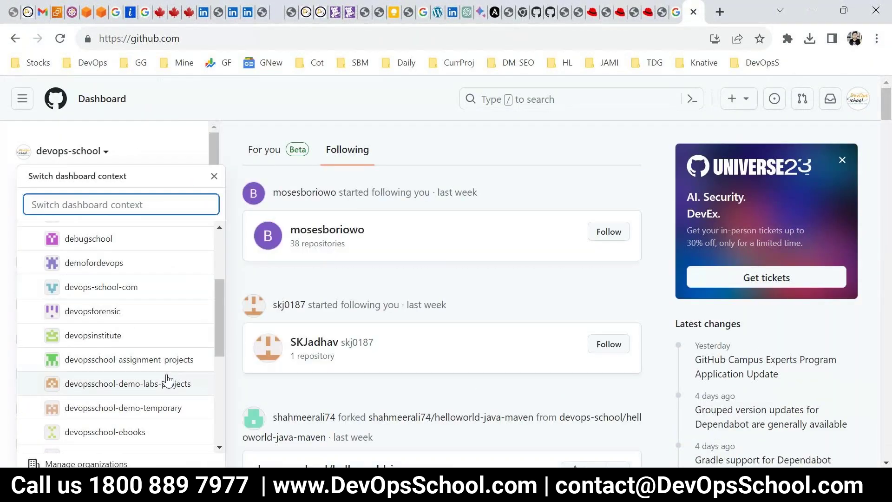
click(160, 393)
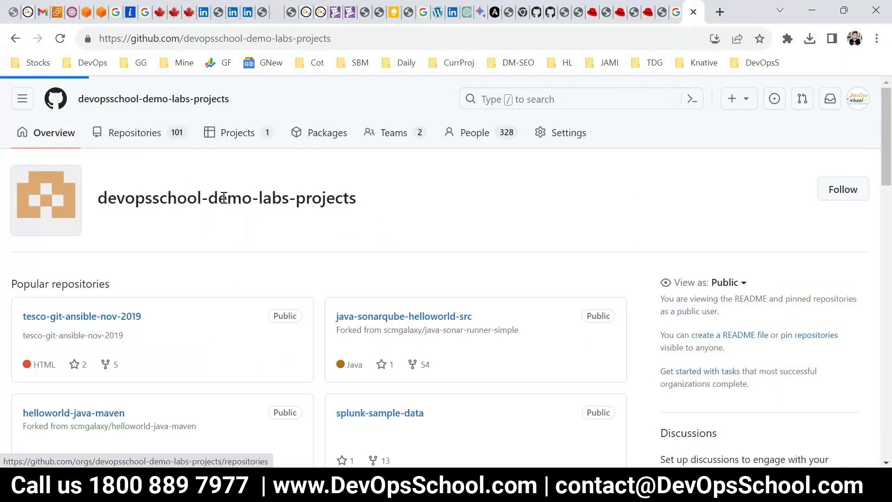
click(134, 132)
click(202, 178)
text(ansible)
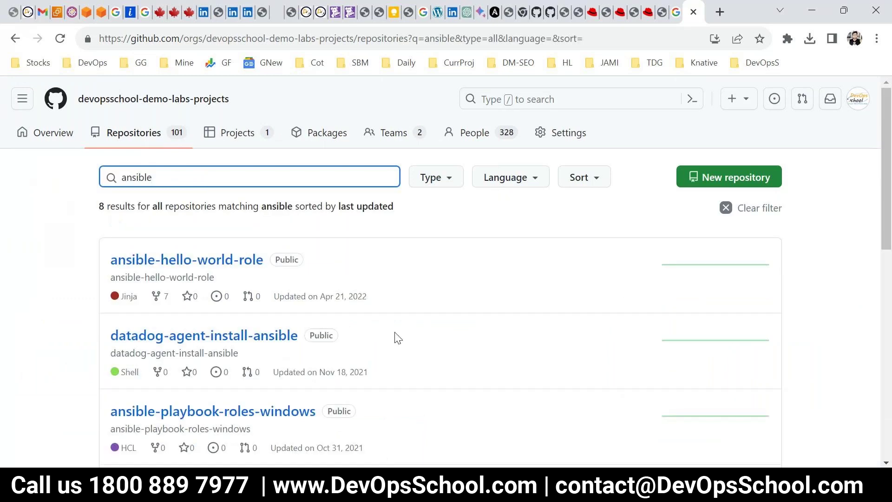
Open ansible-hello-world-role and review main.yml and server.yml in roles/webserver/tasks
right_click(244, 268)
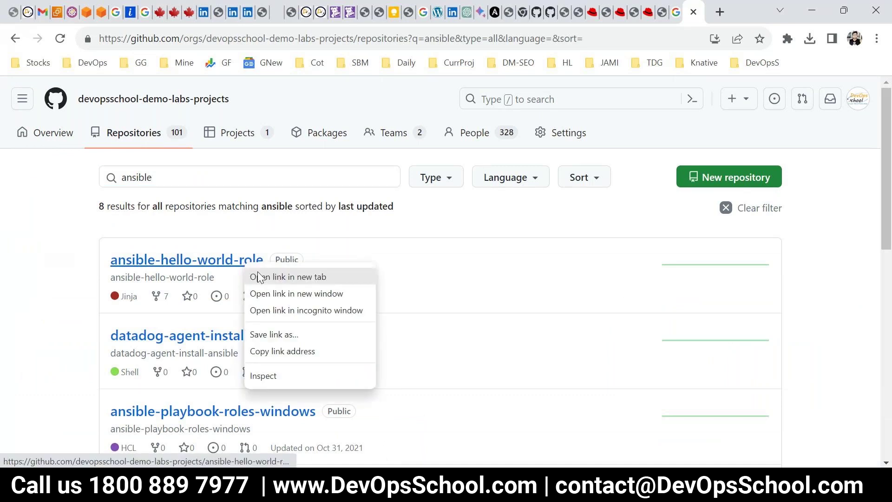
key(Escape)
click(245, 268)
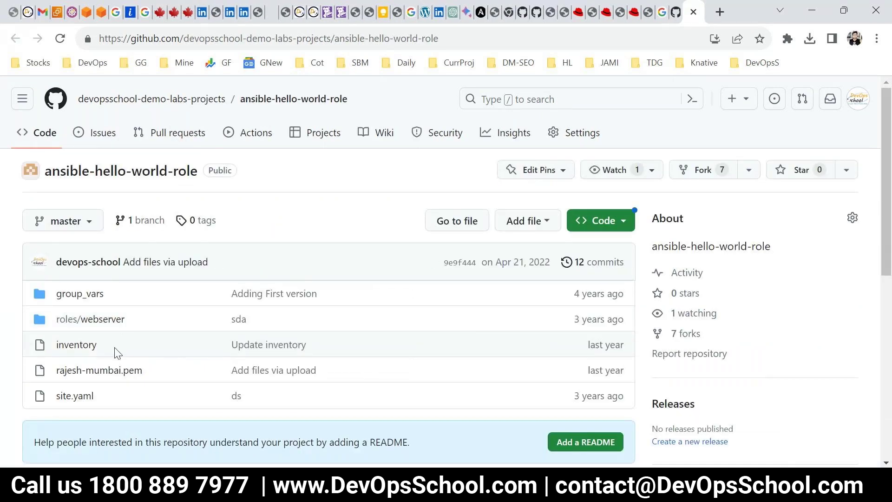
click(69, 318)
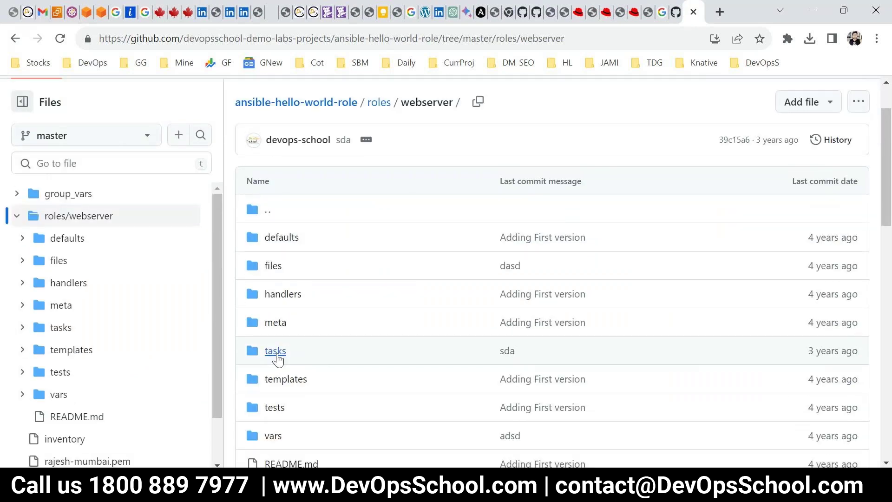
click(277, 353)
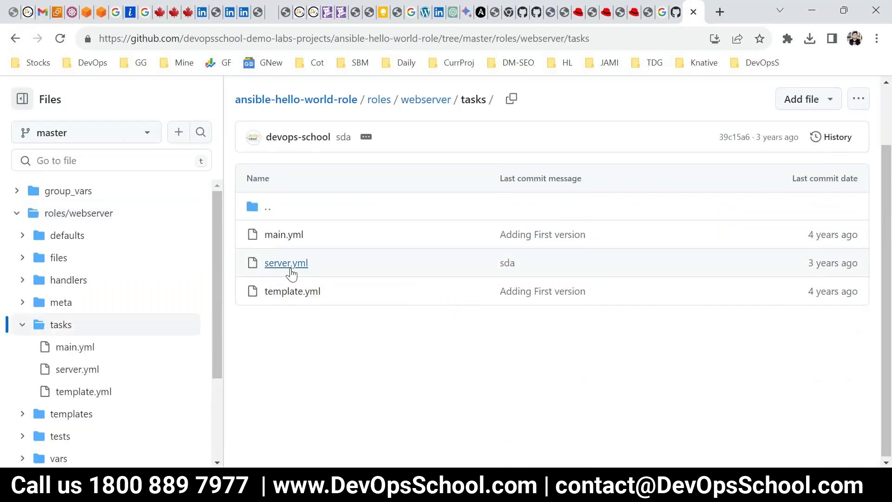
click(284, 235)
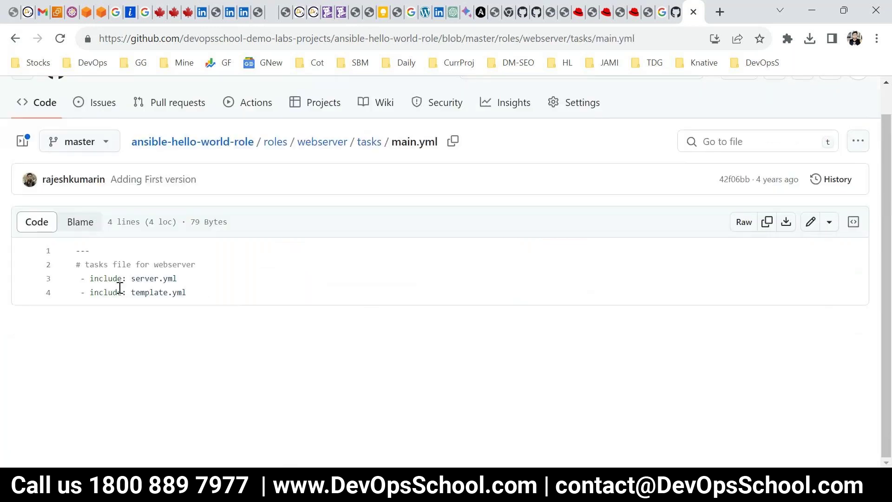
key(alt+Left)
click(56, 305)
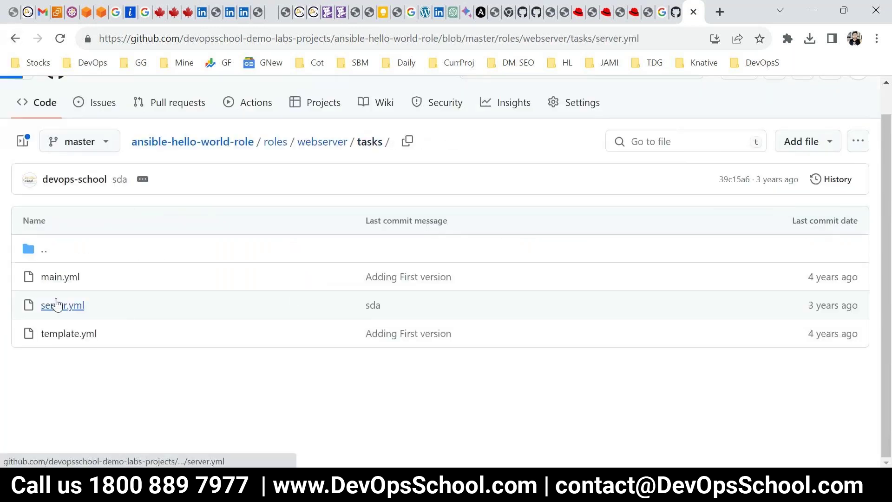
drag(154, 279, 229, 348)
click(326, 389)
click(693, 12)
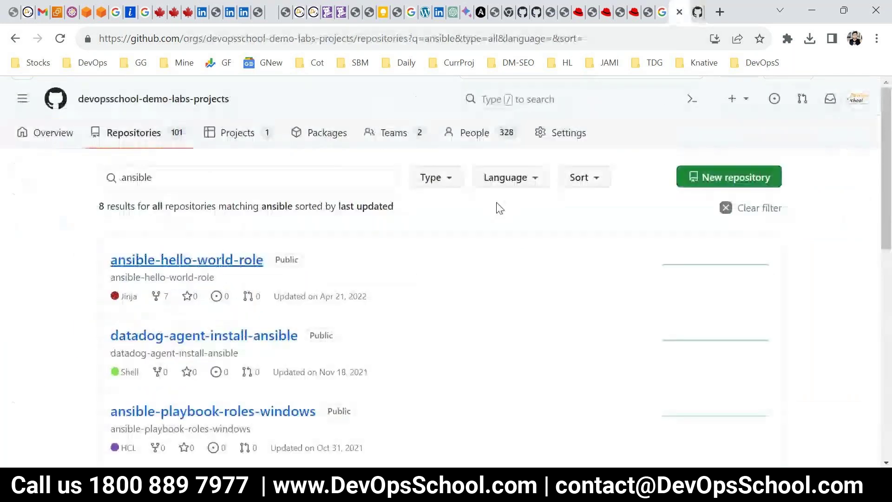
key(ctrl+shift+t)
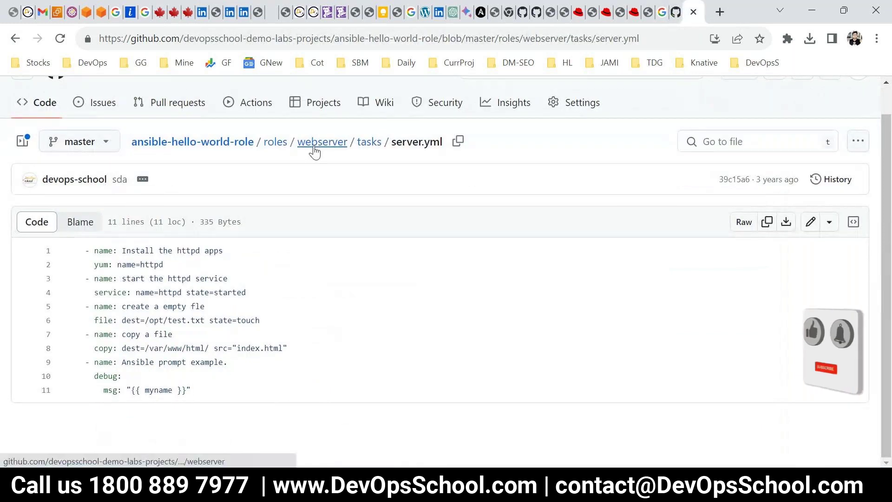
Copy the repository's HTTPS clone URL from its root page and return to Ansible Tower
click(314, 143)
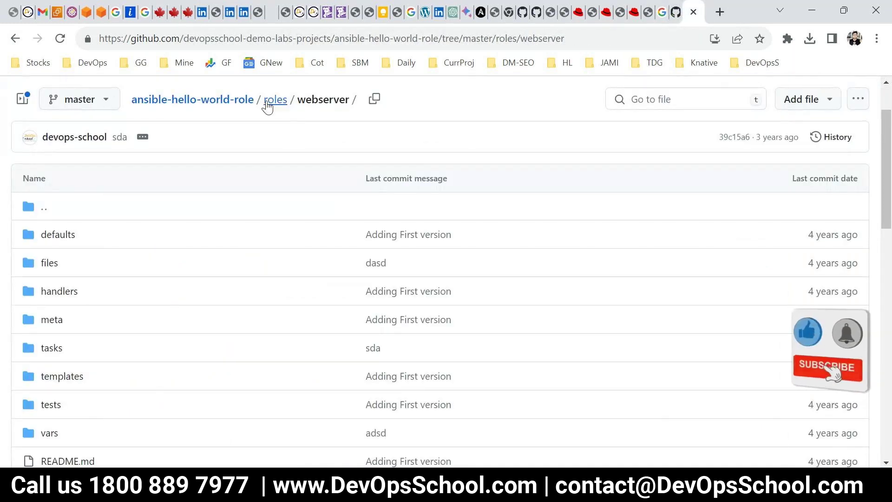
click(46, 206)
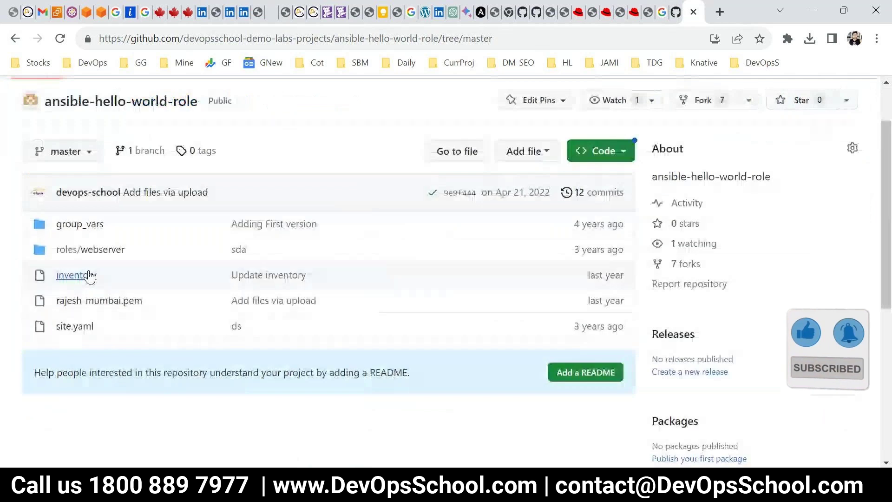
scroll(445, 118, up, 2)
click(603, 220)
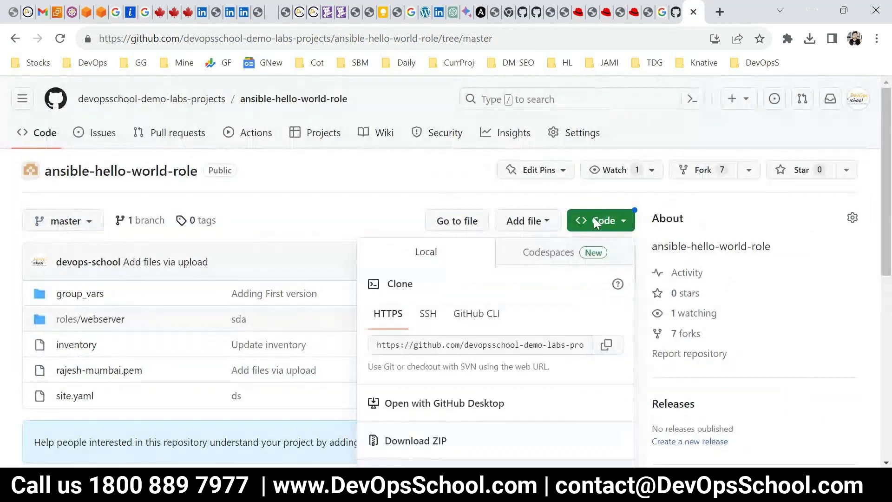
click(609, 354)
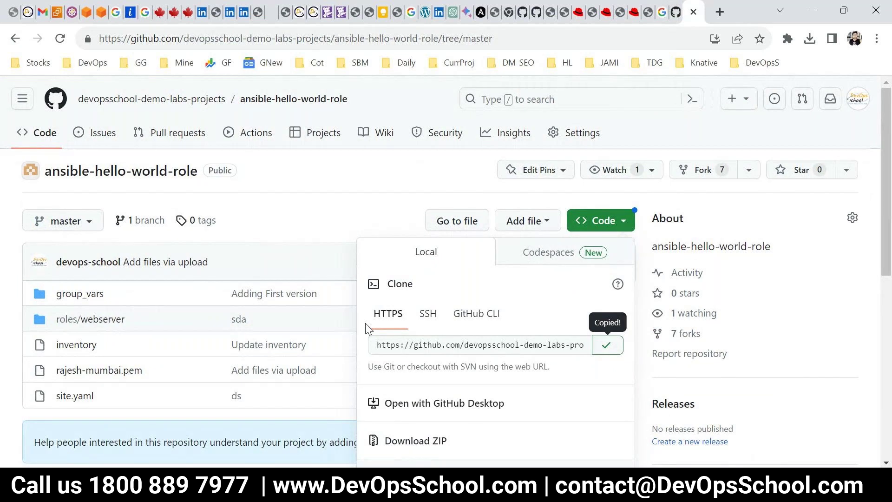
click(499, 40)
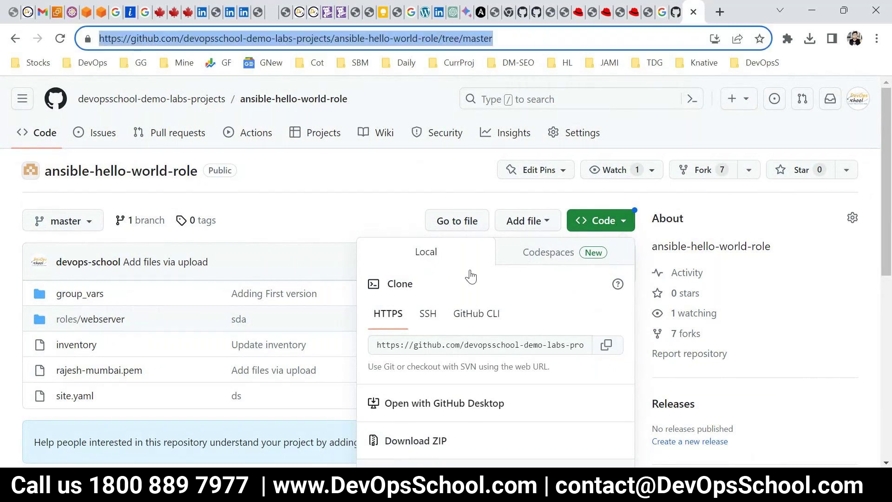
click(613, 351)
click(612, 349)
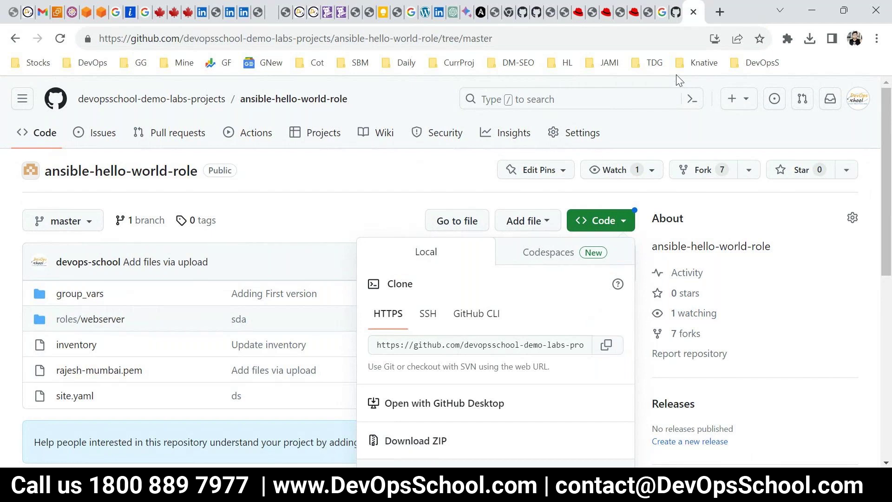
click(578, 14)
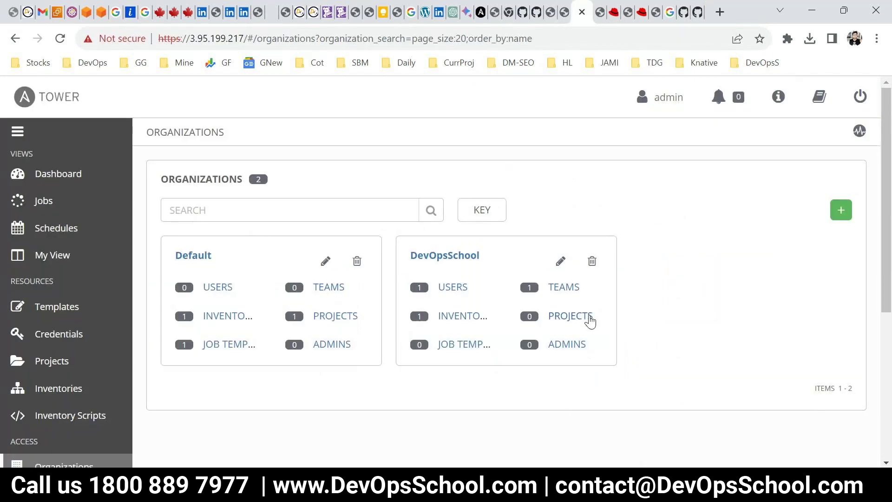
Start a new project named devopsX under the DevOpsSchool organization
scroll(171, 348, down, 3)
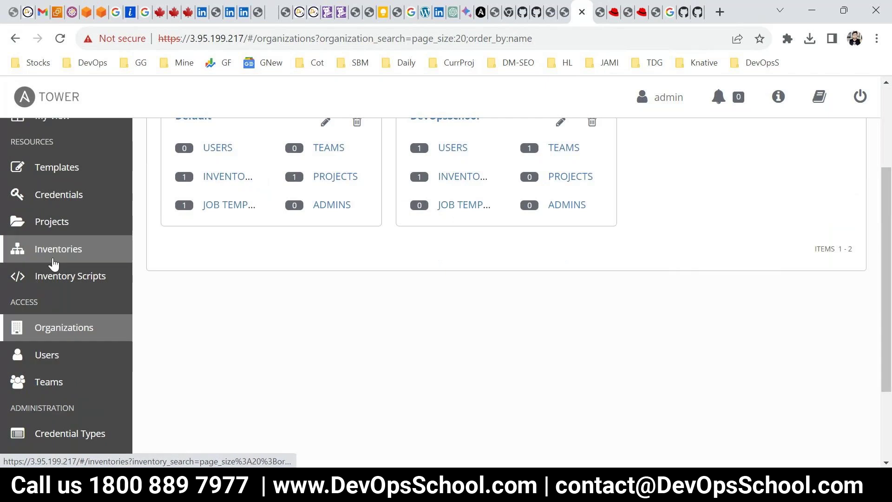
click(44, 226)
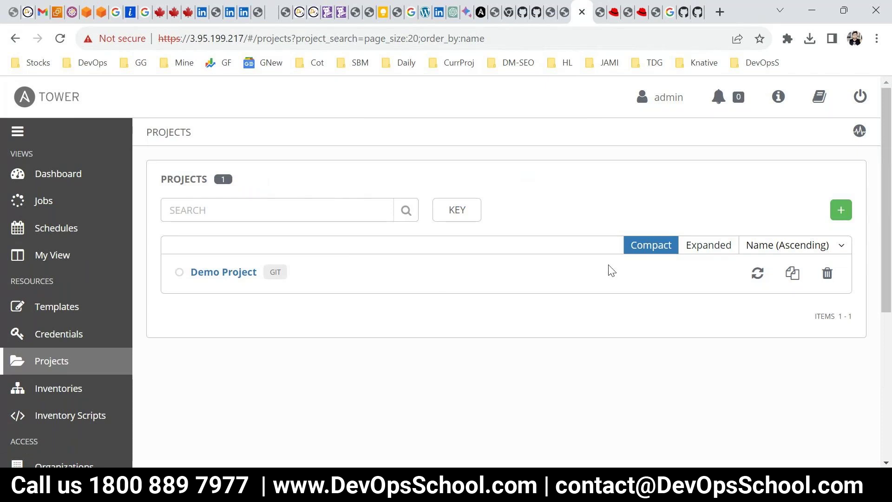
click(839, 209)
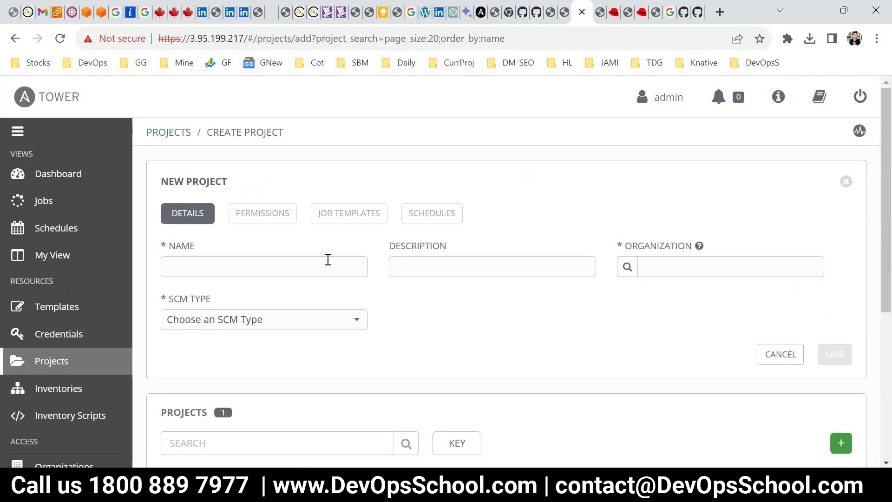
text(devopsX)
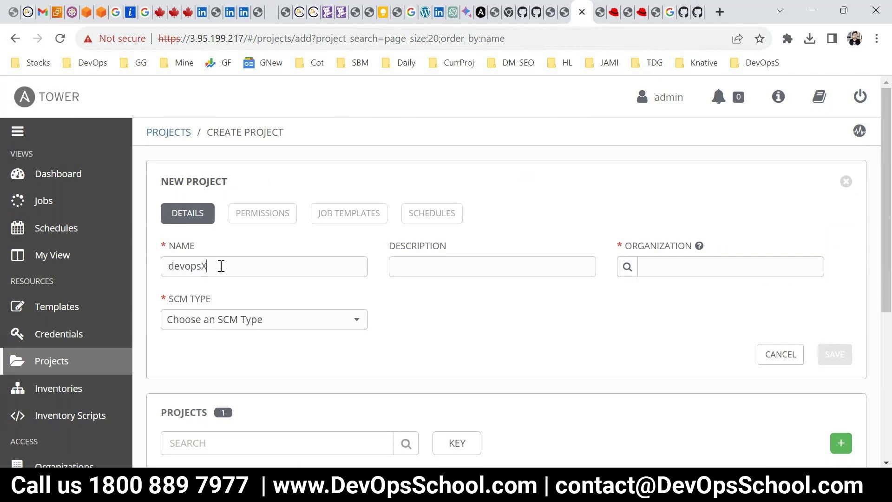
click(628, 267)
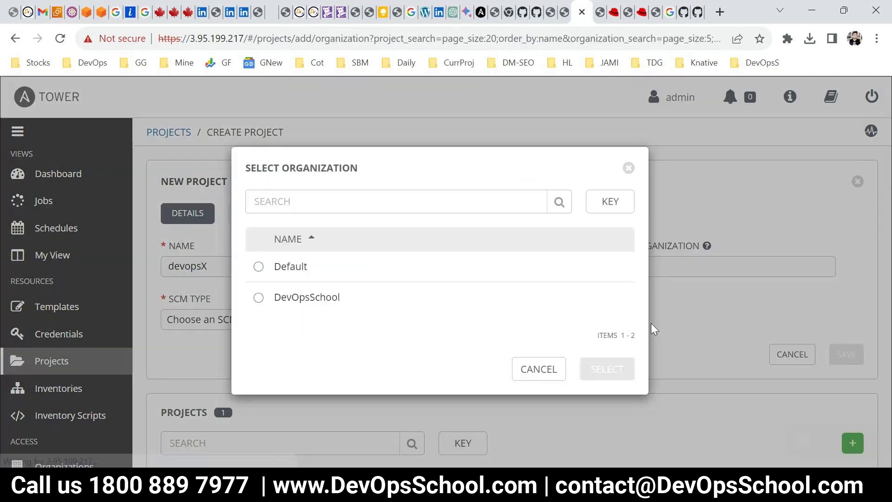
click(259, 298)
click(588, 374)
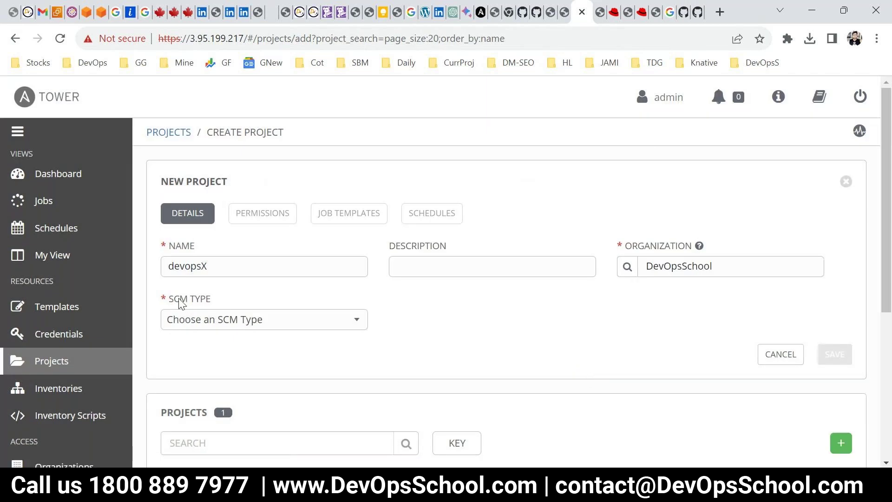
Set the project's source control to Git with the ansible-hello-world-role URL, then save
click(247, 321)
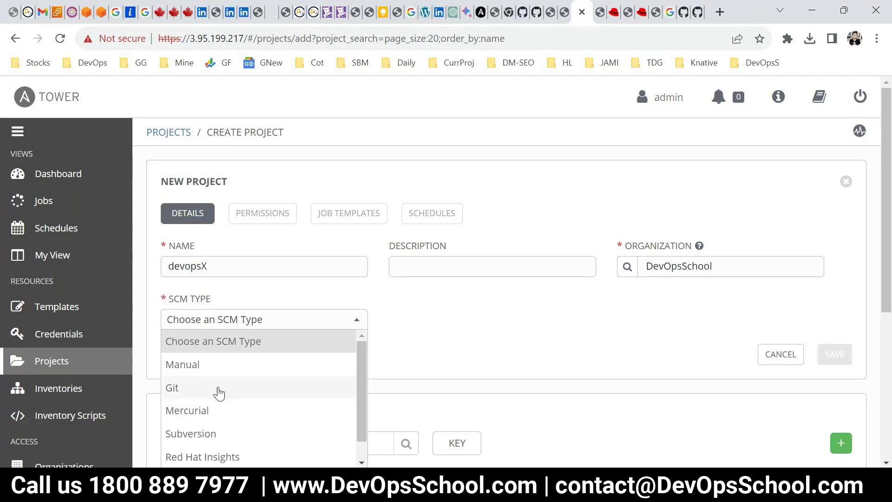
click(197, 365)
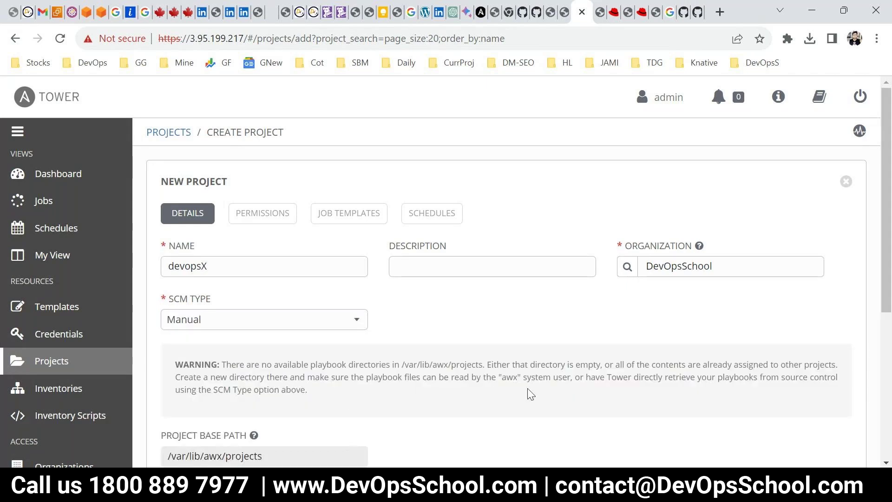
scroll(325, 395, down, 1)
drag(305, 390, 129, 388)
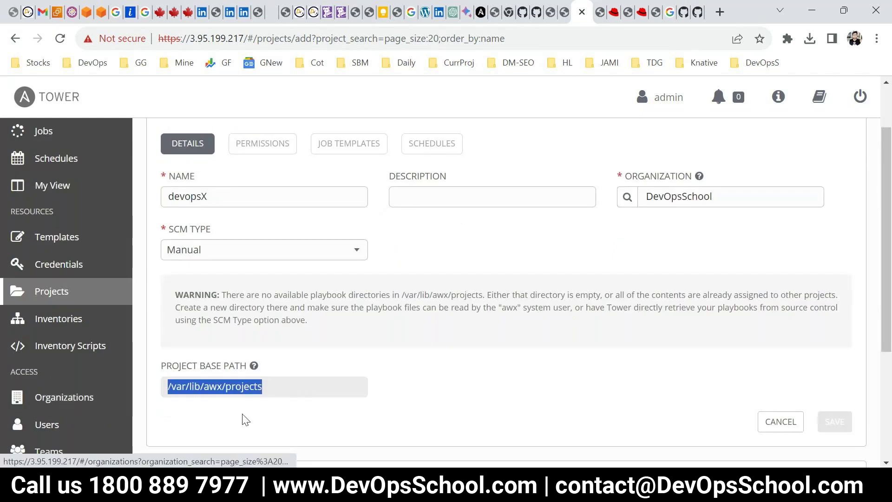
click(214, 252)
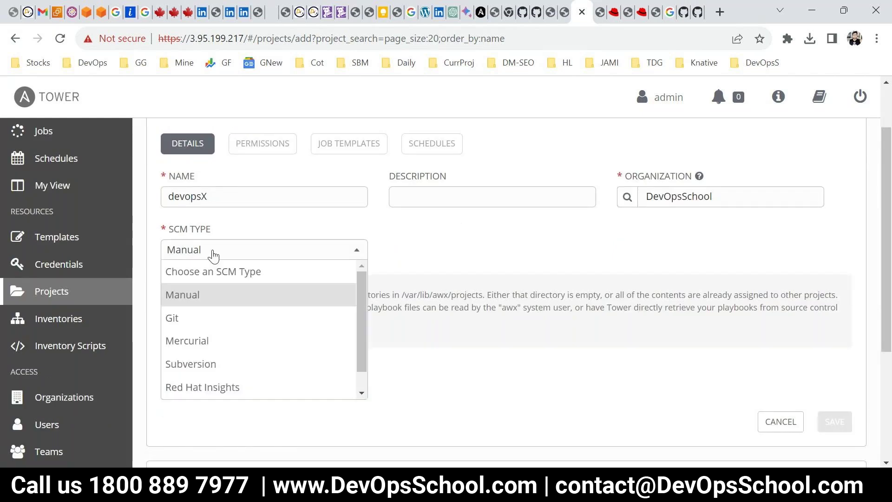
click(191, 320)
click(238, 330)
key(ctrl+v)
scroll(583, 375, down, 3)
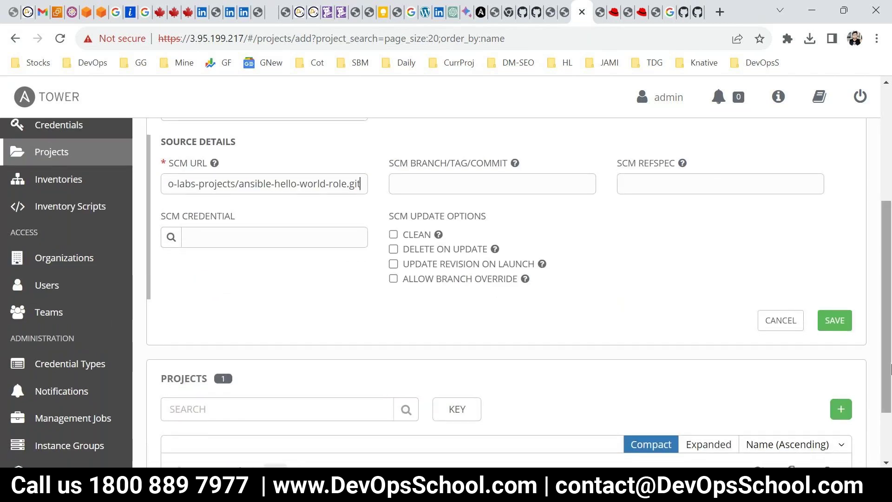
click(834, 321)
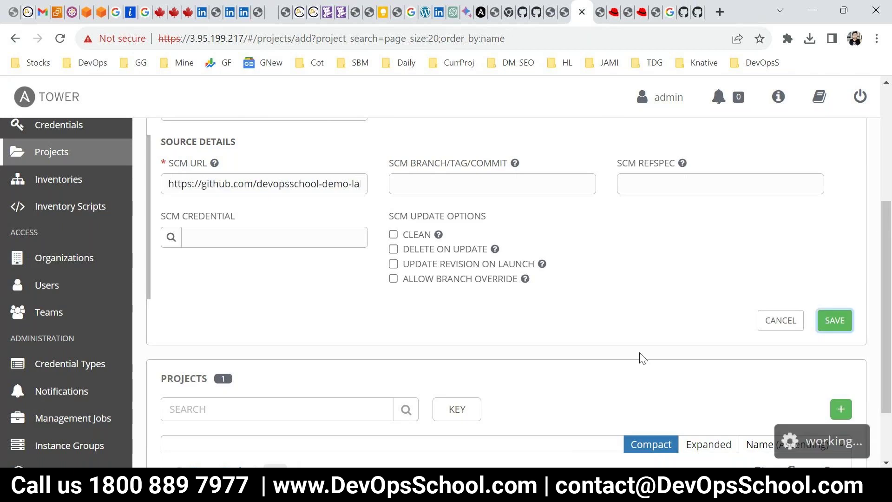
scroll(604, 367, down, 2)
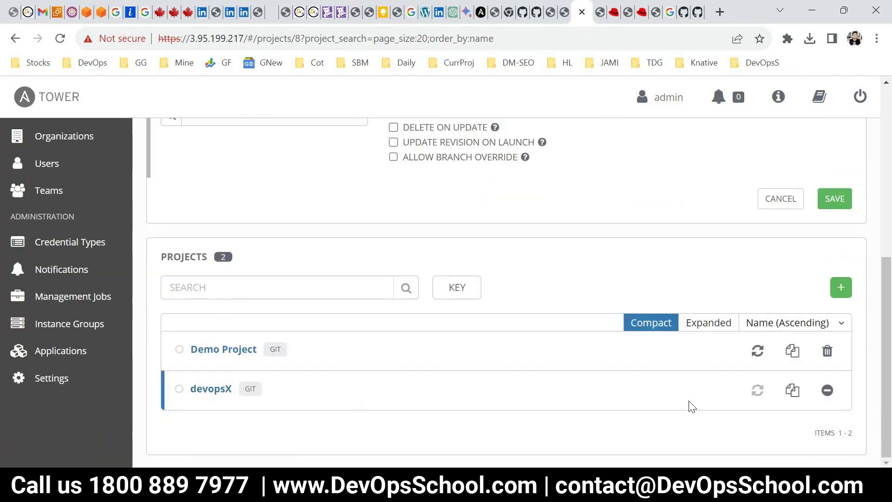
Sync devopsX from its repository and review the playbook command diagram in Paint
click(759, 391)
scroll(585, 369, up, 3)
scroll(595, 374, up, 3)
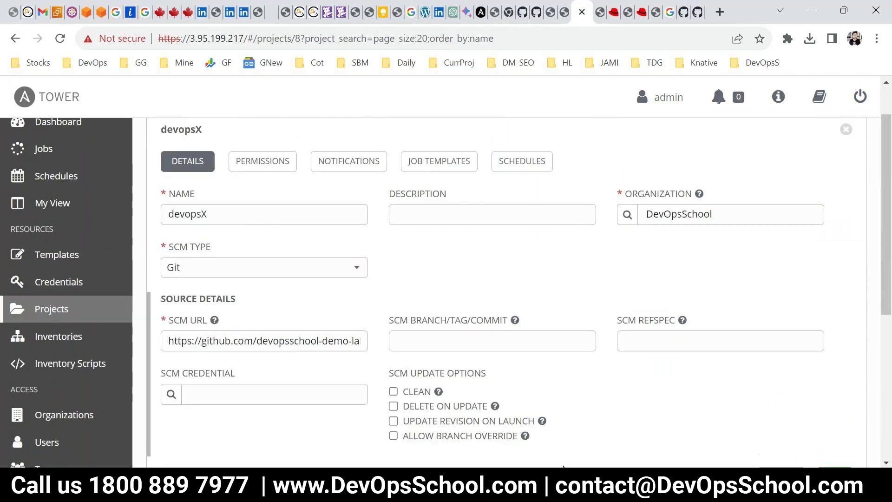
mouse_move(578, 493)
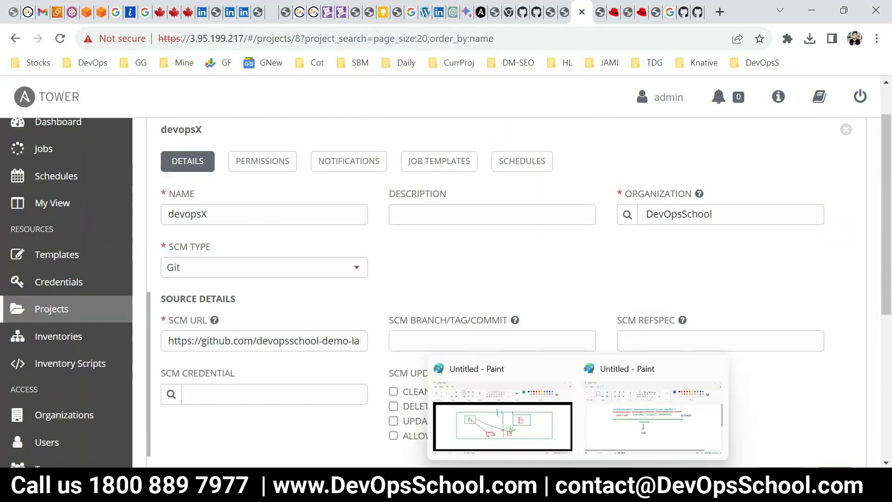
click(653, 421)
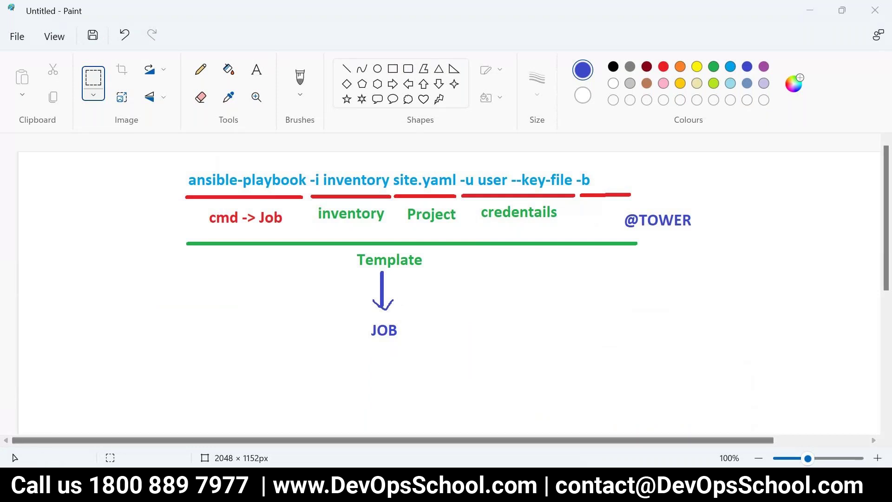
key(alt+Tab)
Open the Templates list, holding only Demo Job Template, and begin adding a new template
scroll(58, 379, down, 1)
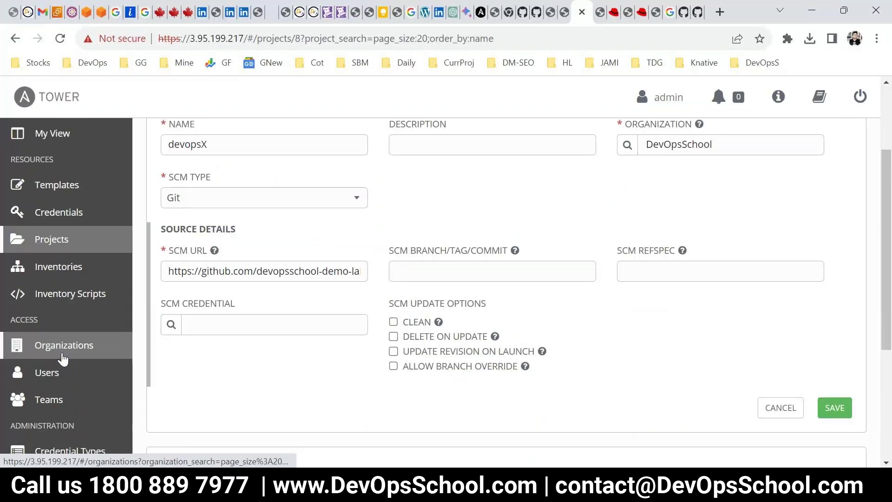
click(63, 368)
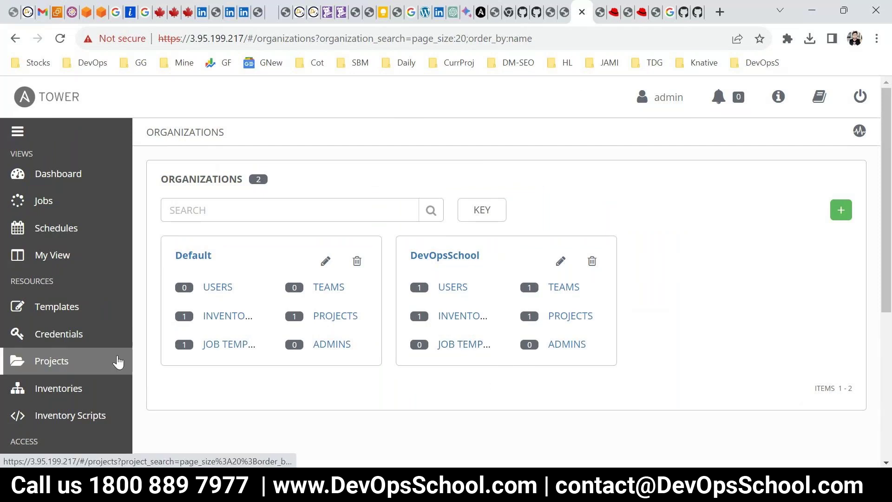
click(116, 307)
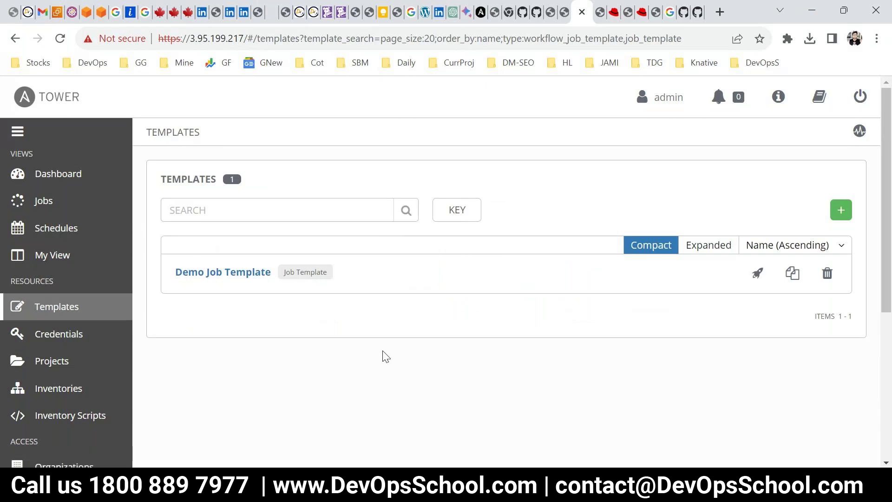
key(alt+Tab)
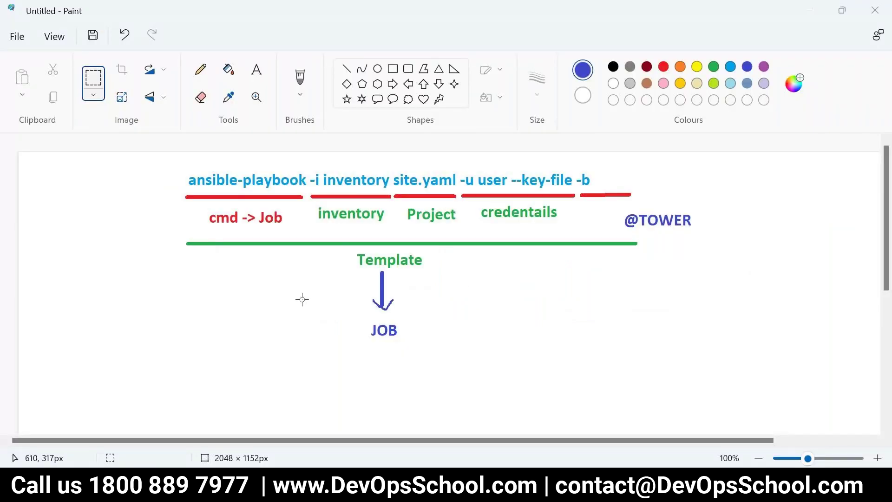
key(alt+Tab)
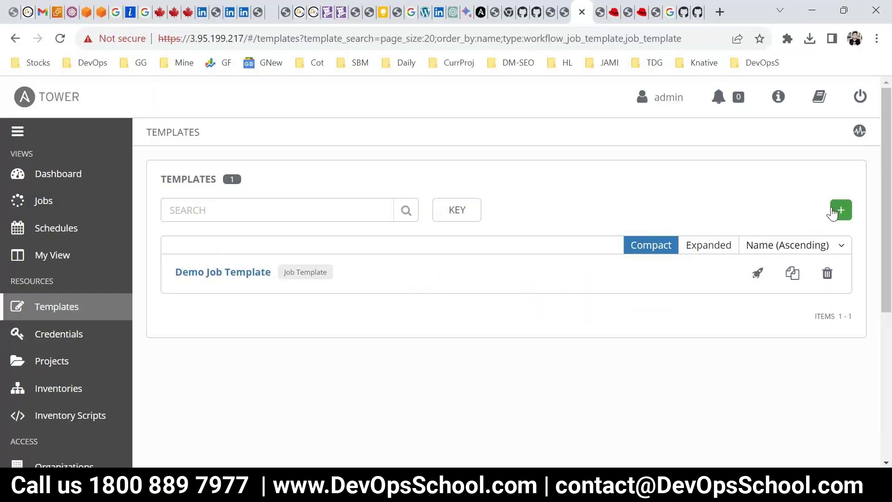
click(839, 211)
Create a job template named DevOpsTemplate with job type Run
click(759, 236)
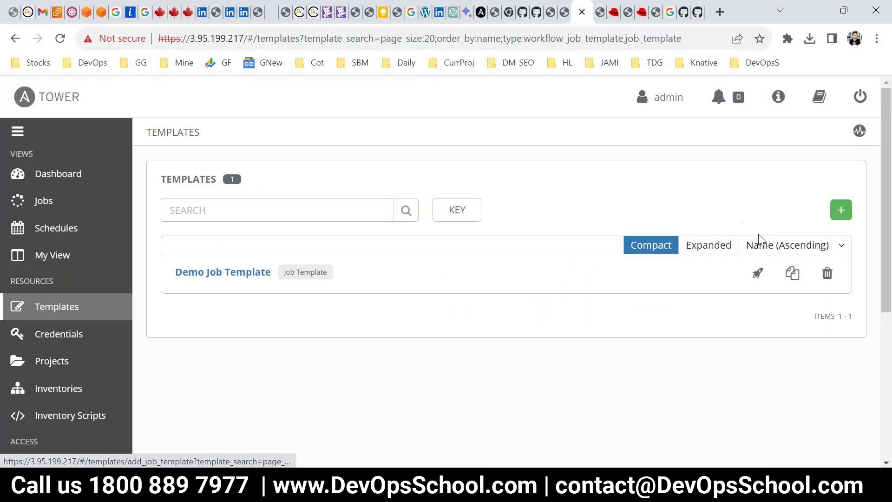
click(229, 266)
text(D)
text(evPp)
key(BackSpace)
key(BackSpace)
text(Opstemp)
key(BackSpace)
key(BackSpace)
key(BackSpace)
key(BackSpace)
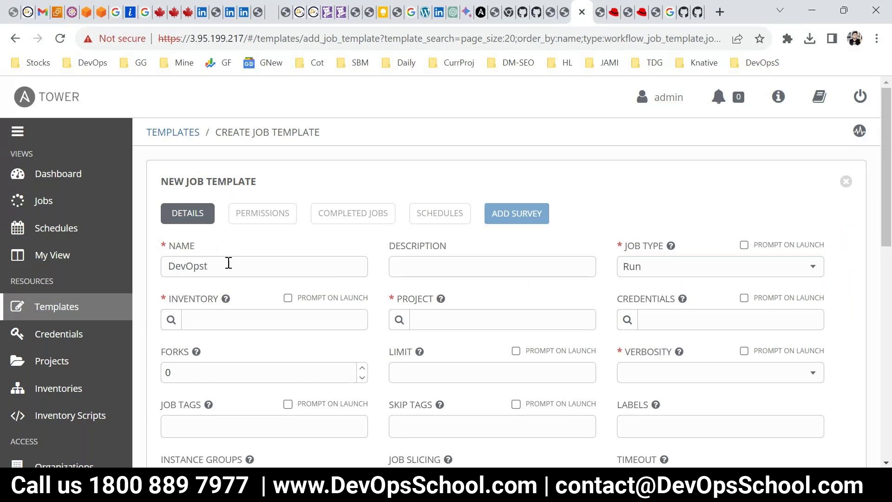
text(Template)
double_click(229, 263)
click(638, 273)
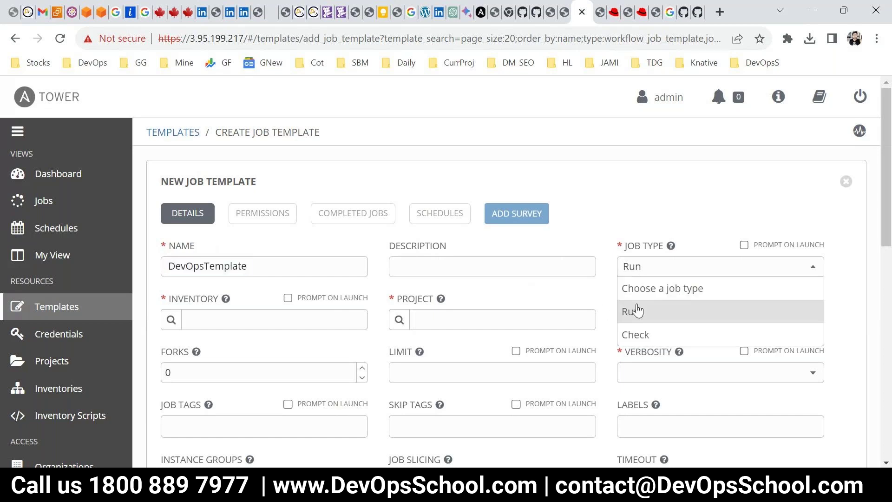
click(640, 316)
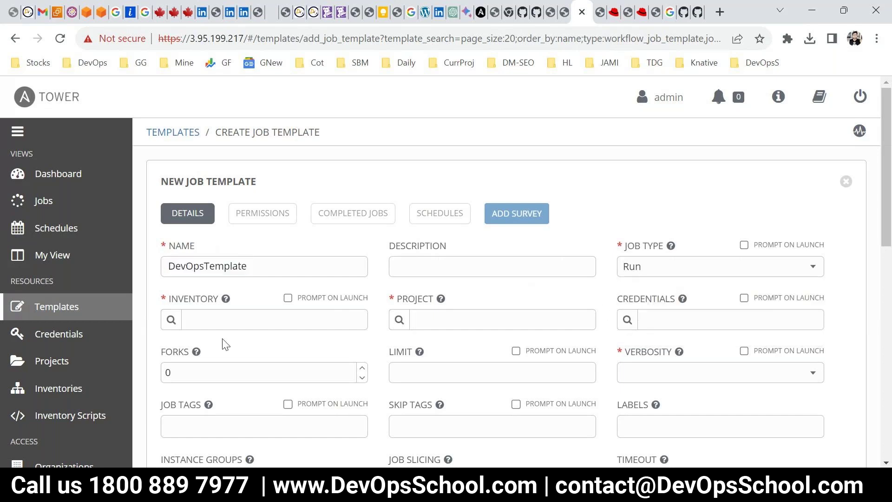
Choose inventory devops-inventory, project devopsX, playbook site.yaml and credential 3.95.199.217
click(170, 321)
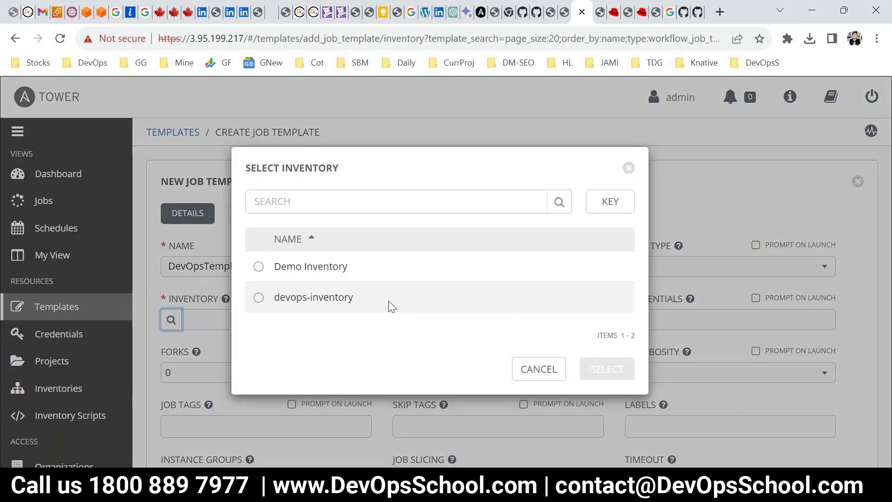
click(293, 305)
click(604, 369)
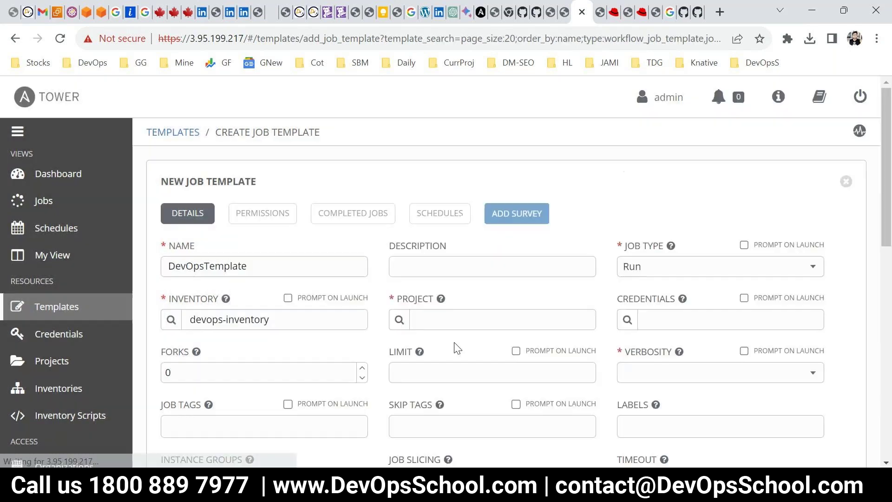
click(400, 321)
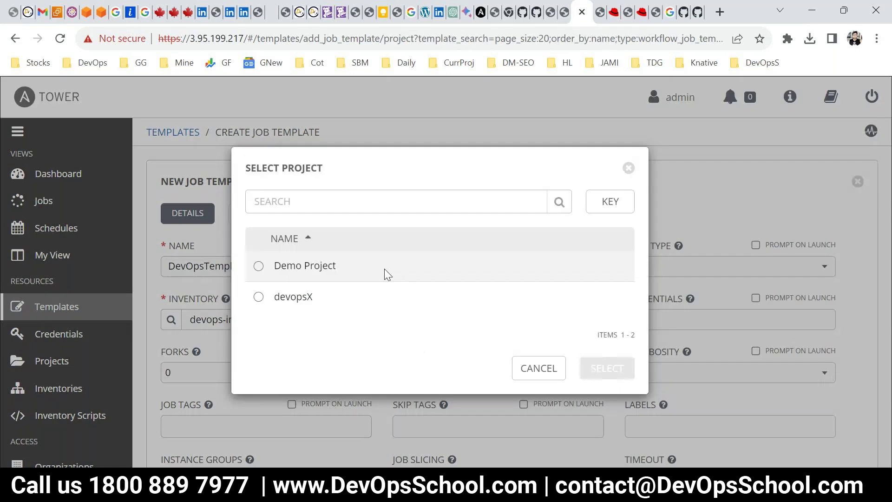
click(259, 297)
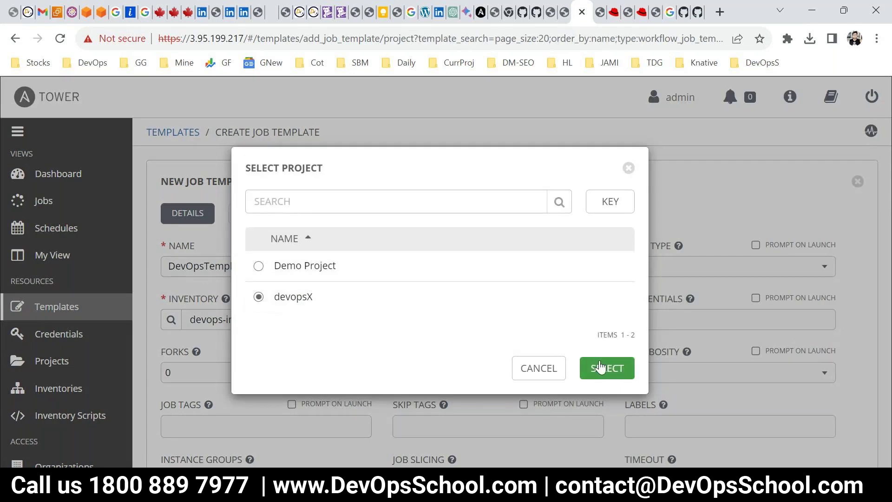
click(600, 368)
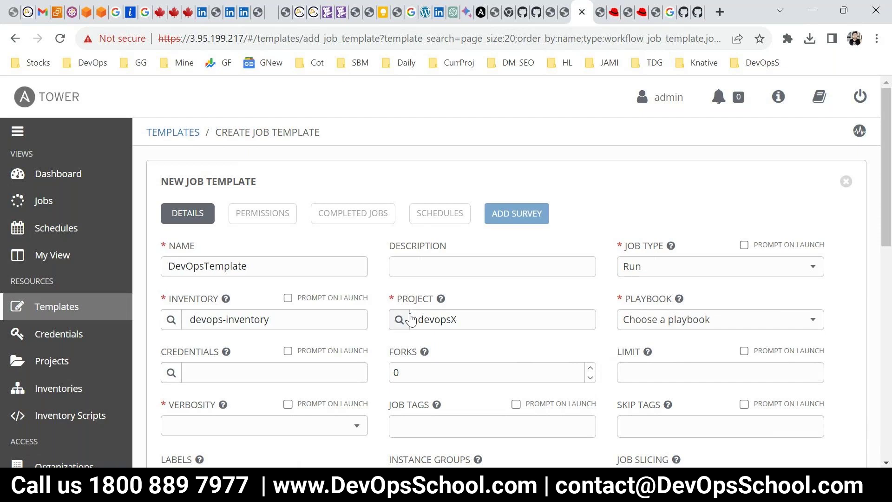
click(663, 321)
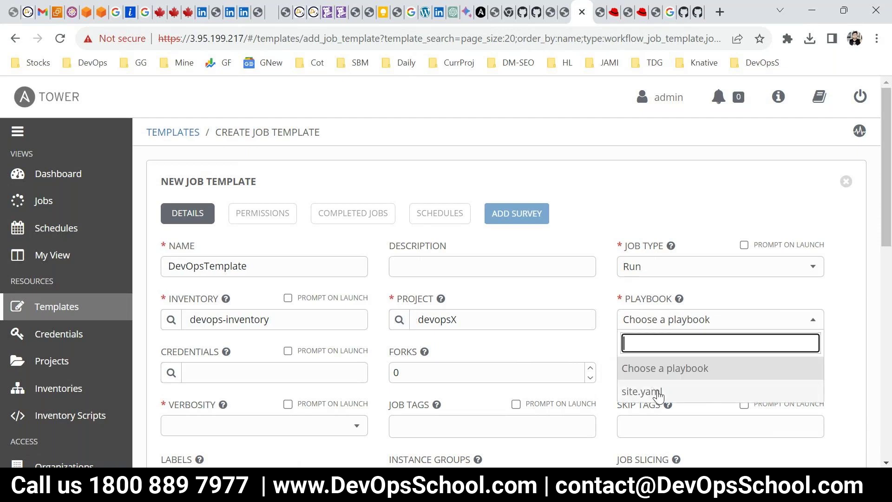
click(659, 394)
click(171, 373)
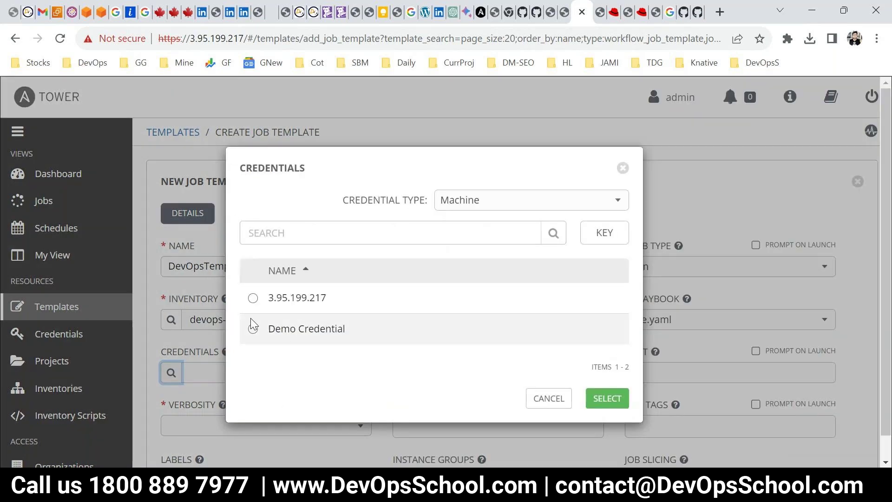
click(253, 297)
click(599, 446)
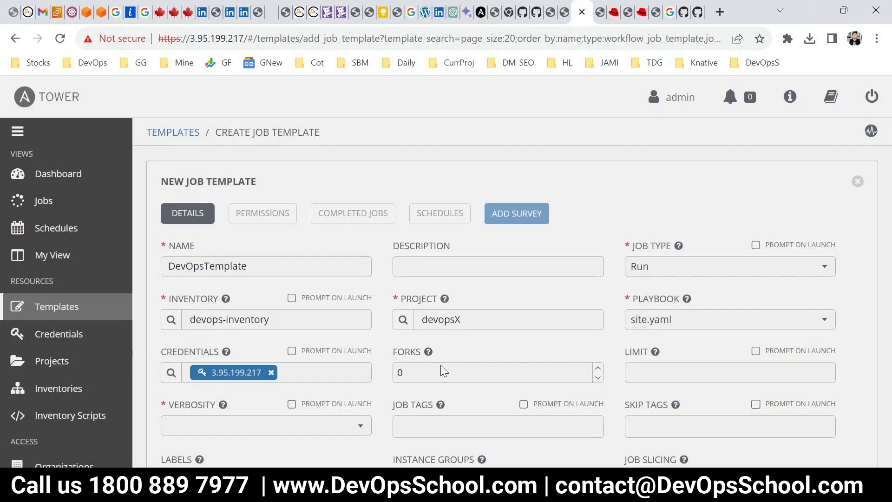
Leave Forks at 0 and save the DevOpsTemplate job template
scroll(489, 296, down, 2)
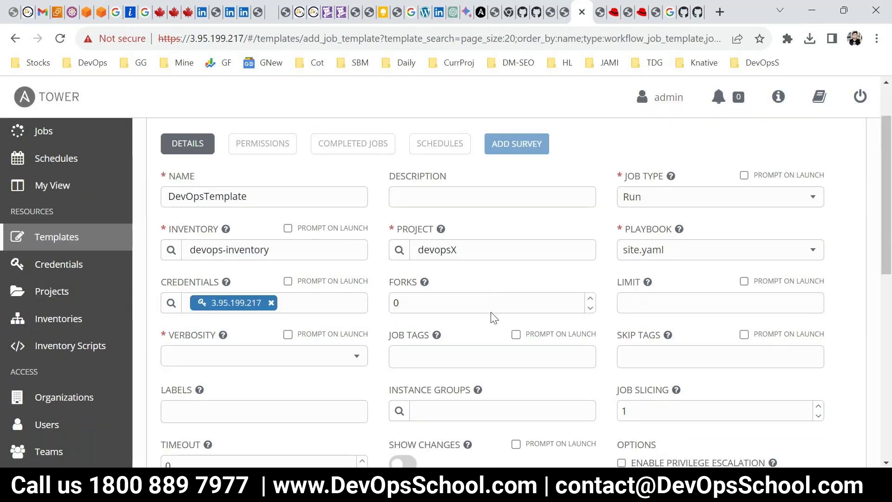
click(444, 304)
double_click(443, 303)
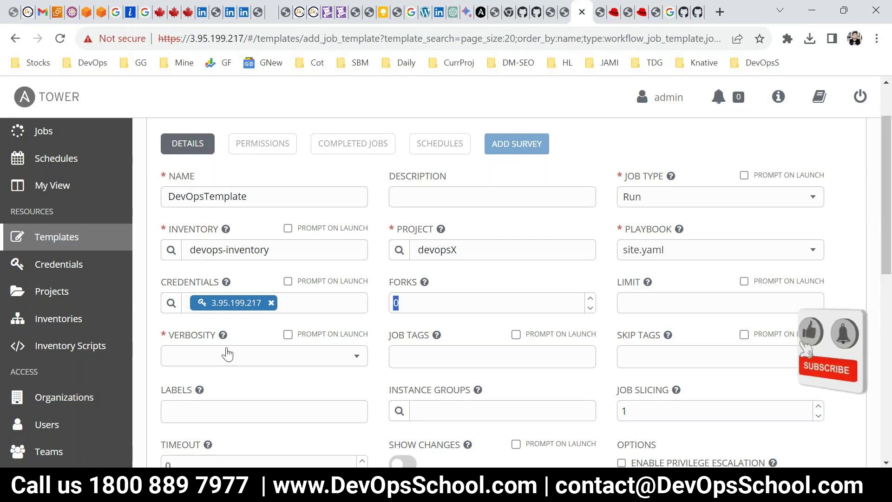
scroll(482, 372, down, 1)
scroll(492, 374, down, 2)
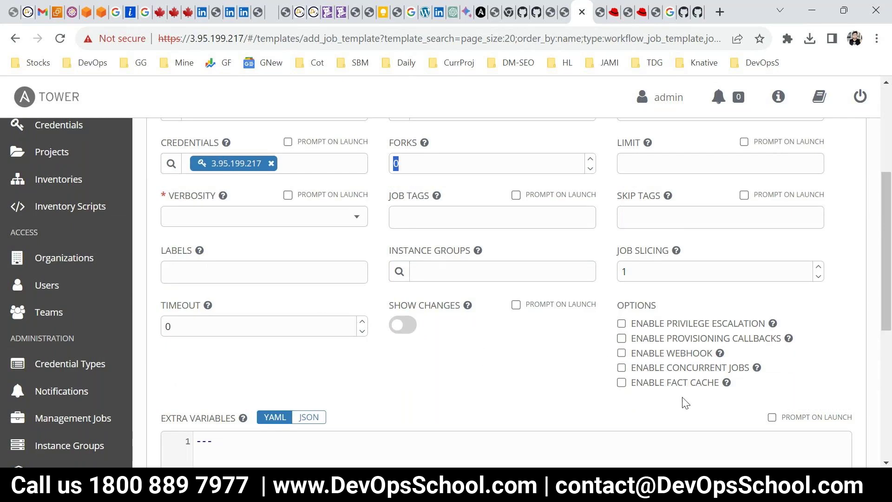
scroll(611, 316, down, 4)
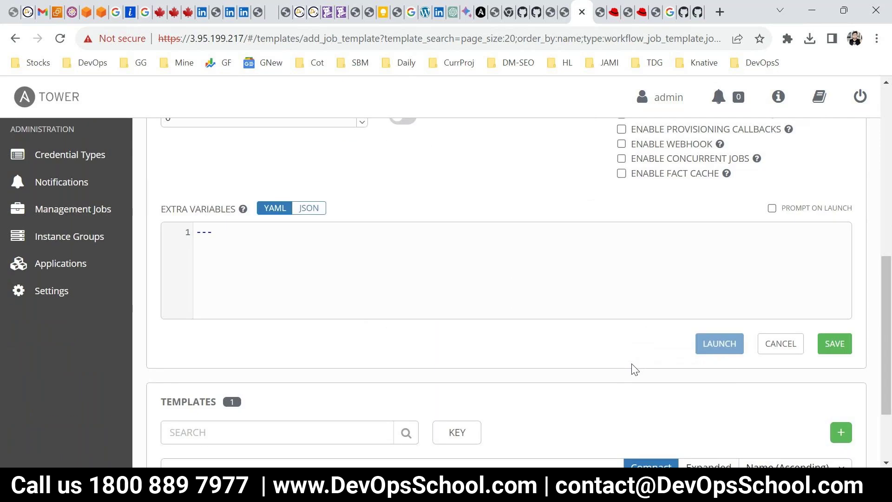
click(843, 345)
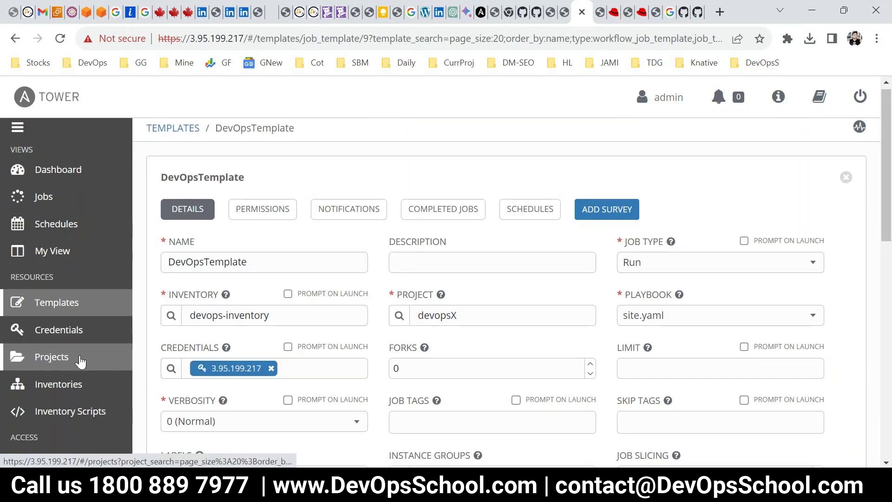
Pass through Organizations, then open Templates showing DevOpsTemplate and Demo Job Template
scroll(74, 399, down, 1)
scroll(72, 404, down, 1)
click(66, 332)
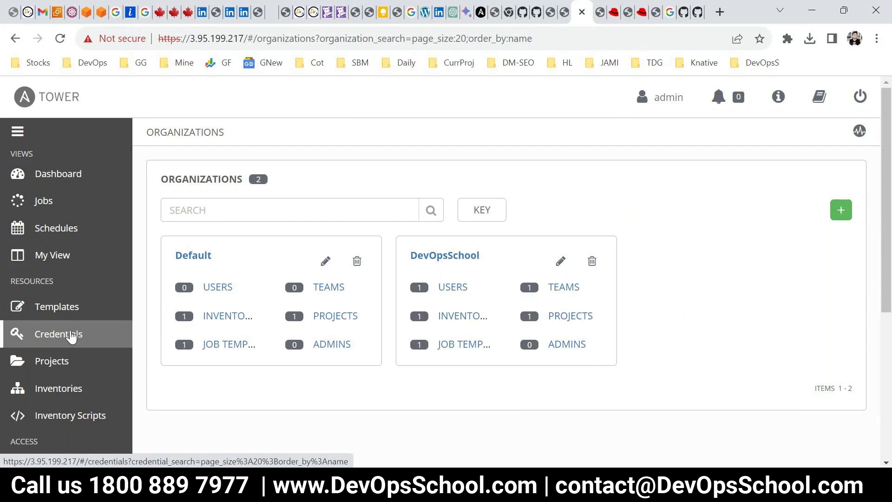
scroll(60, 361, down, 2)
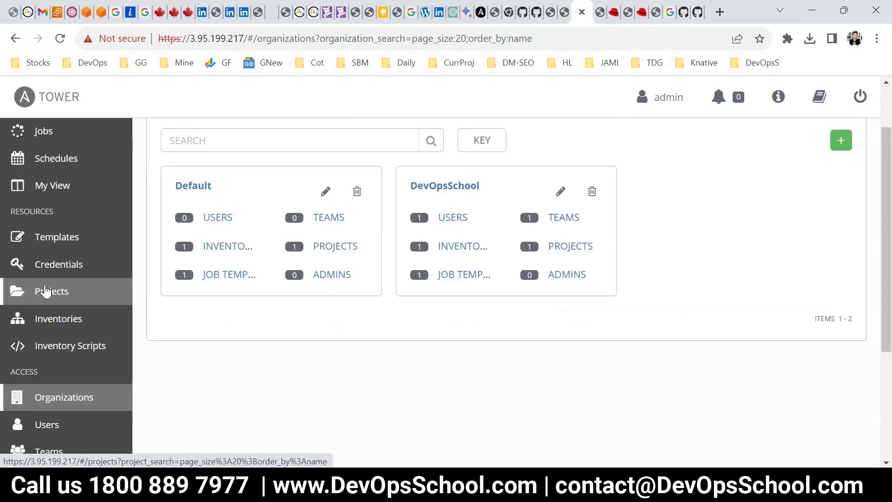
scroll(75, 431, up, 2)
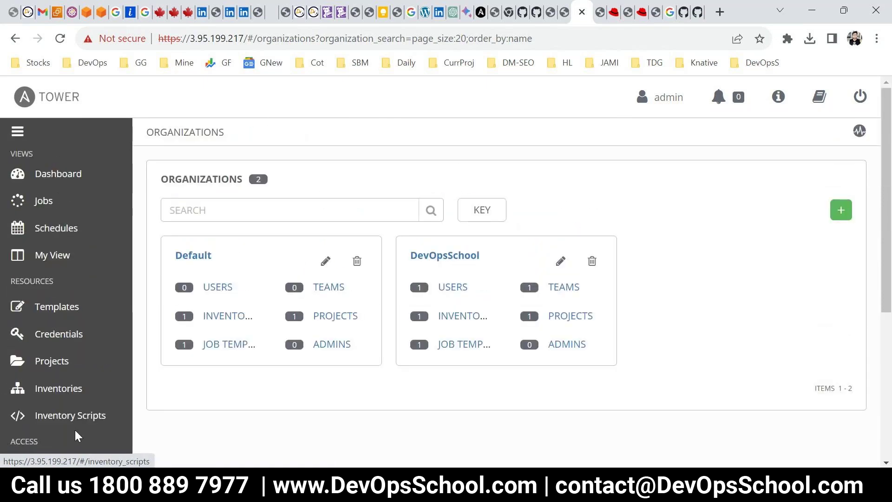
click(67, 309)
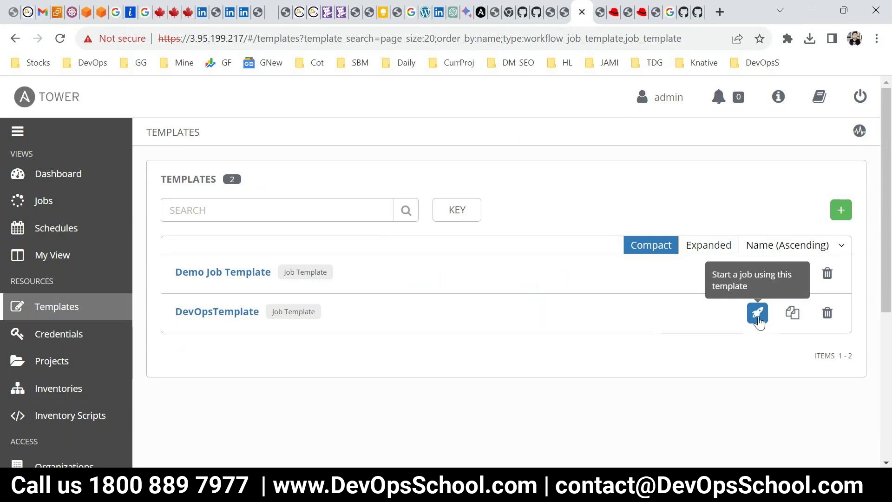
Launch DevOpsTemplate and open the output of finished job 3
click(758, 313)
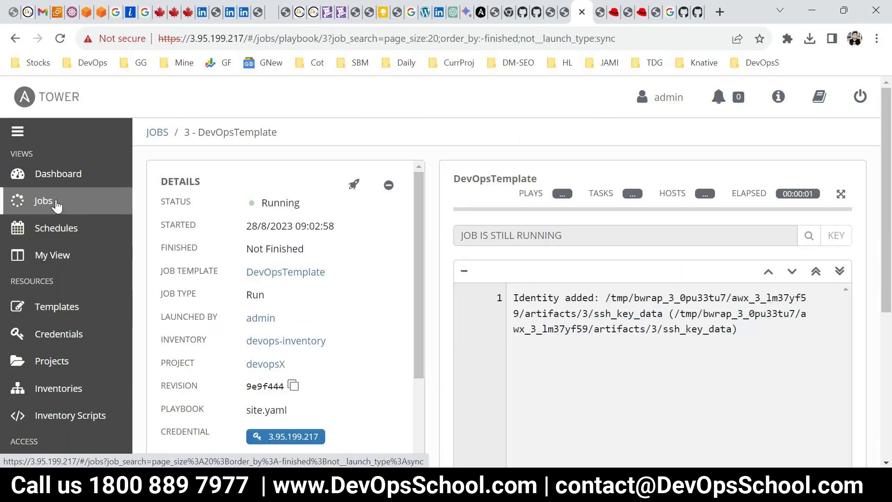
click(56, 203)
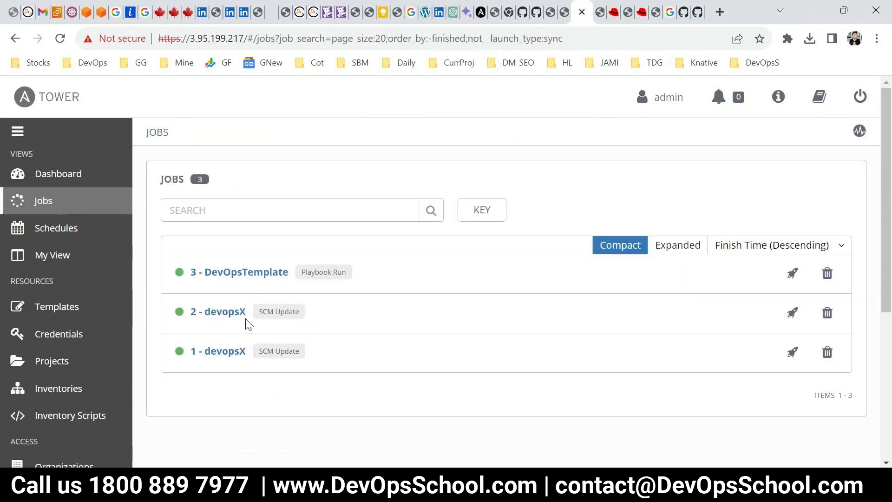
click(231, 275)
scroll(661, 325, down, 3)
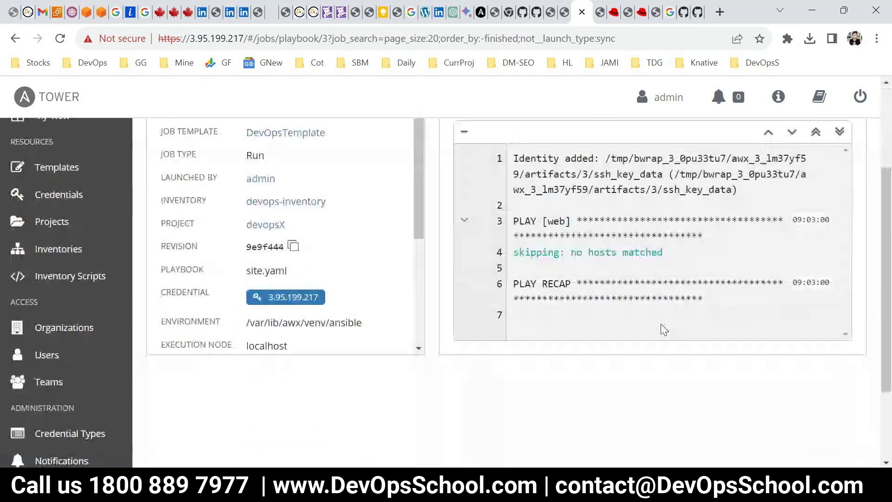
scroll(671, 268, up, 2)
Highlight the 'skipping: no hosts matched' line and the web group in the PLAY line
key(ctrl+a)
click(590, 349)
scroll(581, 378, up, 2)
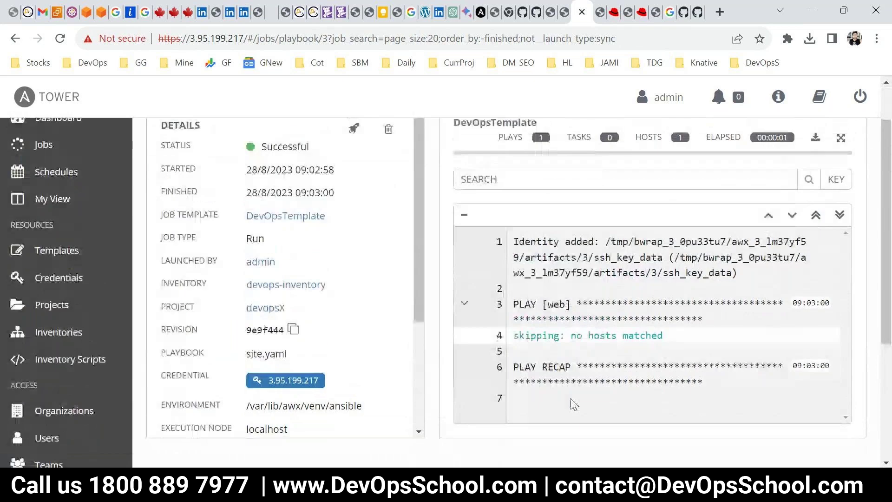
scroll(578, 398, down, 2)
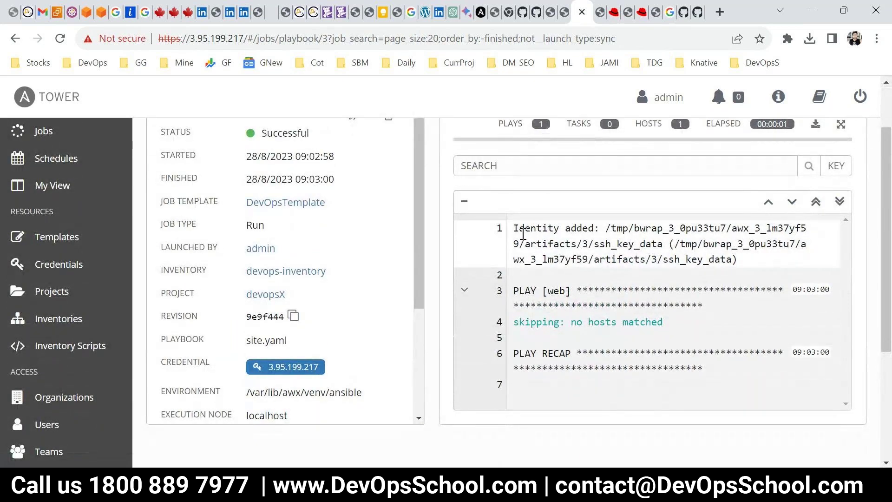
drag(519, 229, 606, 353)
drag(512, 331, 588, 346)
click(588, 344)
drag(548, 291, 566, 291)
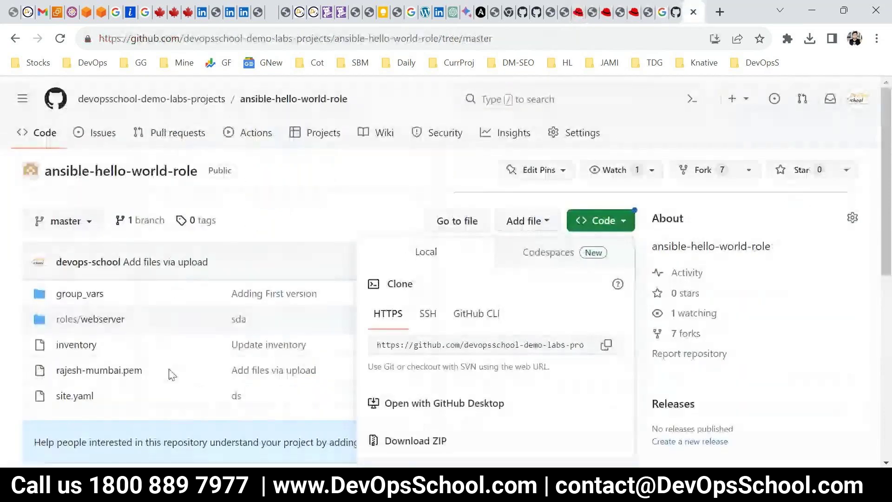
Open site.yaml in the repository and highlight its hosts: web target
click(78, 398)
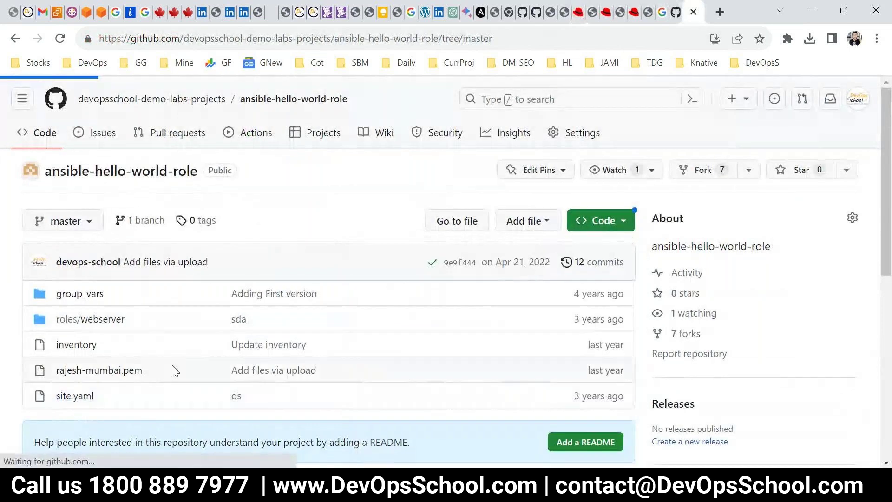
drag(355, 295, 309, 295)
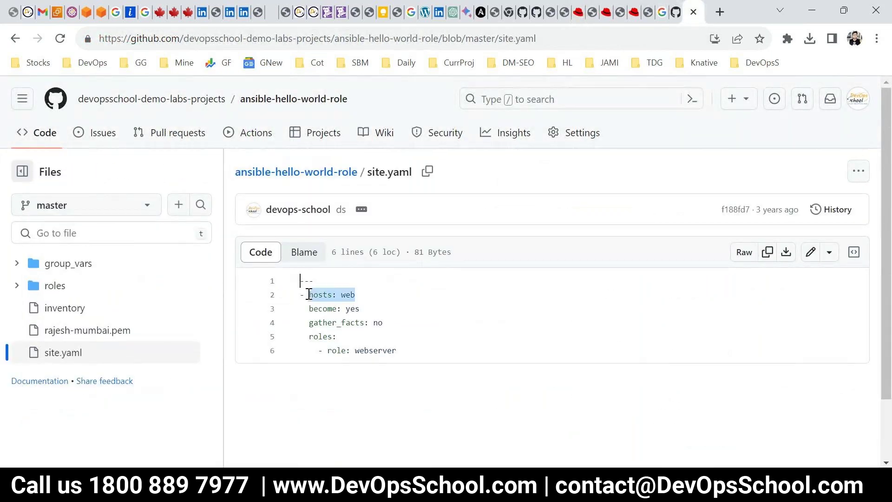
click(356, 308)
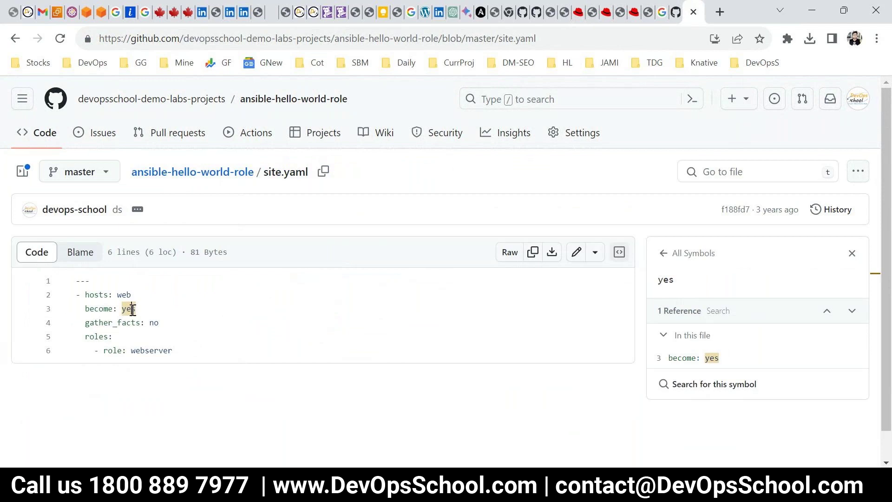
drag(132, 294, 91, 294)
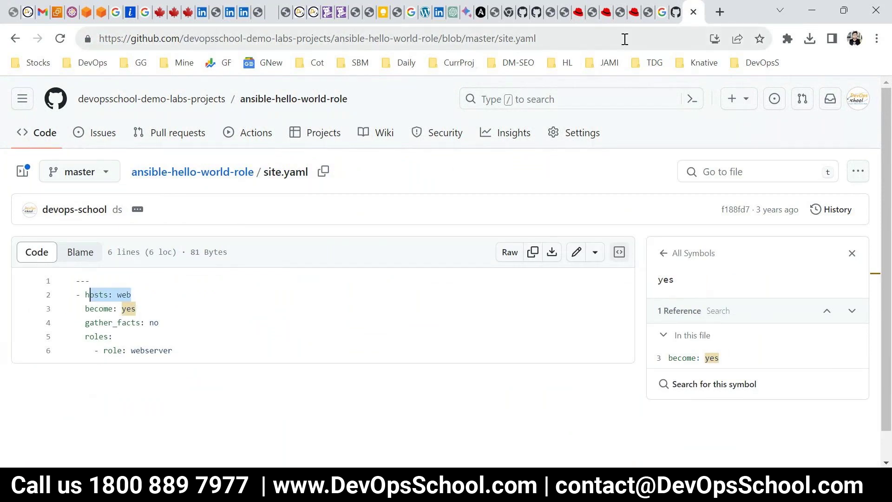
Return to the Ansible Tower job 3 output and mark web in PLAY [web]
click(635, 13)
click(606, 14)
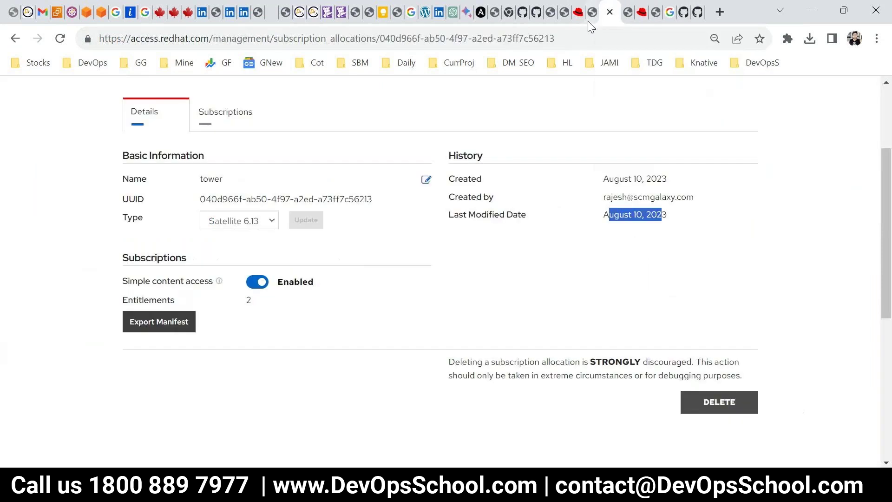
click(584, 18)
drag(571, 291, 547, 292)
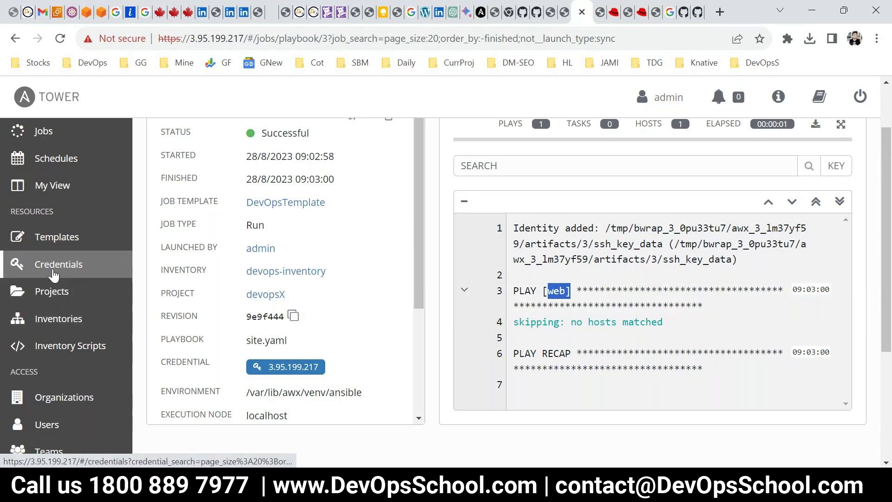
Associate existing host 3.95.199.217 with devops-inventory's web group and save
click(67, 323)
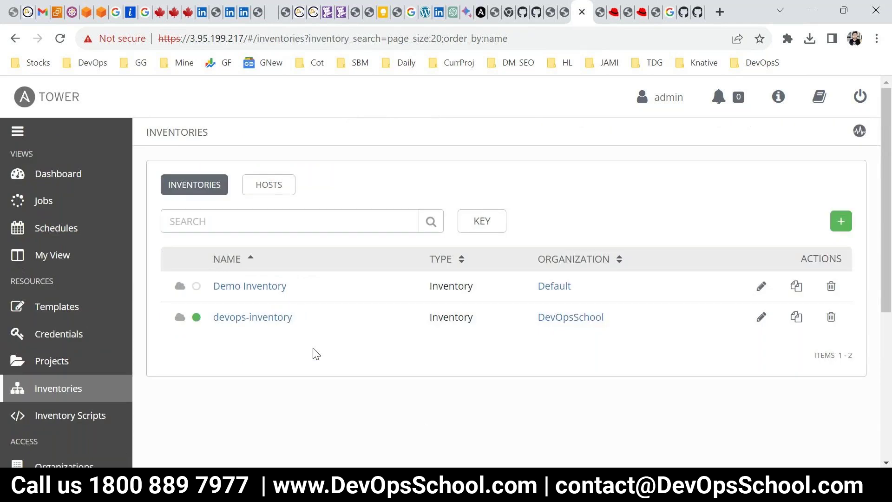
click(259, 318)
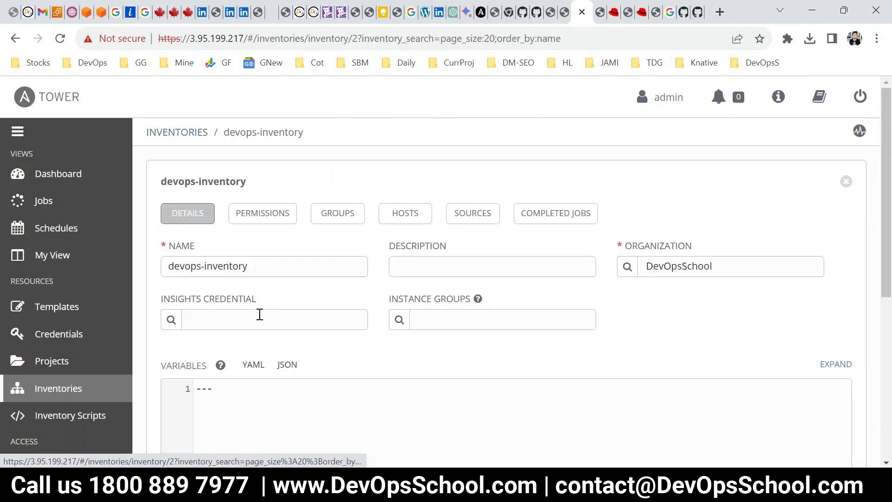
click(329, 216)
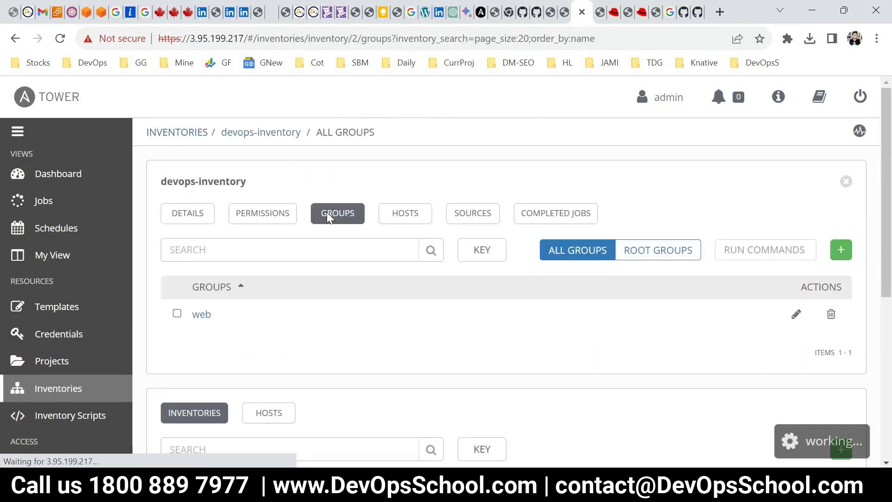
click(201, 314)
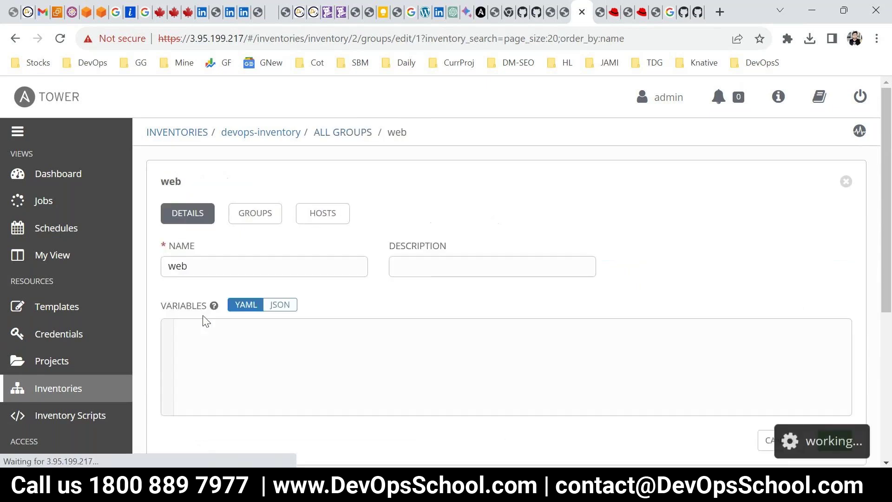
click(306, 213)
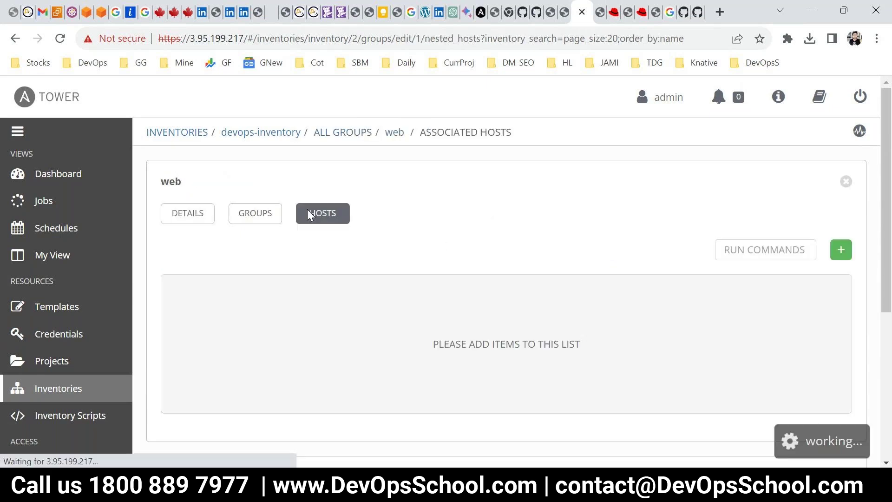
click(841, 250)
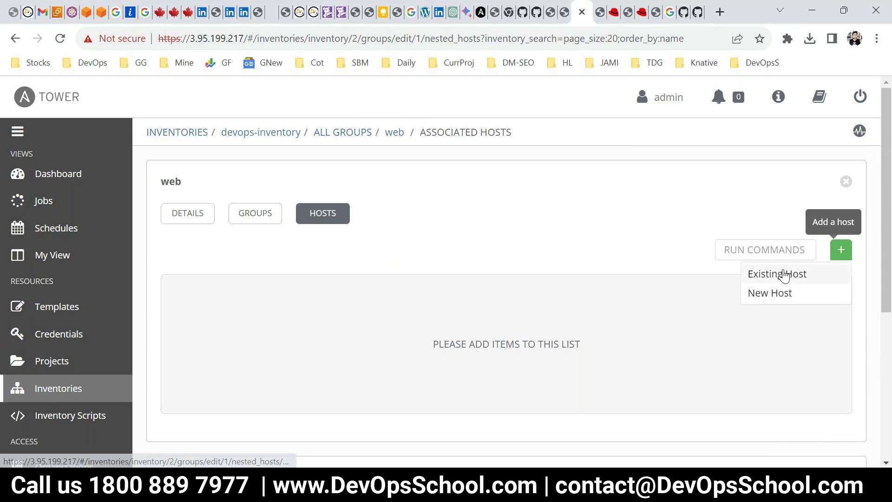
click(785, 273)
click(267, 268)
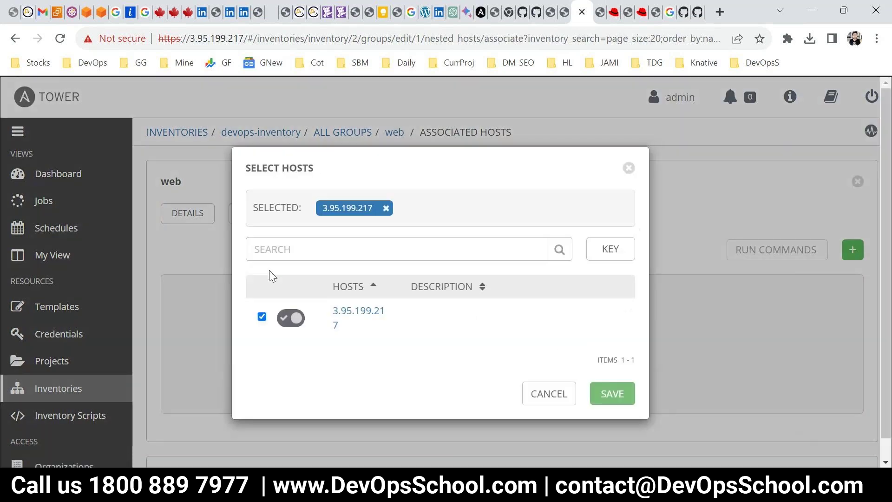
click(607, 395)
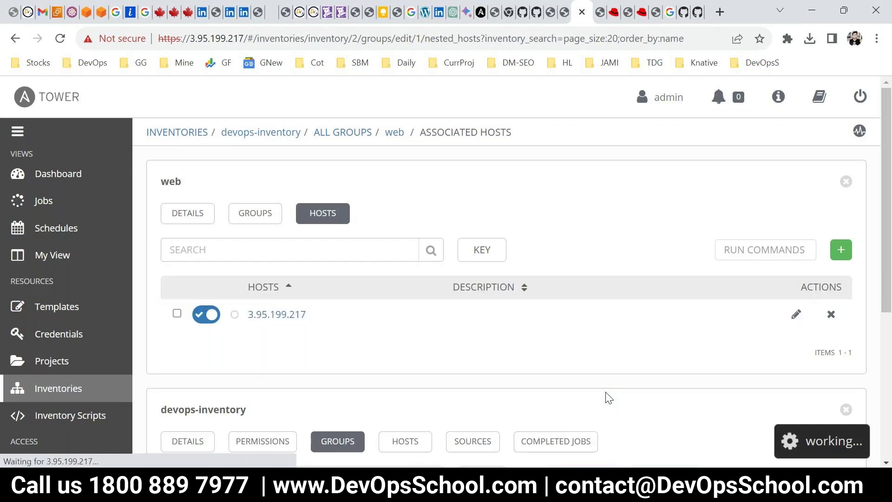
click(65, 305)
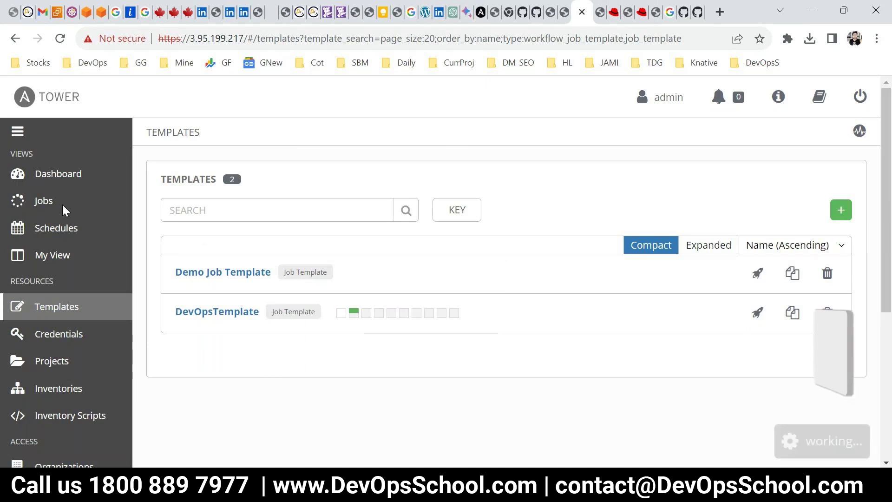
Open job 4 of DevOpsTemplate and highlight the 'Install the httpd apps' task
click(49, 199)
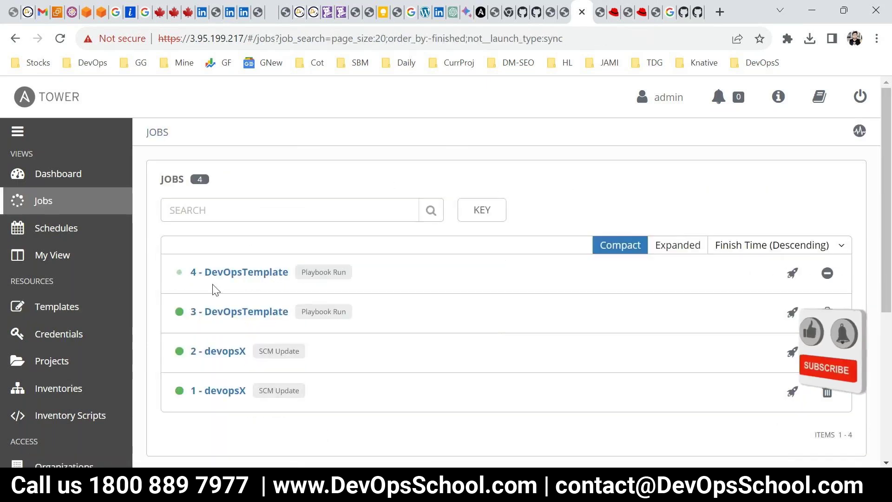
click(219, 278)
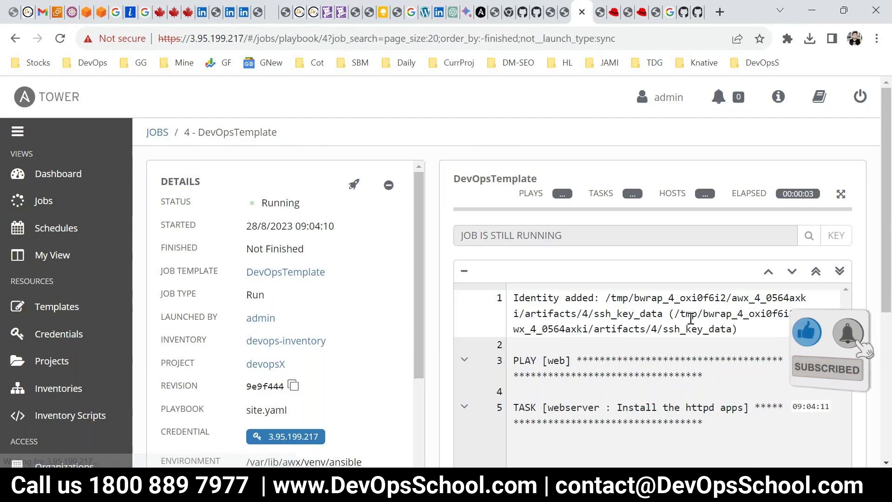
scroll(592, 291, down, 3)
drag(543, 268, 696, 270)
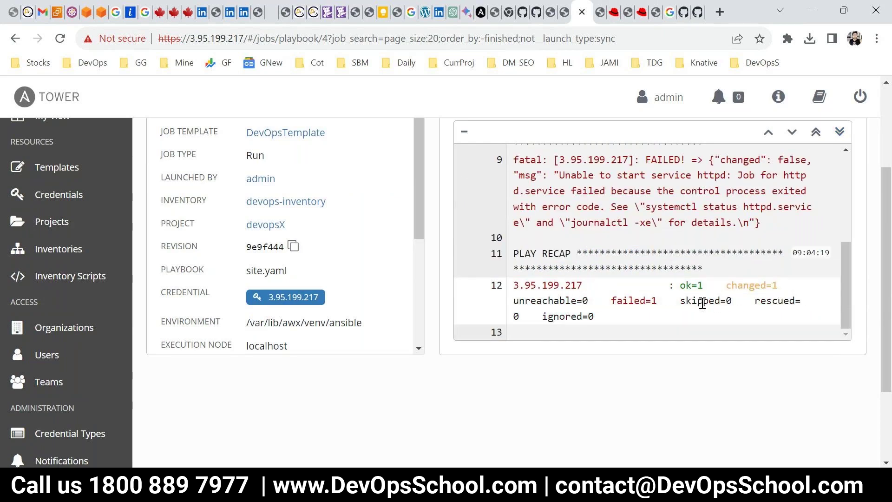
scroll(703, 302, up, 3)
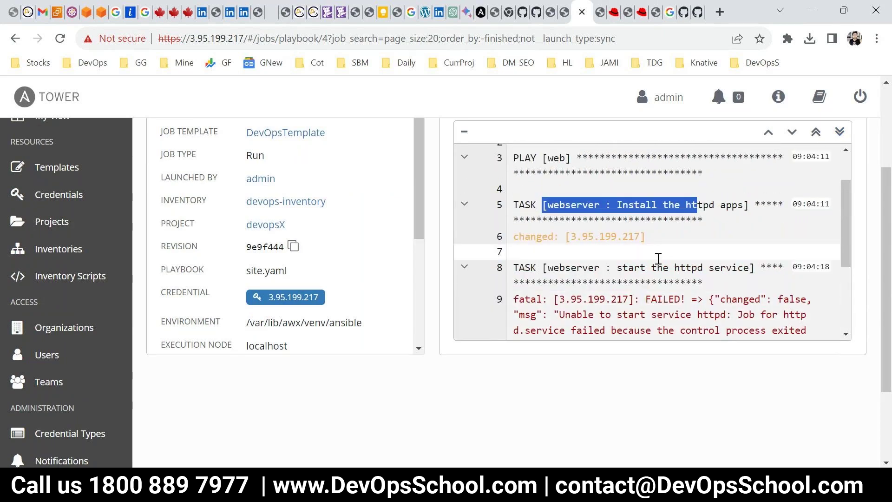
Inspect the httpd install task's host event details, then scroll through the job output
click(683, 235)
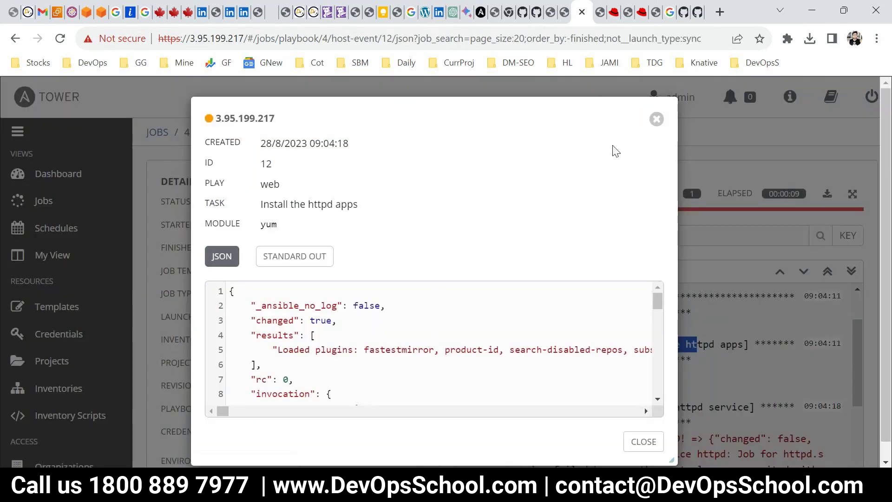
click(654, 120)
scroll(652, 306, down, 3)
scroll(572, 356, up, 3)
drag(640, 344, 611, 345)
scroll(657, 390, down, 3)
scroll(657, 370, up, 3)
scroll(799, 354, down, 3)
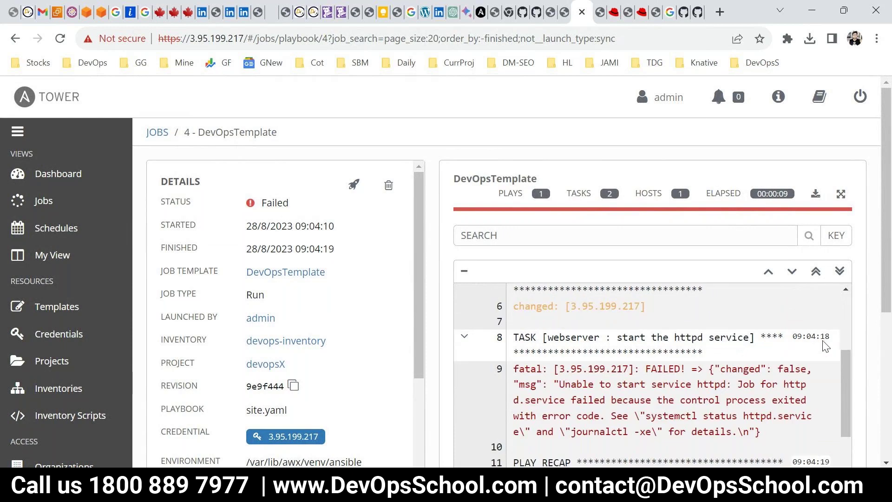